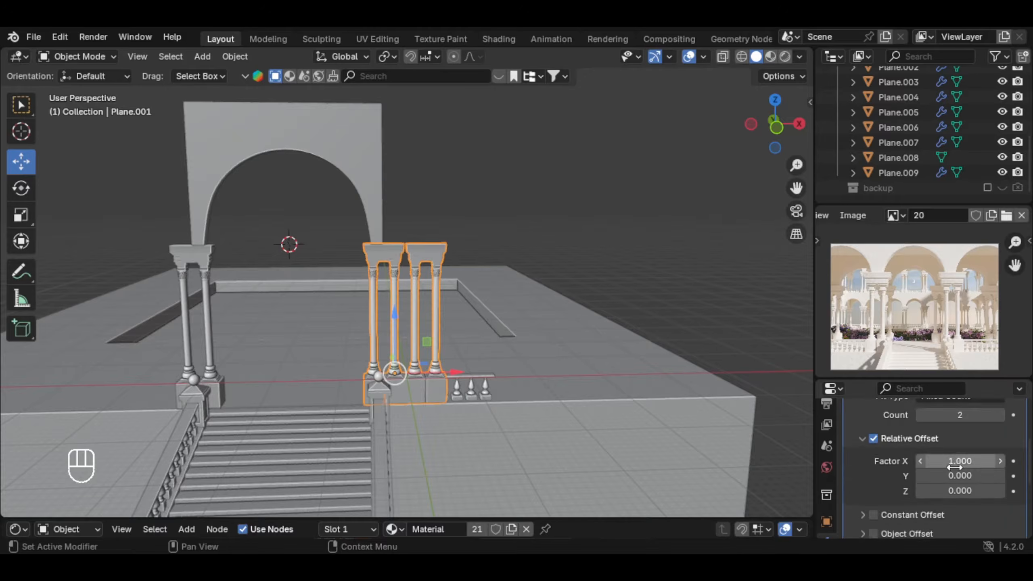
Widen the column array's relative X offset so the copy stands beyond the balusters, and add an Array modifier to the arch.
scroll(954, 466, "up", 1)
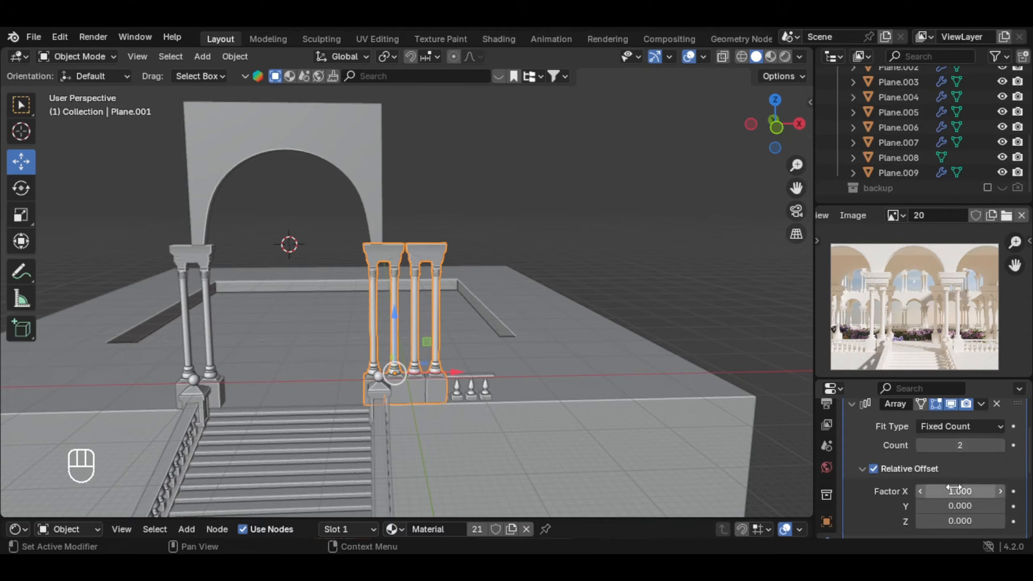
left_click_drag(953, 492, 989, 492)
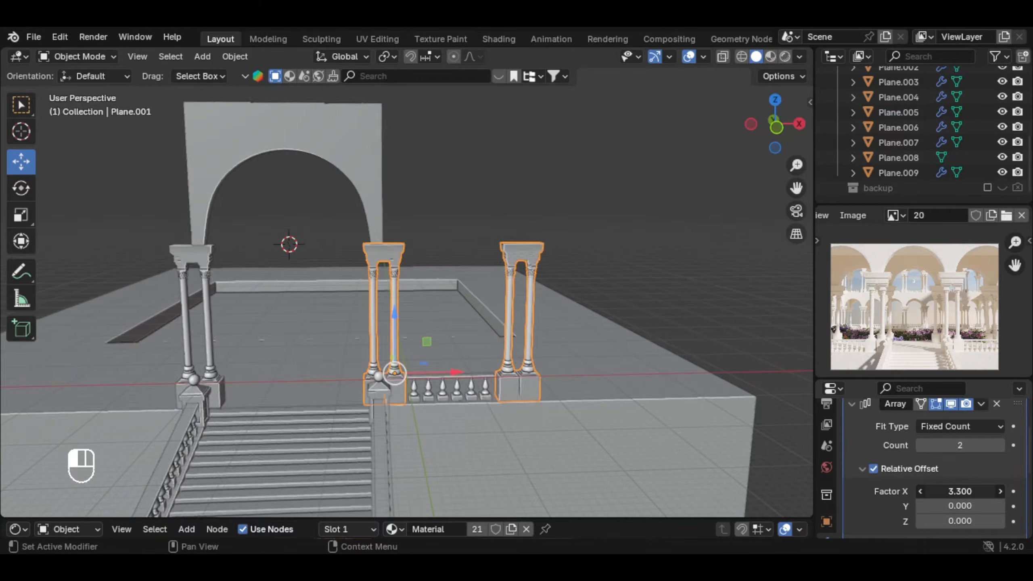
left_click(285, 122)
left_click(888, 438)
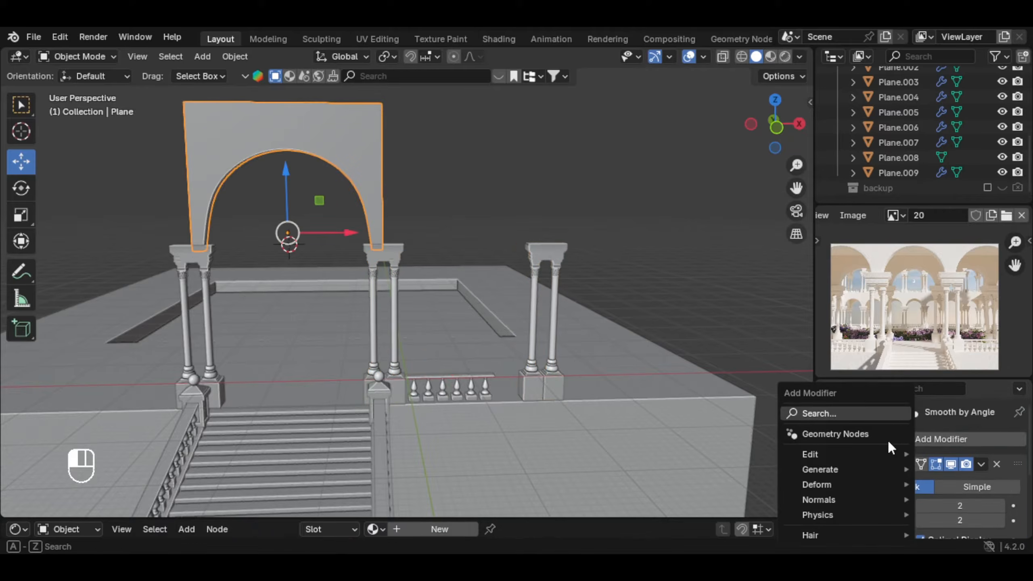
type("ar")
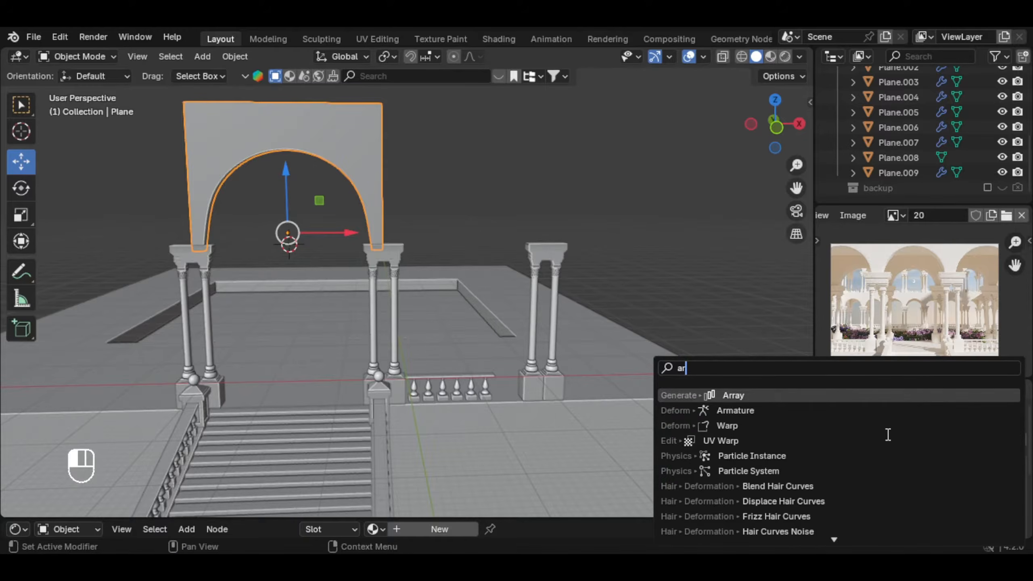
key("Return")
Set the column array's relative X offset factor to 4.320 so the copied columns sit under the second arch's outer end.
middle_click_drag(492, 171, 490, 317, "shift")
scroll(428, 193, "up", 2)
scroll(420, 269, "up", 2)
scroll(453, 276, "down", 3)
key("KP_1")
scroll(405, 270, "up", 4)
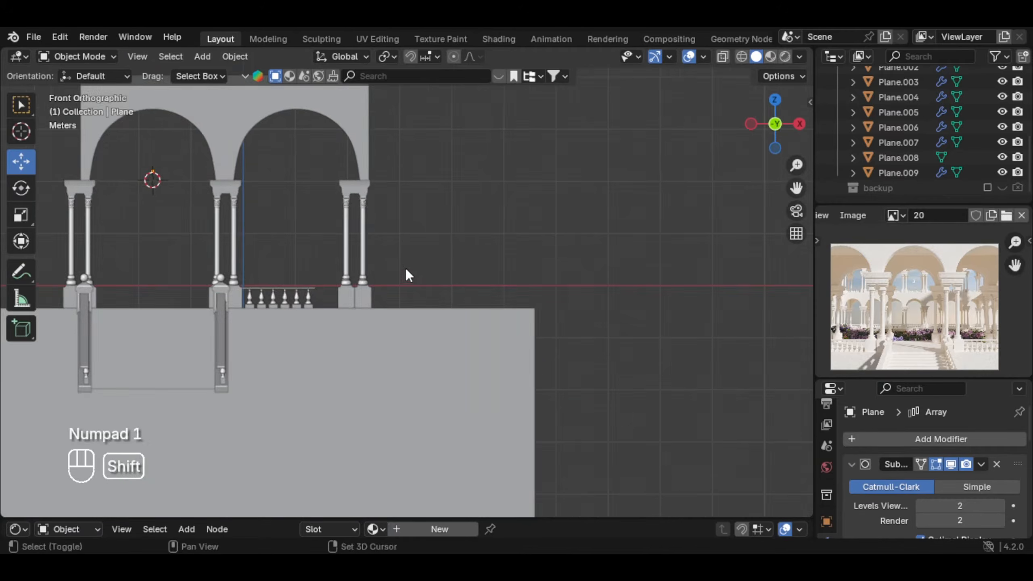
scroll(408, 275, "up", 2)
left_click(419, 241)
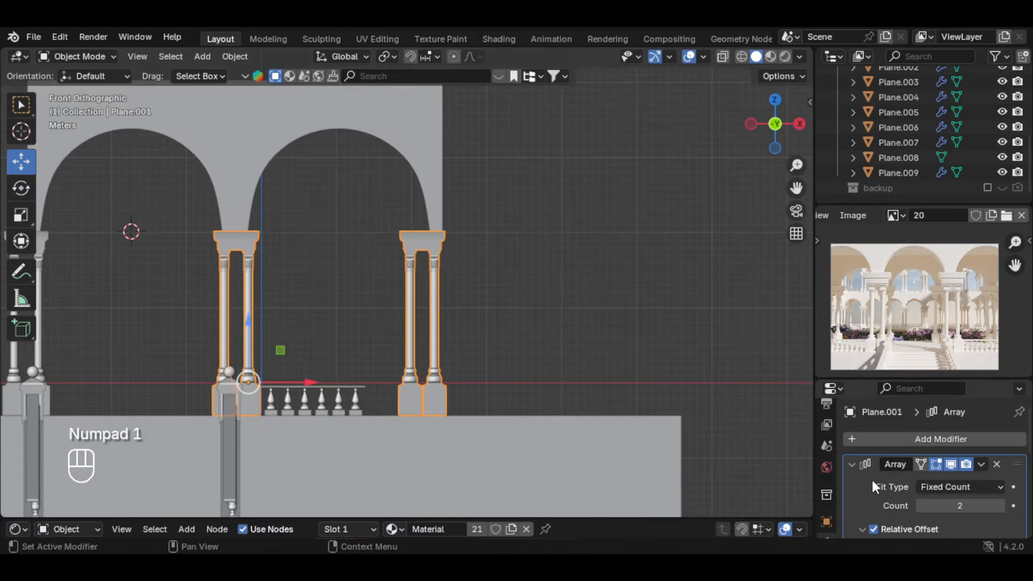
scroll(924, 457, "down", 3)
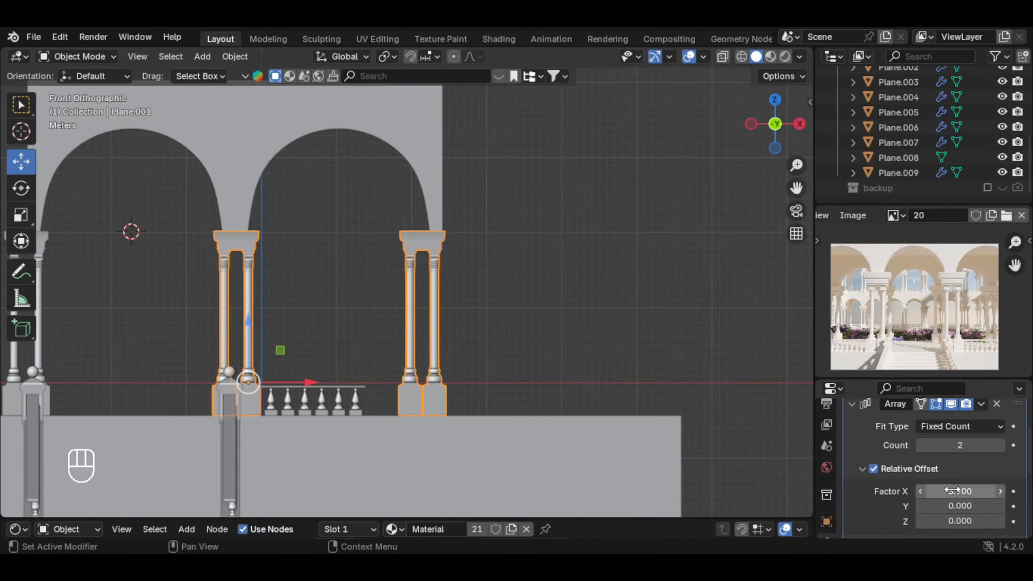
left_click_drag(952, 491, 968, 491, "shift")
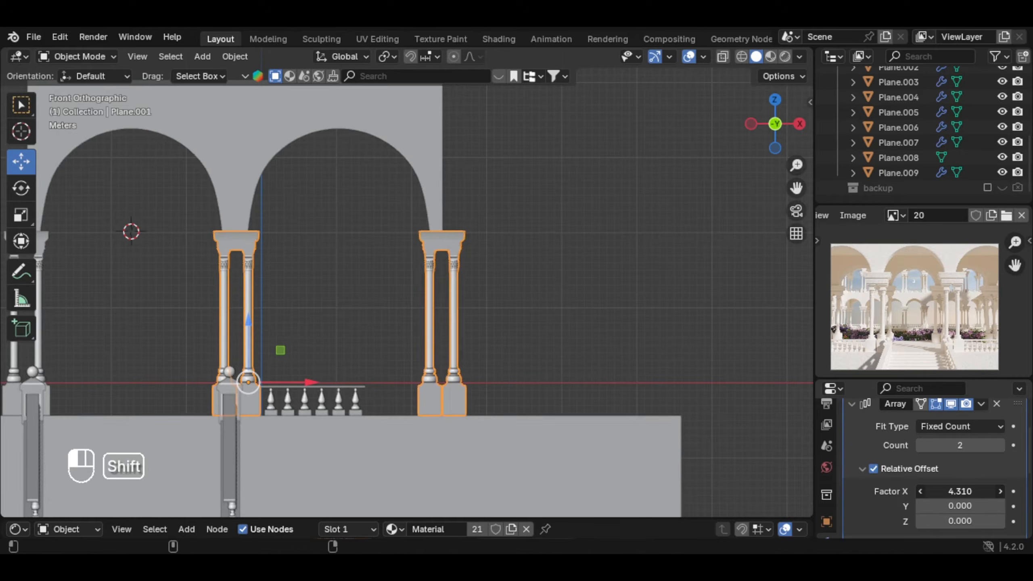
Set the arch's array count to 3.
middle_click_drag(481, 265, 480, 274)
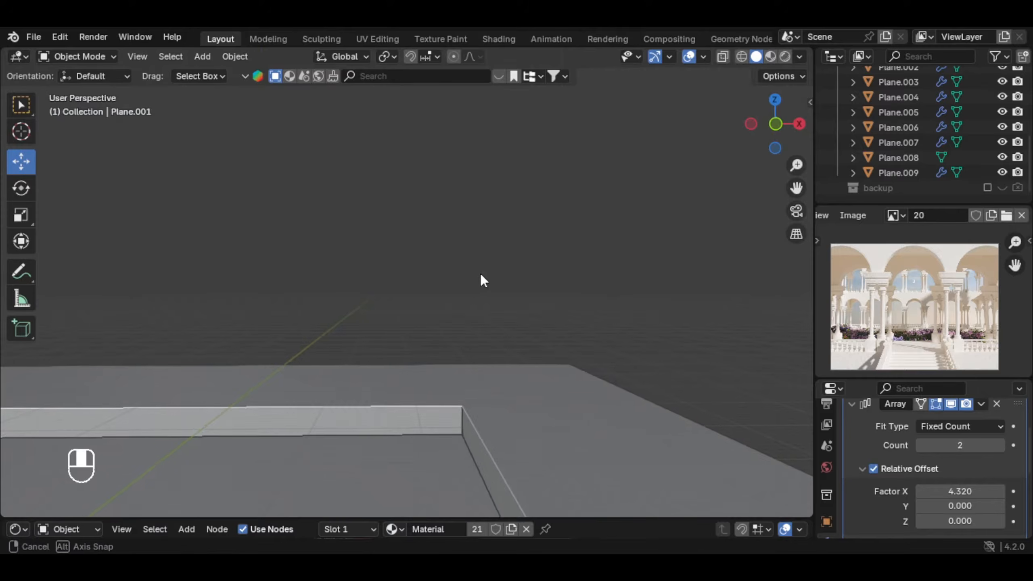
scroll(474, 290, "down", 10)
left_click(432, 202)
middle_click_drag(523, 224, 447, 246, "shift")
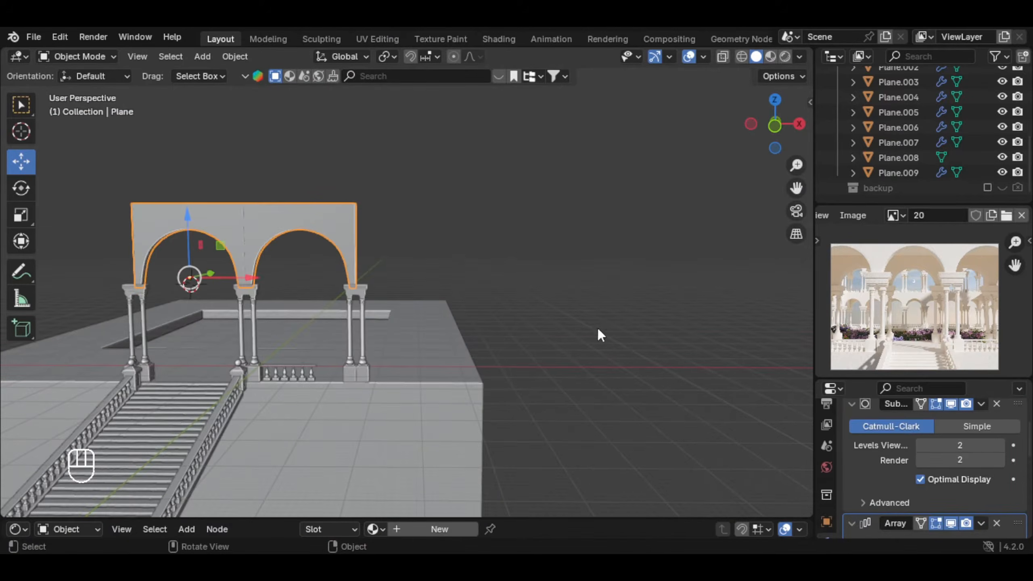
scroll(981, 454, "down", 5)
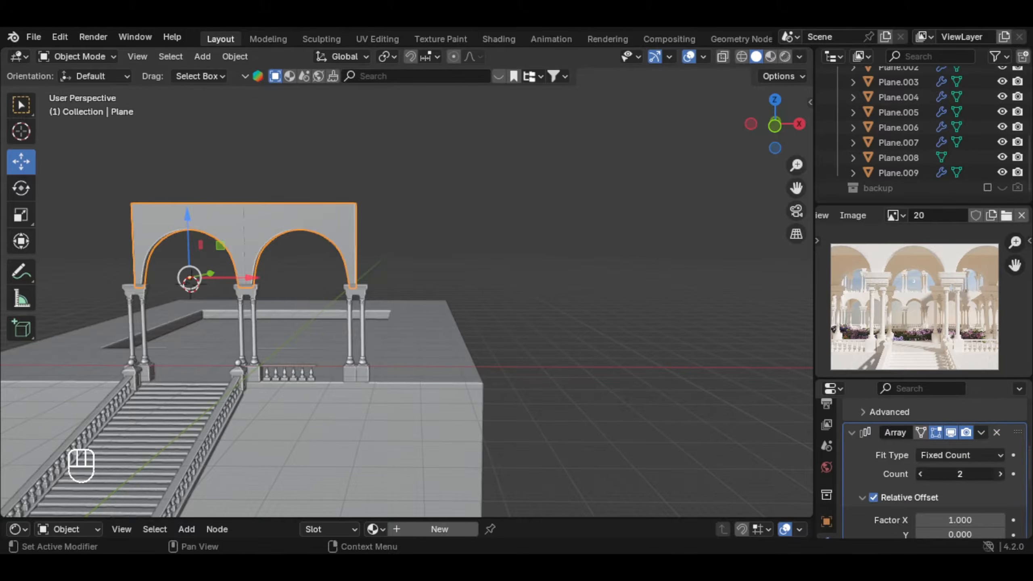
left_click(1001, 474)
Widen the platform by scaling its two opposite end faces along X by about 1.12.
middle_click_drag(444, 340, 230, 334)
scroll(521, 339, "down", 2)
left_click(491, 331)
key("Tab")
left_click(499, 325)
key("3")
left_click(481, 344)
left_click(107, 357, "shift")
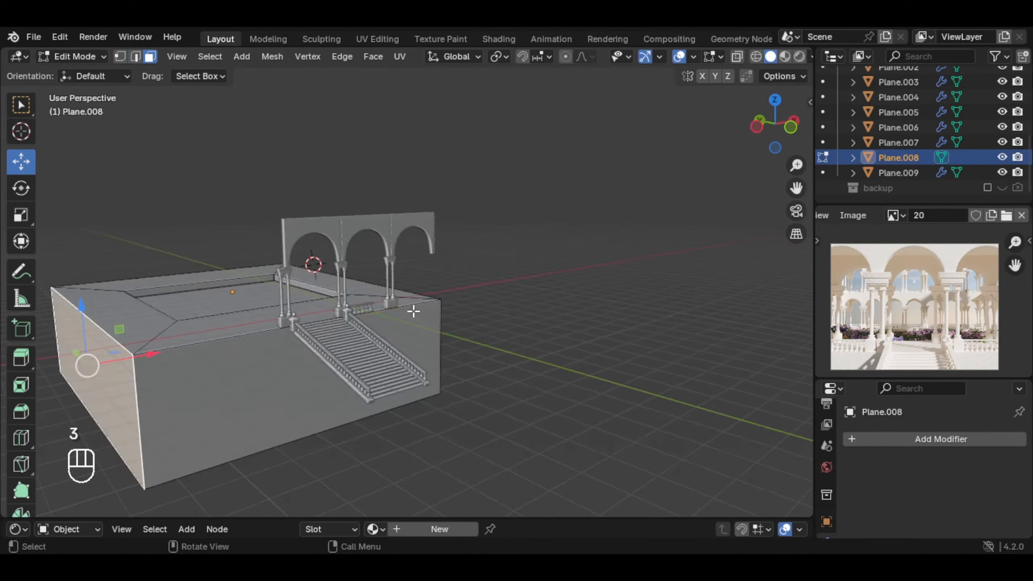
middle_click_drag(413, 311, 503, 321)
key("s")
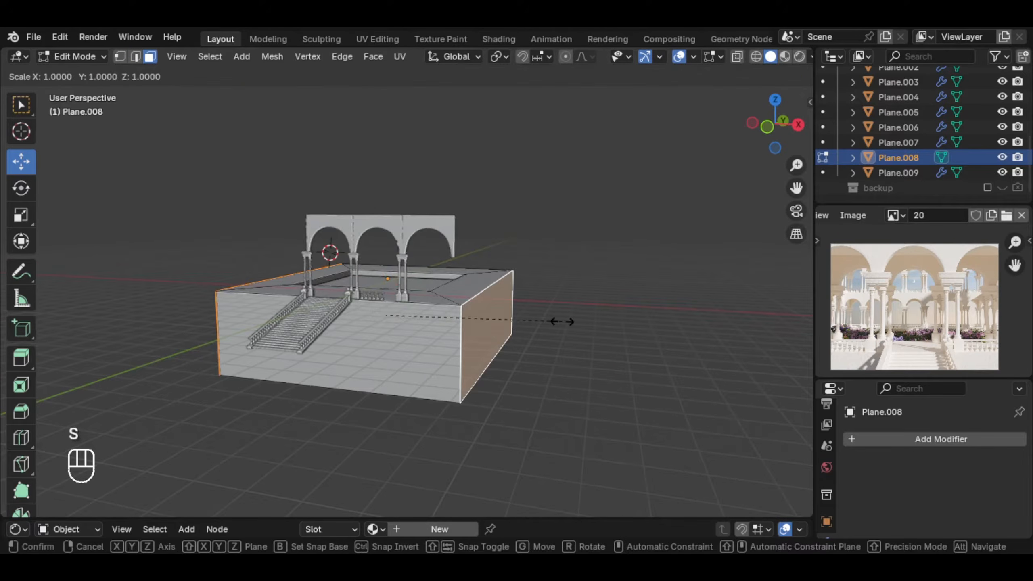
key("x")
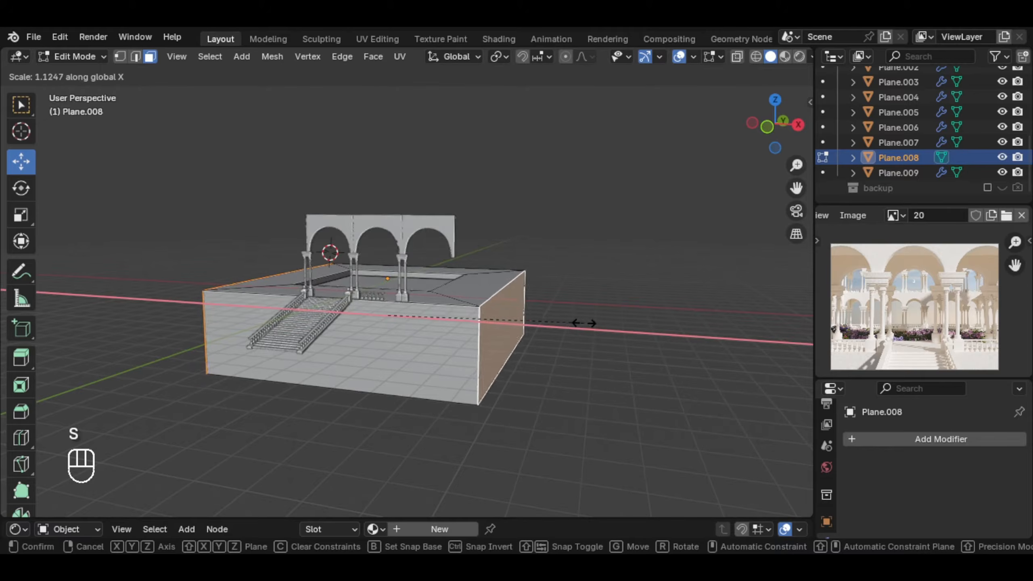
left_click(584, 324)
Set the column array's count to 3 so columns support the outer end of the third arch.
middle_click_drag(627, 273, 505, 267)
left_click(529, 324)
middle_click_drag(529, 324, 586, 321)
mouse_move(586, 311)
left_mouse_down()
mouse_move(609, 312)
mouse_move(583, 300)
left_mouse_up()
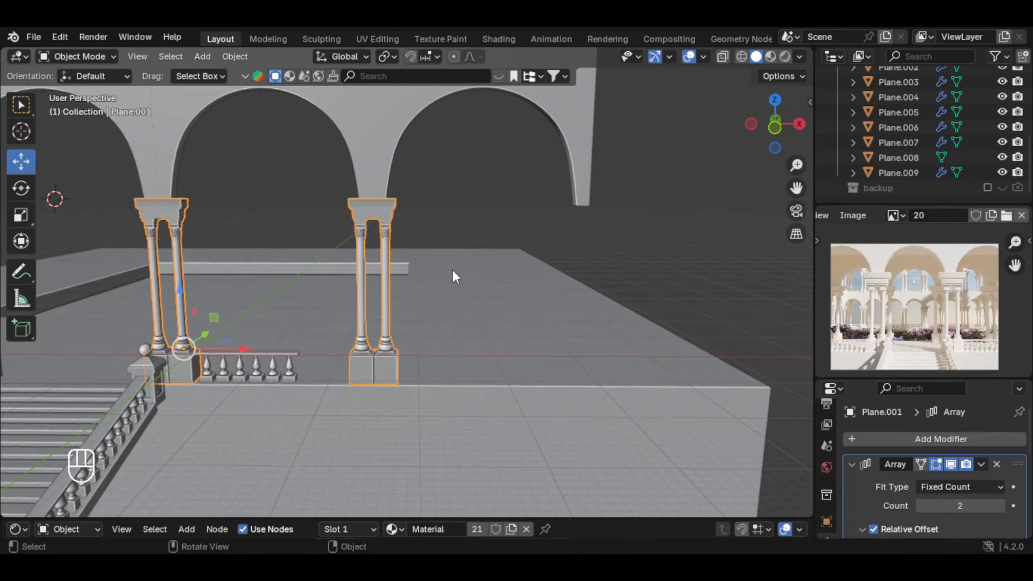
middle_click_drag(454, 277, 625, 360)
scroll(973, 452, "down", 4)
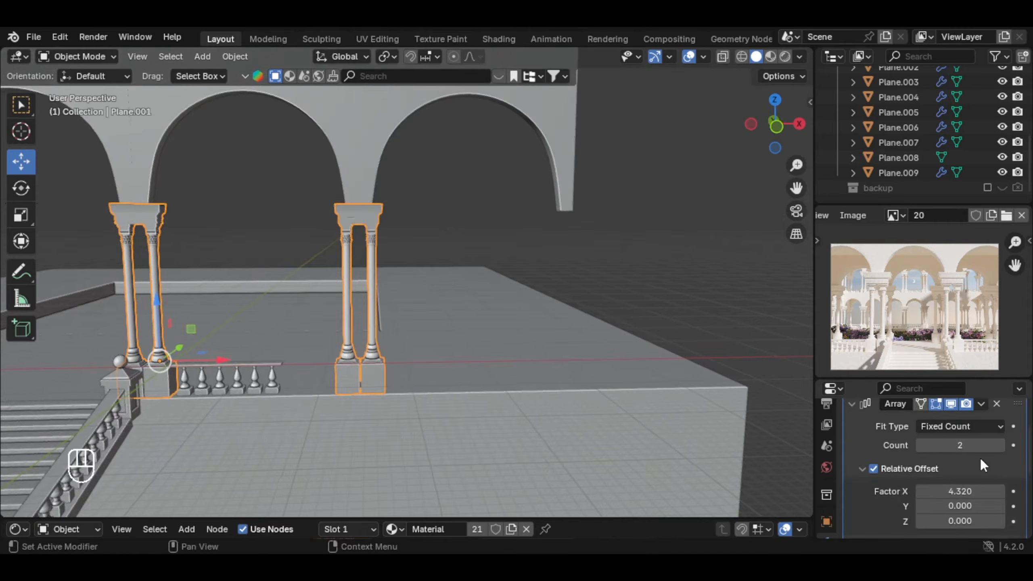
left_click(1001, 445)
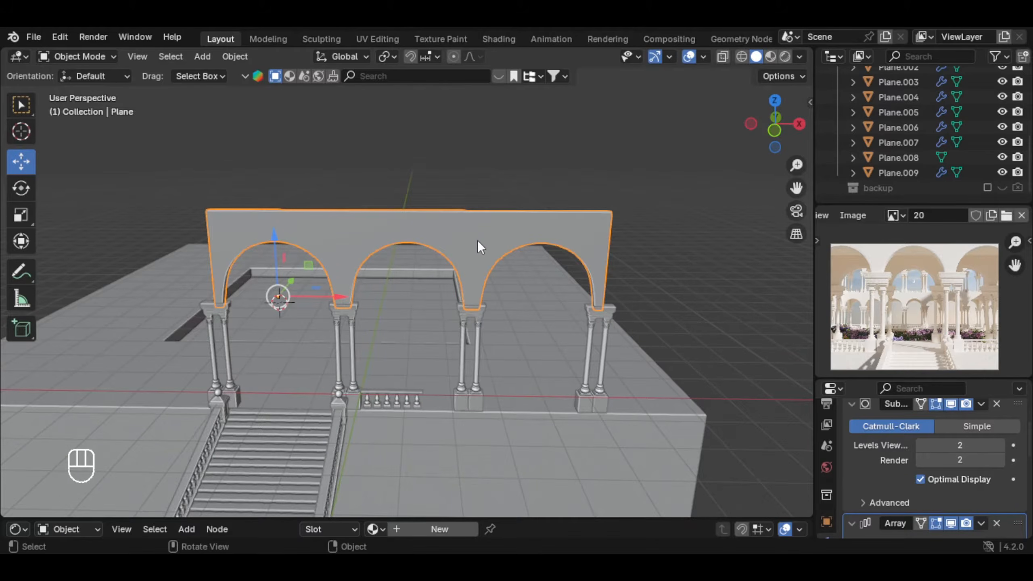
Duplicate the arrayed columns, rotate the copy 90° about Z and move it along X to the arcade's outer end.
left_click(484, 312)
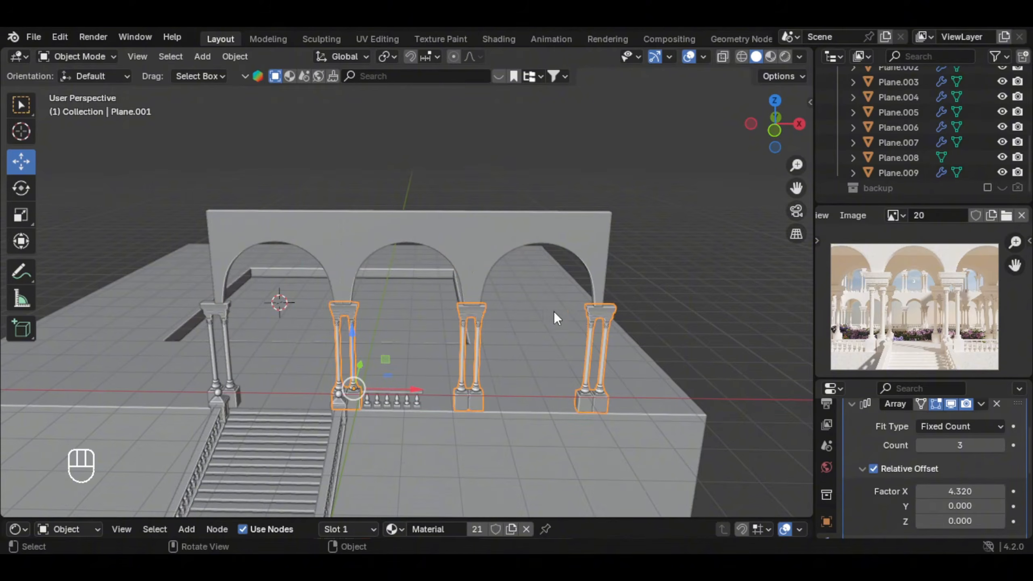
mouse_move(553, 312)
middle_mouse_down("shift")
mouse_move(587, 322)
mouse_move(560, 314)
middle_mouse_up("shift")
key("shift+d")
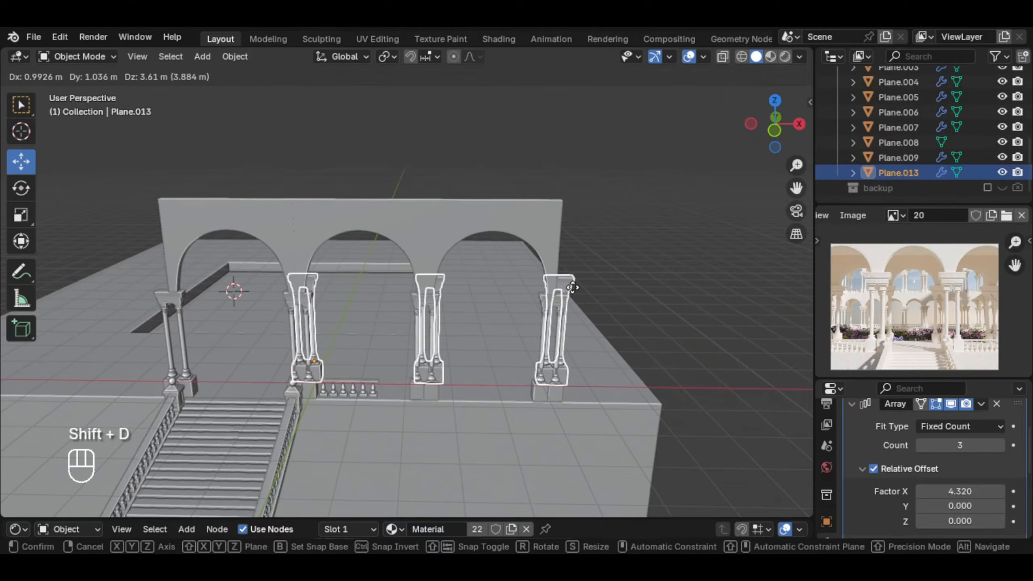
type("rz")
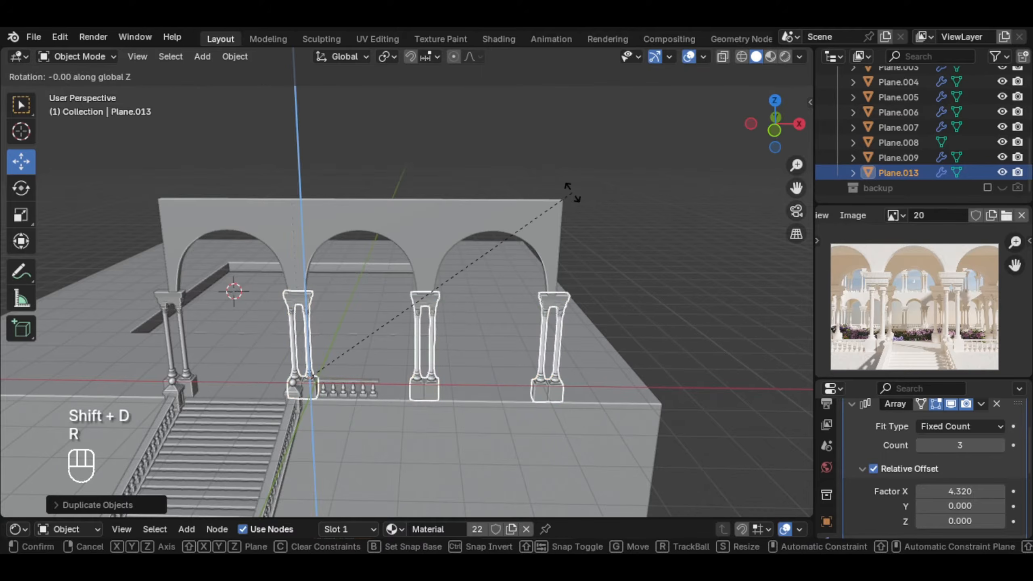
type("90")
key("Return")
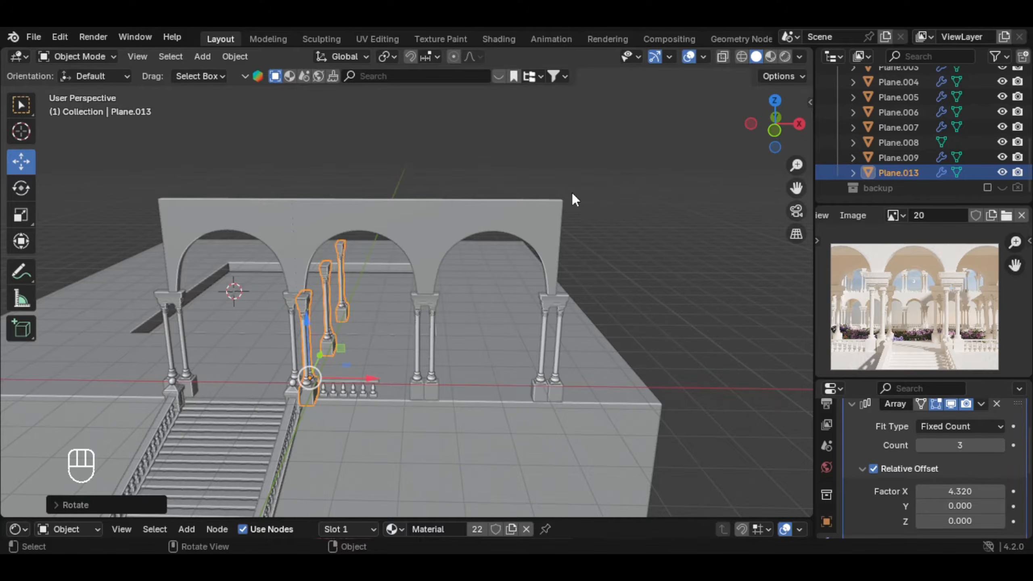
left_click_drag(362, 378, 574, 373)
Set the baluster array's count to 9 to fill the gap between the column pedestals.
scroll(508, 326, "up", 8)
middle_click_drag(502, 338, 493, 318)
scroll(484, 322, "up", 2)
left_click(438, 348)
middle_click_drag(563, 359, 493, 340, "shift")
scroll(497, 342, "down", 2)
left_click(999, 442)
left_click(999, 442)
left_click(999, 442)
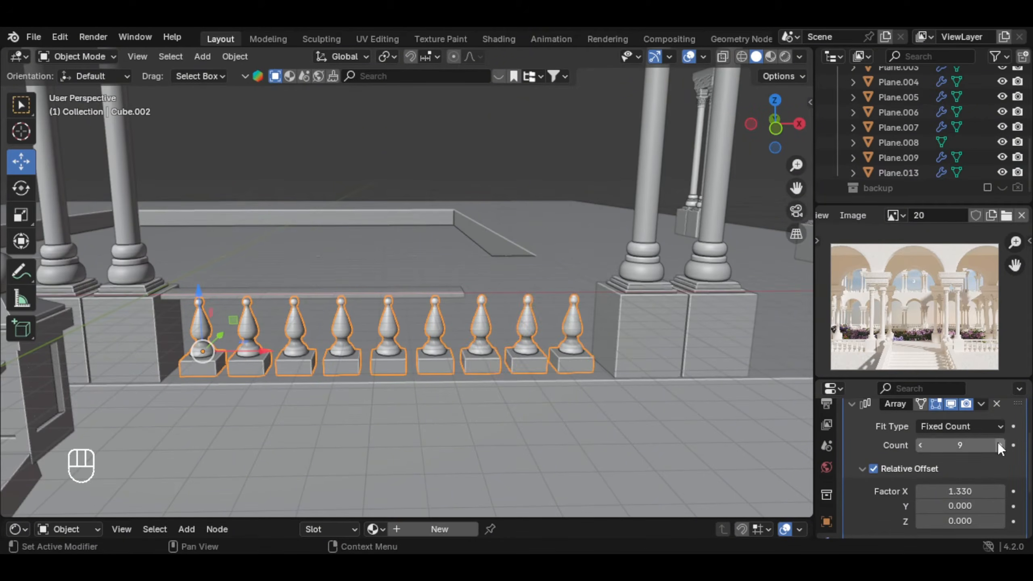
Extend the balustrade's top rail along X until its end meets the next column pedestal.
middle_click_drag(579, 403, 529, 402, "shift")
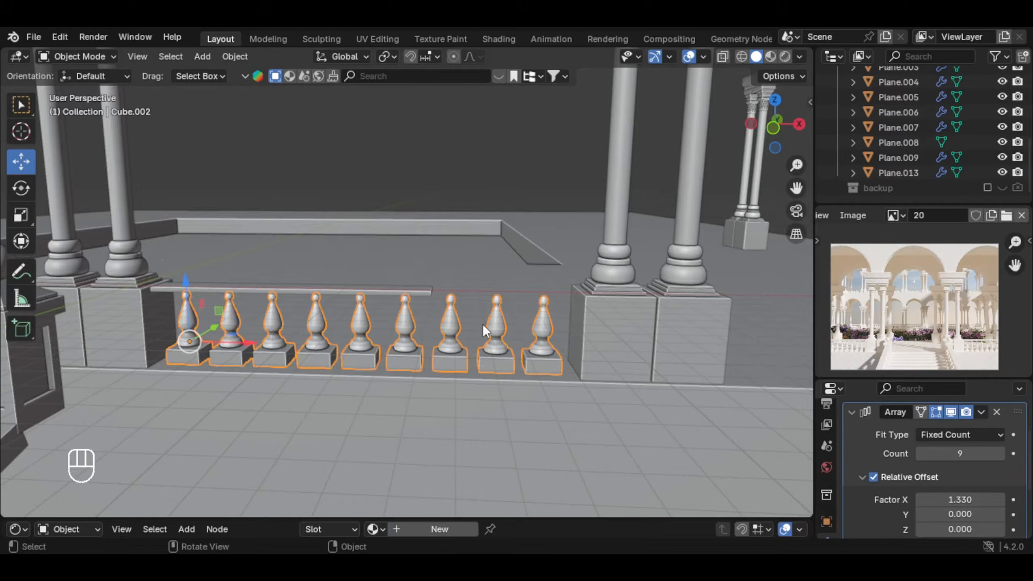
left_click(426, 304)
middle_click_drag(483, 325, 436, 309)
key("Tab")
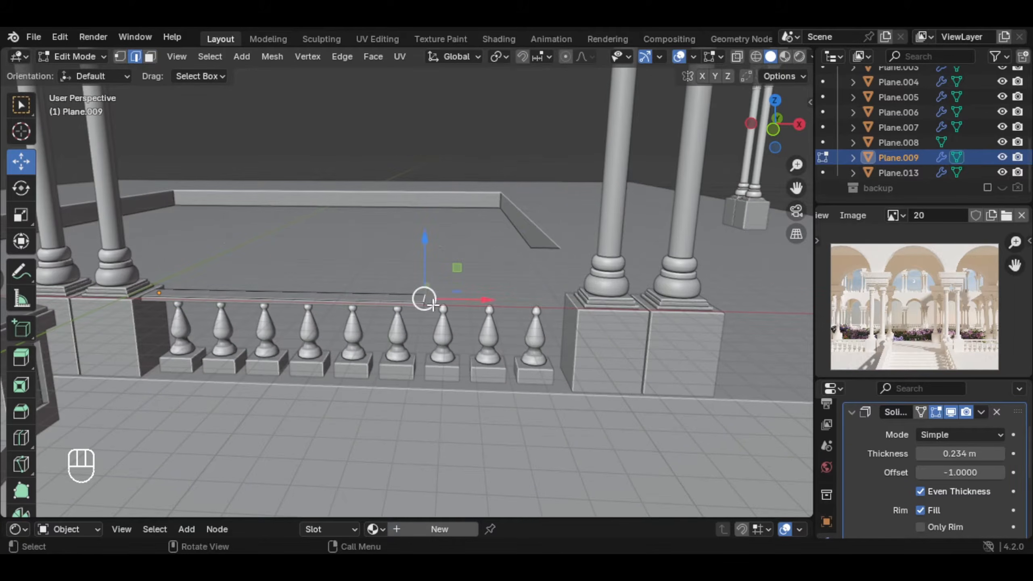
left_click_drag(424, 299, 606, 319)
key("Tab")
middle_click_drag(606, 319, 450, 294)
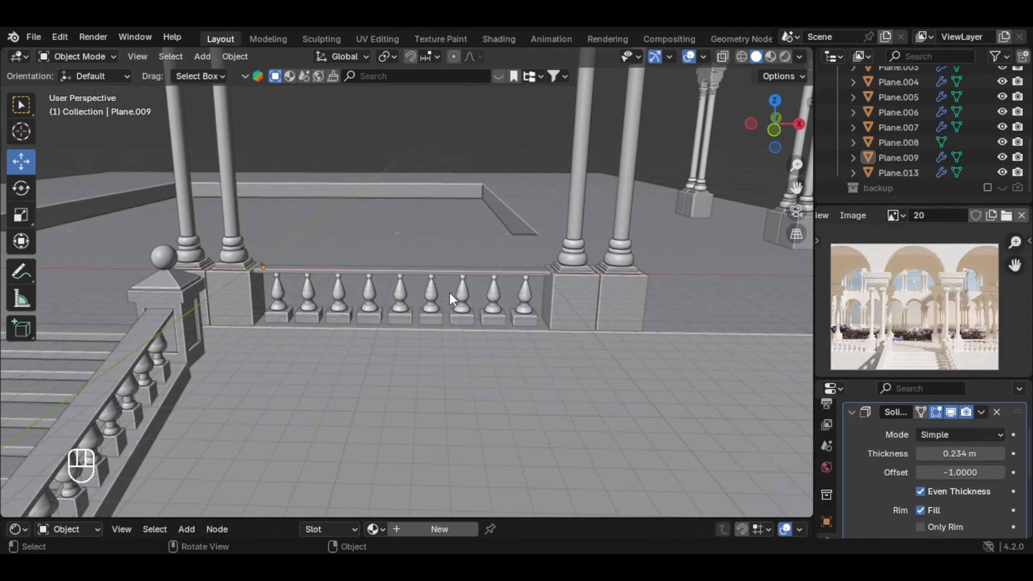
Move the rotated column row along X and Y so its first pair joins the arcade's end columns at the corner.
middle_click_drag(322, 326, 346, 391, "shift")
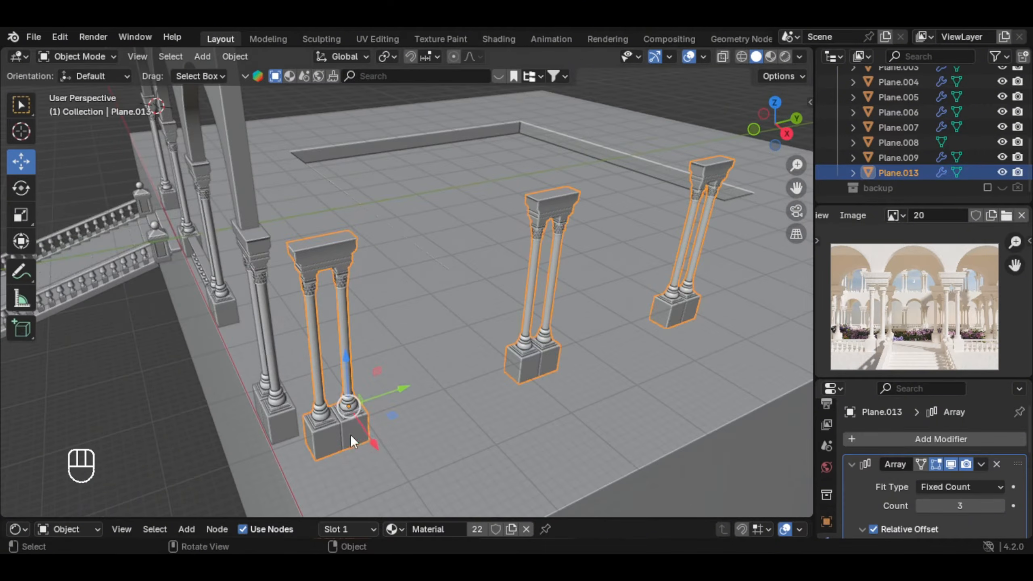
left_click_drag(350, 436, 337, 415)
middle_click_drag(331, 399, 387, 399, "shift")
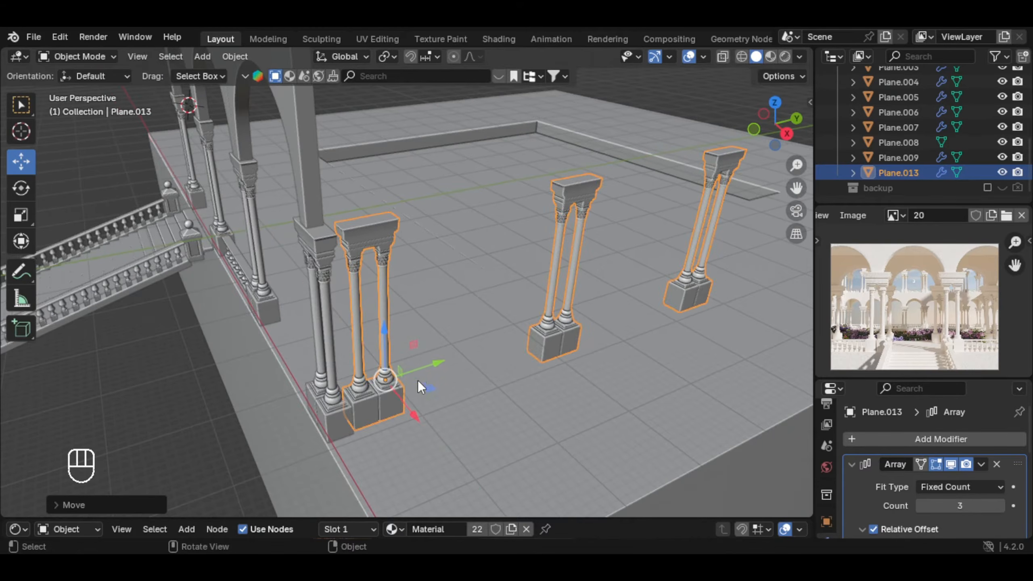
left_click_drag(407, 377, 371, 387)
middle_click_drag(372, 387, 452, 370)
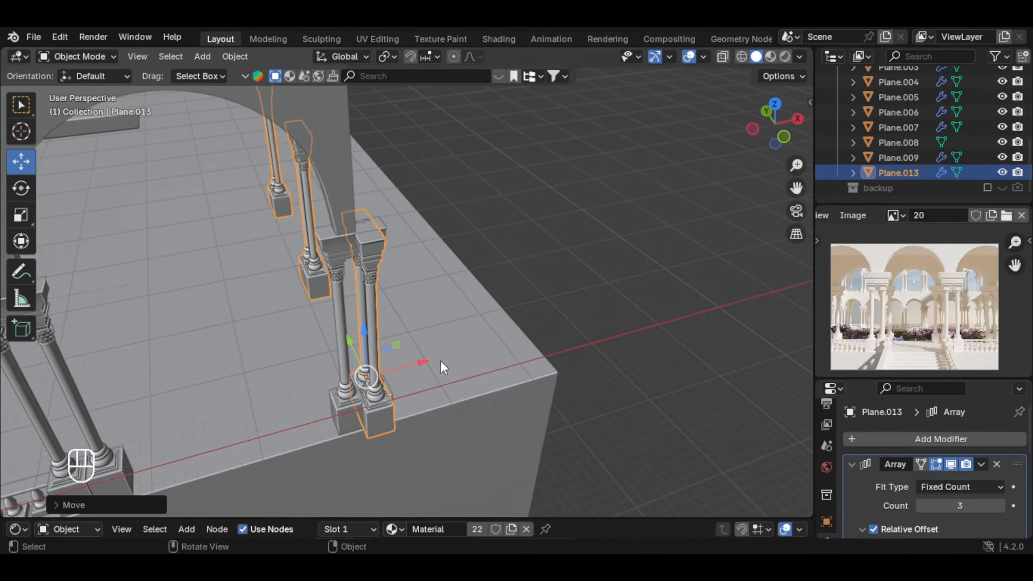
left_click_drag(415, 360, 396, 362)
Move the platform's front face outward along Y to extend the floor in front of the columns.
left_click(424, 297)
middle_click_drag(421, 293, 488, 313)
left_click(358, 369)
key("Tab")
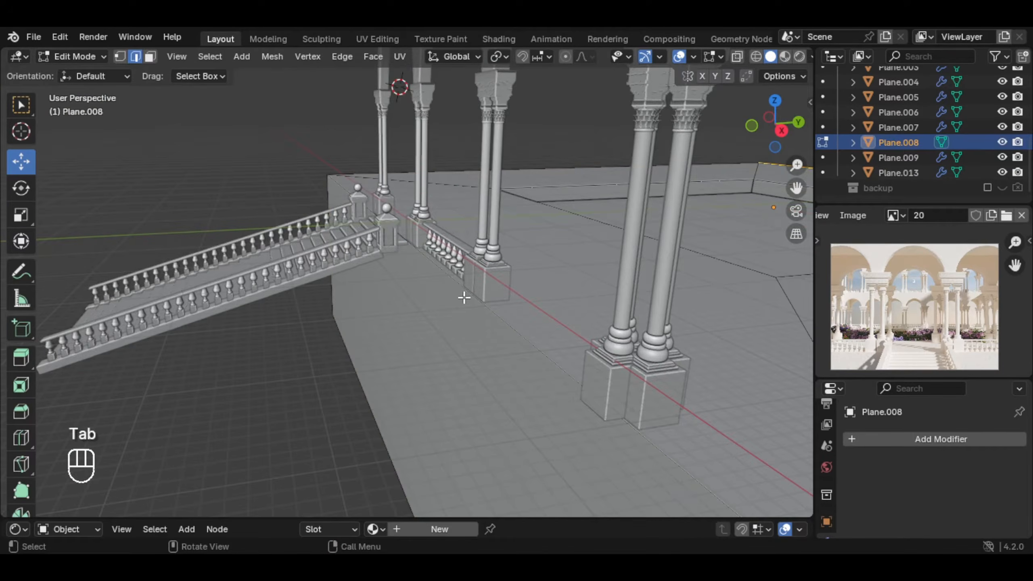
key("3")
left_click(449, 309)
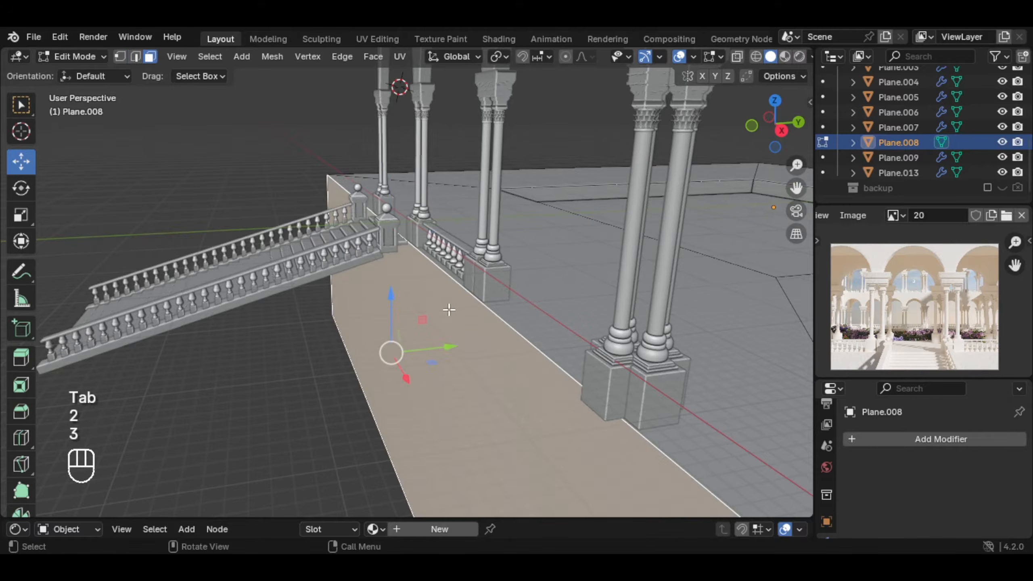
left_click_drag(428, 348, 380, 357)
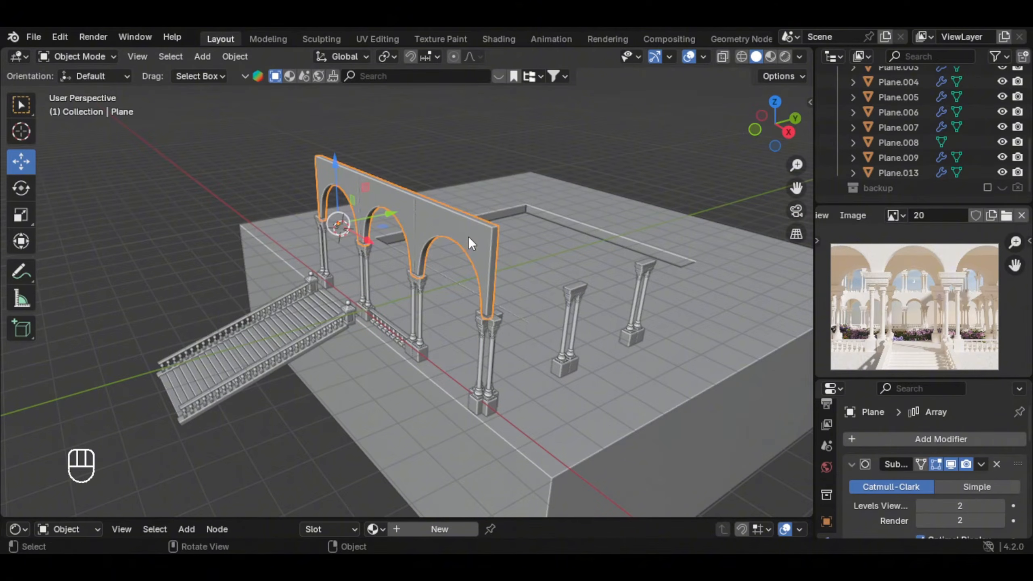
Duplicate the arch row in place and rotate the copy 90° about Z.
key("shift+d")
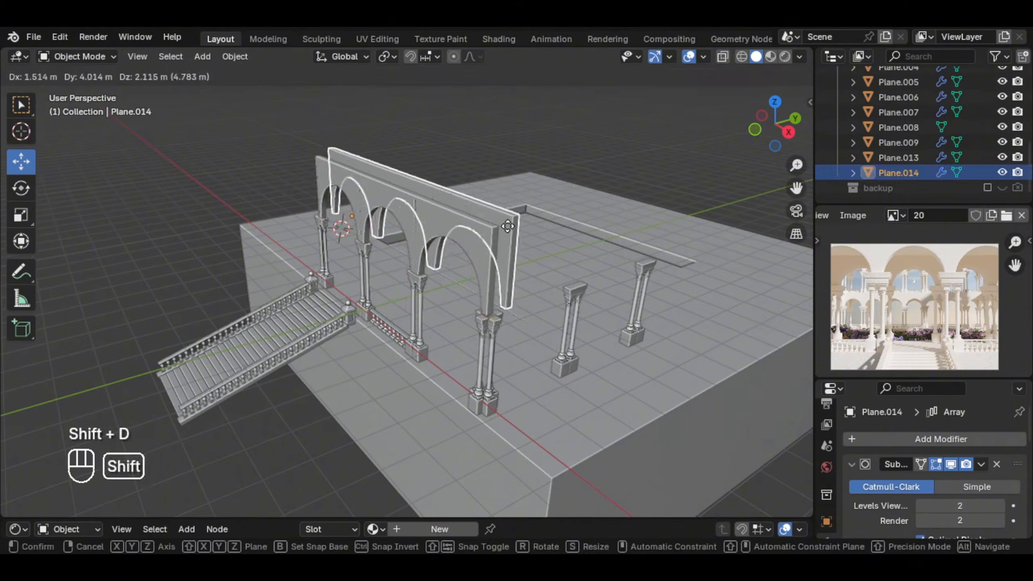
right_click(510, 224)
type("rz90")
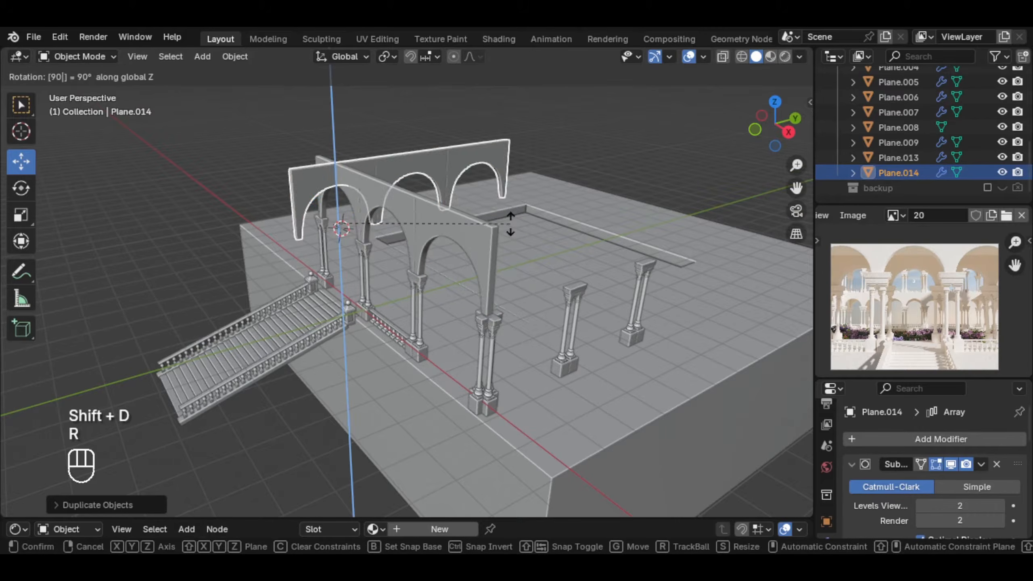
key("Return")
Move the rotated arch row along X in front view to line up with the arcade's end columns.
middle_click_drag(510, 224, 494, 376)
key("KP_1")
scroll(494, 375, "up", 1)
key("g")
key("x")
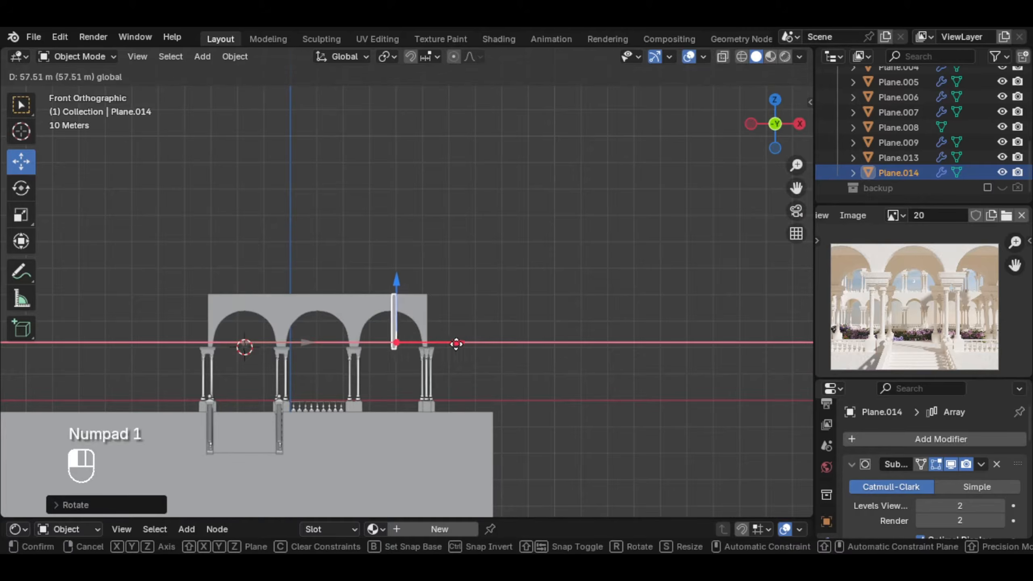
left_click_drag(485, 342, 484, 341)
scroll(478, 341, "up", 5)
middle_click_drag(476, 339, 347, 382)
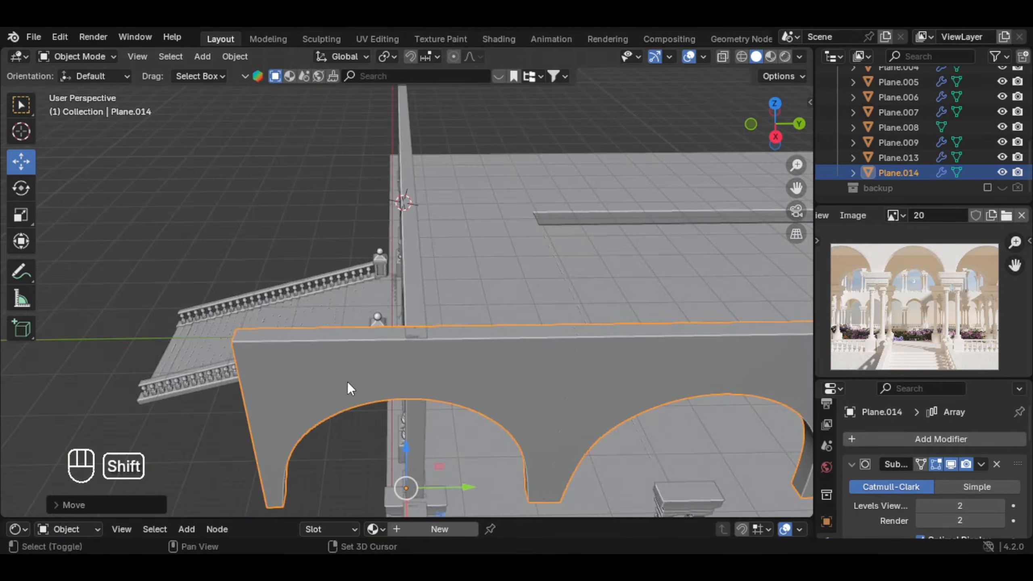
Move the rotated arch row along Y so its end meets the front arcade's corner above the columns.
scroll(366, 381, "down", 3)
middle_click_drag(464, 383, 415, 306, "shift")
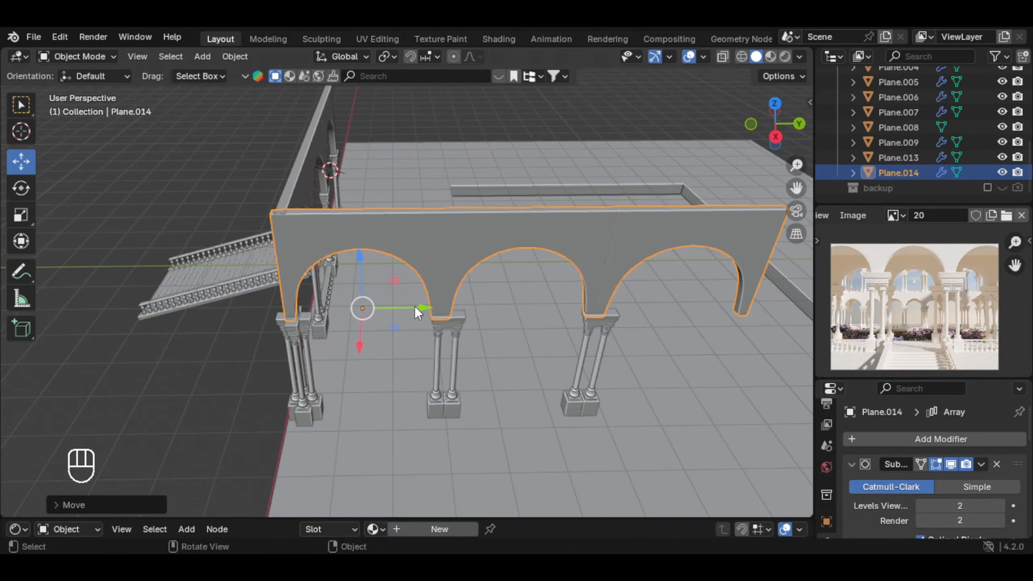
key("KP_3")
scroll(472, 348, "up", 5)
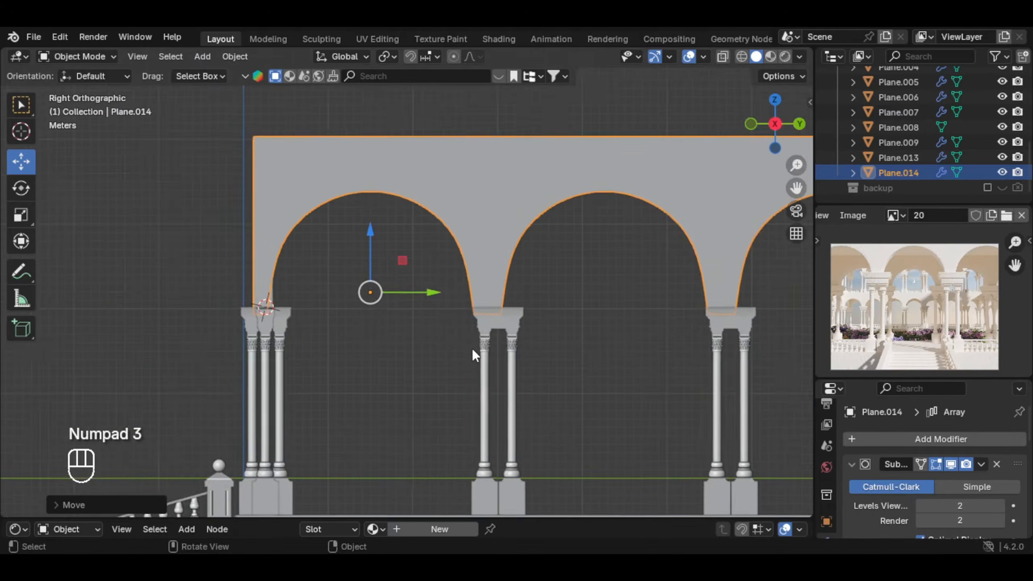
left_click_drag(427, 294, 410, 290)
middle_click_drag(411, 291, 497, 315)
key("g")
key("y")
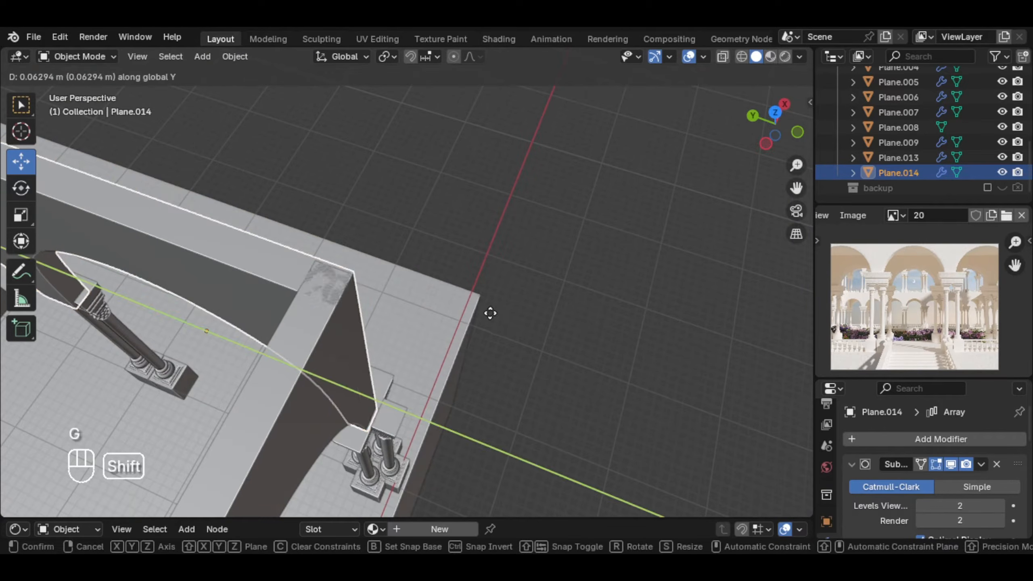
left_click(473, 257)
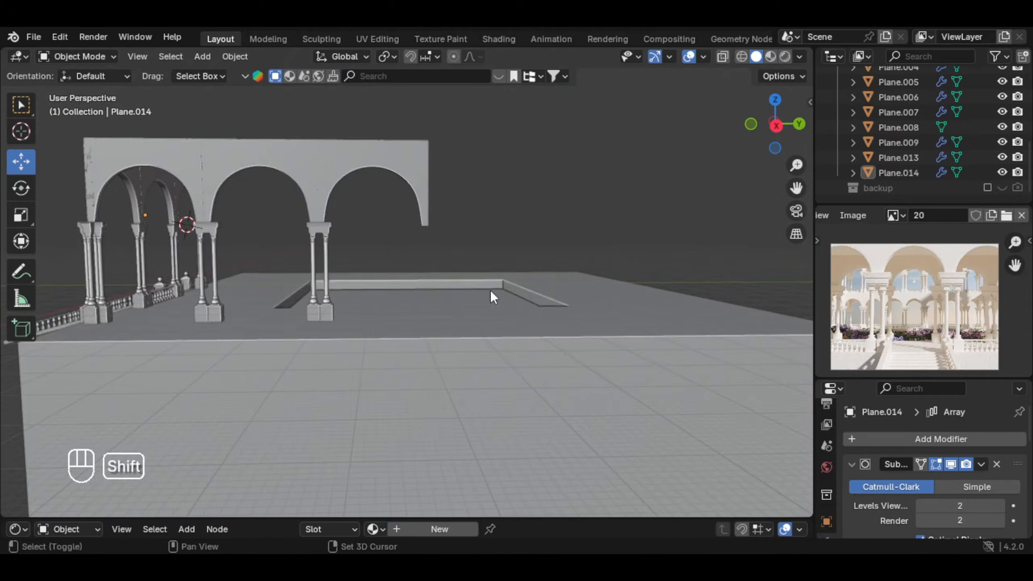
Raise the side column row's array count to 7 so the pairs run along the platform's edge.
middle_click_drag(491, 291, 459, 277)
left_click(459, 276)
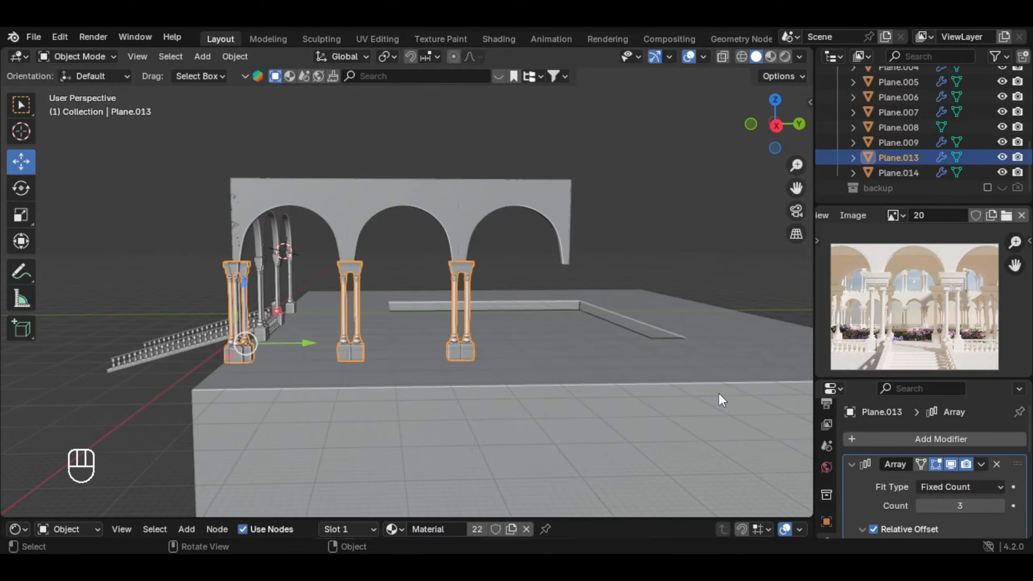
left_click(999, 507)
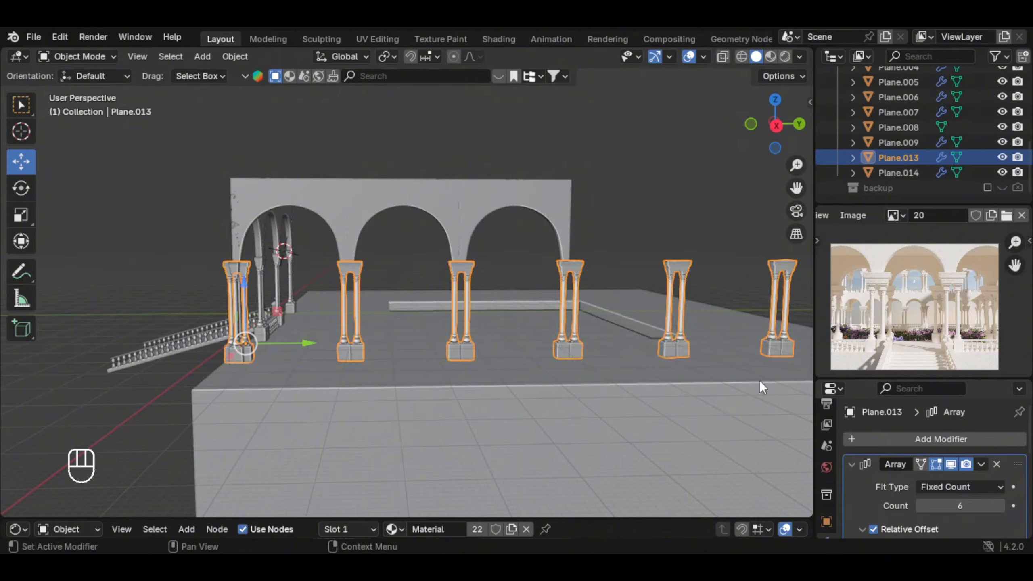
middle_click_drag(713, 281, 525, 325, "shift")
scroll(509, 318, "down", 4)
left_click(562, 265)
middle_click_drag(562, 264, 562, 341)
left_click(1002, 514)
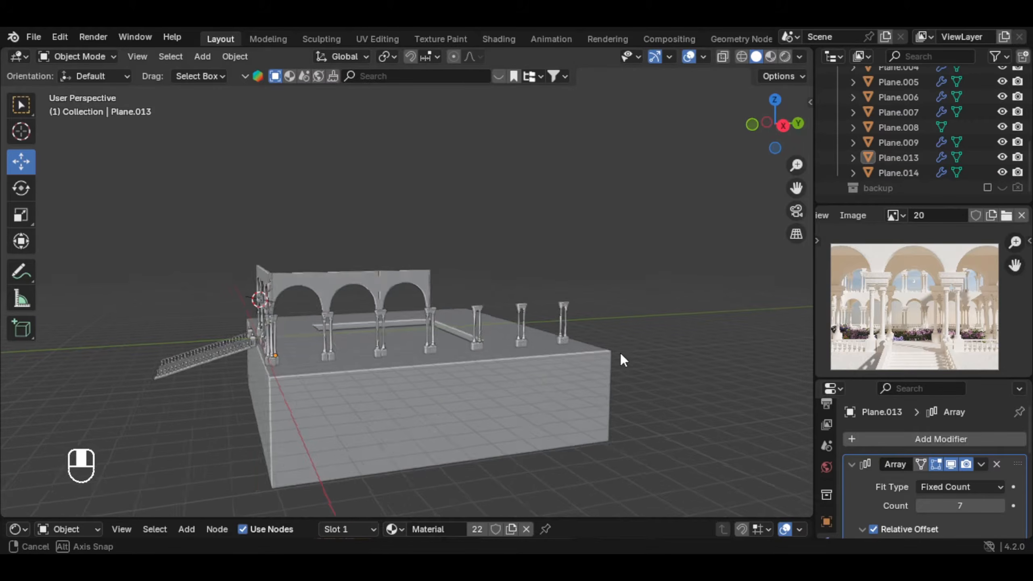
middle_click_drag(620, 354, 441, 296)
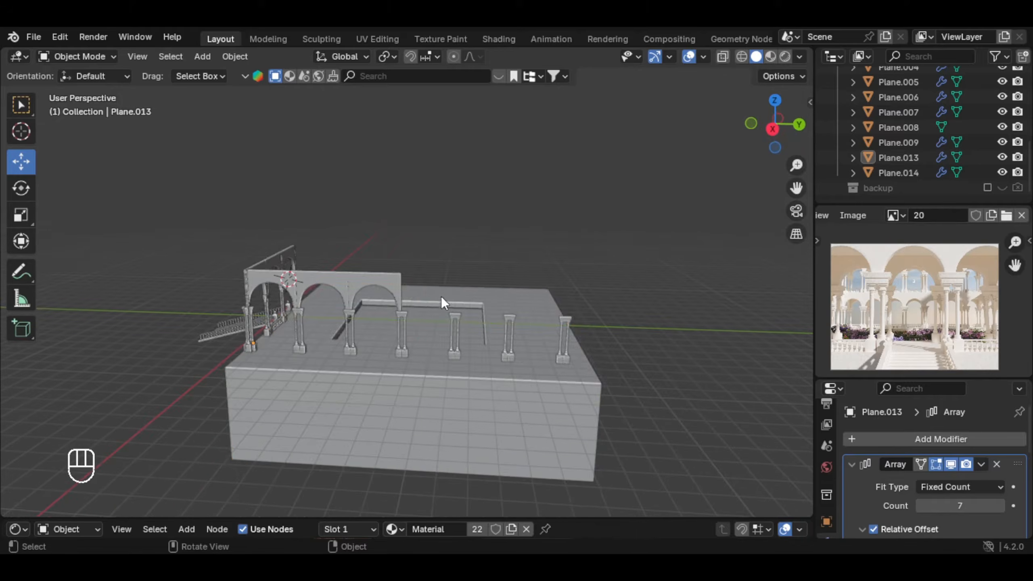
Set the side arch row's array count to 6 to span the column pairs.
left_click(441, 297)
left_click(459, 301)
scroll(951, 500, "down", 6)
left_click(1001, 444)
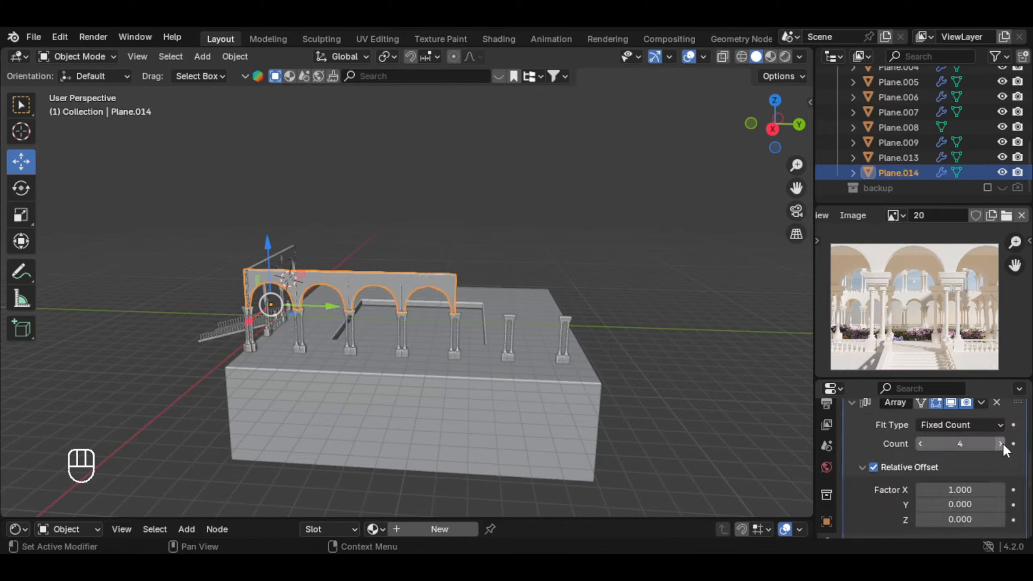
left_click(648, 333)
Duplicate the side arch and column rows together and move the copies along X to the platform's opposite edge.
middle_click_drag(649, 333, 445, 337)
left_click(394, 292)
left_click(394, 261, "shift")
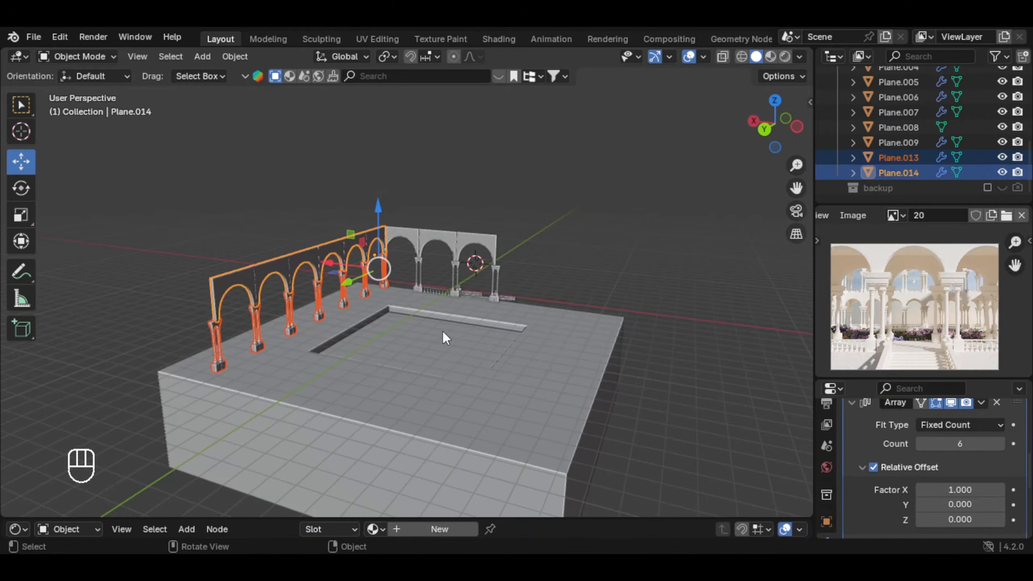
key("shift+d")
right_click(334, 284)
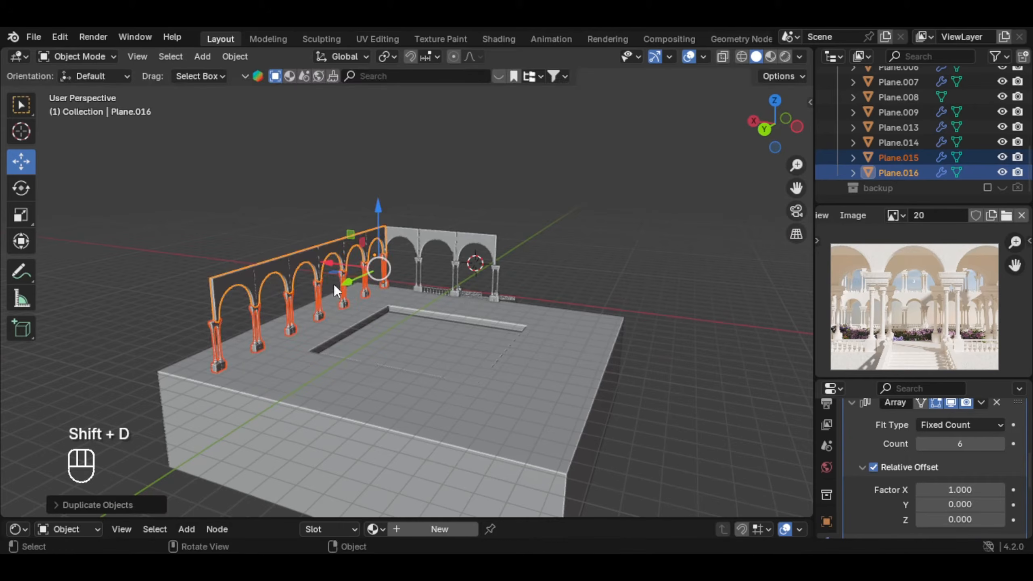
left_click_drag(331, 264, 568, 346)
Move the original side arch and column rows outward along X past the end of the front arcade.
middle_click_drag(568, 345, 436, 260)
left_click(412, 211)
middle_click_drag(412, 210, 386, 294, "shift")
left_click(365, 296, "shift")
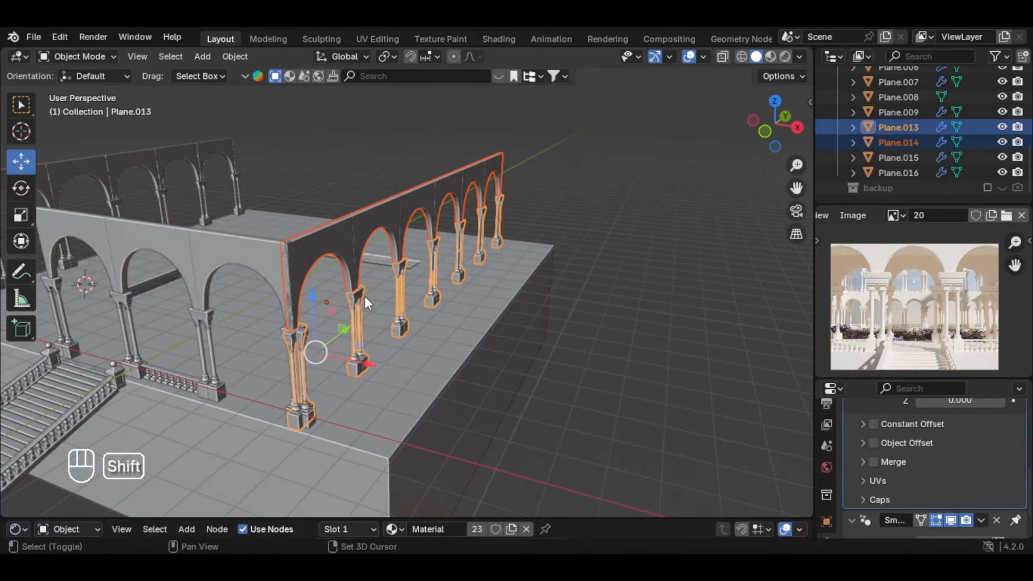
left_click_drag(360, 351, 448, 391)
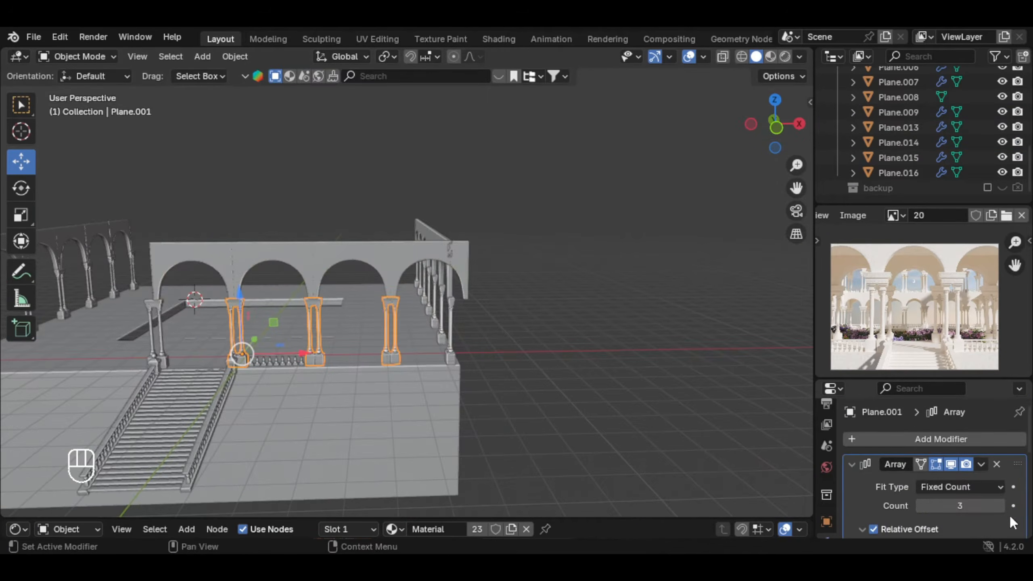
Widen the platform by scaling its two opposite side faces by about 1.05 along X in Edit Mode.
middle_click_drag(715, 432, 441, 367)
left_click(441, 367)
key("Tab")
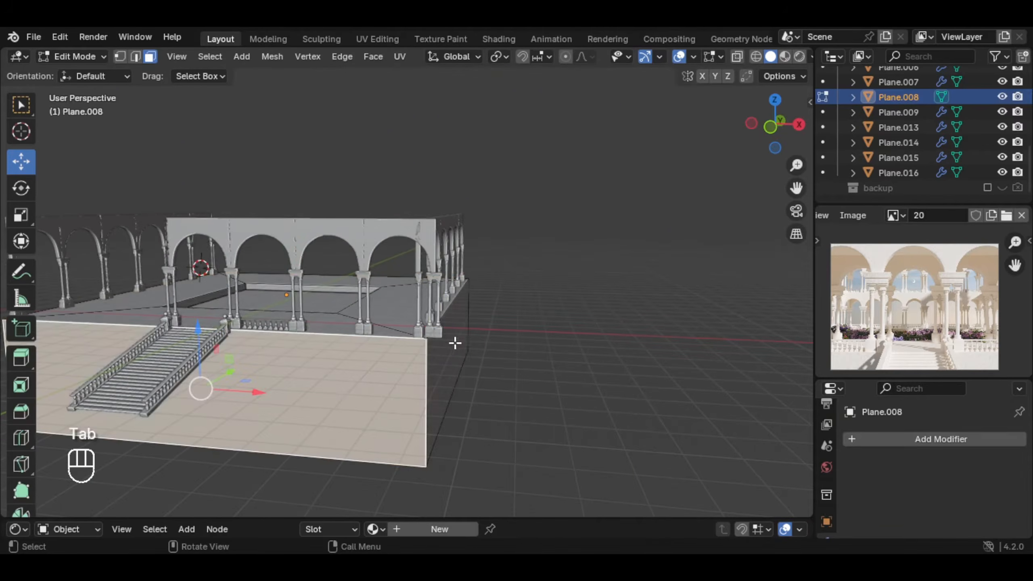
left_click(454, 342)
scroll(274, 358, "down", 2)
middle_click_drag(182, 360, 323, 355, "shift")
left_click(191, 347, "shift")
middle_click_drag(463, 344, 452, 341)
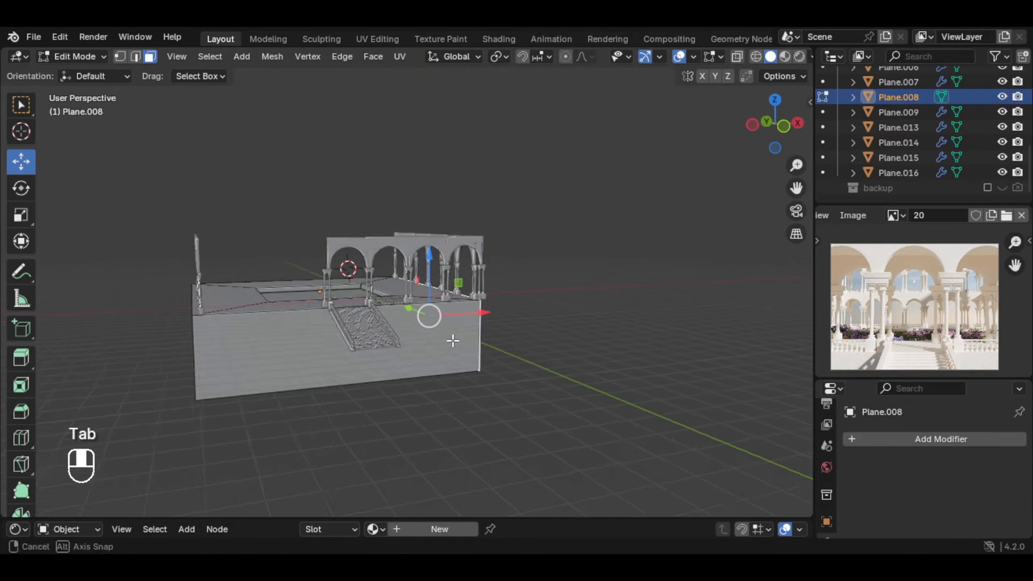
mouse_move(237, 332)
middle_mouse_down("shift")
mouse_move(309, 331)
mouse_move(223, 337)
middle_mouse_up("shift")
left_click(213, 328, "shift")
middle_click_drag(490, 344, 458, 339)
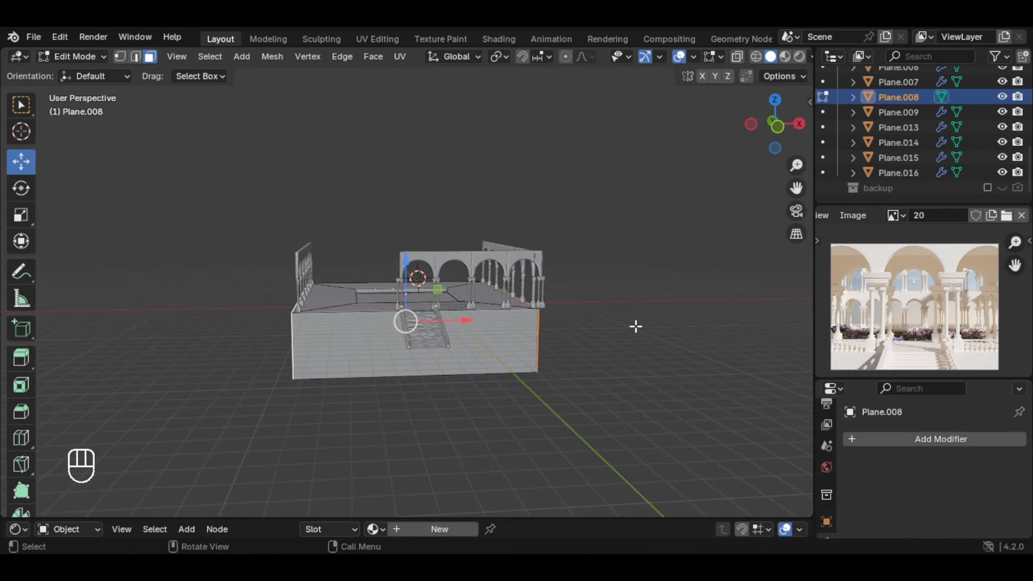
key("s")
middle_click_drag(524, 335, 554, 365, "shift")
scroll(521, 324, "up", 4)
key("s")
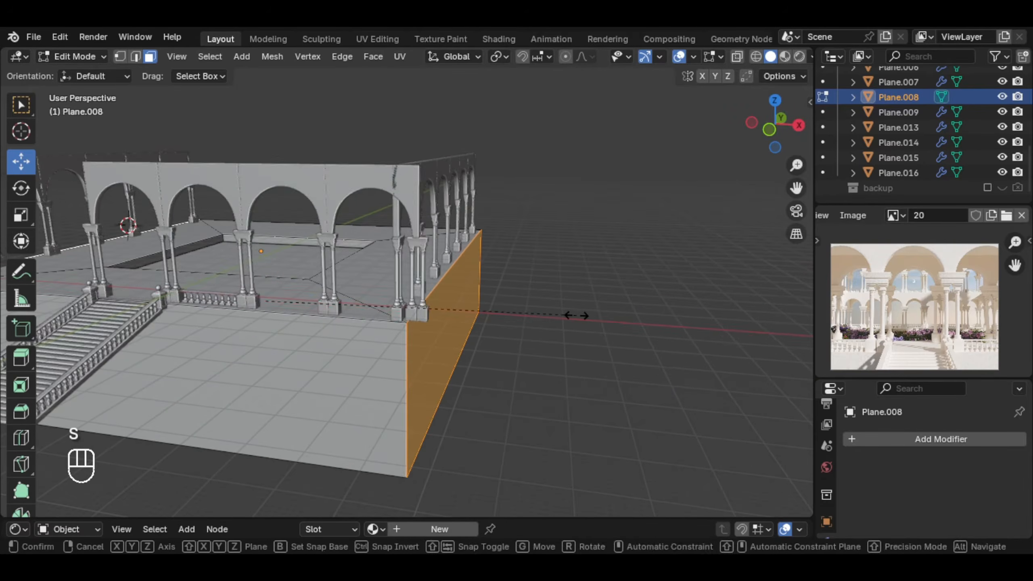
key("x")
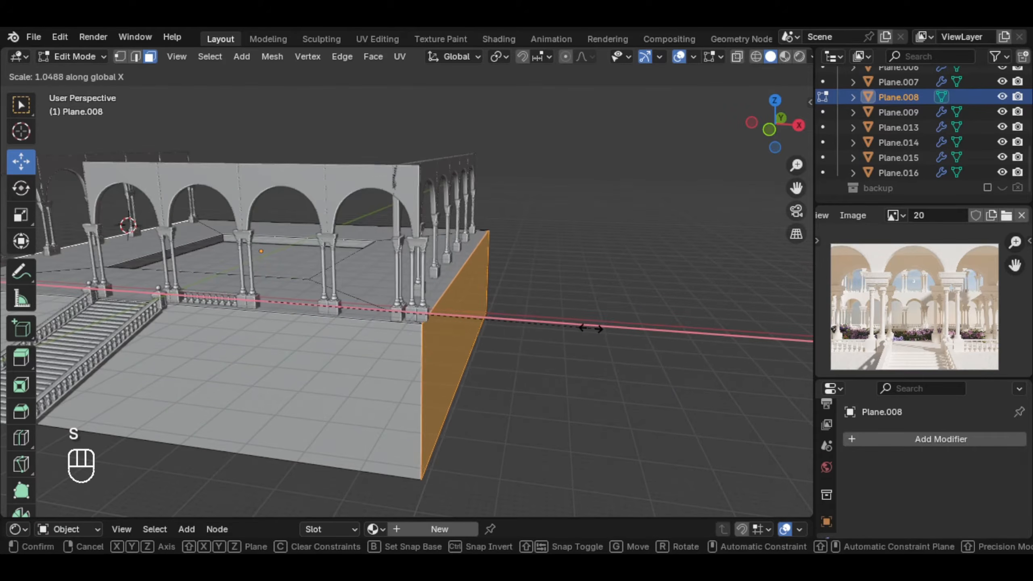
left_click(597, 330)
scroll(488, 326, "up", 3)
middle_click_drag(472, 321, 391, 386)
key("Tab")
Move the original side arch and column rows along X in front view to centre them on the front arcade's end pair.
middle_click_drag(561, 409, 399, 391)
left_click(465, 266)
left_click(470, 300, "shift")
middle_click_drag(469, 299, 512, 345, "shift")
scroll(539, 350, "up", 3)
key("KP_1")
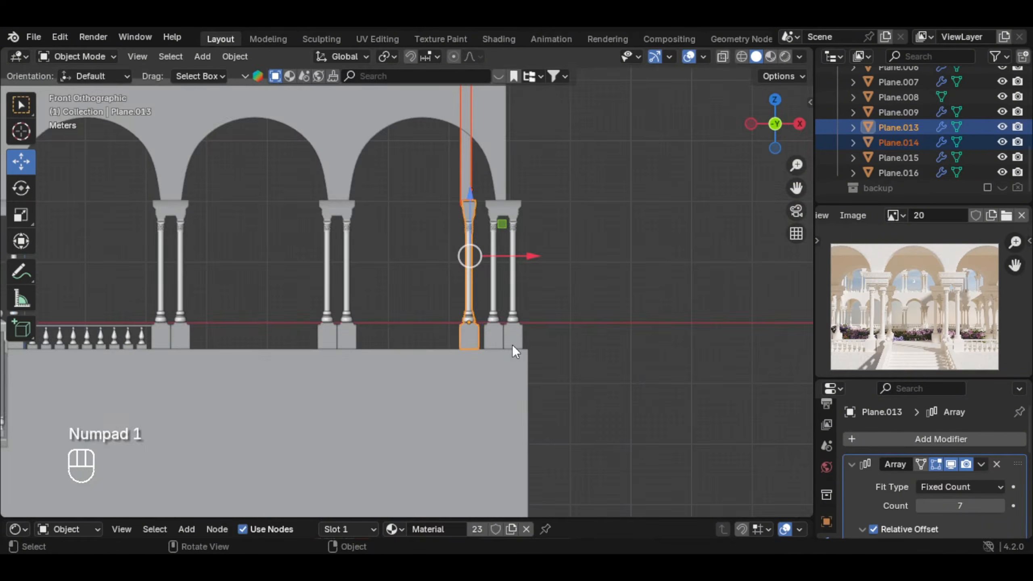
middle_click_drag(517, 258, 494, 364, "shift")
scroll(494, 363, "up", 2)
left_click_drag(486, 360, 538, 361)
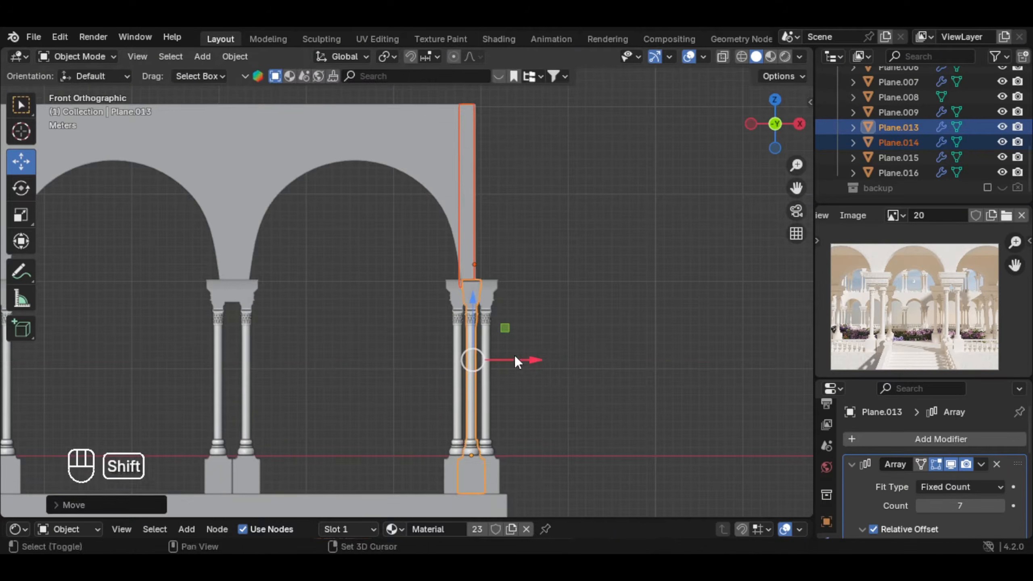
middle_click_drag(515, 356, 495, 346, "shift")
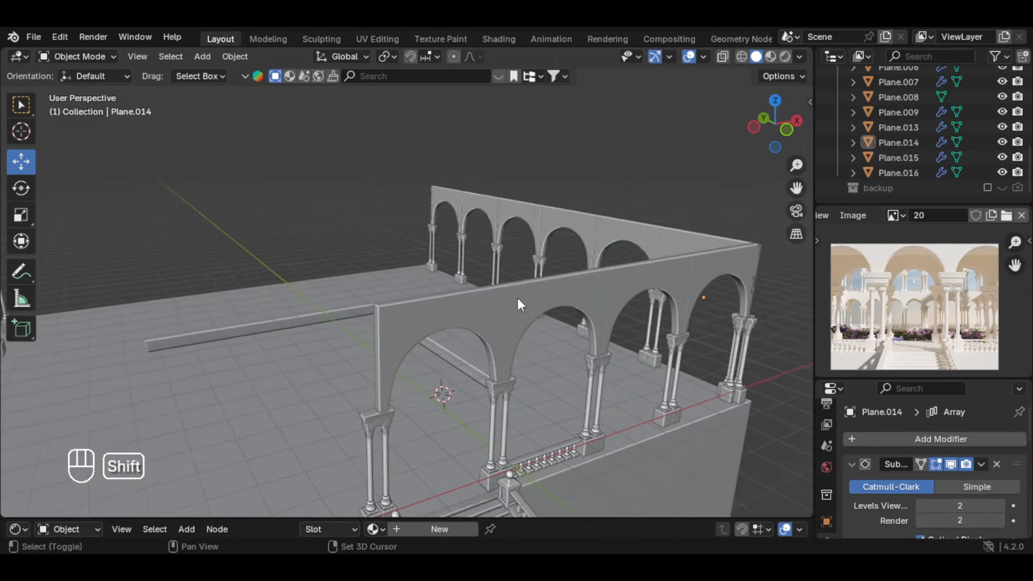
Delete the separate column pair standing beside the top of the stairs.
middle_click_drag(517, 297, 504, 318, "shift")
middle_click_drag(504, 318, 434, 295)
scroll(423, 316, "down", 1)
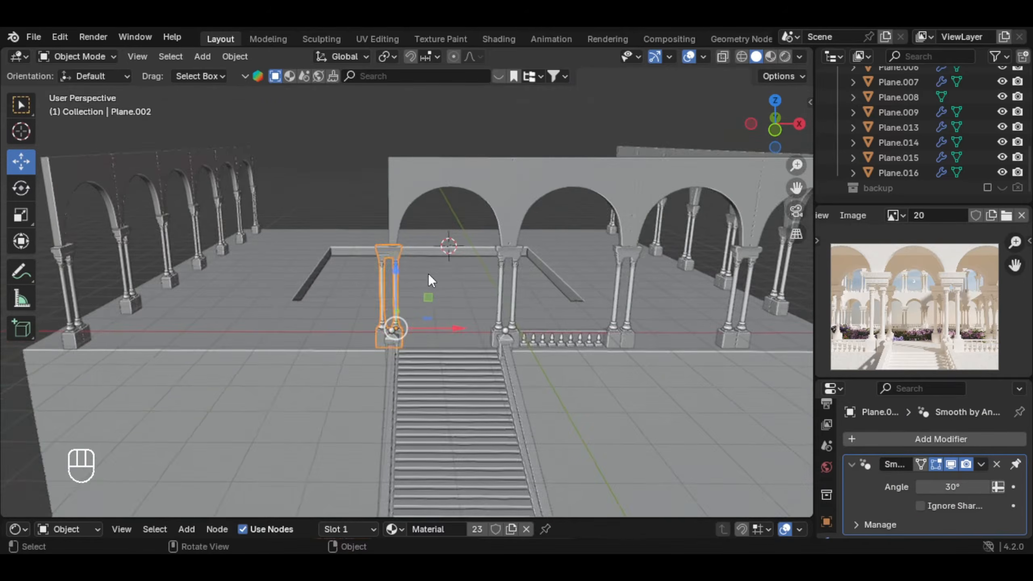
scroll(426, 274, "up", 2)
key("x")
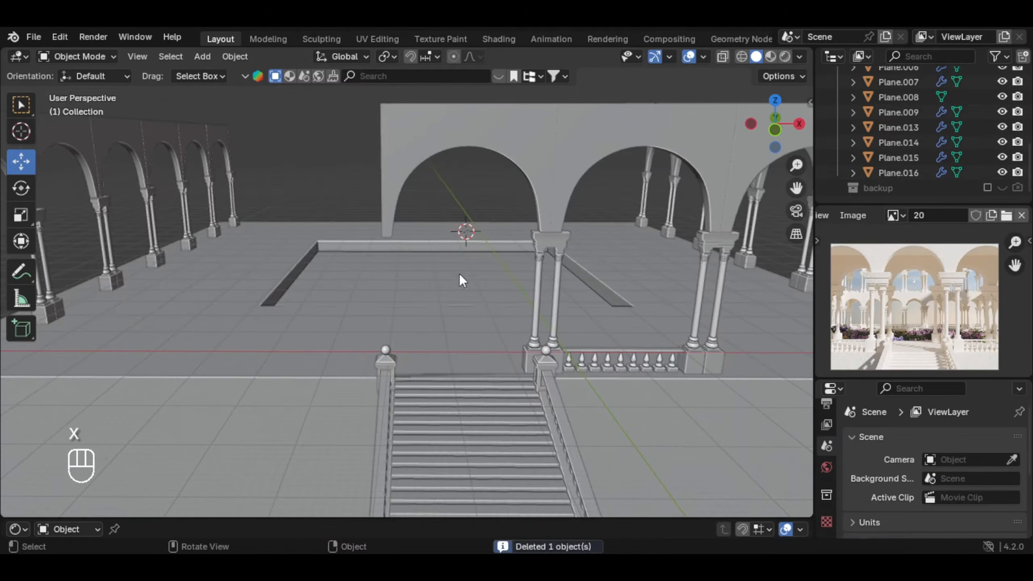
Move the front column row along X so its first pair stands beneath the front arch row's free end.
left_click(560, 254)
scroll(578, 273, "down", 2)
middle_click_drag(578, 273, 499, 309)
left_click_drag(500, 316, 418, 320)
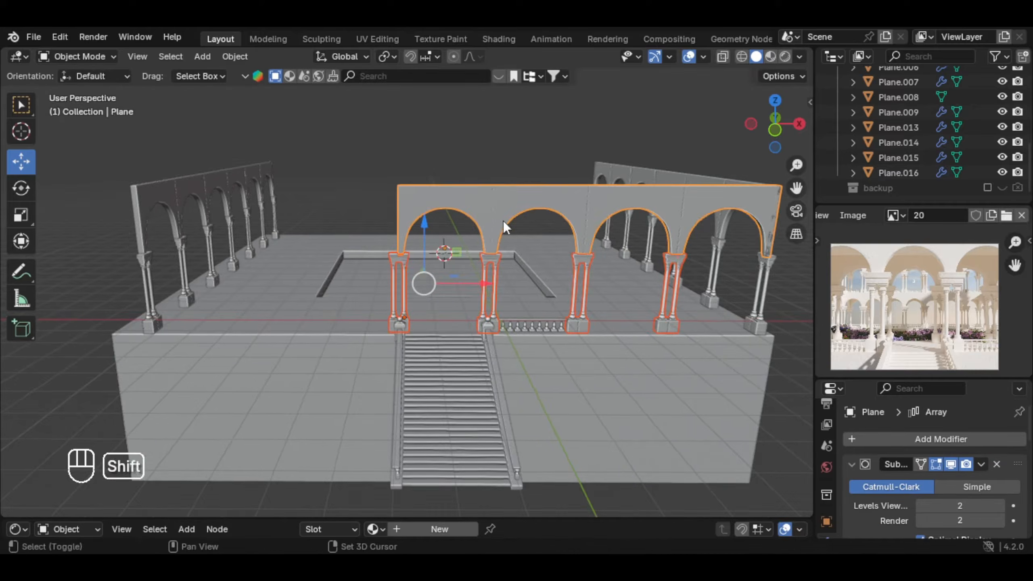
Move the front arch and column rows together along X until they meet the duplicated side arcade's corner.
middle_click_drag(504, 221, 557, 269, "shift")
left_click_drag(557, 268, 285, 289)
middle_click_drag(248, 273, 350, 289, "shift")
middle_click_drag(350, 289, 578, 353)
scroll(437, 330, "up", 3)
key("g")
key("x")
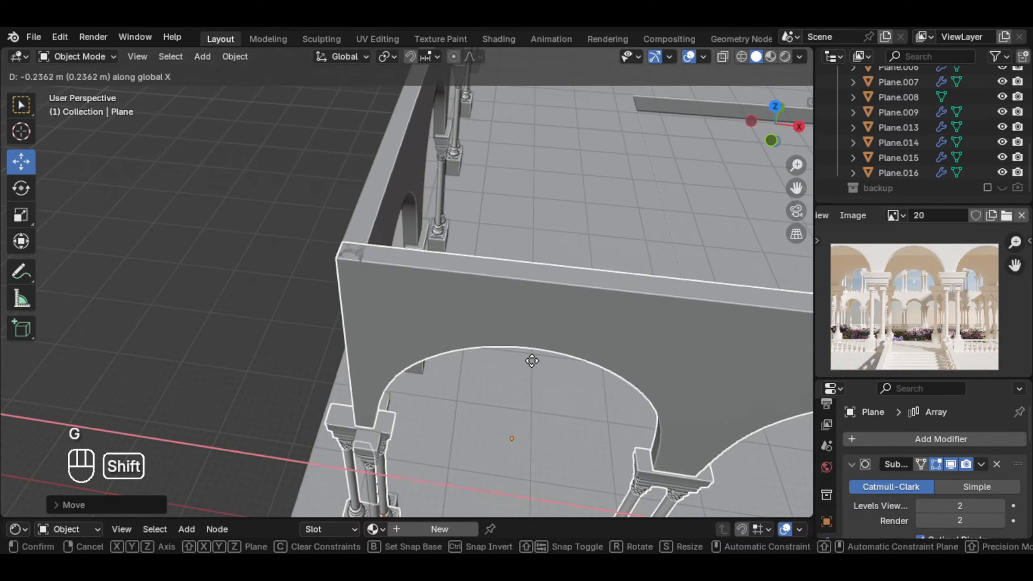
left_click(531, 360)
Move the duplicated side arch row about 0.7 m along X to line up with the front arcade's corner.
scroll(537, 366, "down", 4)
middle_click_drag(562, 393, 512, 378, "shift")
middle_click_drag(513, 378, 558, 329)
middle_click_drag(558, 329, 495, 313, "shift")
scroll(547, 307, "up", 4)
middle_click_drag(429, 313, 369, 277, "shift")
middle_click_drag(370, 277, 378, 281, "shift")
left_click(393, 252)
key("g")
key("x")
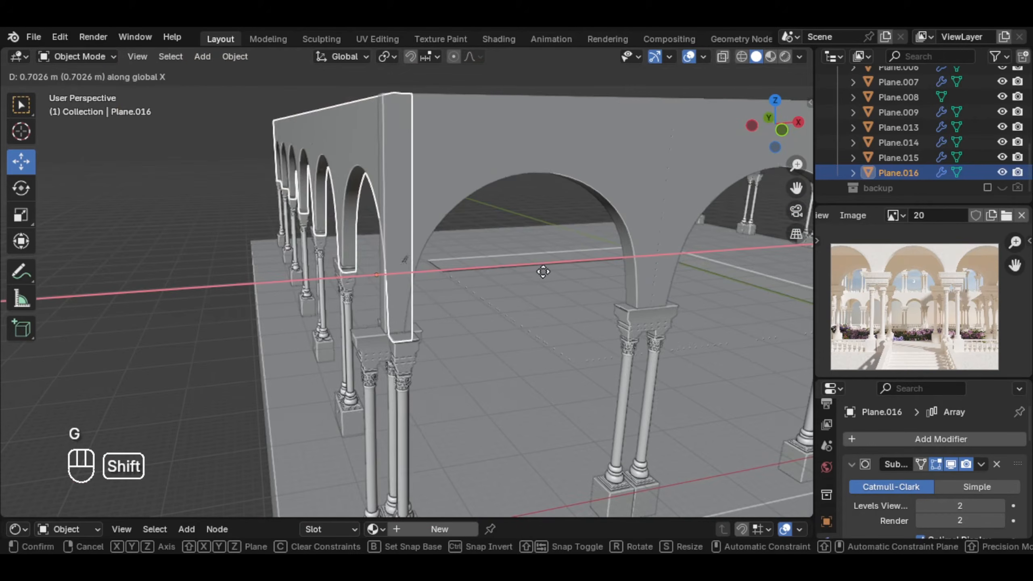
left_click(540, 271)
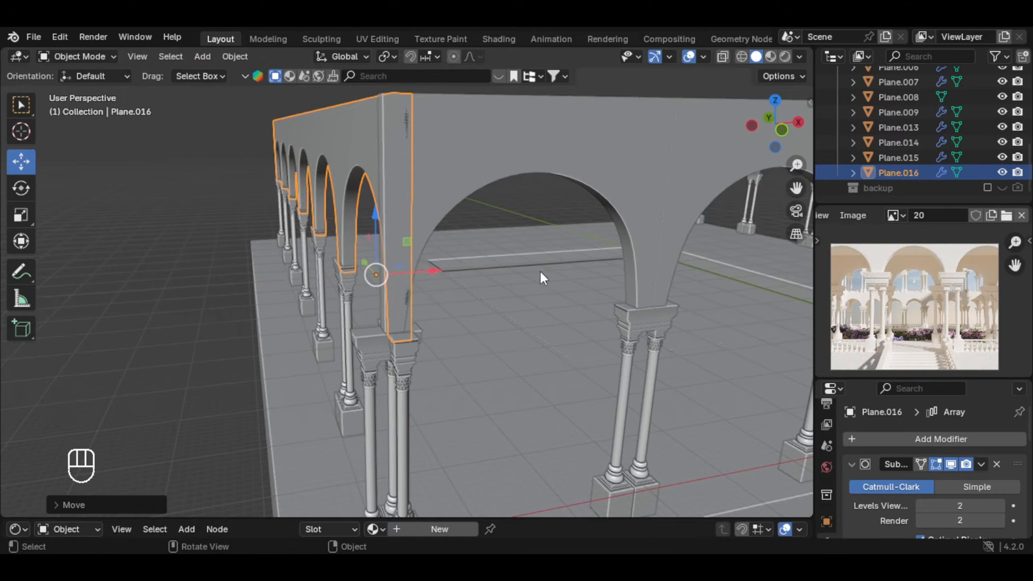
Move the front arch and column rows together to align with the duplicated side arcade's corner columns.
middle_click_drag(540, 272, 344, 289)
left_click(432, 179)
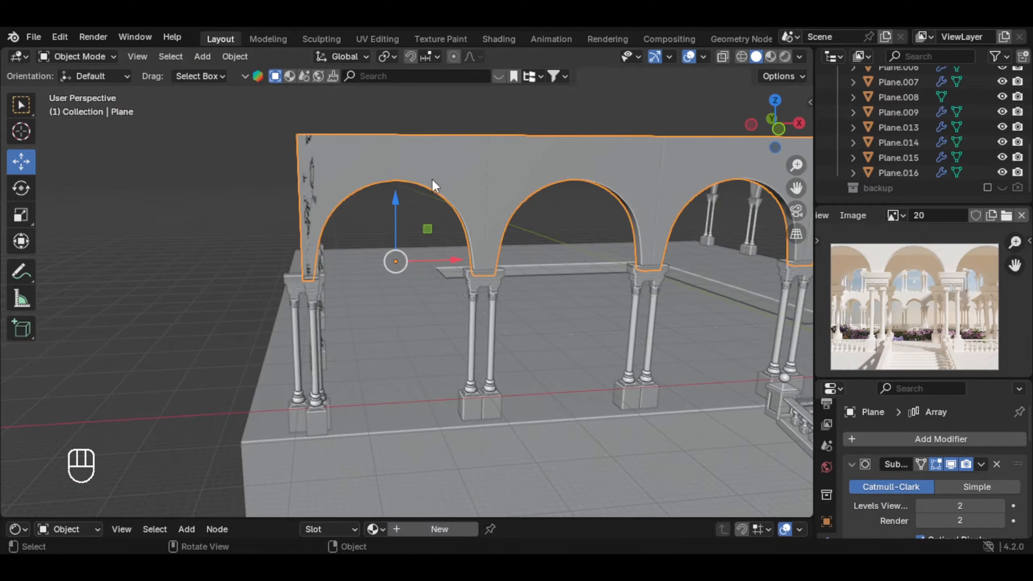
left_click(474, 282, "shift")
key("g")
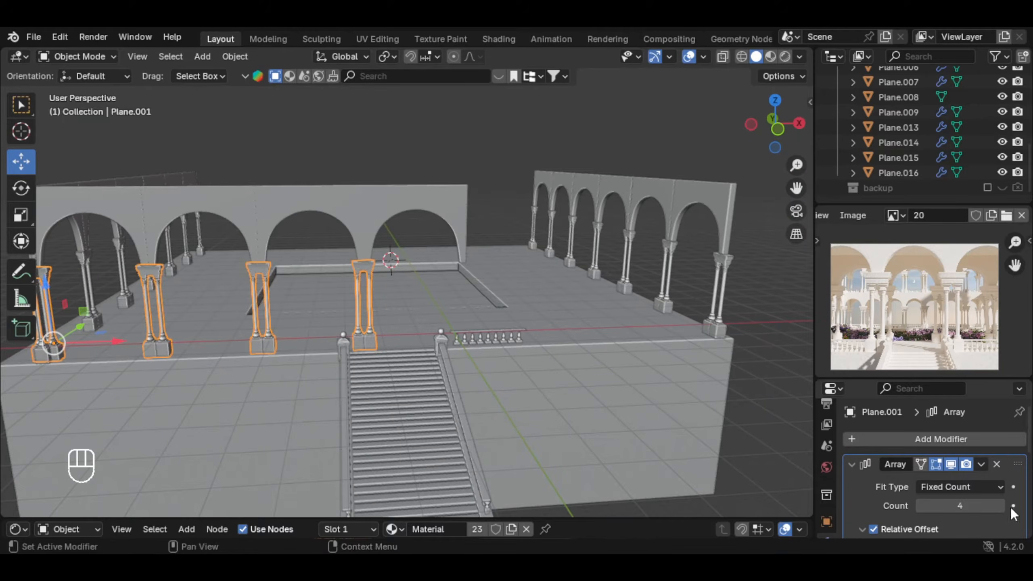
Extend the front column array across to the opposite side arcade and set the front arch array's count to 7.
left_click(999, 500)
middle_click_drag(700, 358, 631, 354, "shift")
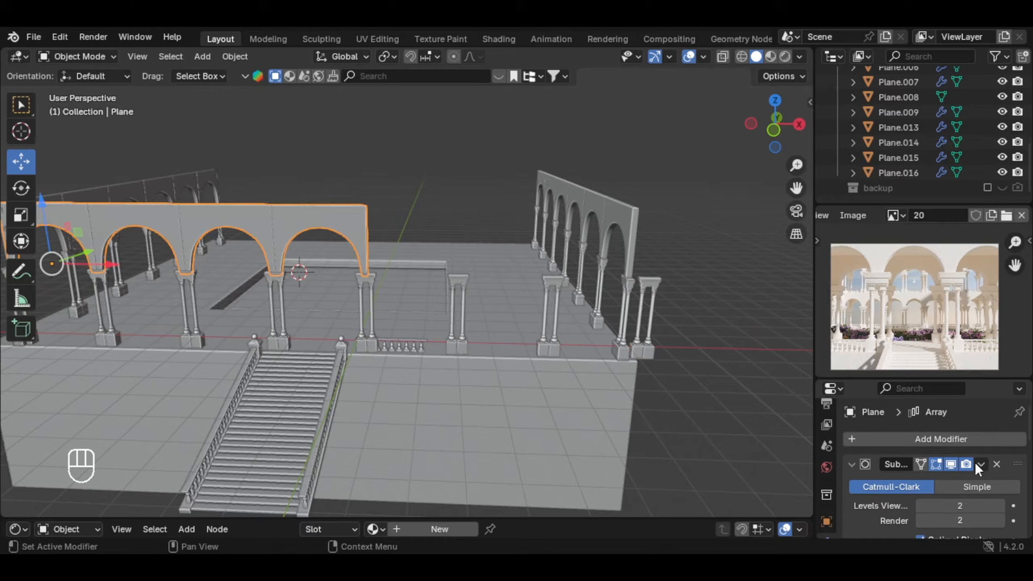
scroll(984, 468, "down", 5)
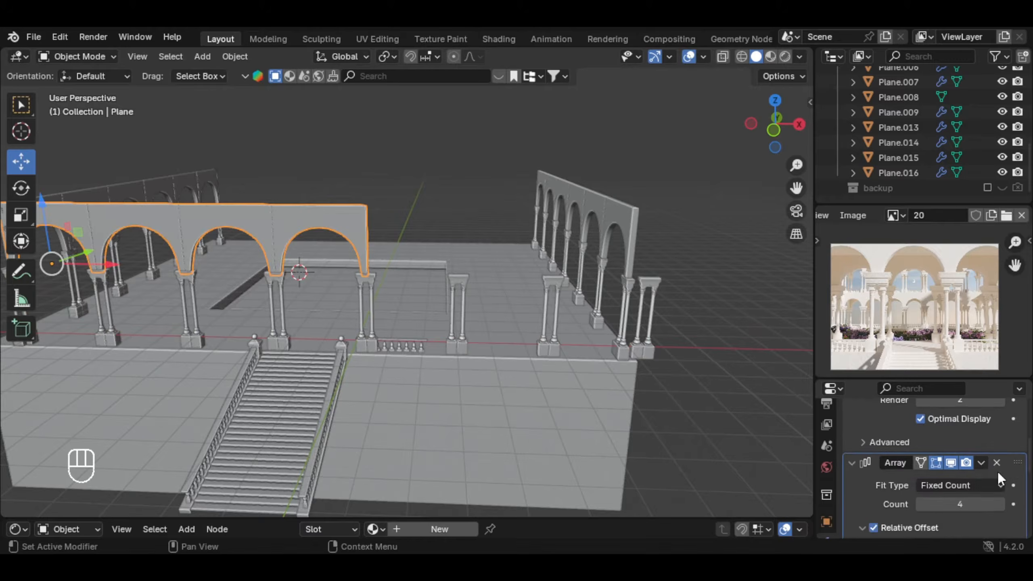
scroll(997, 489, "down", 4)
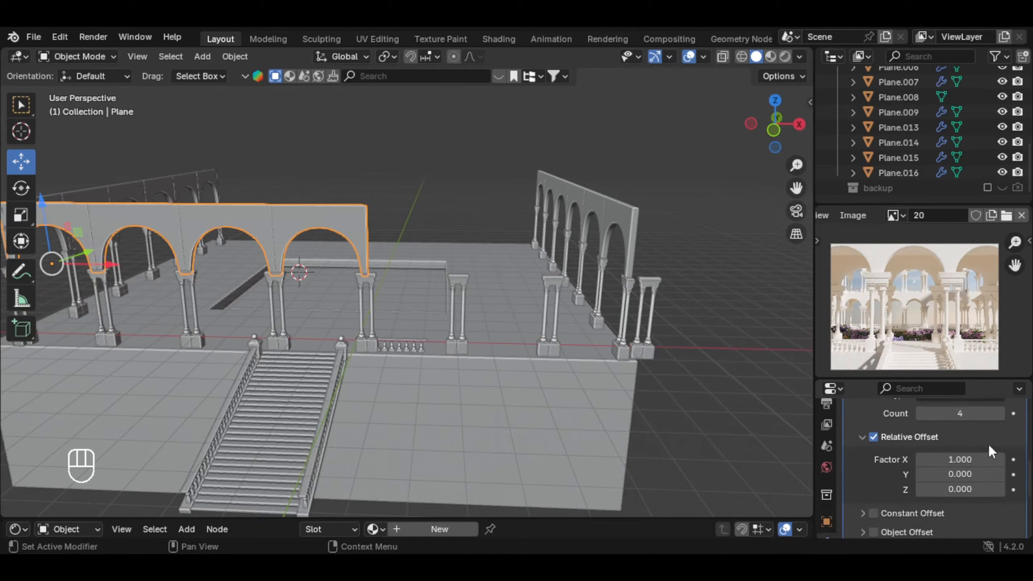
left_click(999, 414)
Move the front arch and column rows and the adjoining duplicated side arcade together along X to align with the opposite arcade's corner.
middle_click_drag(570, 293, 475, 283)
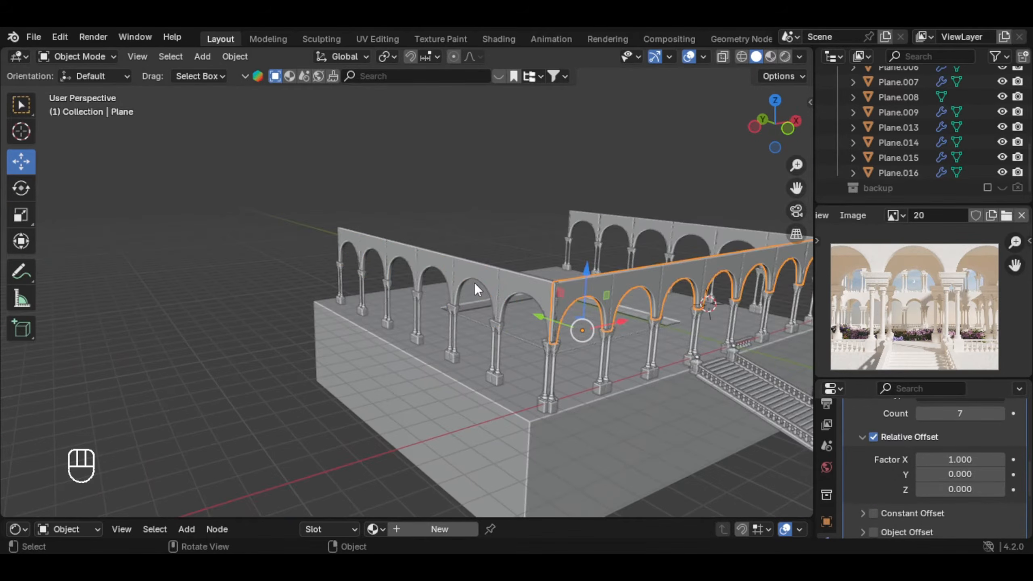
left_click(455, 307)
left_click(543, 332, "shift")
middle_click_drag(543, 331, 480, 328, "shift")
left_click(535, 294, "shift")
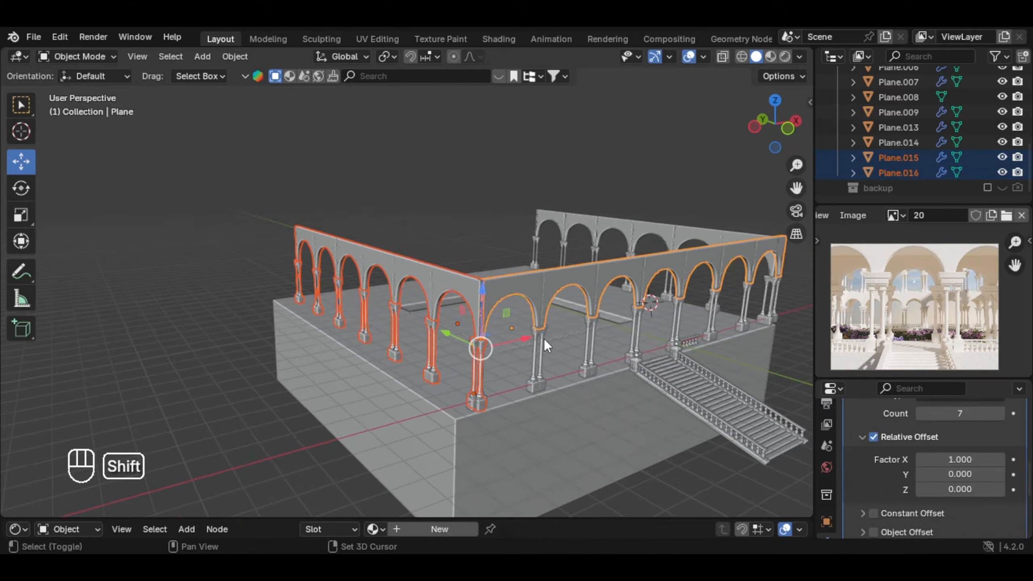
left_click(544, 339, "shift")
middle_click_drag(675, 312, 533, 326, "shift")
middle_click_drag(533, 326, 504, 334)
scroll(571, 320, "up", 1)
middle_click_drag(571, 320, 606, 299)
middle_click_drag(606, 299, 611, 294, "shift")
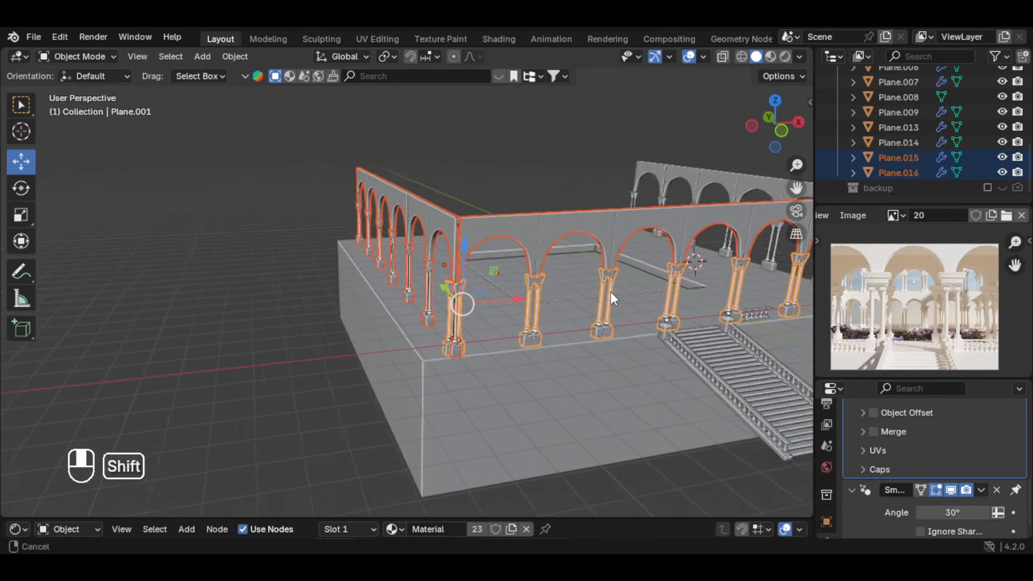
scroll(512, 309, "up", 1)
middle_click_drag(512, 309, 448, 316)
middle_click_drag(448, 315, 431, 317, "shift")
middle_click_drag(659, 269, 621, 268)
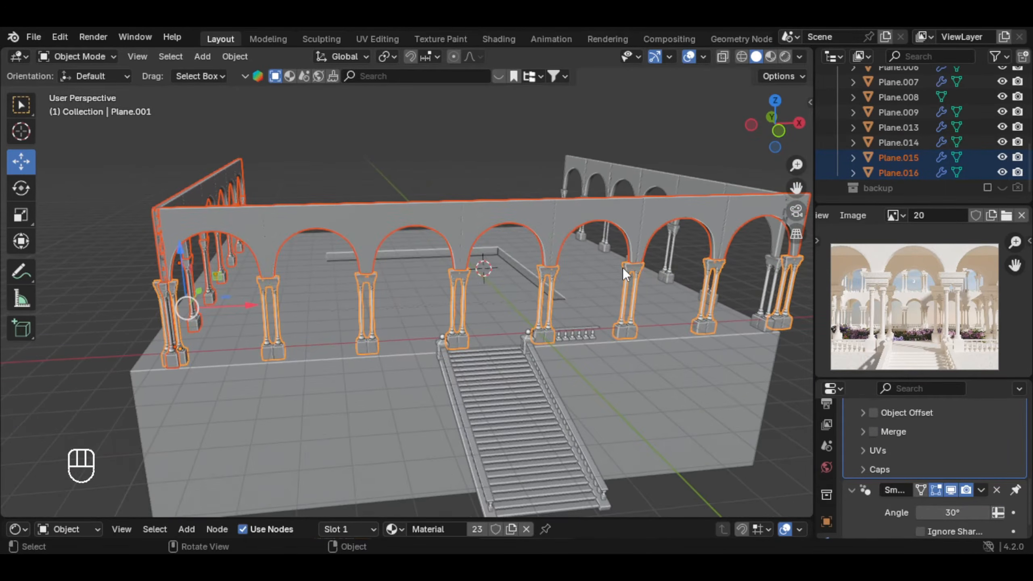
key("g")
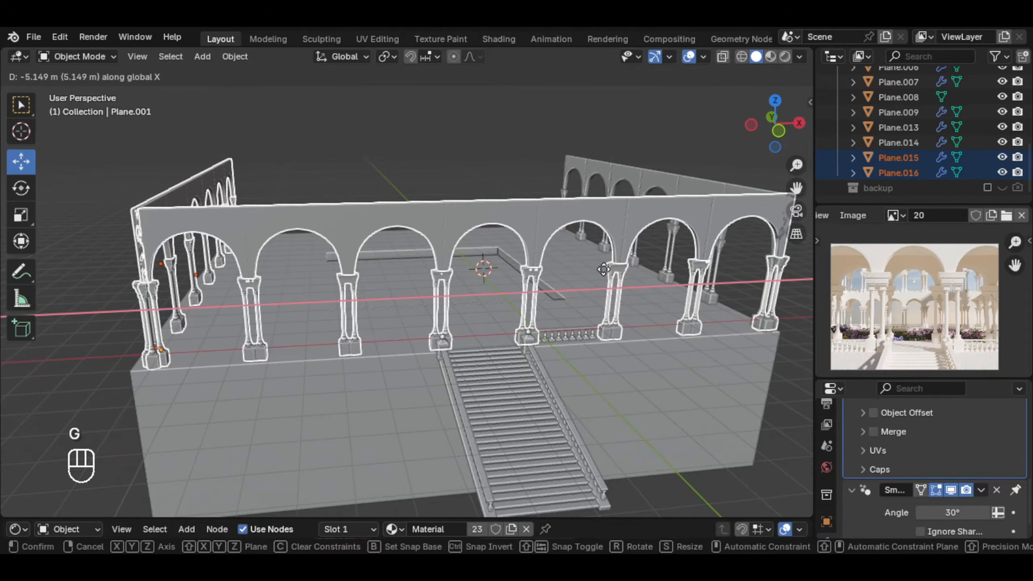
left_click(483, 319)
mouse_move(483, 319)
middle_mouse_down("shift")
mouse_move(488, 337)
mouse_move(415, 299)
mouse_move(435, 328)
mouse_move(473, 334)
middle_mouse_up("shift")
key("g")
key("g")
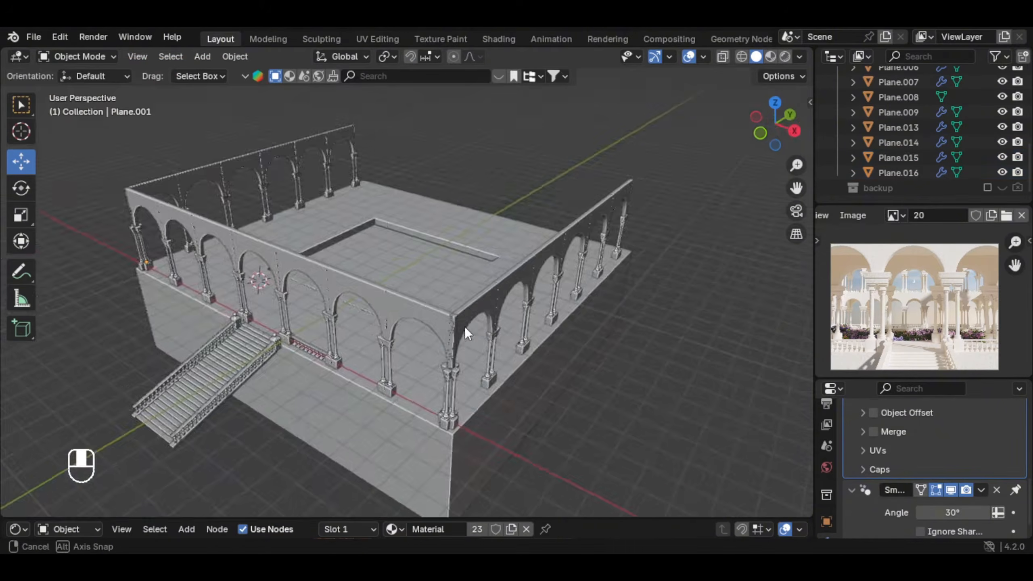
Widen the top rail of the front balustrade beside the stairs along Y by a factor of about 1.16.
middle_click_drag(465, 326, 579, 300)
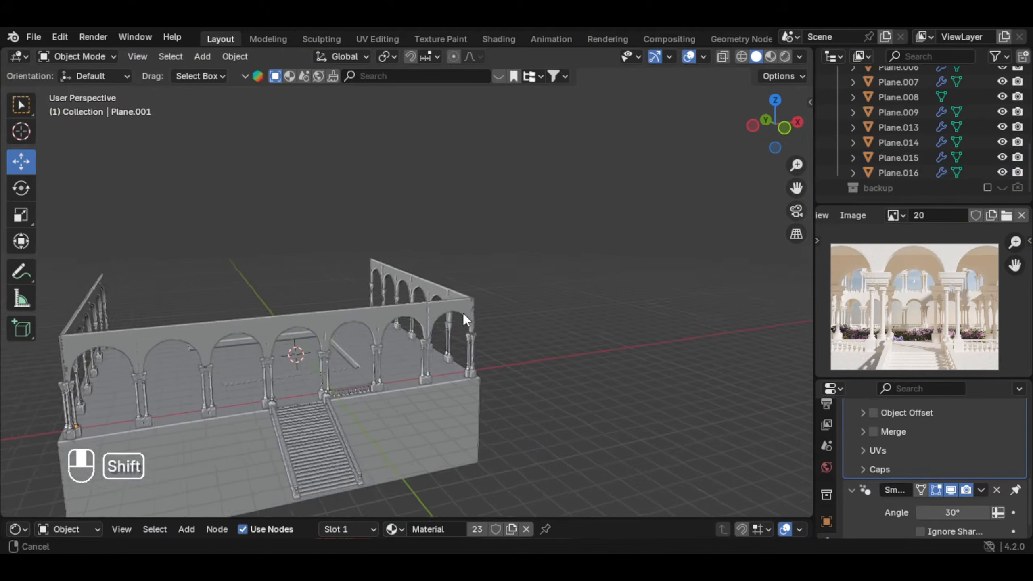
mouse_move(463, 313)
middle_mouse_down("shift")
mouse_move(465, 354)
mouse_move(445, 274)
mouse_move(476, 322)
middle_mouse_up("shift")
scroll(402, 318, "up", 4)
left_click(395, 346)
middle_click_drag(395, 346, 436, 335)
scroll(436, 335, "up", 5)
key("Tab")
key("a")
key("s")
key("x")
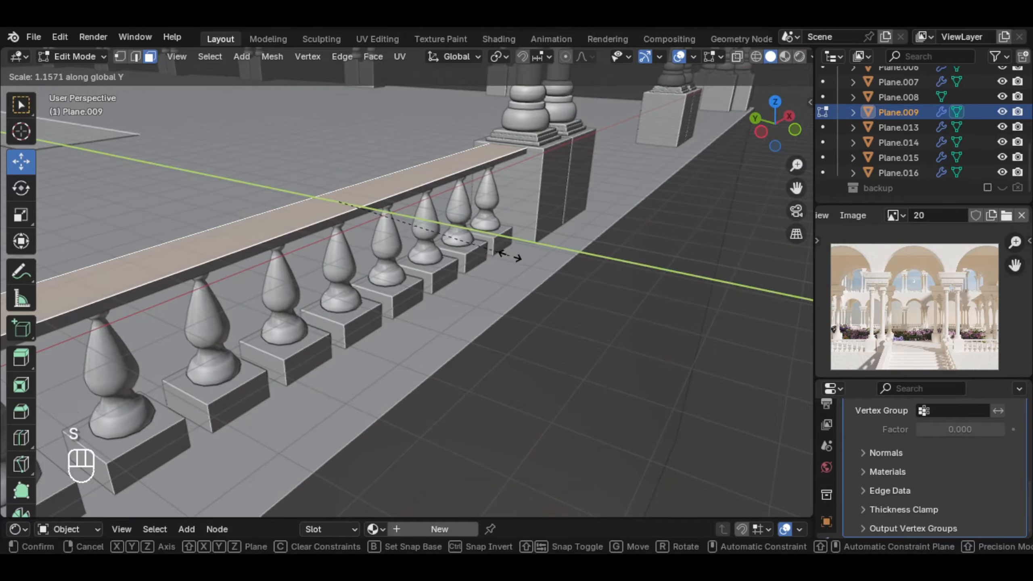
left_click(514, 258)
key("Tab")
Duplicate the front balustrade's rail and balusters and move the copy along X into the next bay.
middle_click_drag(514, 258, 399, 219)
scroll(447, 244, "down", 4)
left_click(495, 285, "shift")
left_click(509, 259, "shift")
middle_click_drag(560, 273, 323, 294, "shift")
key("shift+d")
right_click(549, 258)
key("g")
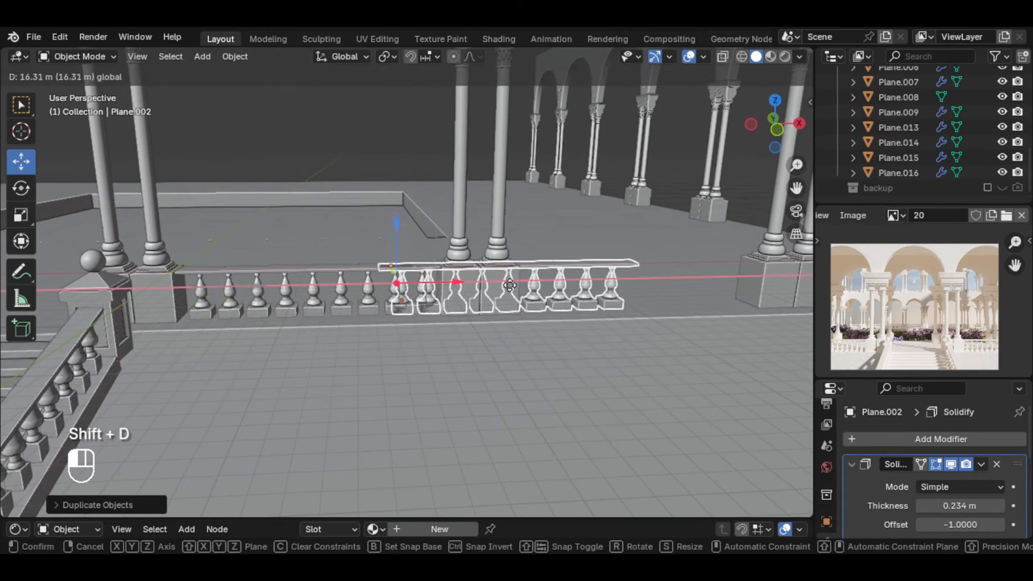
left_click(651, 285)
Shift the duplicated rail and balusters about -0.63 m along X to fit between the column bases.
middle_click_drag(651, 285, 372, 320, "shift")
scroll(358, 309, "up", 2)
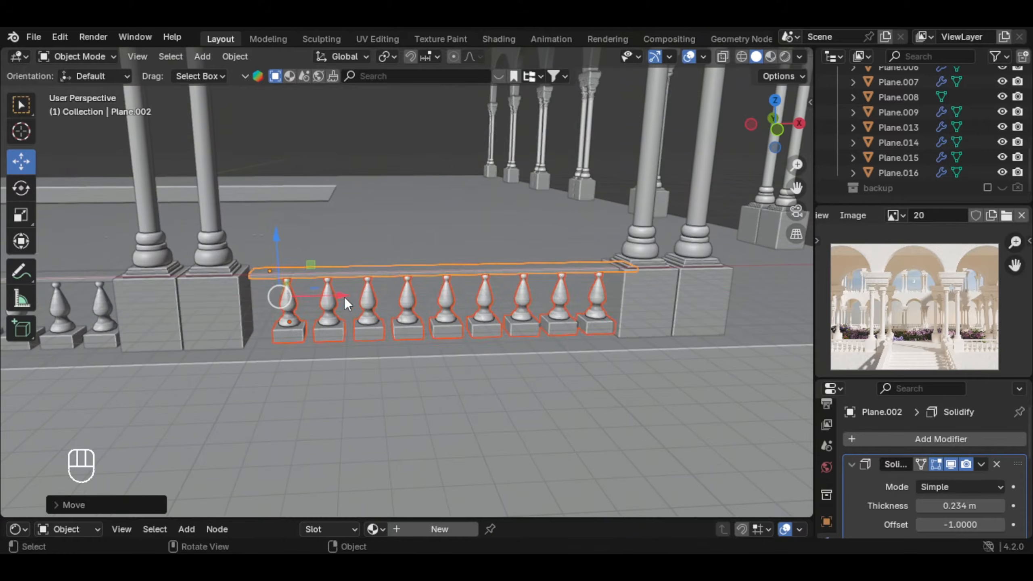
key("g")
key("x")
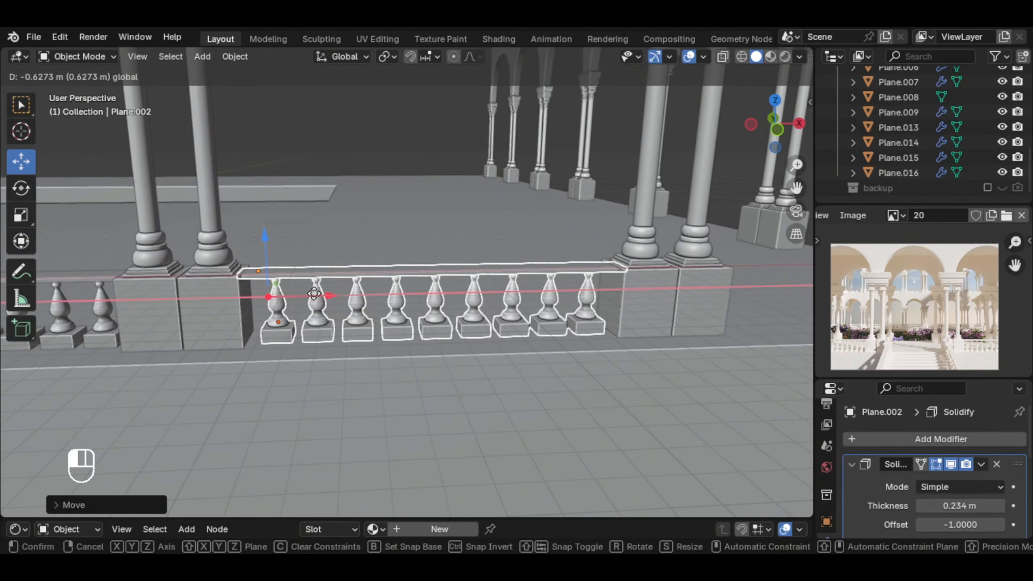
left_click(313, 294)
Apply the Array modifier of the duplicated balusters.
left_click(365, 308)
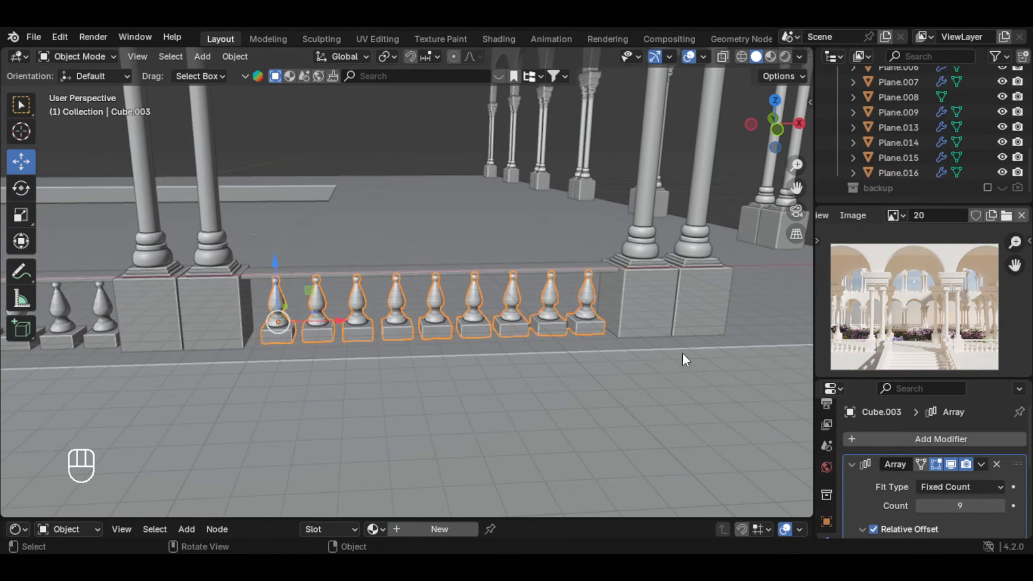
scroll(490, 294, "up", 2)
scroll(490, 294, "up", 1)
scroll(943, 498, "down", 2)
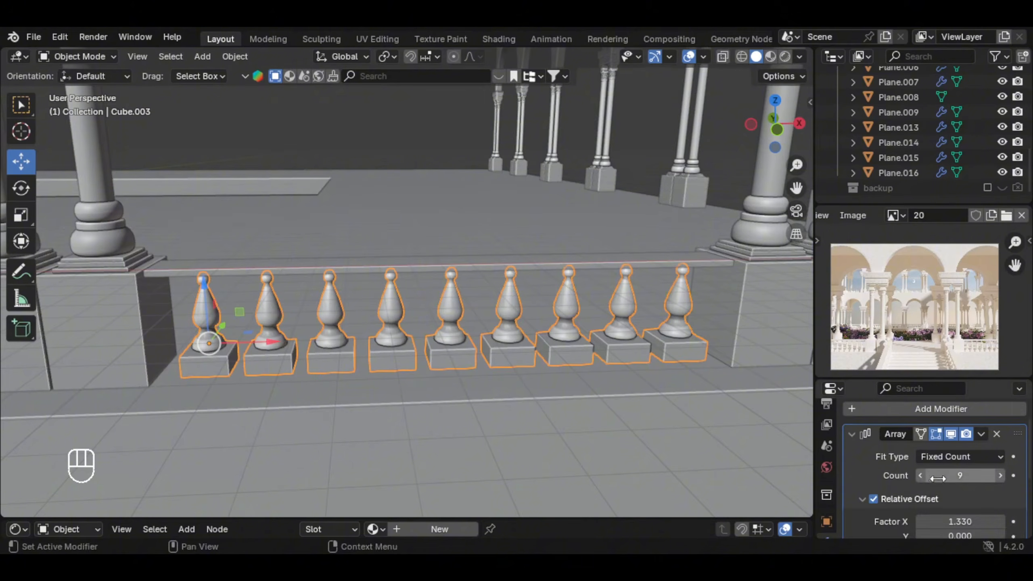
scroll(935, 471, "down", 4)
scroll(935, 468, "up", 3)
key("ctrl+a")
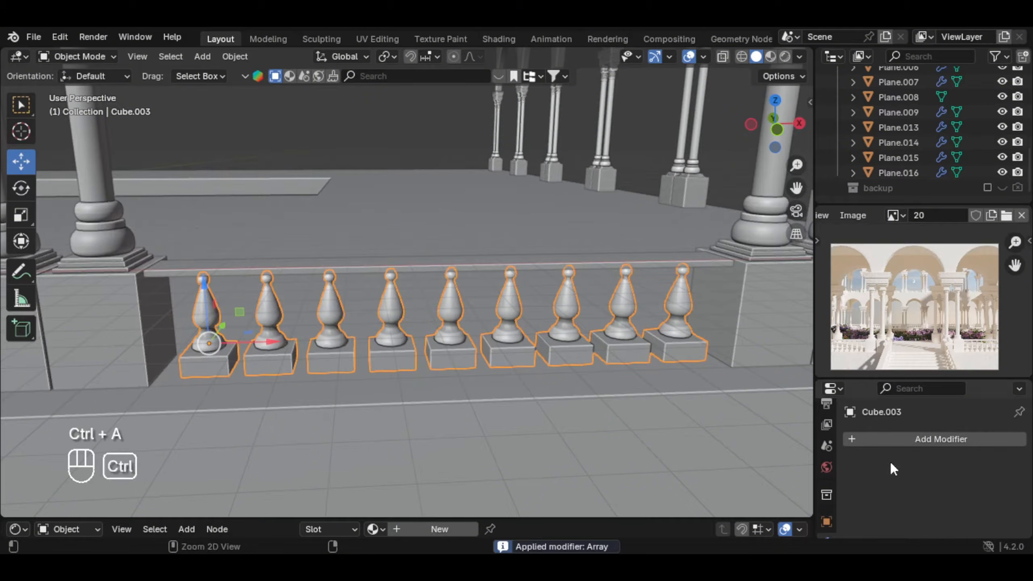
Apply the Solidify modifier of the duplicated top rail.
middle_click_drag(523, 296, 555, 294)
left_click(496, 251)
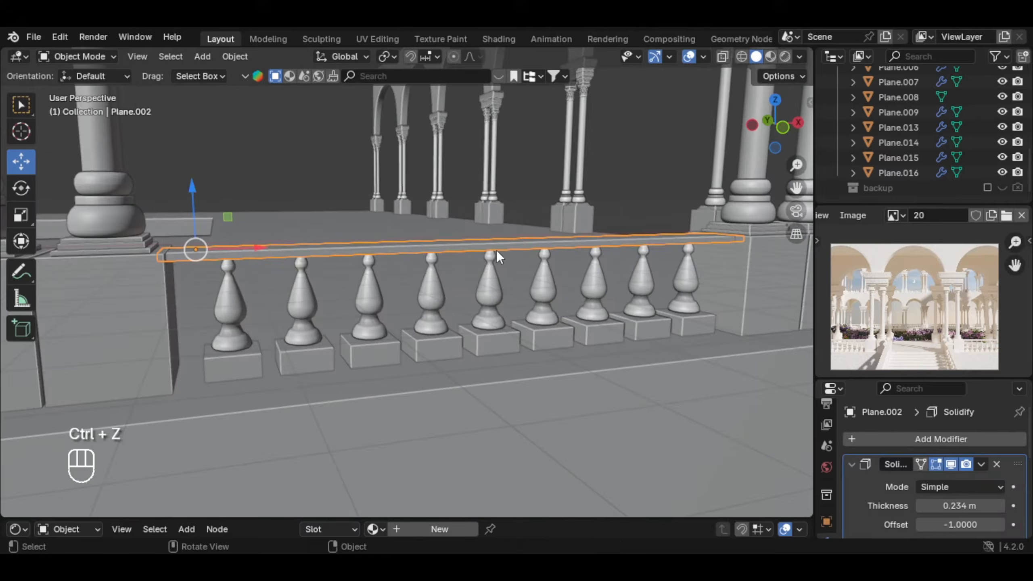
middle_click_drag(497, 250, 489, 257)
scroll(951, 463, "down", 2)
scroll(950, 463, "up", 1)
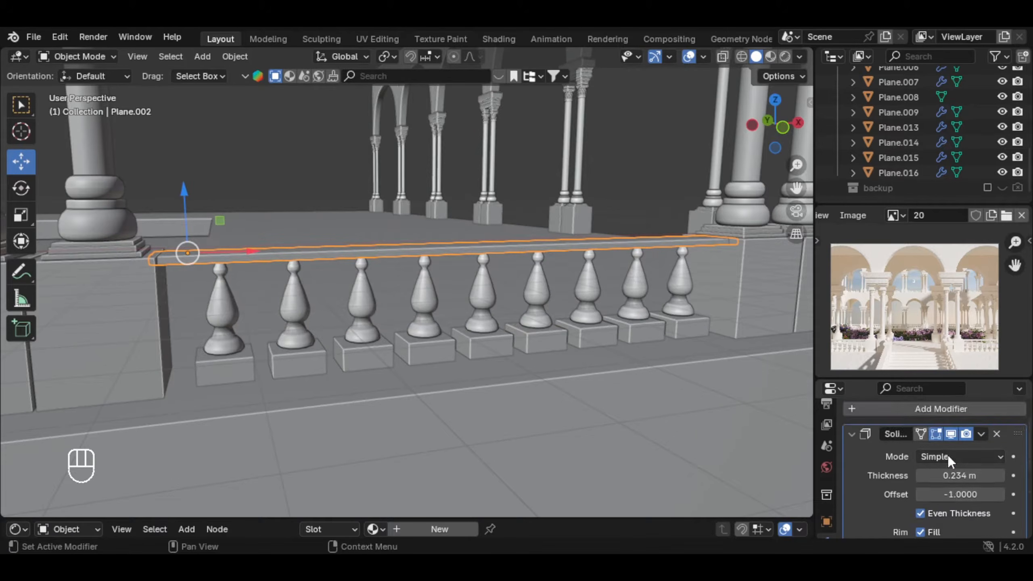
key("ctrl+a")
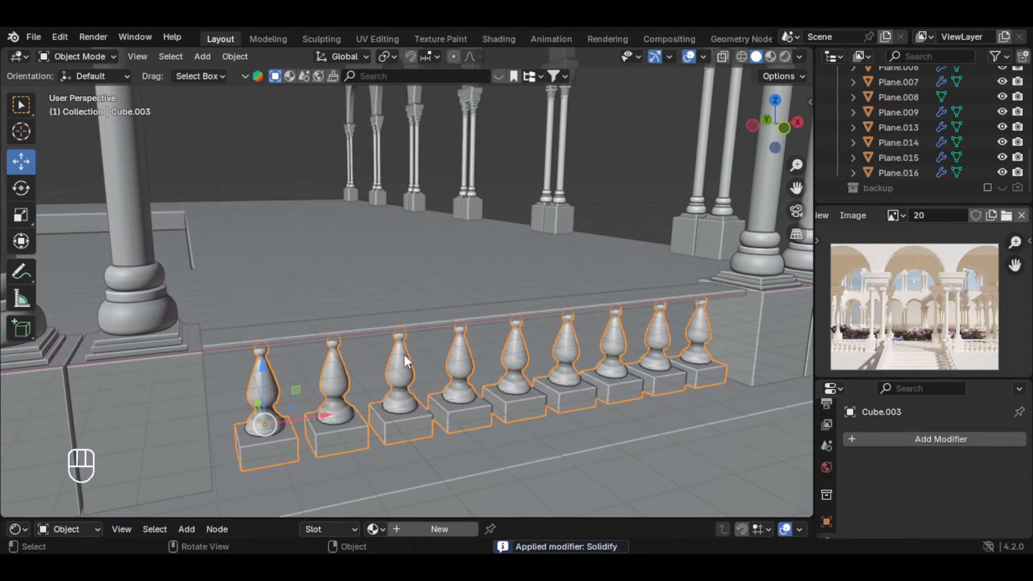
Join the duplicated balusters and their top rail into one object.
left_click(429, 321, "shift")
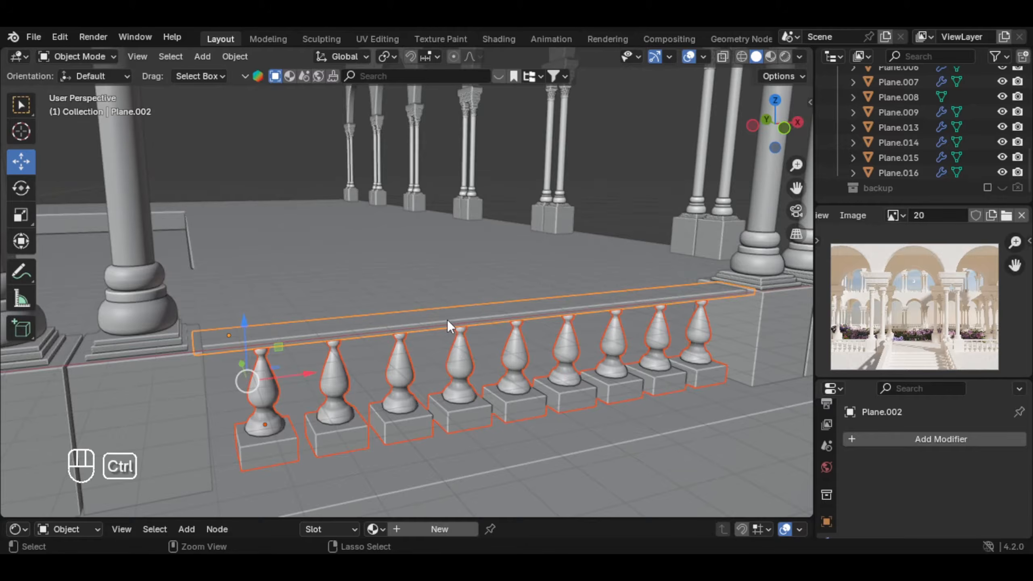
key("ctrl+j")
key("g")
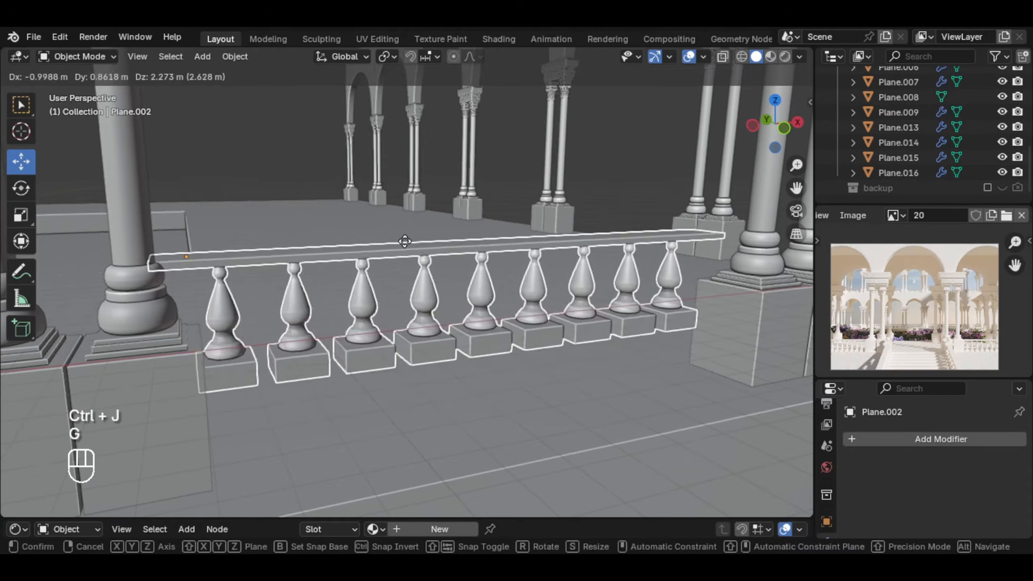
right_click(530, 314)
Add an Array modifier to the joined balustrade and set its relative offset factor X to 1.260.
middle_click_drag(530, 314, 408, 312)
scroll(385, 302, "down", 4)
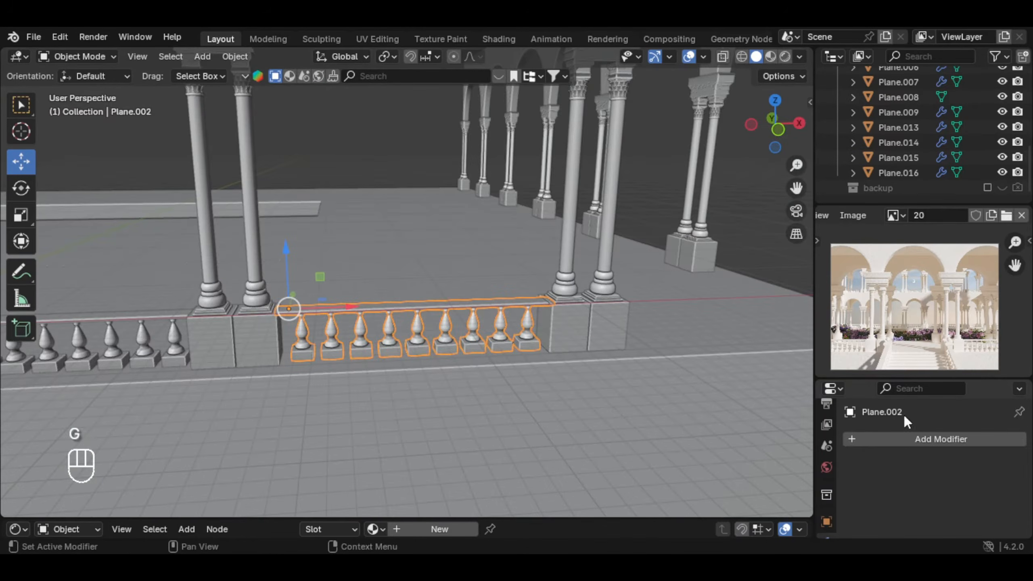
left_click(935, 438)
type("ar")
key("Return")
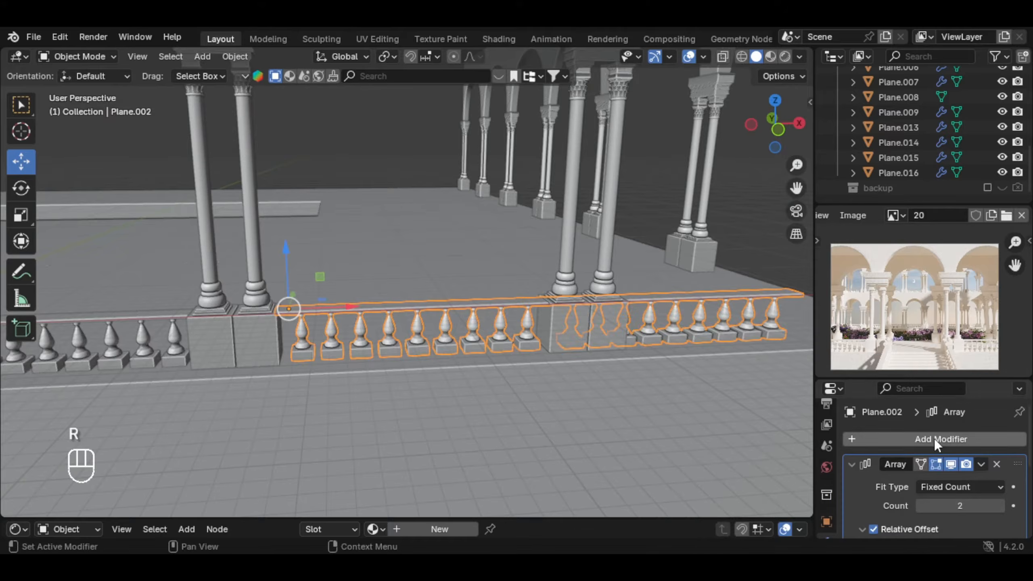
middle_click_drag(688, 311, 454, 316, "shift")
scroll(952, 460, "down", 5)
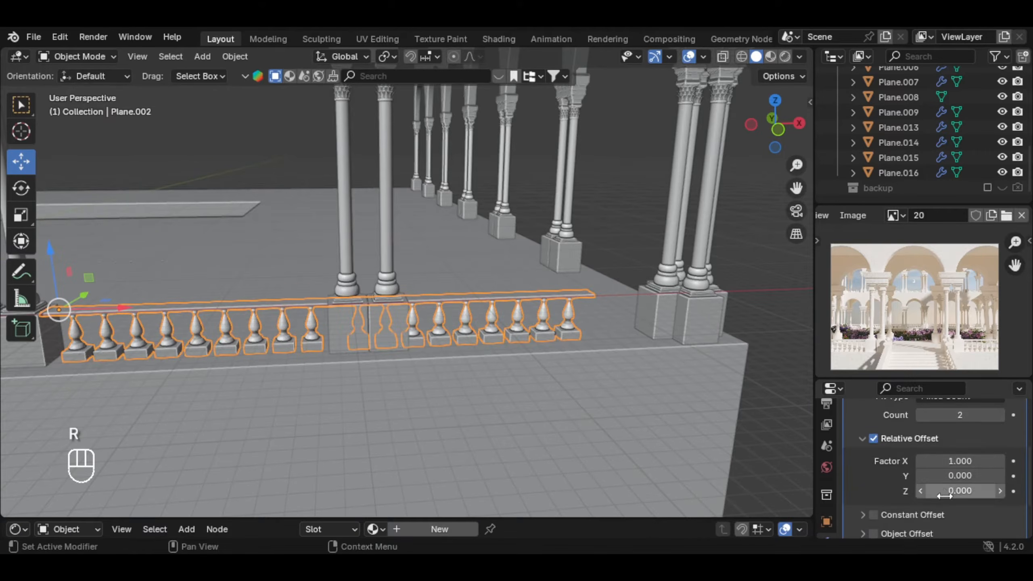
left_click_drag(951, 461, 975, 461)
scroll(573, 355, "up", 3)
Duplicate the arrayed front balustrade in place and rotate the copy 90° about Z.
middle_click_drag(641, 365, 455, 337, "shift")
scroll(455, 337, "down", 5)
key("shift+d")
right_click(479, 299)
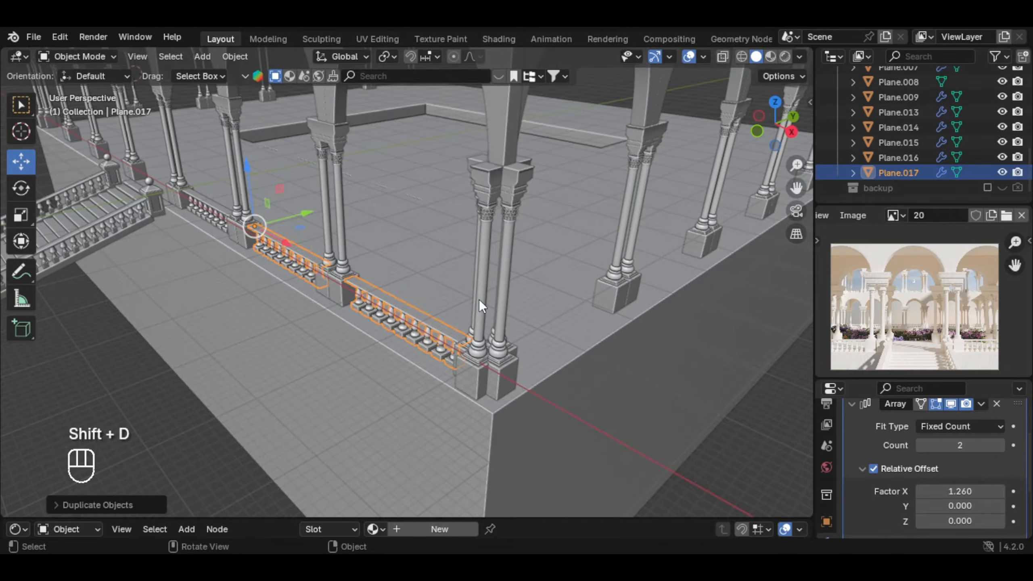
type("rz90")
key("Return")
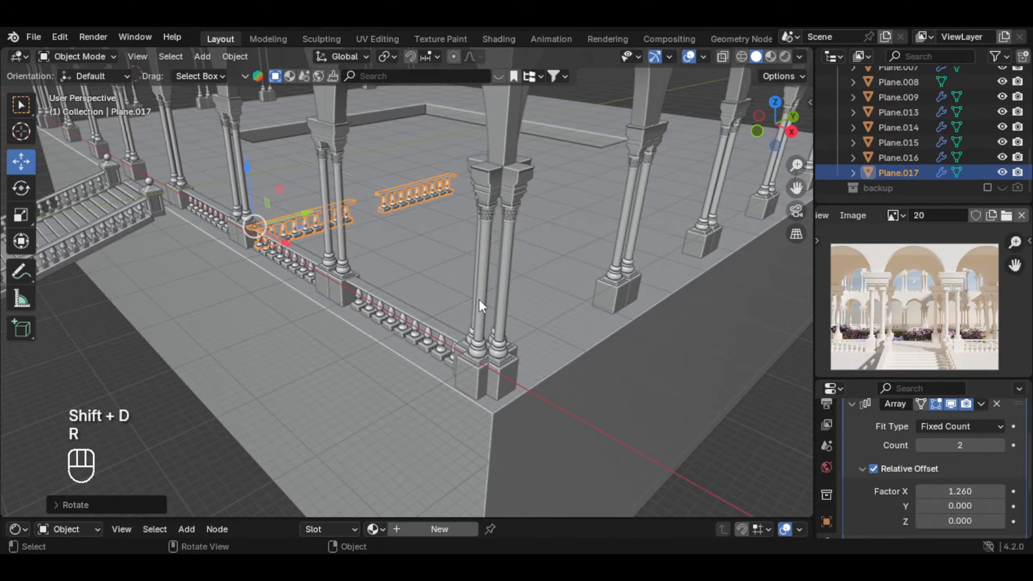
Move the rotated balustrade along X and Y to sit between the side arcade's columns, starting from the front corner.
key("g")
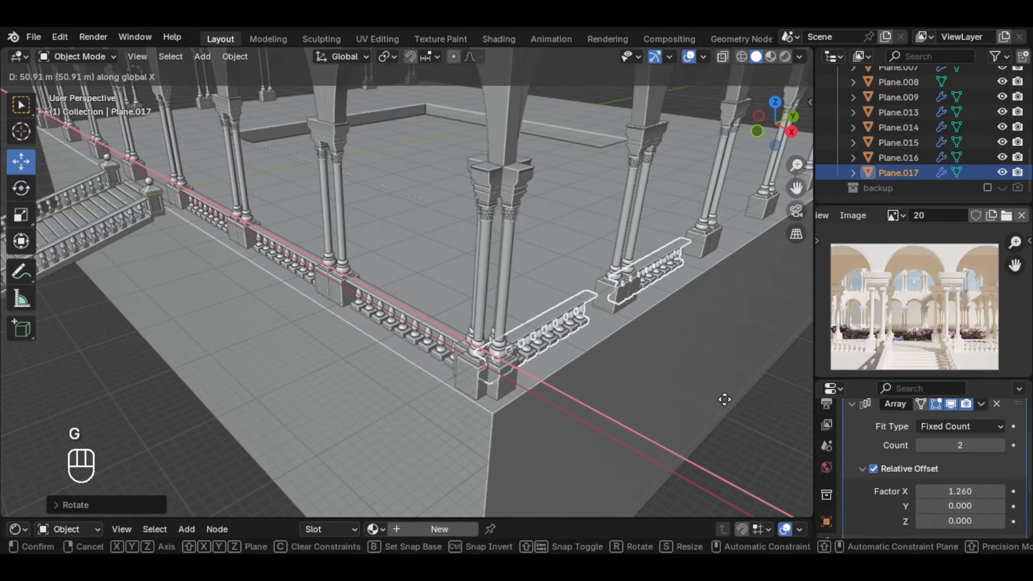
left_click(740, 403)
middle_click_drag(651, 354, 394, 263)
scroll(467, 323, "up", 3)
left_click_drag(374, 274, 420, 271)
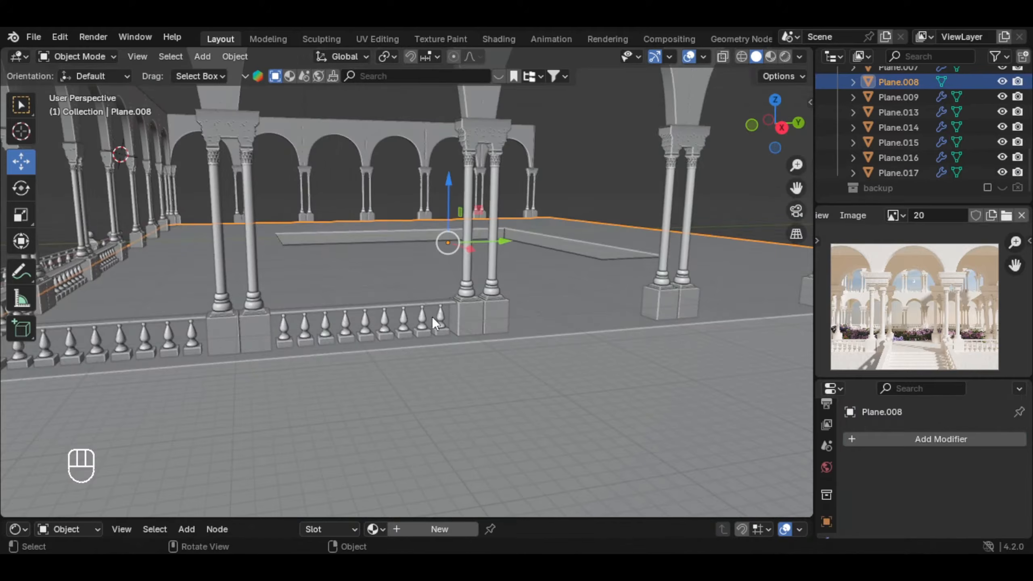
Set the side balustrade's array count to 6 to fill the bays of the side arcade.
middle_click_drag(476, 327, 444, 338, "shift")
left_click(425, 334)
middle_click_drag(443, 339, 423, 347)
scroll(508, 350, "down", 2)
middle_click_drag(582, 344, 486, 360, "shift")
scroll(486, 360, "down", 1)
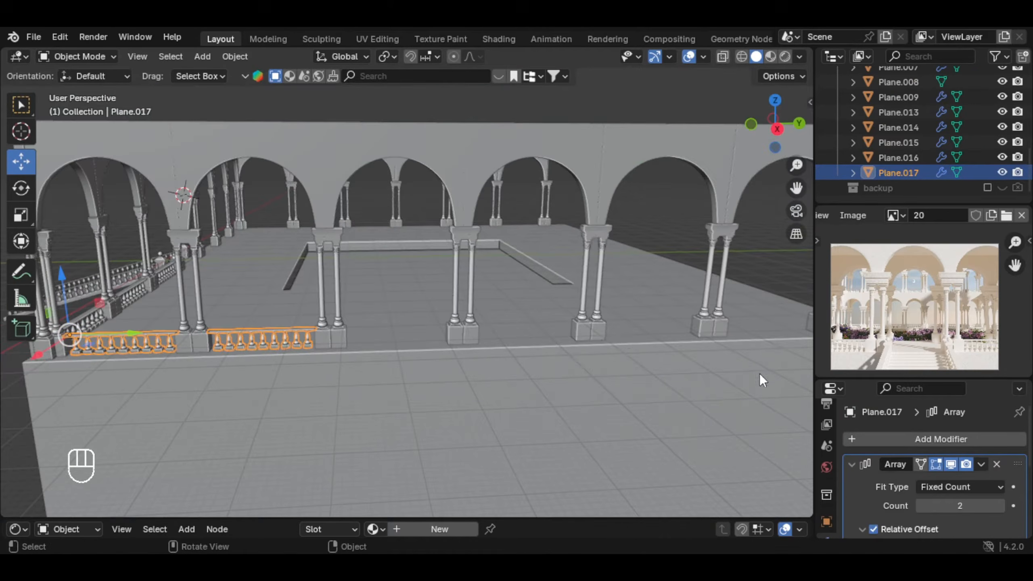
scroll(1001, 513, "down", 2)
left_click(1000, 476)
left_click(1000, 476)
left_click(1001, 476)
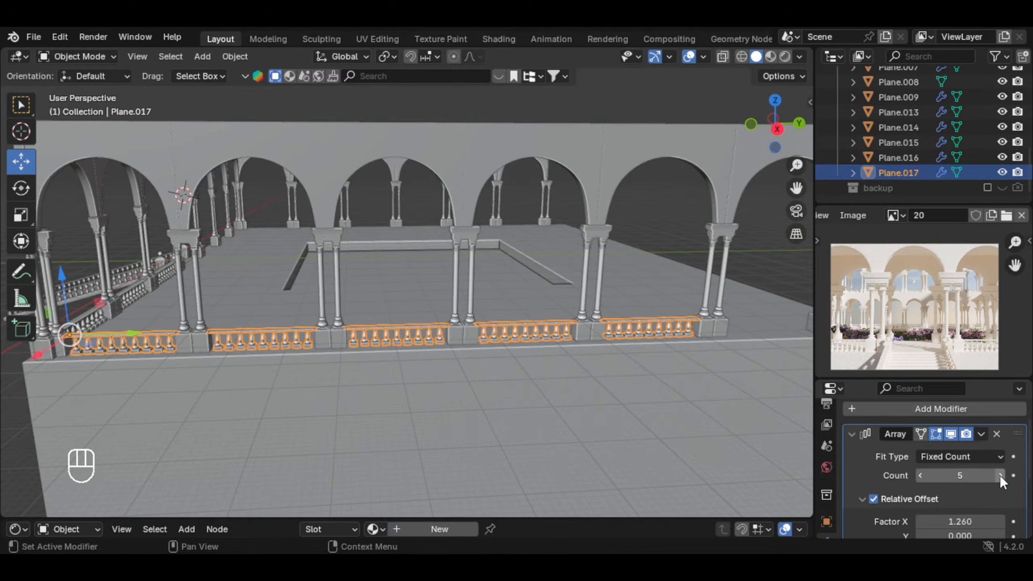
left_click(1000, 476)
Duplicate the side balustrade and move the copy along X to the opposite side arcade's column bases.
middle_click_drag(652, 326, 611, 327, "shift")
scroll(505, 353, "down", 4)
middle_click_drag(611, 328, 304, 358)
key("shift+d")
right_click(523, 360)
left_click_drag(228, 276, 569, 286)
key("g")
key("x")
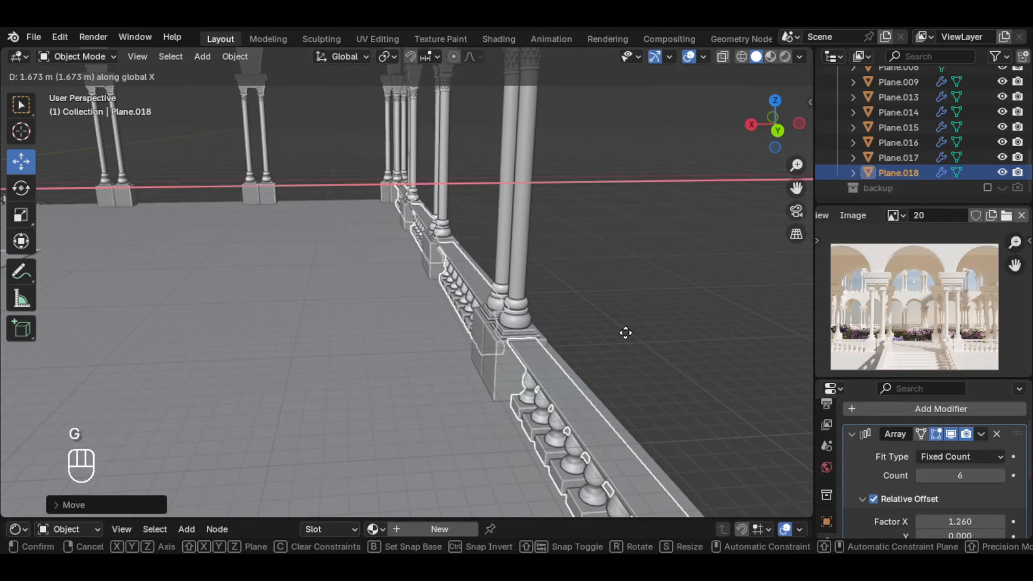
left_click(625, 335)
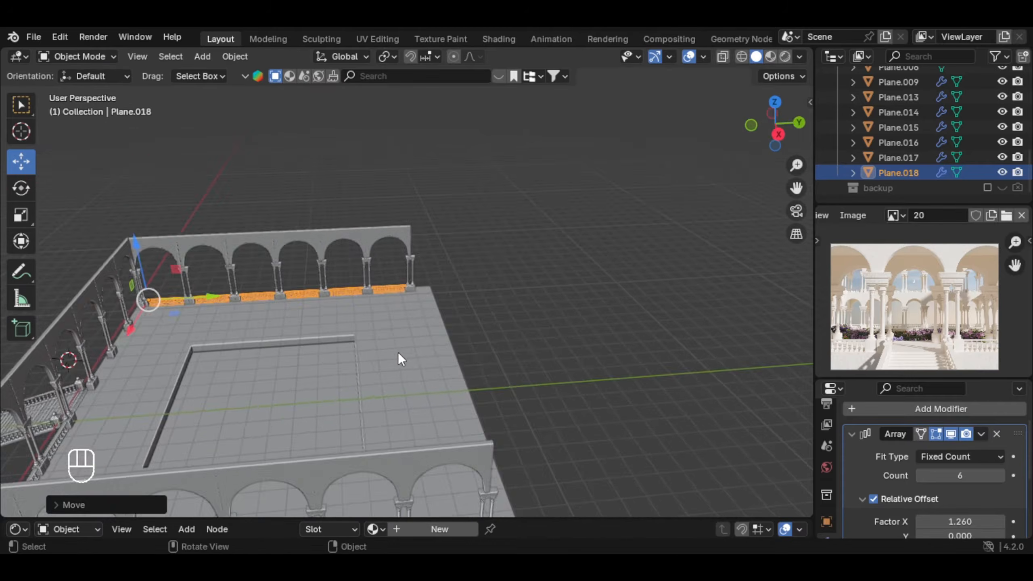
Duplicate the two-bay front balustrade and move the copy along X to the outer bays across the stairs.
middle_click_drag(399, 355, 453, 336)
left_click(469, 371)
middle_click_drag(468, 371, 548, 380)
scroll(399, 374, "up", 2)
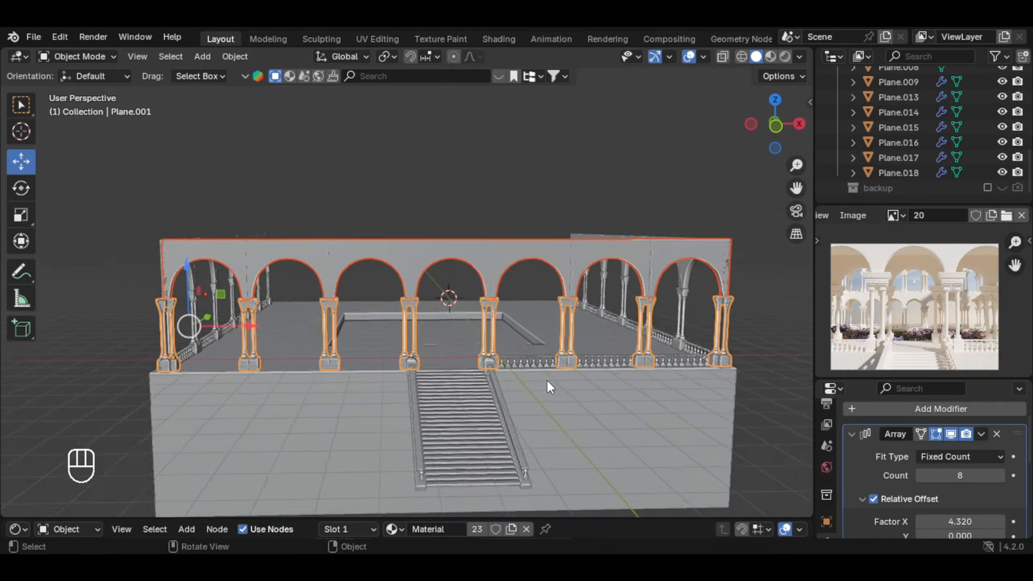
scroll(522, 362, "up", 3)
left_click(522, 361)
scroll(569, 378, "down", 3)
left_click(544, 360)
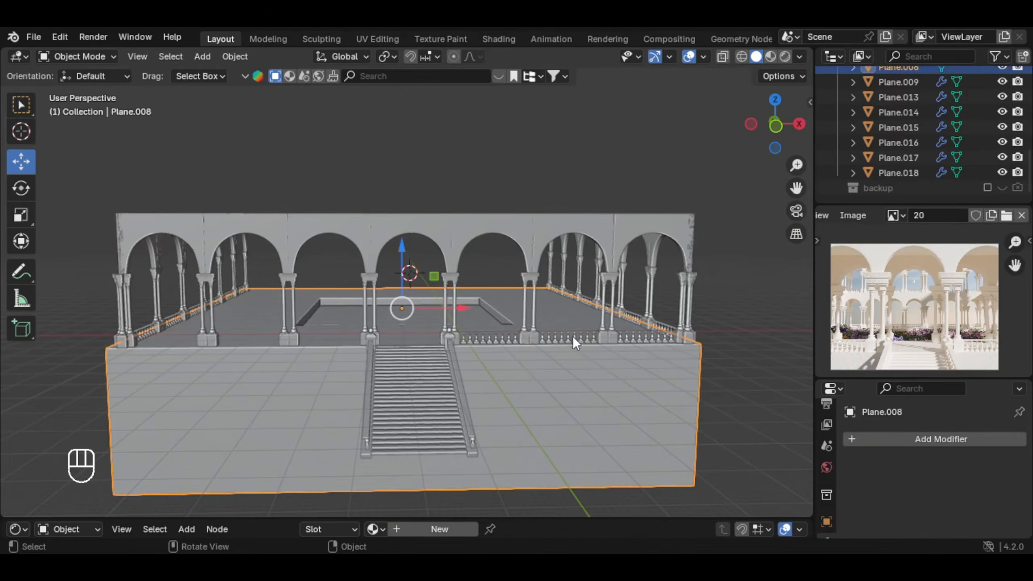
left_click(574, 336)
key("shift+d")
left_click_drag(436, 340, 141, 341)
Increase the duplicated front balustrade's array count to fill the remaining bay up to the stairs.
scroll(455, 339, "up", 3)
middle_click_drag(166, 341, 547, 314, "shift")
scroll(548, 314, "up", 3)
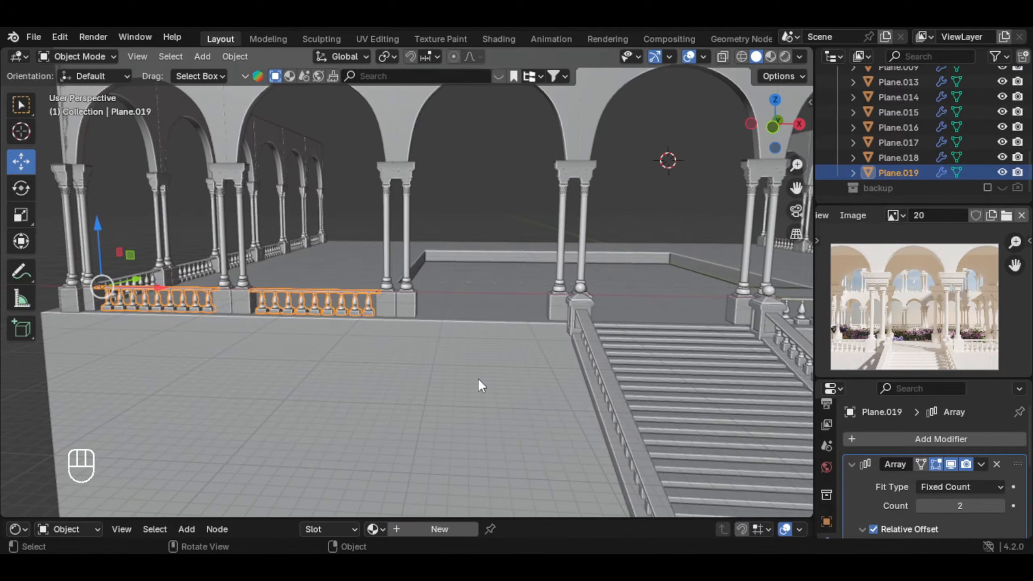
left_click(397, 302)
left_click(358, 294)
left_click(1000, 506)
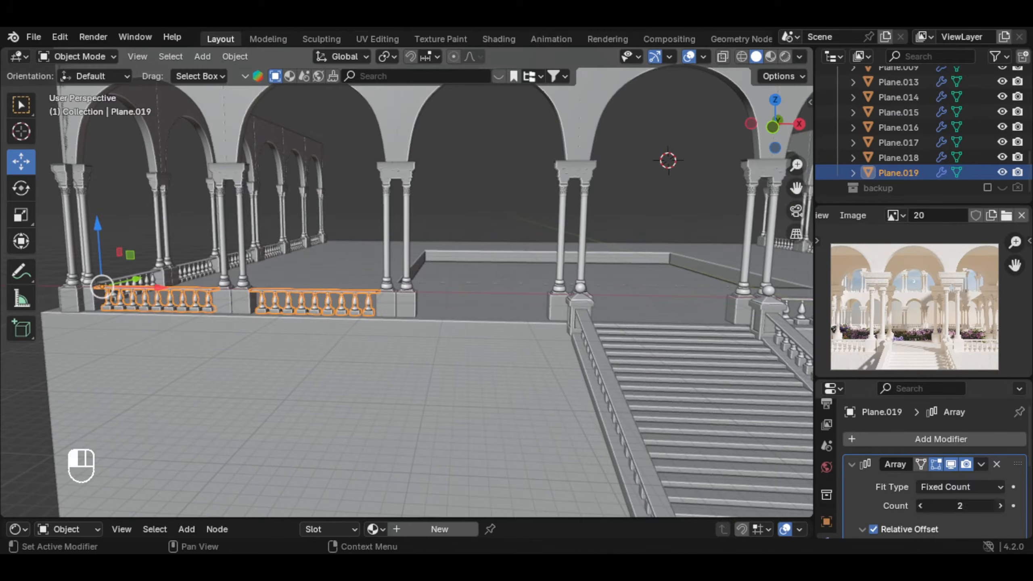
scroll(550, 320, "down", 1)
Apply the array modifier on the balusters beside the stairs and the Solidify modifier on the rail above them.
left_click(479, 204)
middle_click_drag(548, 292, 420, 298, "shift")
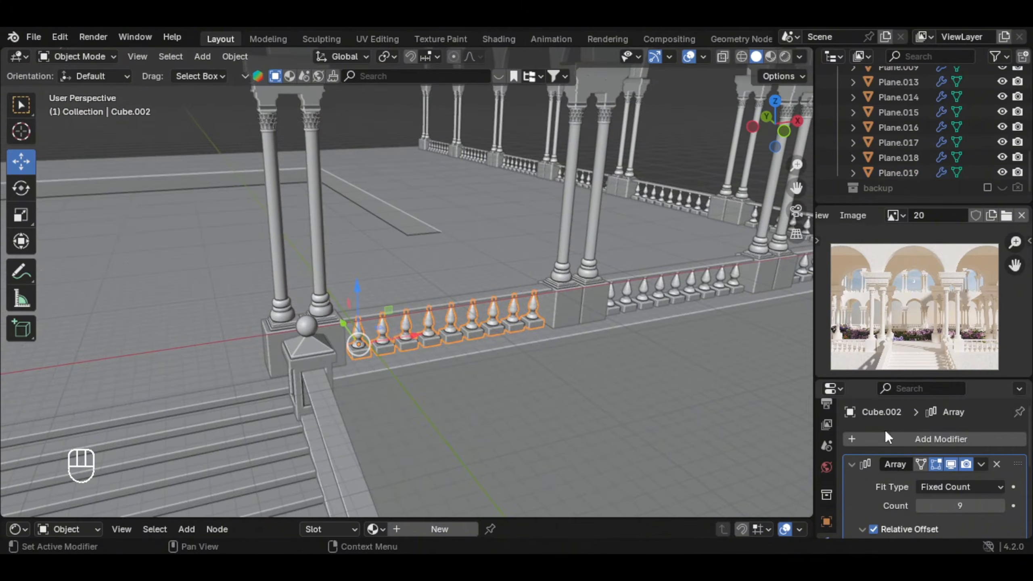
scroll(895, 440, "down", 3)
scroll(952, 499, "up", 3)
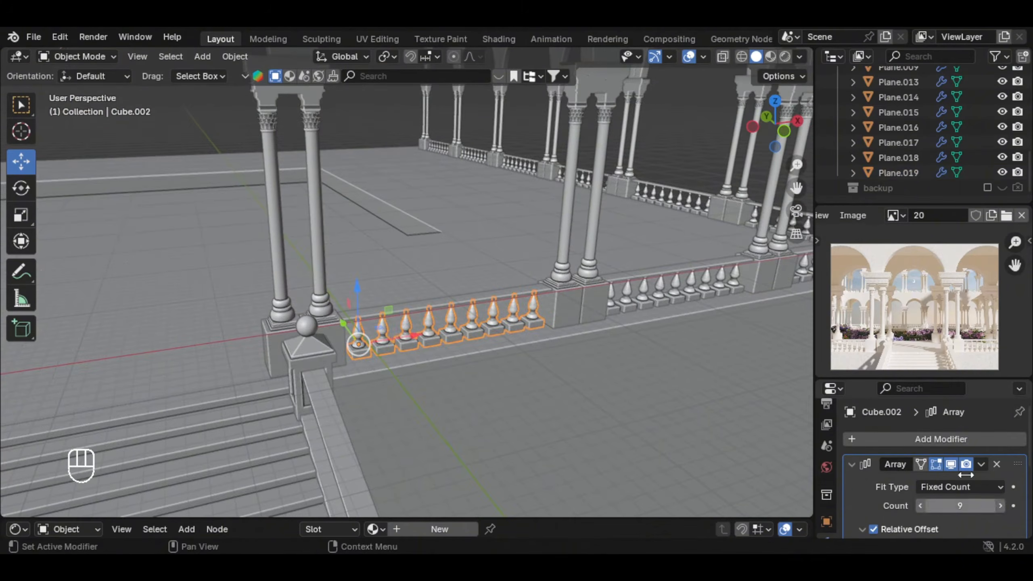
scroll(549, 333, "up", 1)
key("ctrl+a")
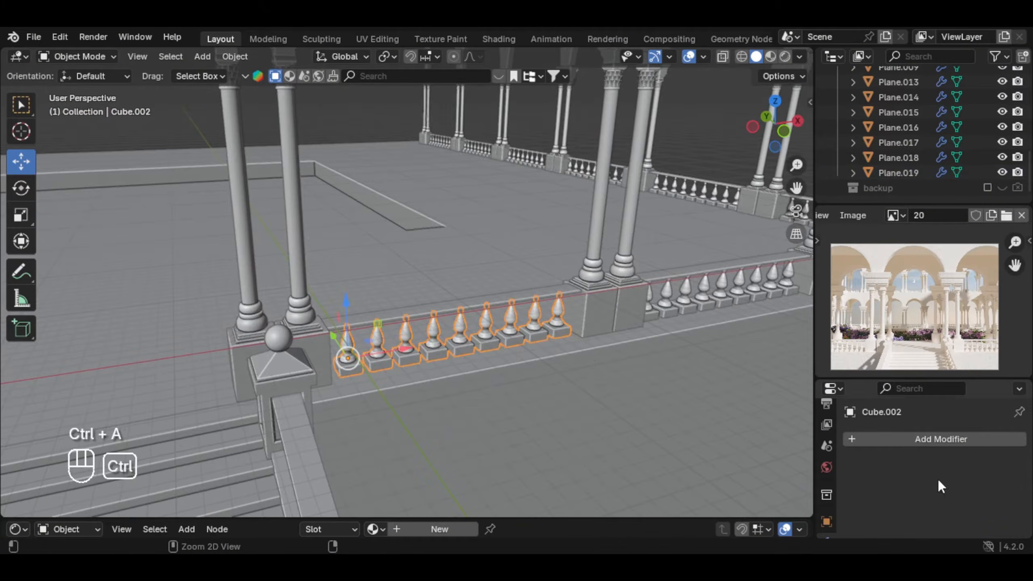
left_click(525, 300)
key("ctrl+a")
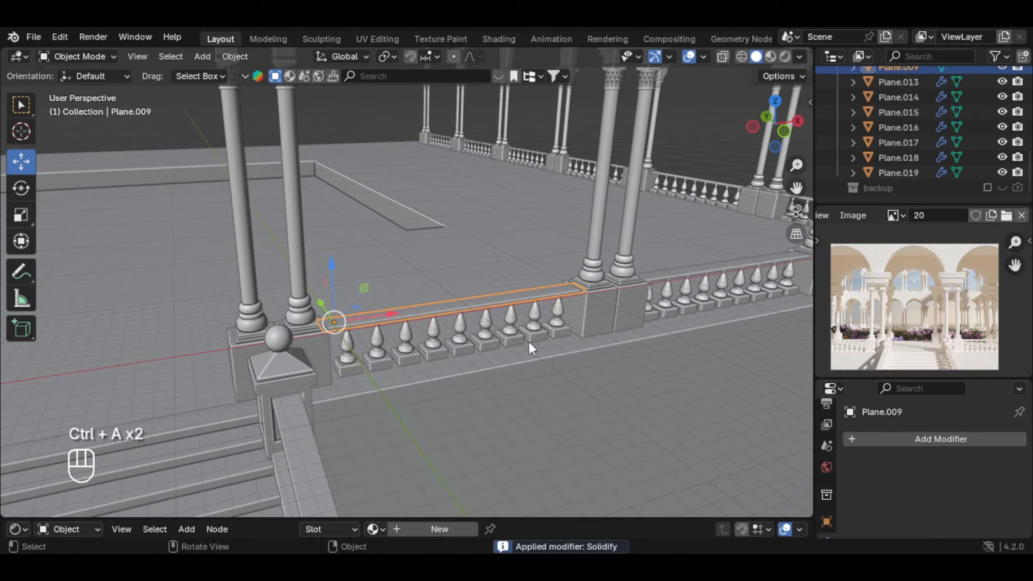
Join the rail and the balusters beside the stairs into one object.
left_click(461, 341, "shift")
key("ctrl+j")
scroll(462, 331, "down", 7)
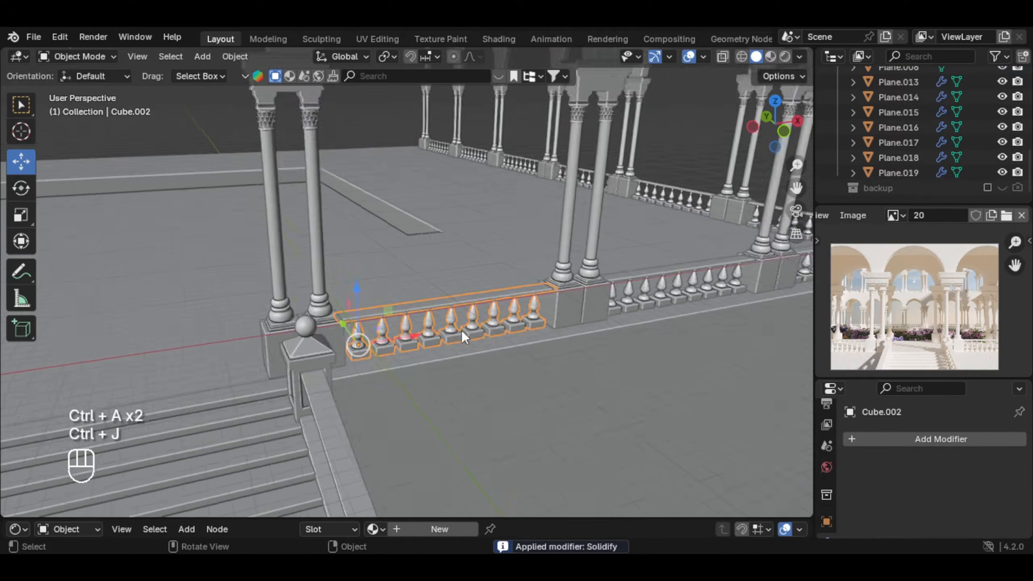
Duplicate the whole front arcade with its arches, columns and balustrades, and move the copy along Y to the platform's back edge.
left_click(494, 287, "shift")
left_click(222, 316, "shift")
middle_click_drag(223, 316, 404, 278)
left_click(403, 279, "shift")
left_click(403, 313, "shift")
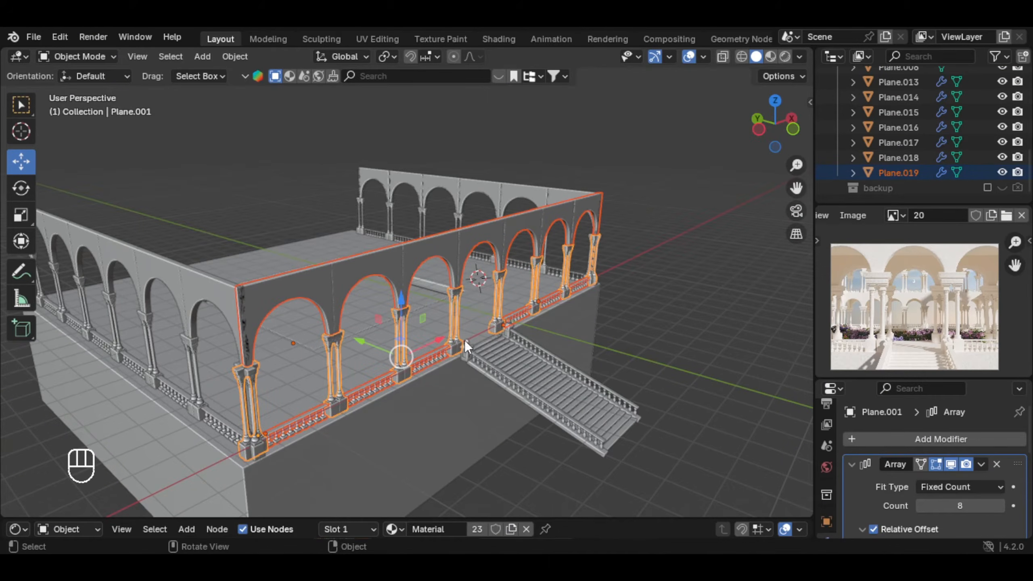
middle_click_drag(465, 340, 565, 353)
key("shift+d")
right_click(541, 343)
left_click_drag(565, 353, 271, 348)
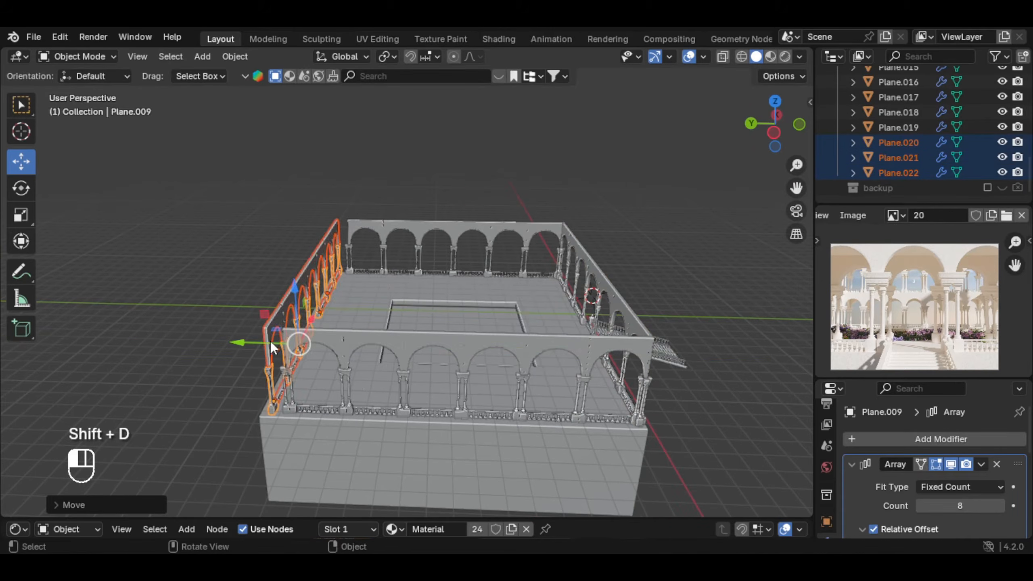
Fine-tune the back arcade's position along Y so it meets the end columns of the side arcades.
middle_click_drag(281, 326, 391, 365)
scroll(353, 382, "up", 3)
scroll(354, 381, "up", 2)
scroll(366, 357, "up", 2)
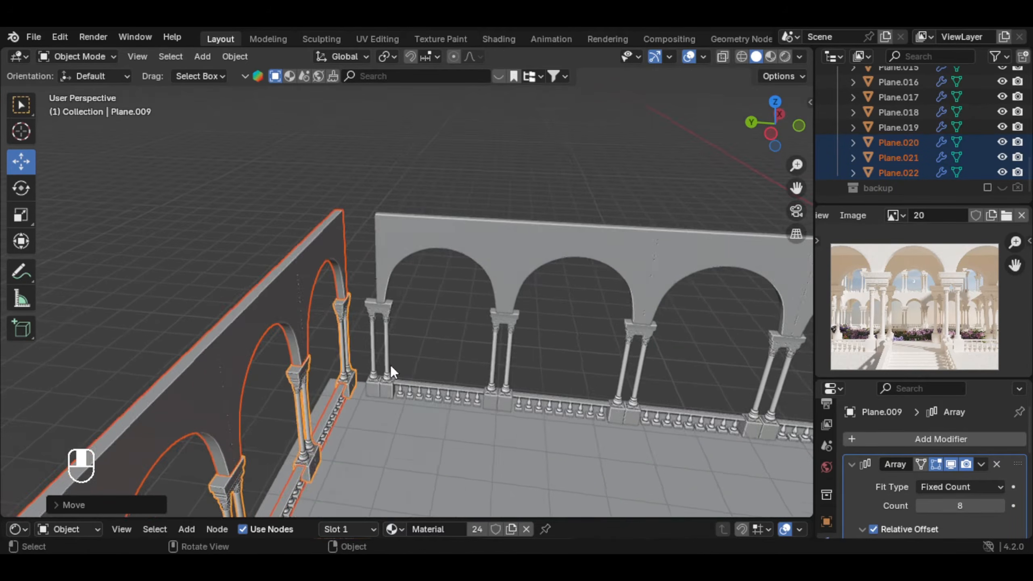
scroll(391, 365, "up", 3)
middle_click_drag(443, 343, 431, 379)
key("g")
key("y")
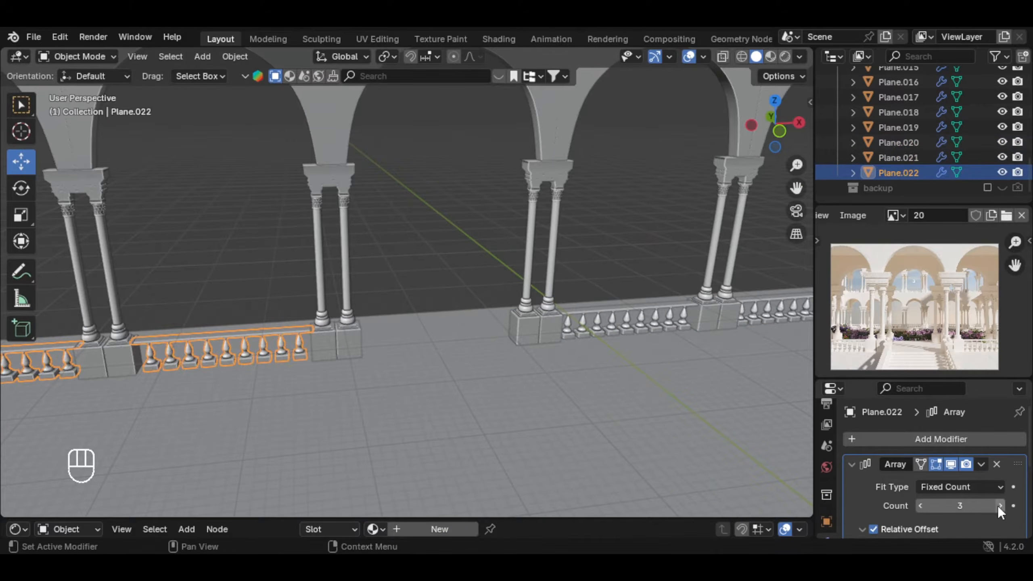
Set the back balustrade's array count to 4 to fill the open middle bay.
left_click(1002, 506)
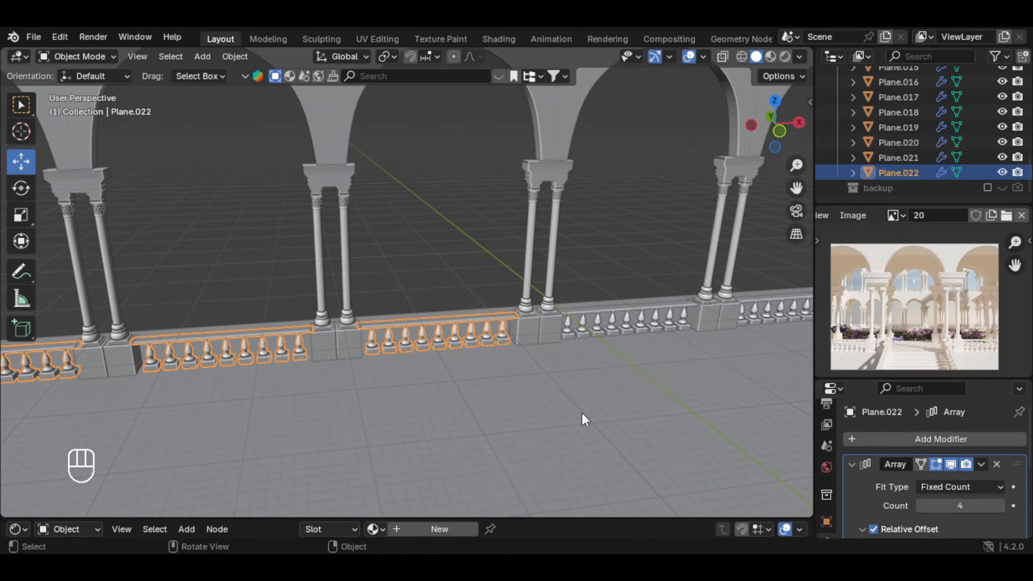
left_click(456, 267)
scroll(493, 339, "down", 3)
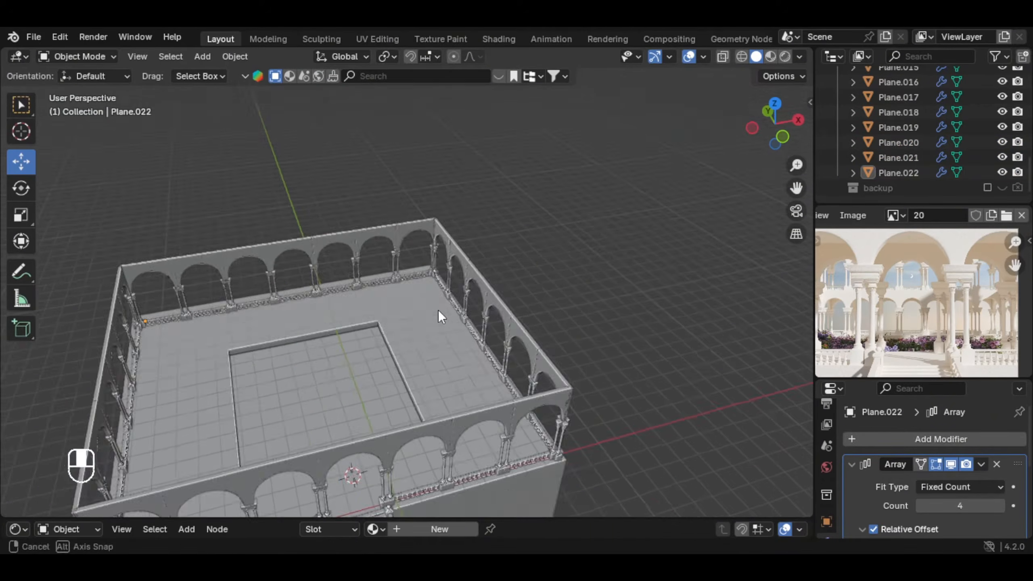
Duplicate the side arcade's arches, columns and balustrade, and move the copy inward along X beside the pool recess.
scroll(442, 310, "up", 3)
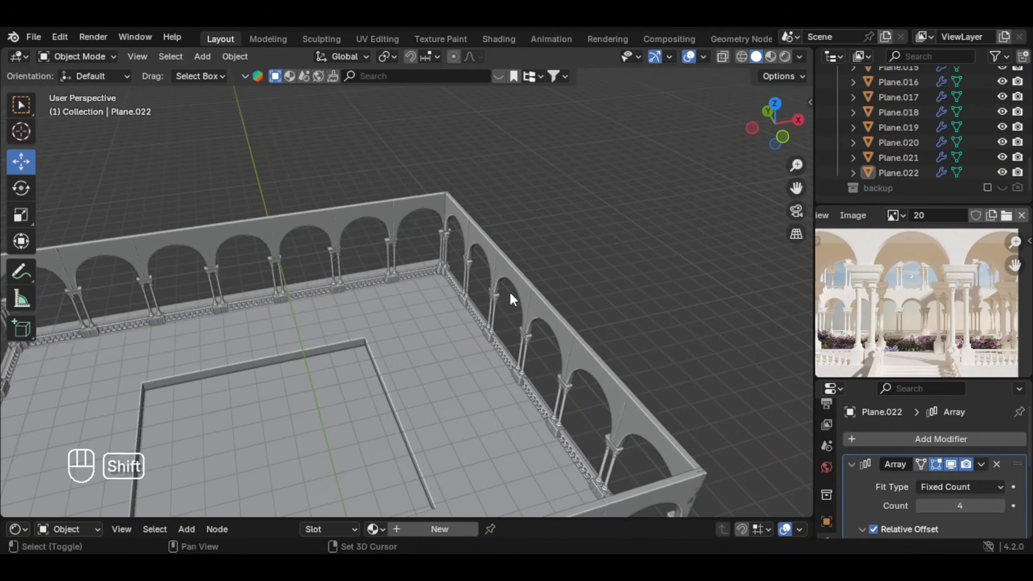
scroll(515, 289, "down", 3)
middle_click_drag(515, 289, 484, 311)
left_click(487, 302)
left_click(476, 317, "shift")
scroll(480, 312, "up", 3)
middle_click_drag(480, 311, 420, 304, "shift")
scroll(422, 303, "up", 1)
left_click(445, 251)
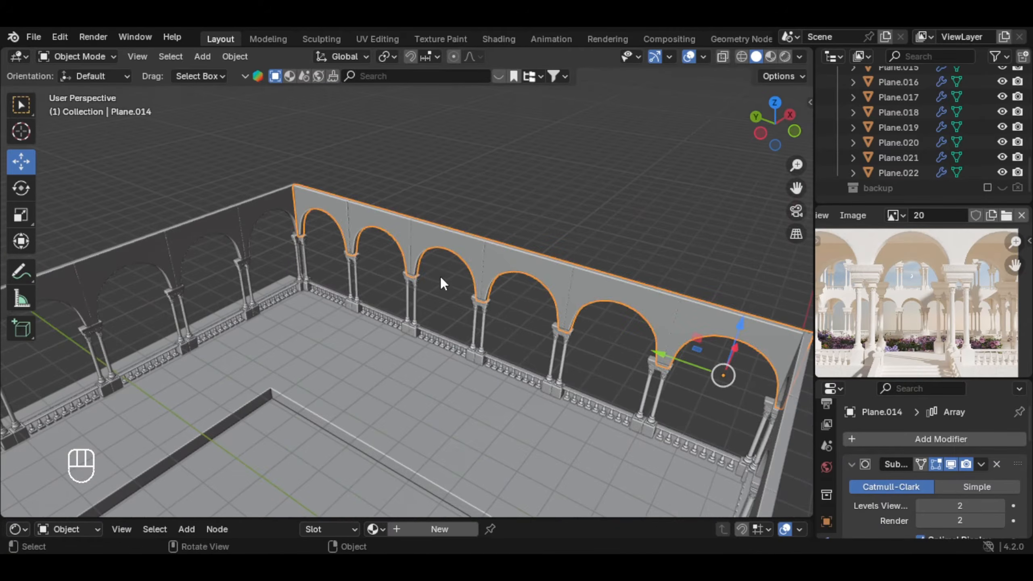
left_click(416, 316, "shift")
left_click(451, 337, "shift")
middle_click_drag(451, 337, 421, 346)
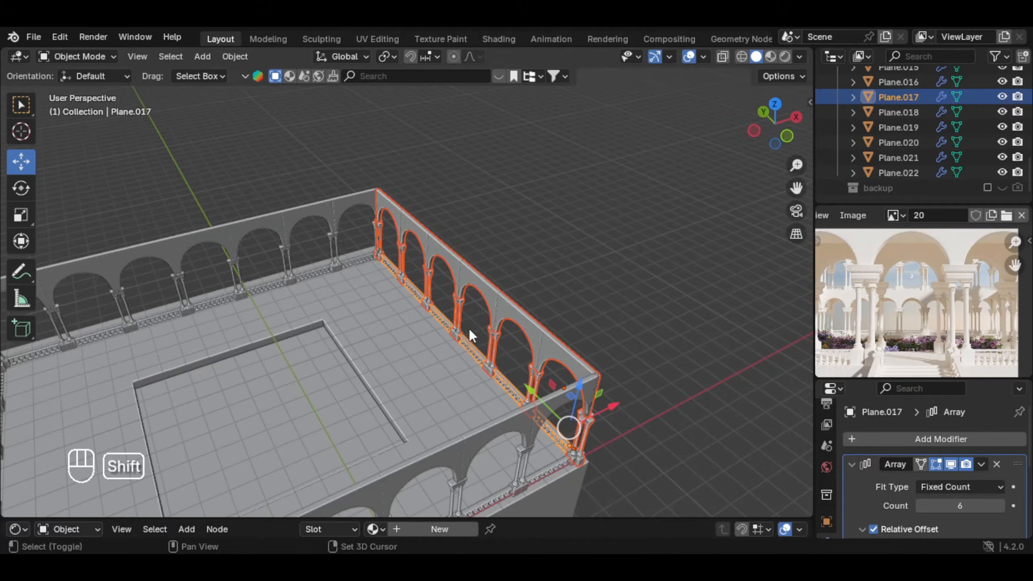
key("shift+d")
right_click(483, 320)
middle_click_drag(482, 320, 466, 317)
left_click_drag(607, 412, 516, 433)
middle_click_drag(395, 381, 512, 345)
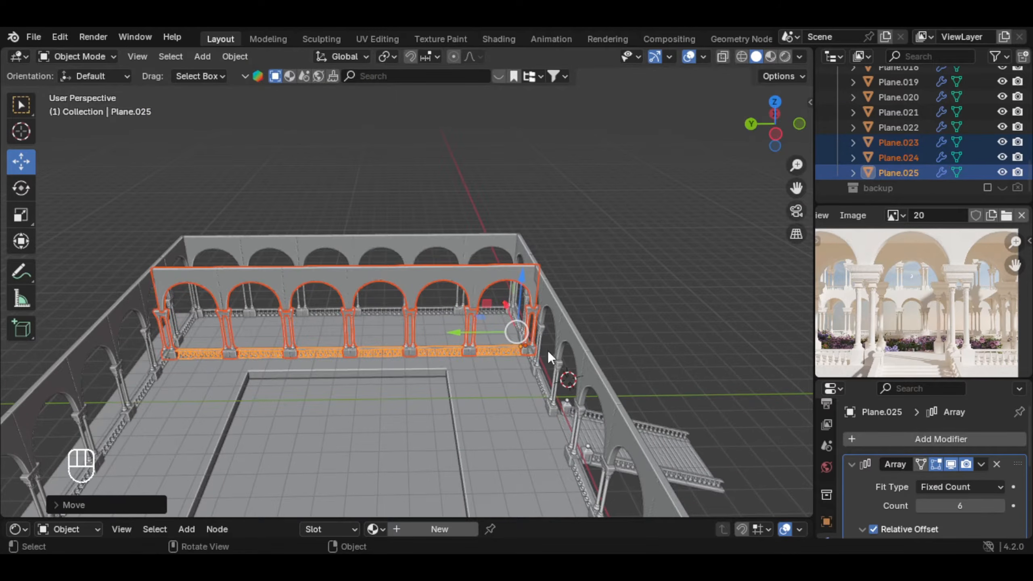
Set the inner side balustrade's array count to 4 and move it one bay, about 27.89 m, along Y.
left_click(497, 349)
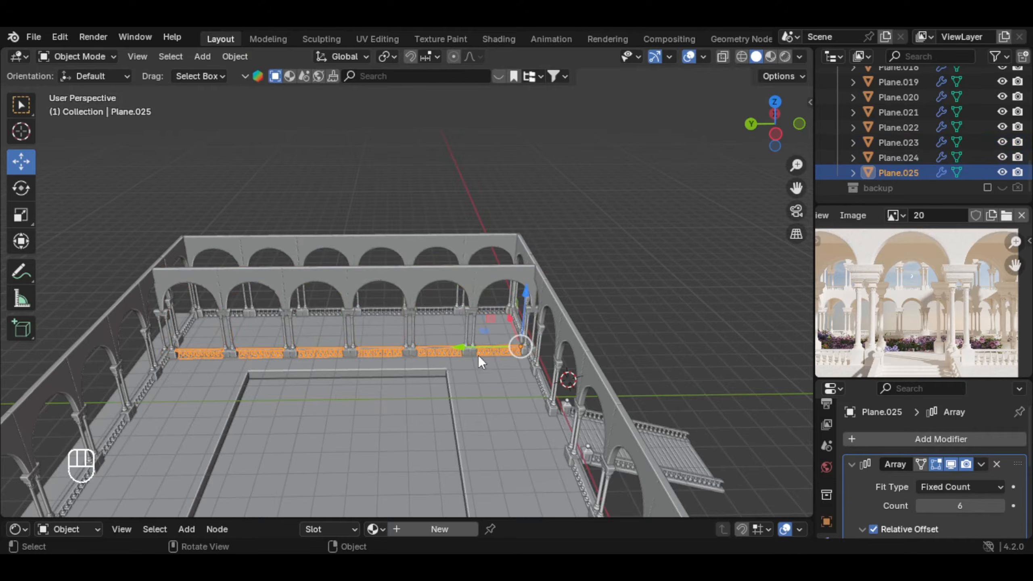
left_click(920, 503)
left_click(921, 504)
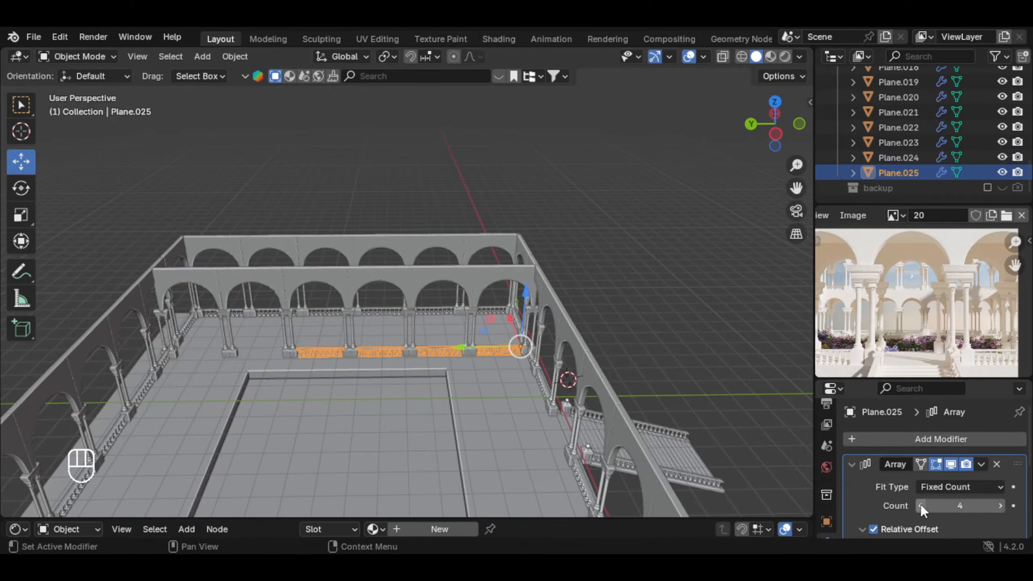
scroll(507, 356, "up", 10)
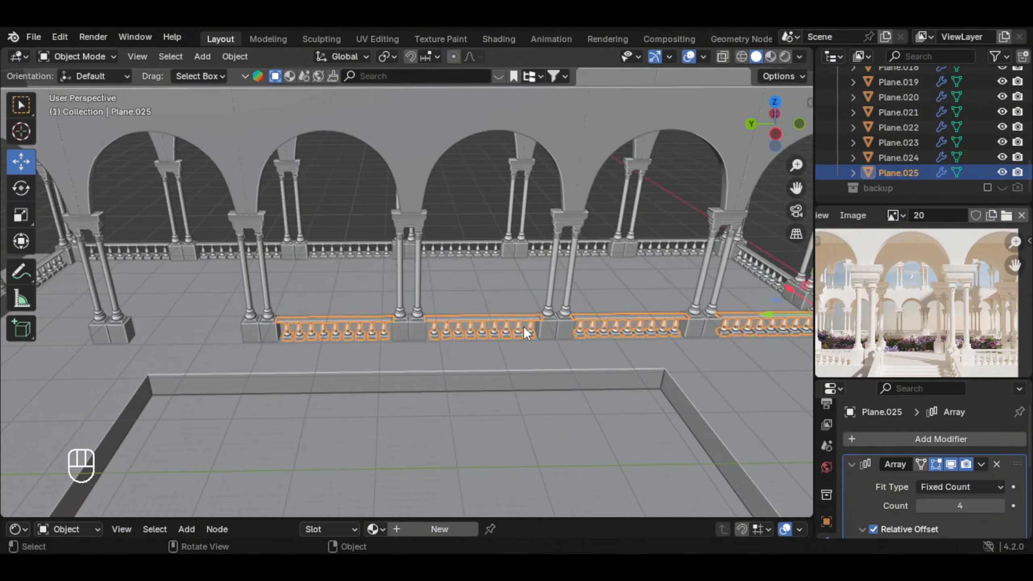
key("g")
key("y")
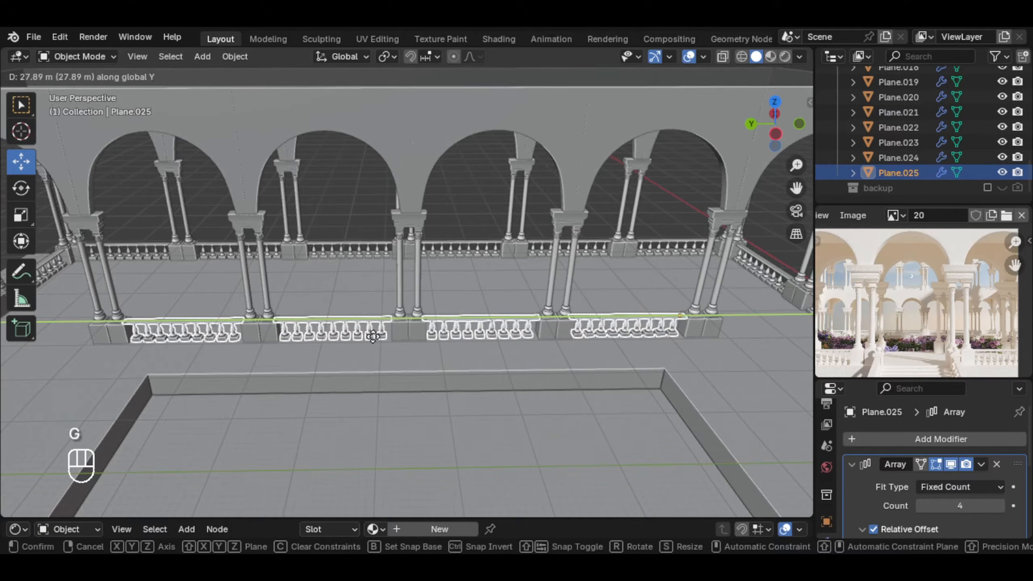
left_click(373, 336)
Move the inner side arcade with its columns and balustrade along X to line up with a front arcade column.
left_click(503, 379)
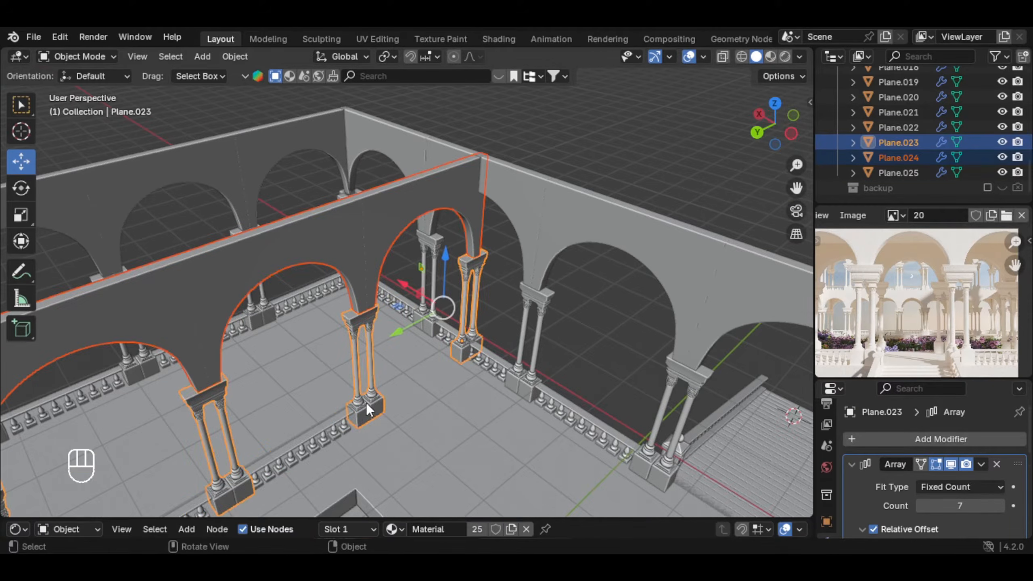
left_click(346, 420, "shift")
scroll(297, 407, "down", 6)
scroll(471, 316, "up", 6)
middle_click_drag(271, 392, 484, 281)
scroll(473, 313, "down", 2)
scroll(410, 336, "up", 2)
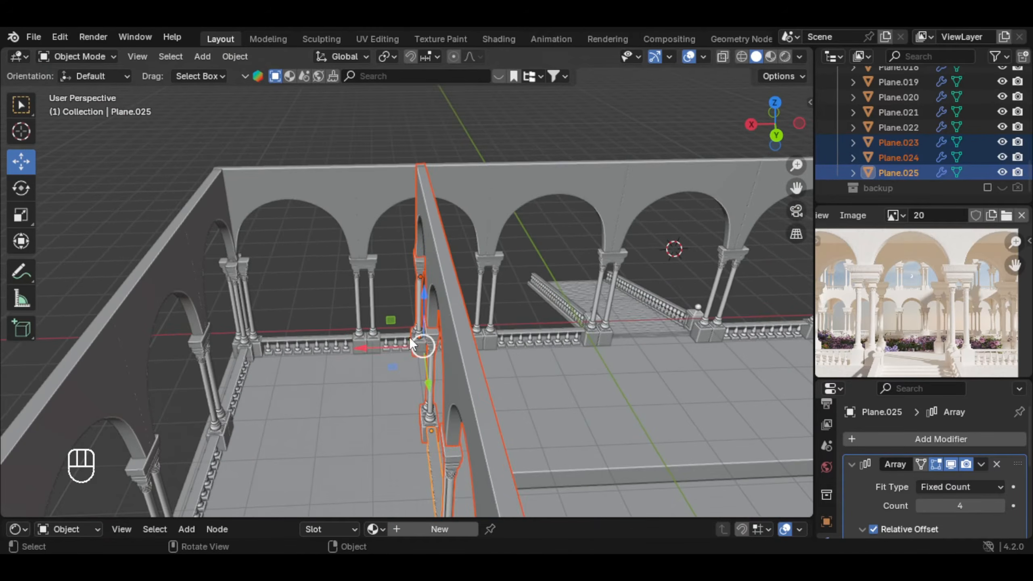
left_click_drag(411, 344, 328, 349)
mouse_move(474, 300)
middle_mouse_down()
mouse_move(376, 298)
mouse_move(475, 316)
middle_mouse_up()
scroll(476, 317, "up", 3)
left_click_drag(431, 476, 426, 477)
scroll(426, 477, "down", 3)
left_click(589, 332)
Duplicate the inner side arcade with its columns and balustrade, and move the copy along X to the opposite side of the courtyard.
middle_click_drag(427, 477, 417, 316)
scroll(445, 338, "down", 3)
left_click(484, 266)
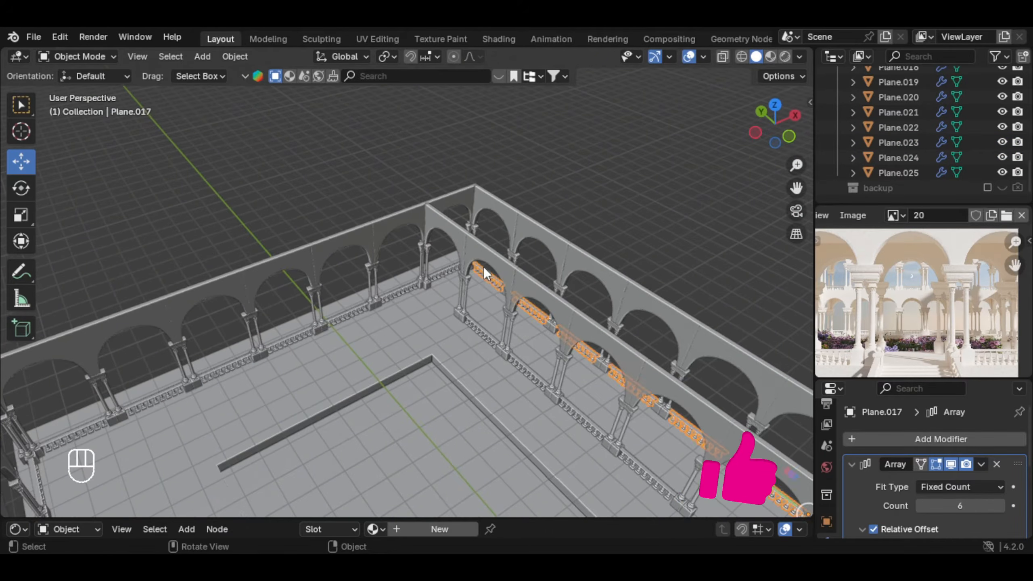
left_click(492, 262)
left_click(490, 335, "shift")
left_click(466, 301, "shift")
scroll(477, 327, "down", 3)
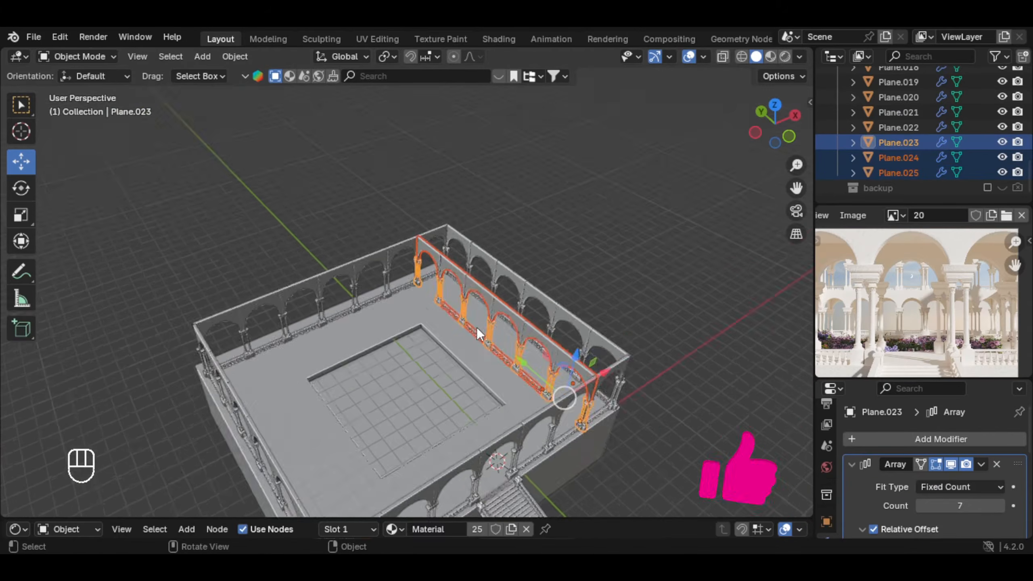
scroll(476, 313, "up", 2)
key("shift+d")
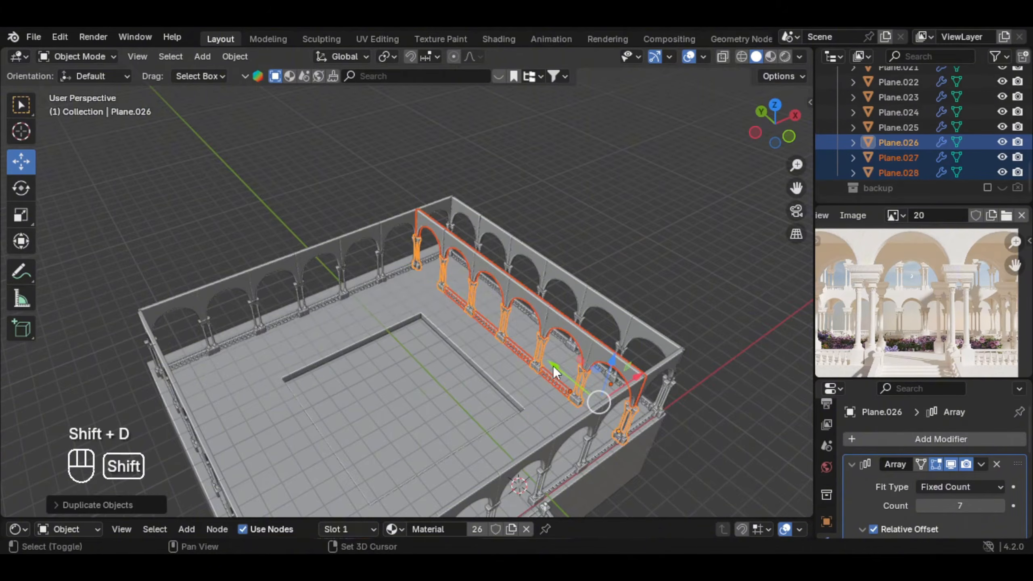
key("KP_7")
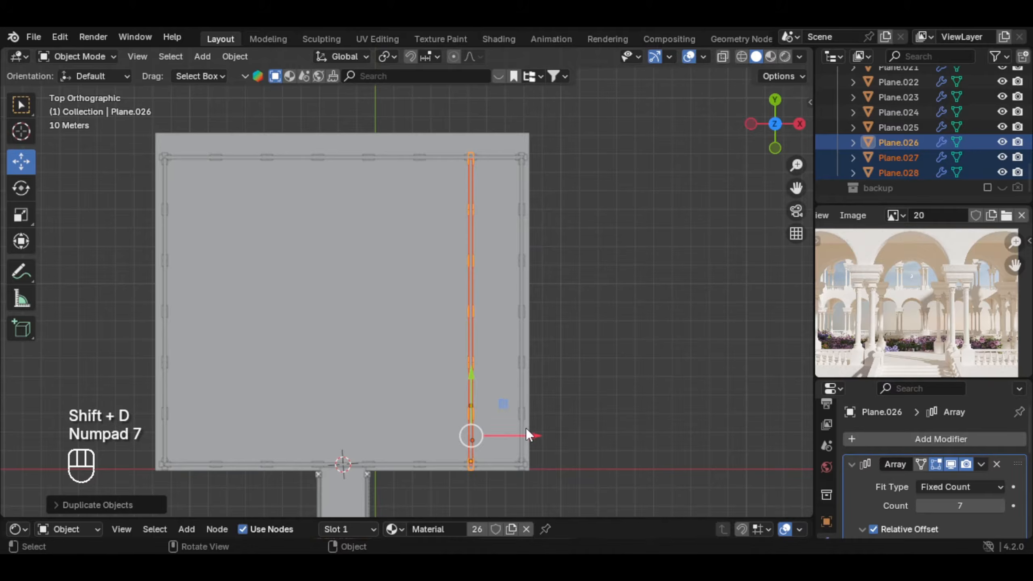
left_click_drag(527, 431, 196, 271)
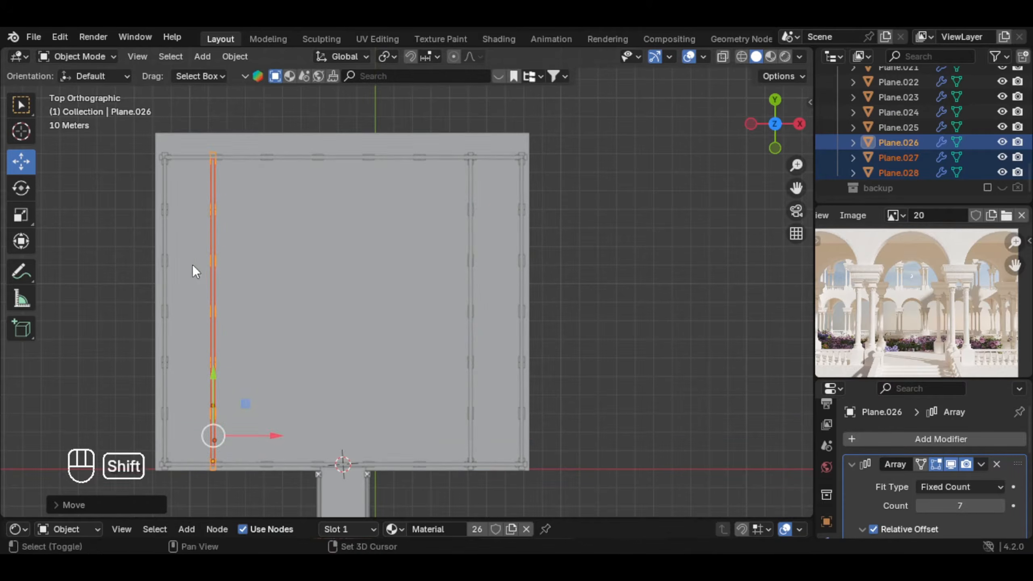
Align the duplicated inner arcade along X with the back arcade's second column pair.
scroll(283, 235, "up", 6)
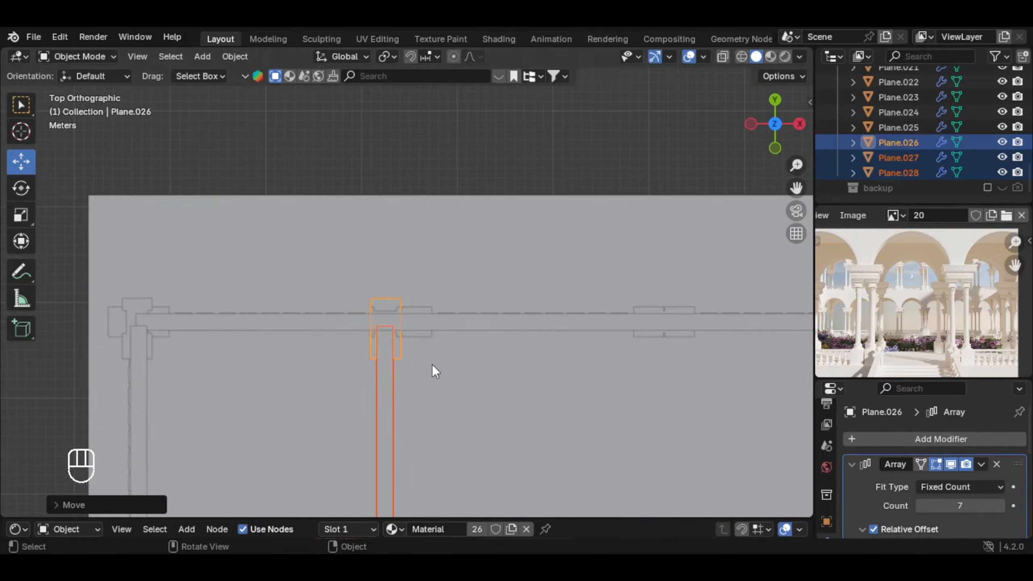
key("g")
key("x")
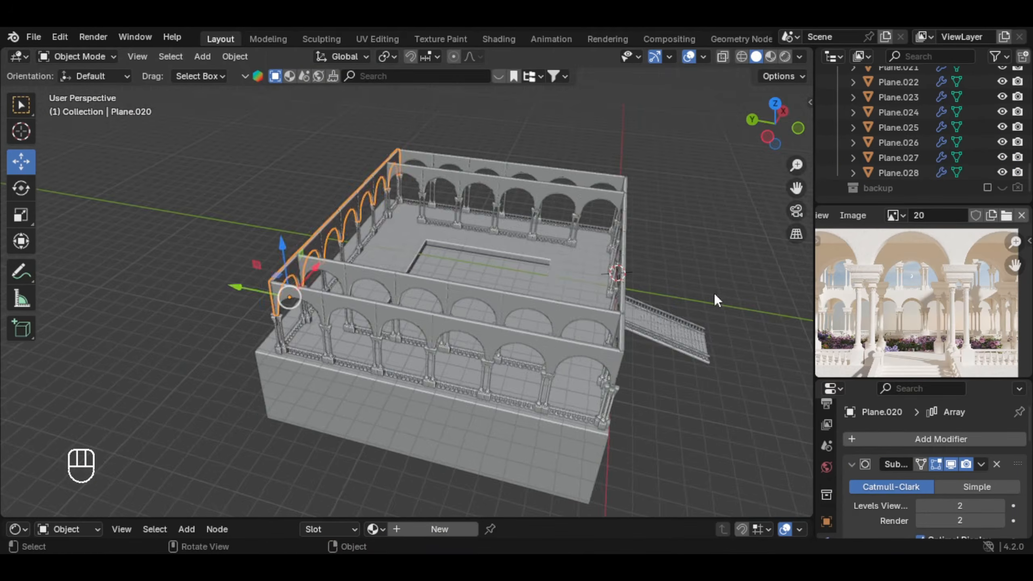
Duplicate the back arcade with its columns and balustrades, and move the copy inward along Y to align with the side arcades' next columns.
middle_click_drag(714, 292, 426, 206)
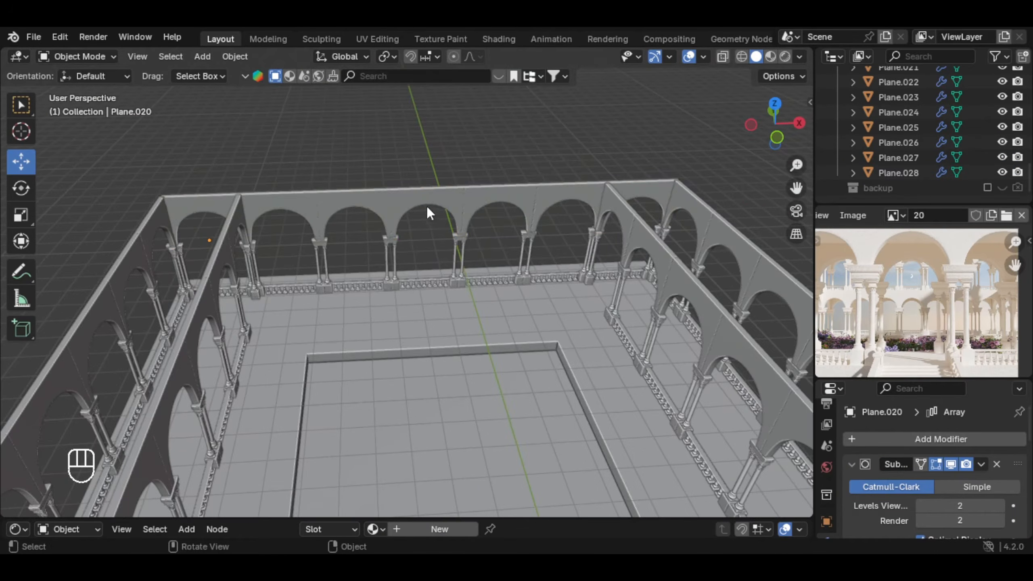
left_click(427, 206)
left_click(407, 246)
left_click(391, 226)
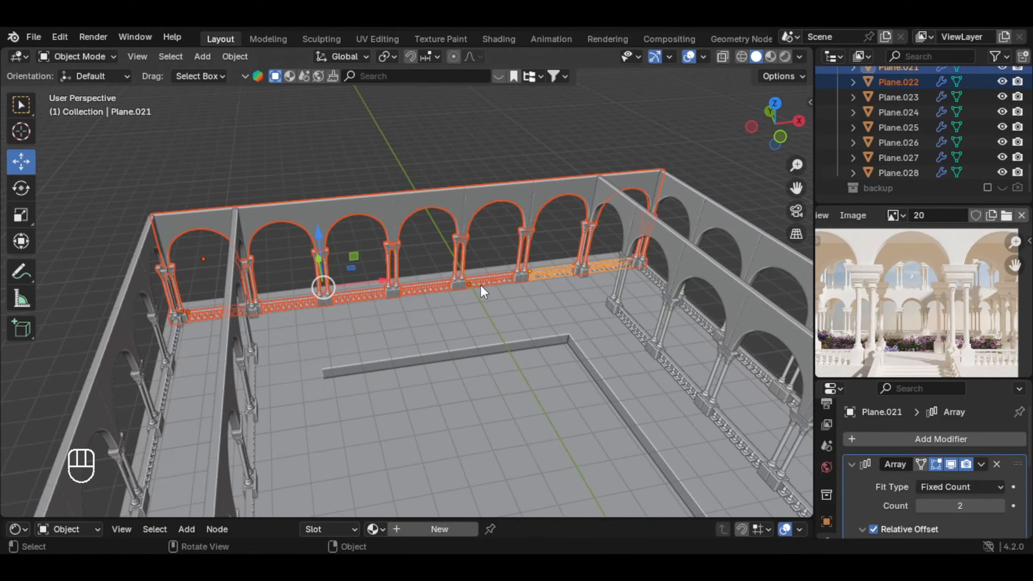
key("shift+d")
right_click(491, 267)
middle_click_drag(493, 265, 529, 266)
left_click_drag(312, 289, 345, 320)
middle_click_drag(346, 319, 405, 336, "shift")
key("KP_7")
key("g")
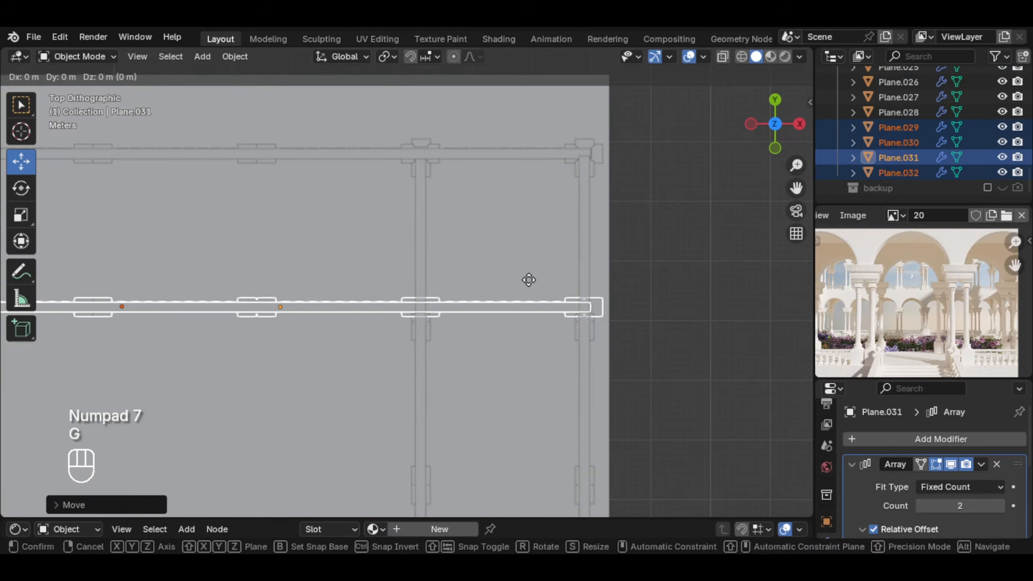
Reduce the array count of the inner back arcade's two-bay balustrade by one to clear the outer corridor bay.
left_click(414, 299)
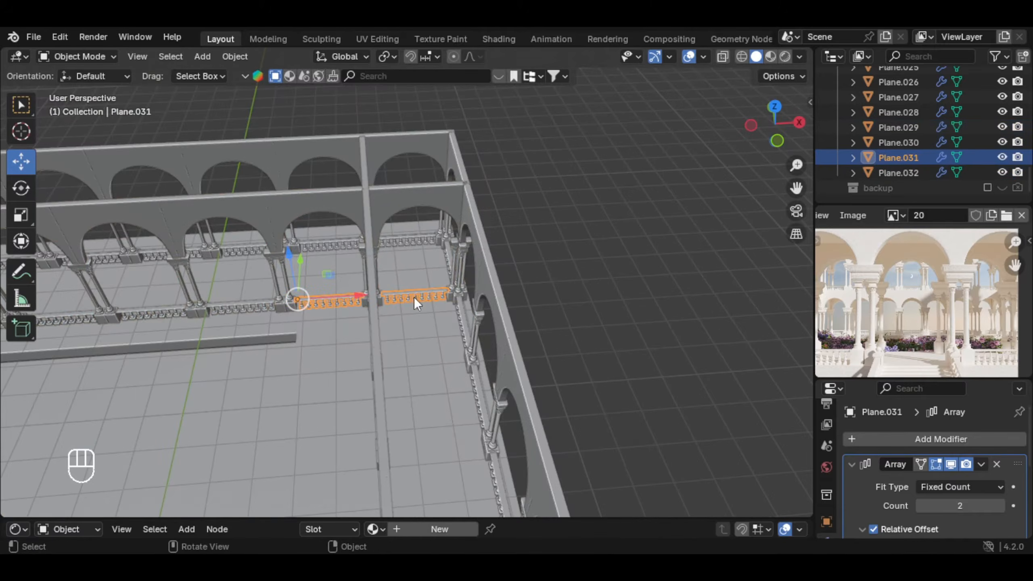
left_click(921, 506)
scroll(342, 301, "down", 2)
middle_click_drag(342, 302, 430, 328)
scroll(344, 319, "up", 3)
Set the inner back arcade's longer balustrade to an array count of 3 and move it one bay inward along X.
left_click(327, 290)
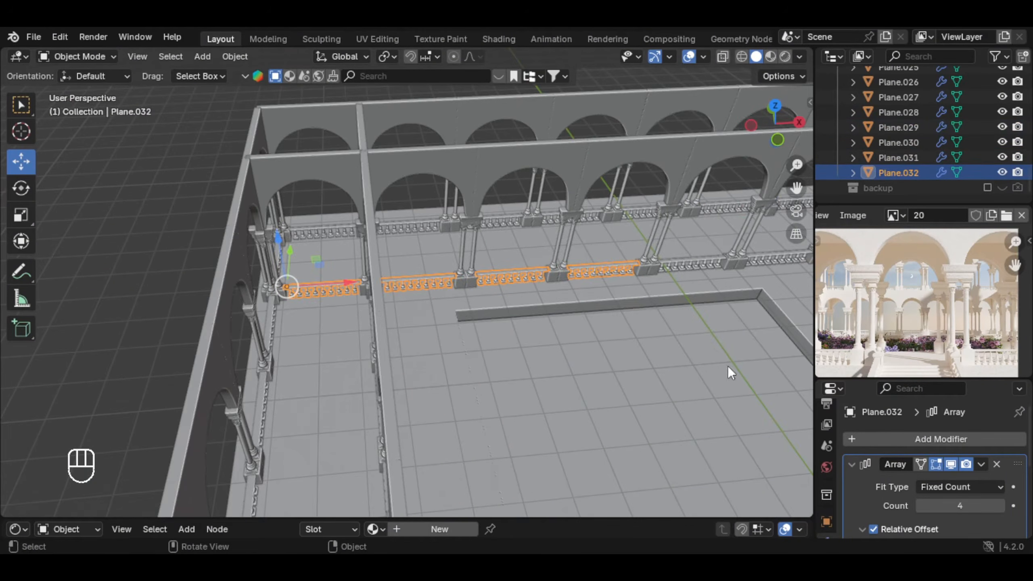
left_click(998, 507)
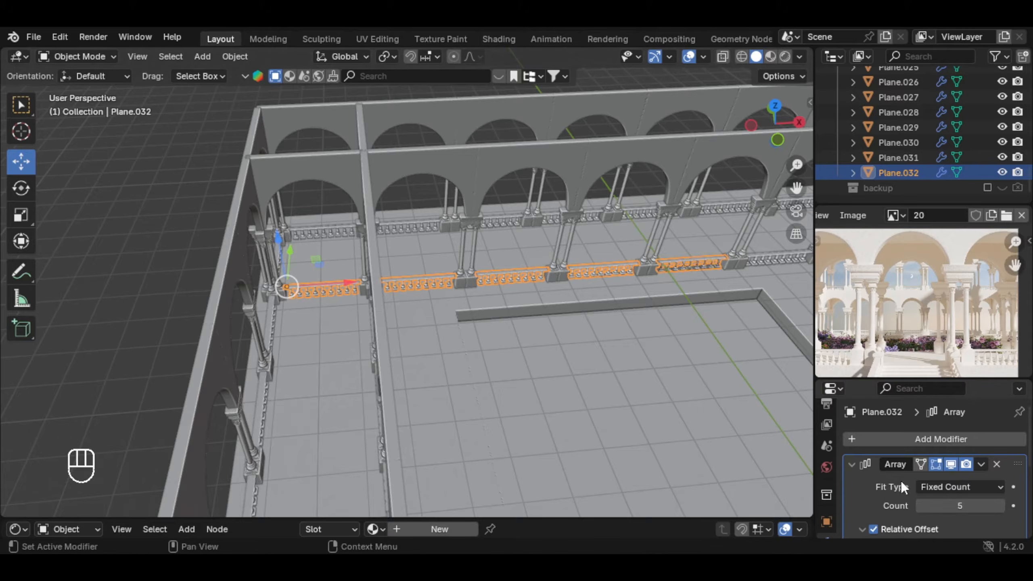
left_click(922, 505)
left_click(923, 505)
left_click_drag(323, 277, 421, 273)
scroll(410, 293, "up", 3)
scroll(292, 275, "down", 8)
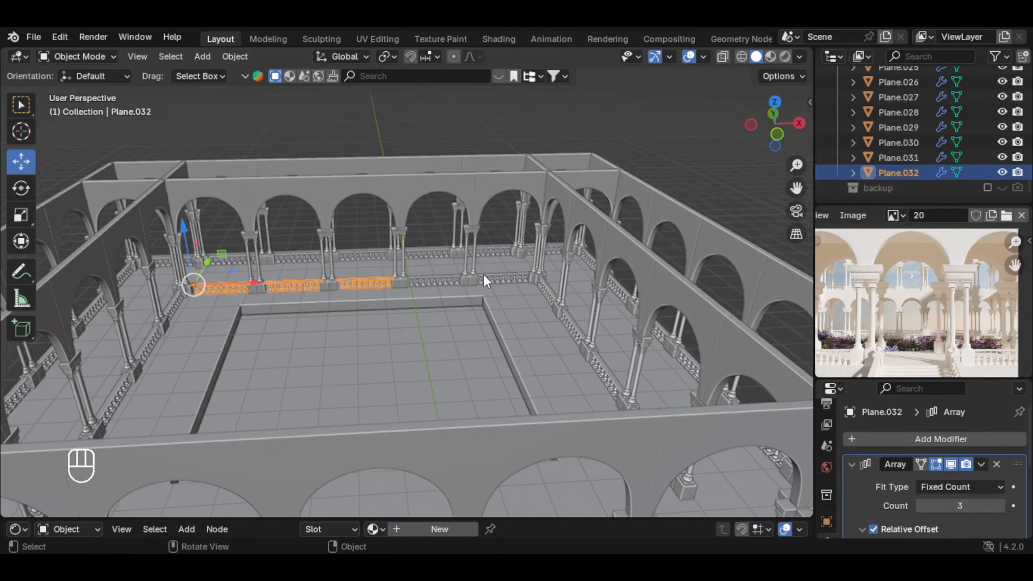
Compare the courtyard arcades from several sides with the upper arches and columns in the reference image.
left_click(496, 279)
left_click(413, 208)
middle_click_drag(346, 293, 384, 282)
middle_click_drag(384, 283, 397, 280)
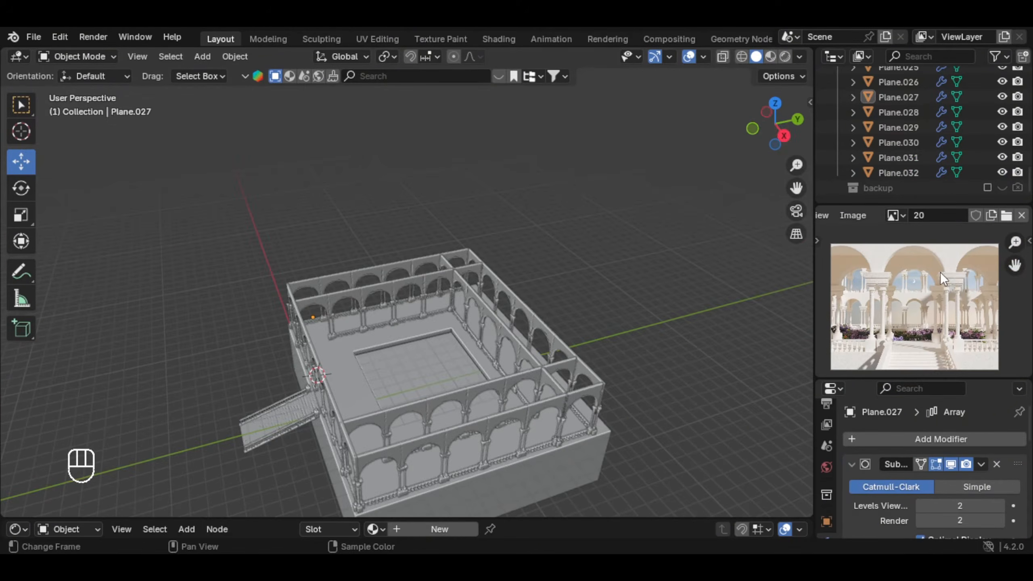
scroll(943, 283, "up", 1)
scroll(932, 281, "up", 2)
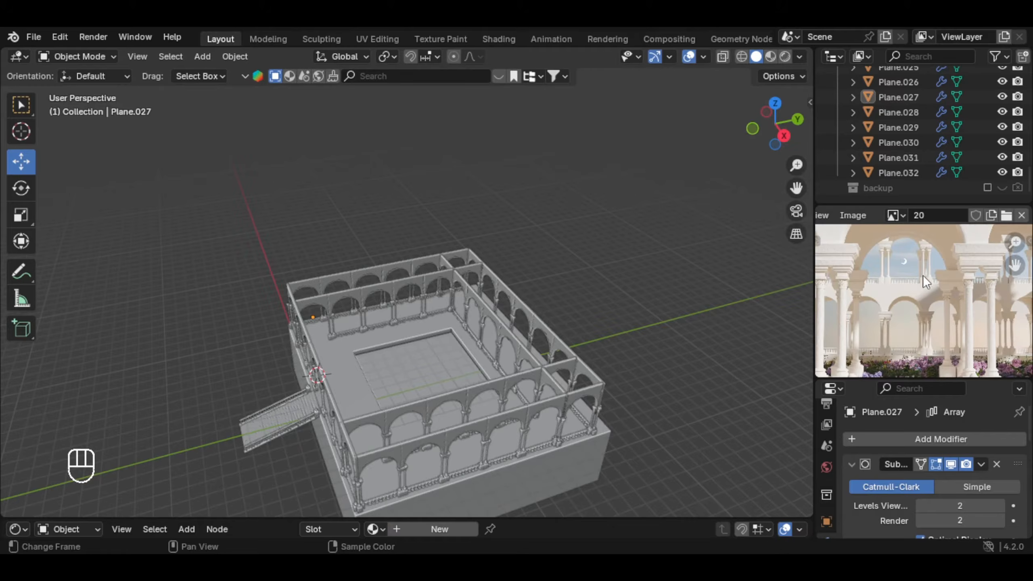
middle_click_drag(516, 324, 590, 291)
middle_click_drag(569, 293, 531, 296, "shift")
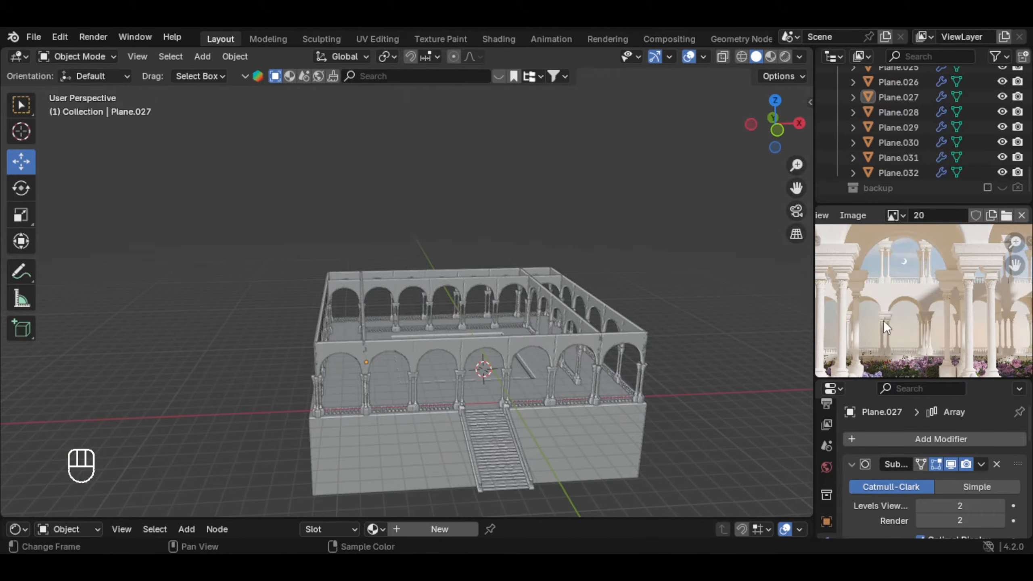
middle_click_drag(884, 320, 880, 275)
middle_click_drag(378, 263, 446, 251, "shift")
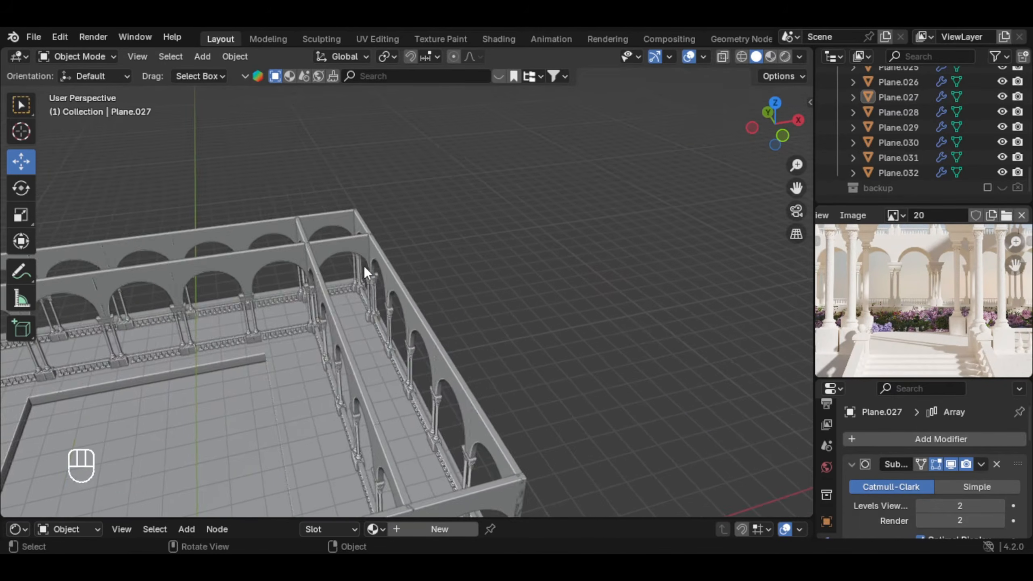
scroll(366, 266, "up", 3)
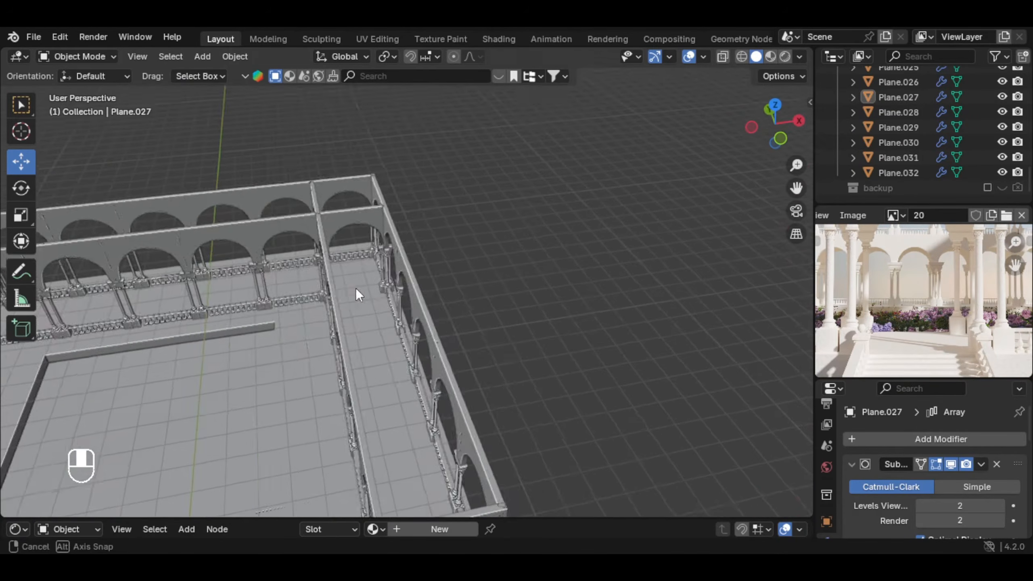
Snap the 3D cursor to the courtyard's floor platform.
middle_click_drag(355, 287, 371, 378)
left_click(376, 367)
scroll(405, 308, "down", 2)
key("shift+s")
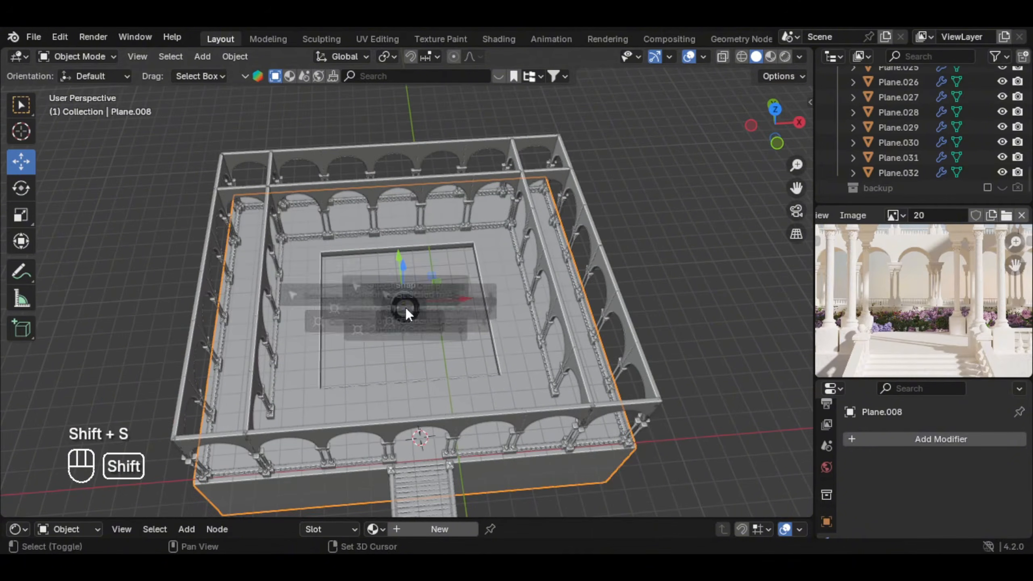
left_click(409, 395)
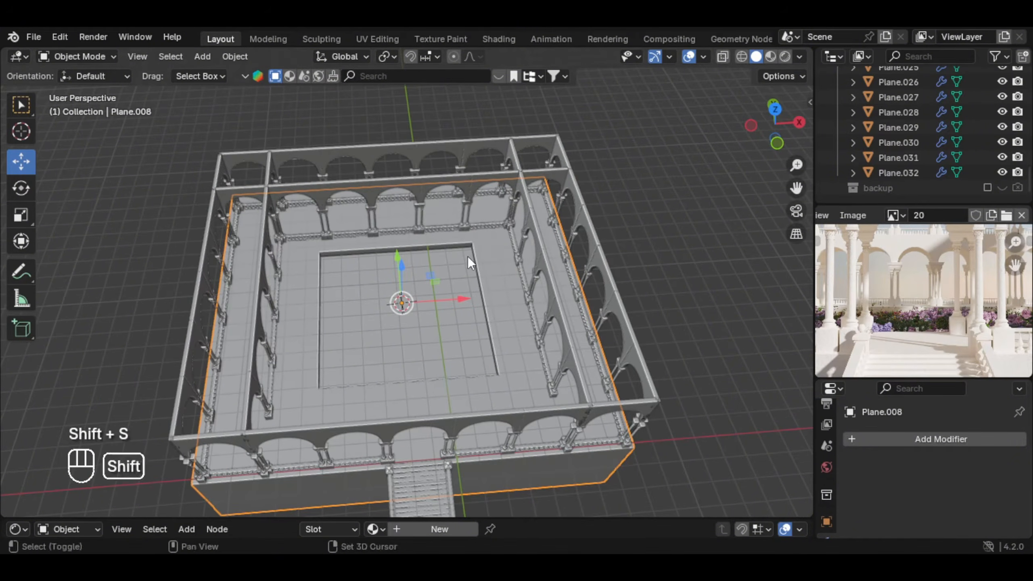
Add a plane at the 3D cursor and scale its mesh up until it covers the whole courtyard.
key("shift+a")
mouse_move(450, 244)
left_click(561, 244)
key("Tab")
key("a")
key("s")
left_click(313, 254)
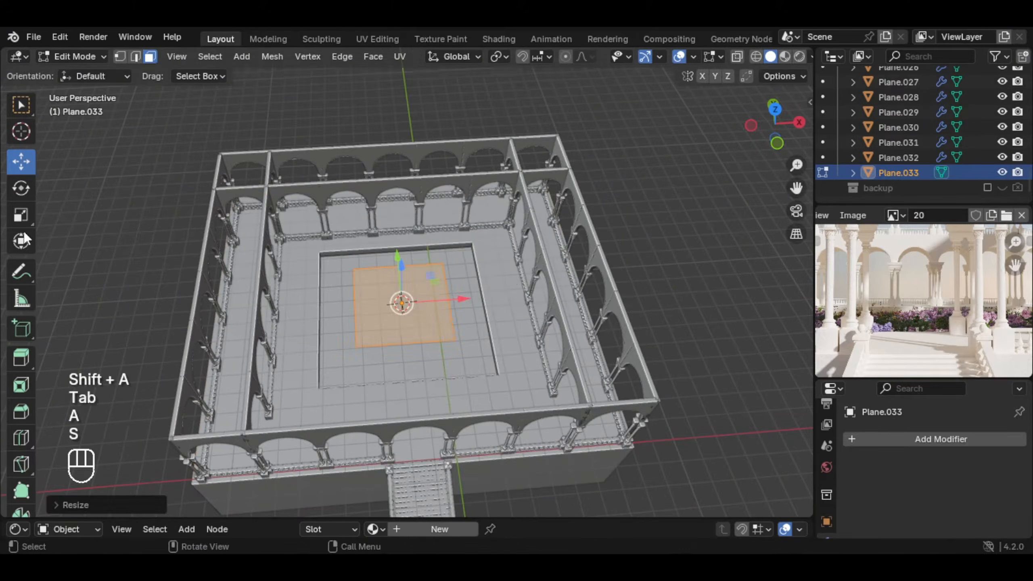
key("s")
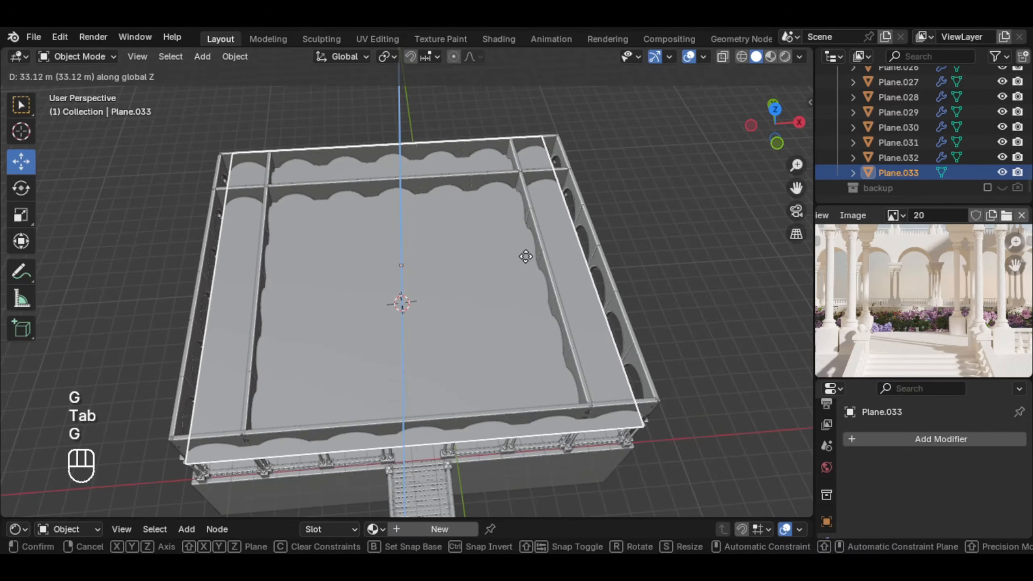
Raise the plane along Z by about 33 m and then about 9.8 m more, onto the tops of the arcades.
left_click(527, 255)
middle_click_drag(545, 269, 457, 265)
scroll(457, 265, "up", 3)
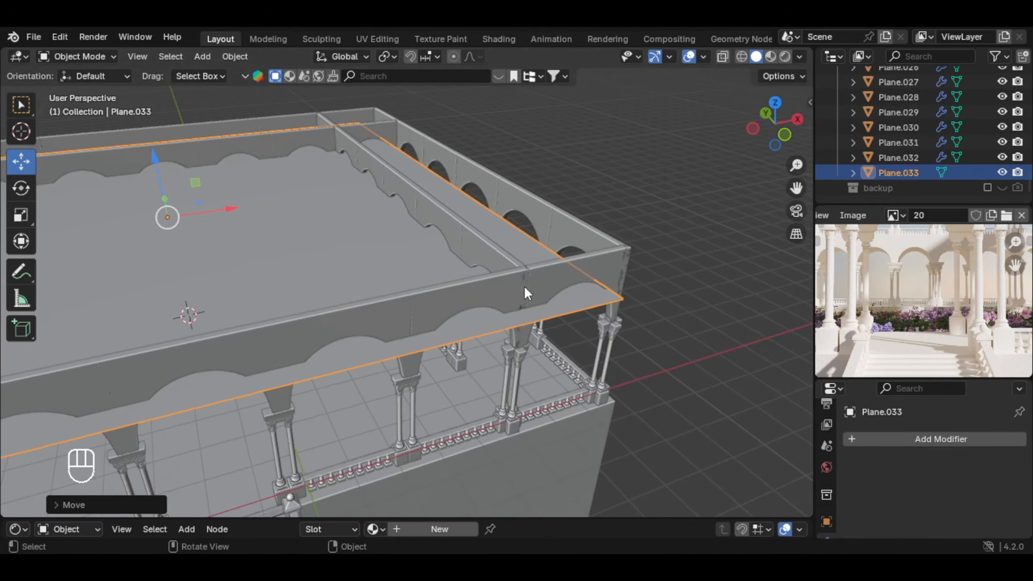
key("g")
key("z")
key("shift")
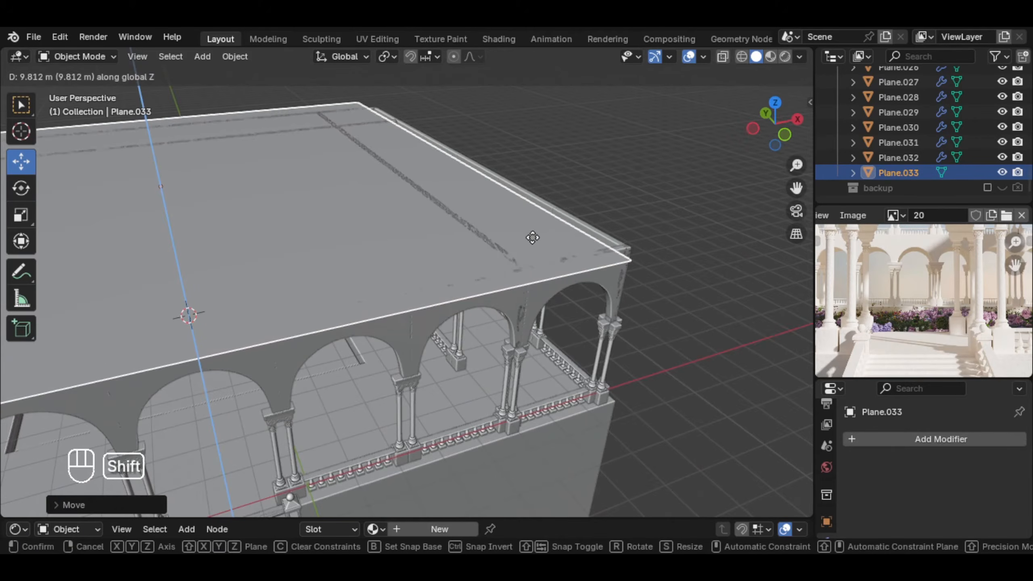
left_click(534, 237)
Scale the plane's mesh by about 1.067 along X and 0.955 along Y to fit the outer arcades.
key("KP_7")
scroll(427, 289, "down", 3)
key("Tab")
key("a")
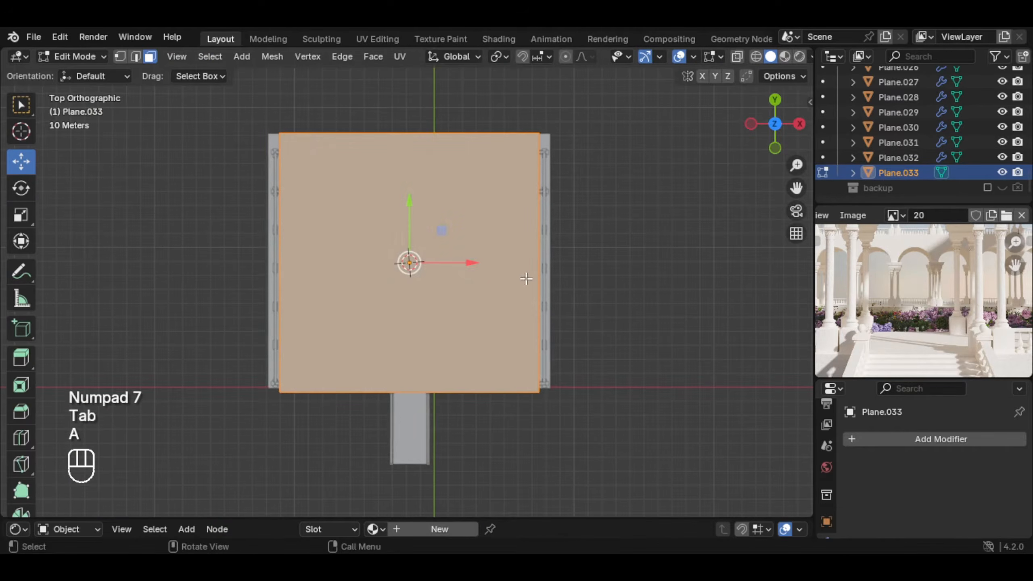
key("s")
key("x")
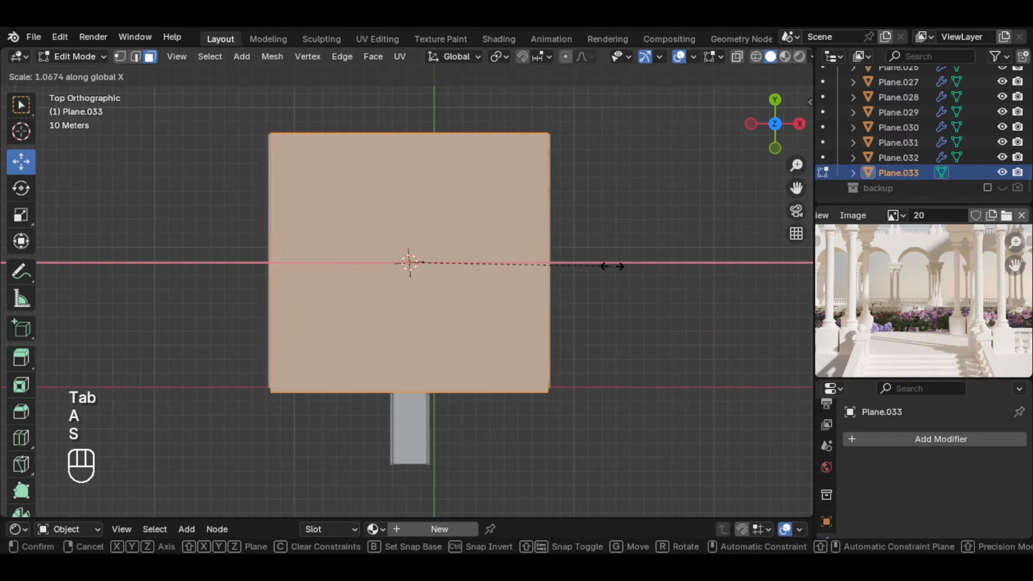
left_click(612, 267)
middle_click_drag(616, 268, 628, 323)
key("s")
key("y")
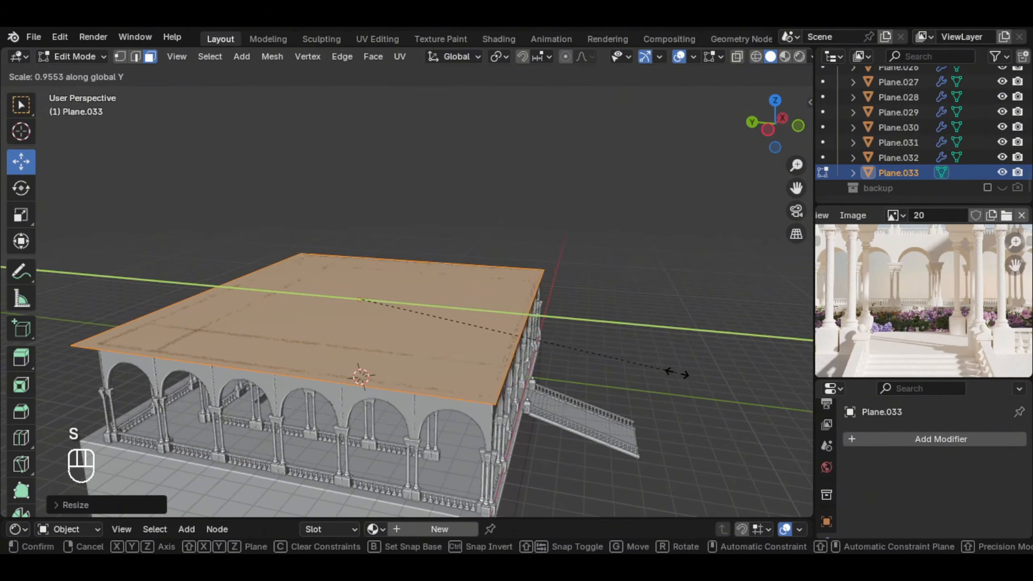
left_click(669, 373)
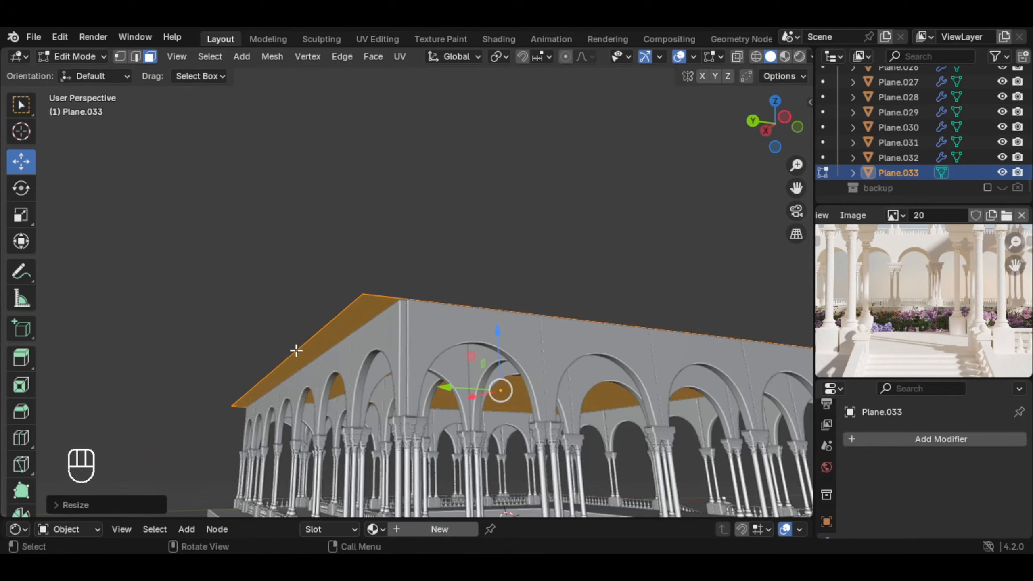
Move the plane's overhanging back edge about 6.1 m inward along Y to sit flush with the arcade, undoing the extra adjustment.
key("2")
left_click(289, 351)
left_click_drag(209, 371, 229, 372)
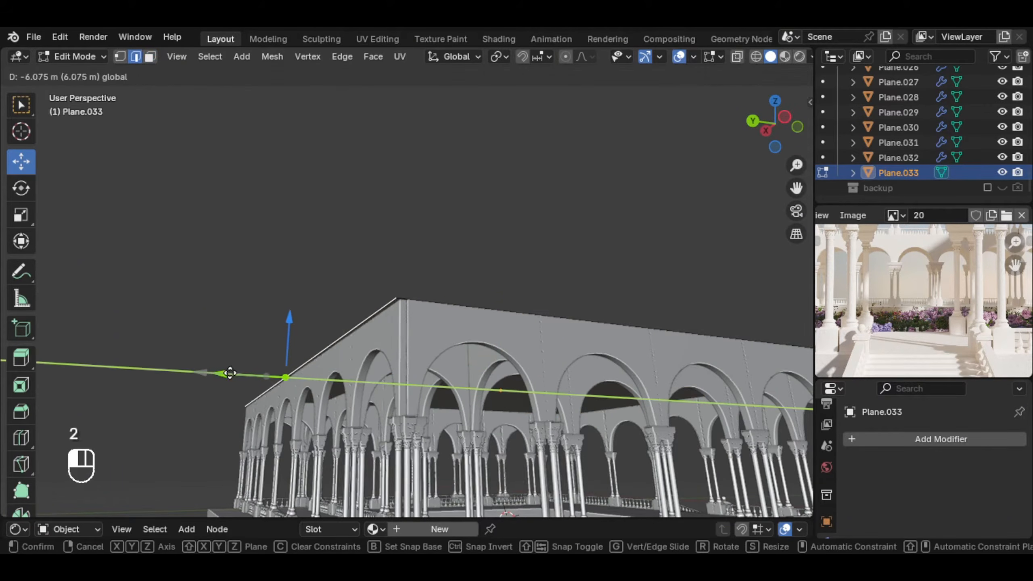
middle_click_drag(229, 371, 261, 438)
left_click_drag(261, 333, 261, 330)
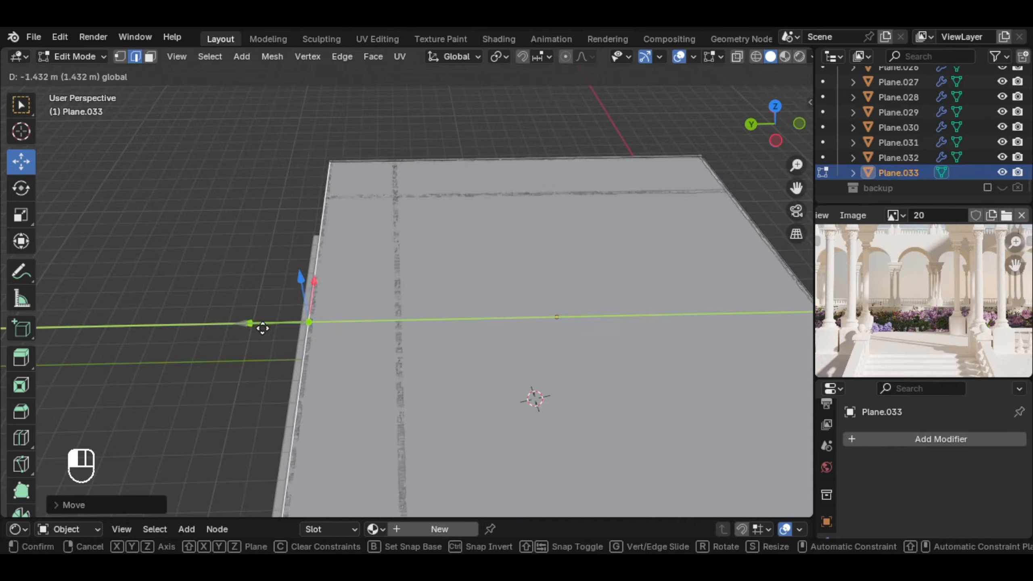
key("ctrl+z")
Inset the whole plane's face from the top view to form a border strip above the outer corridors.
key("Tab")
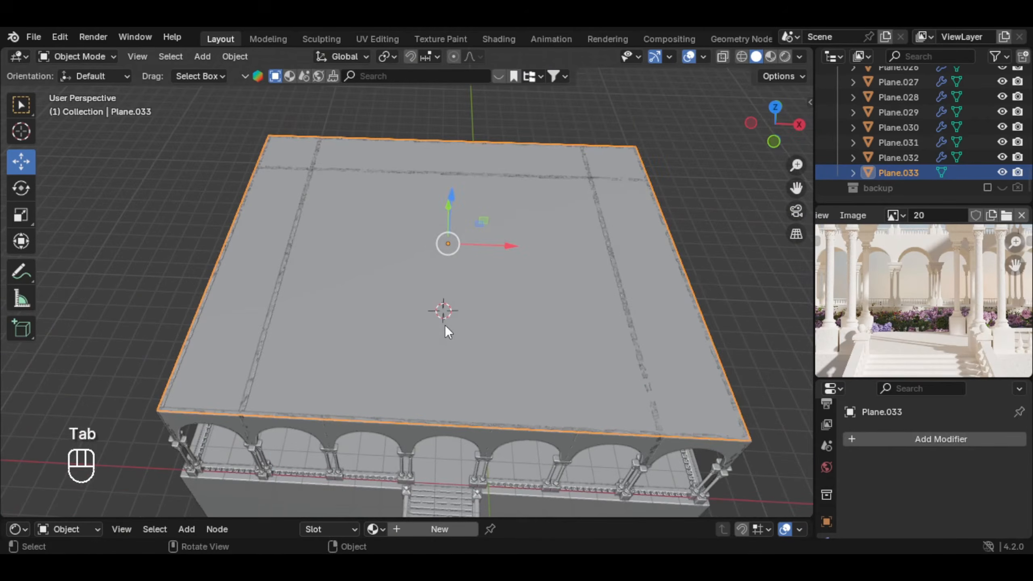
key("Tab")
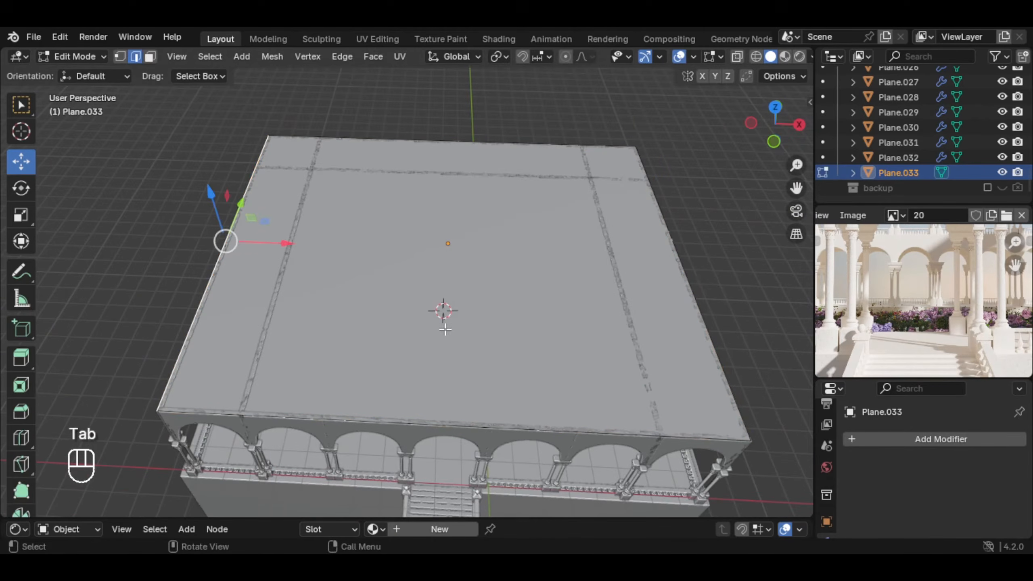
key("a")
key("KP_7")
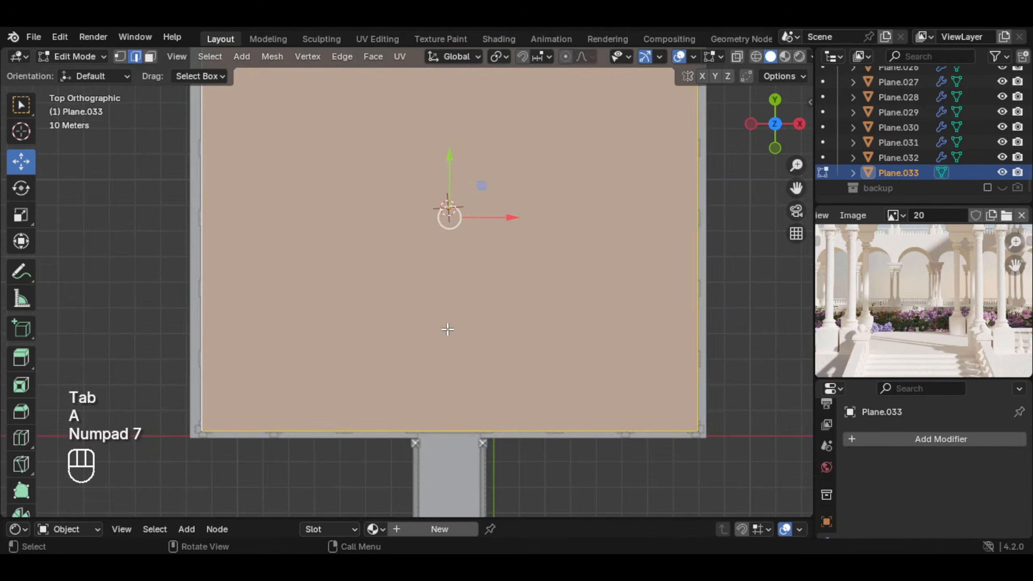
scroll(448, 330, "down", 3)
key("i")
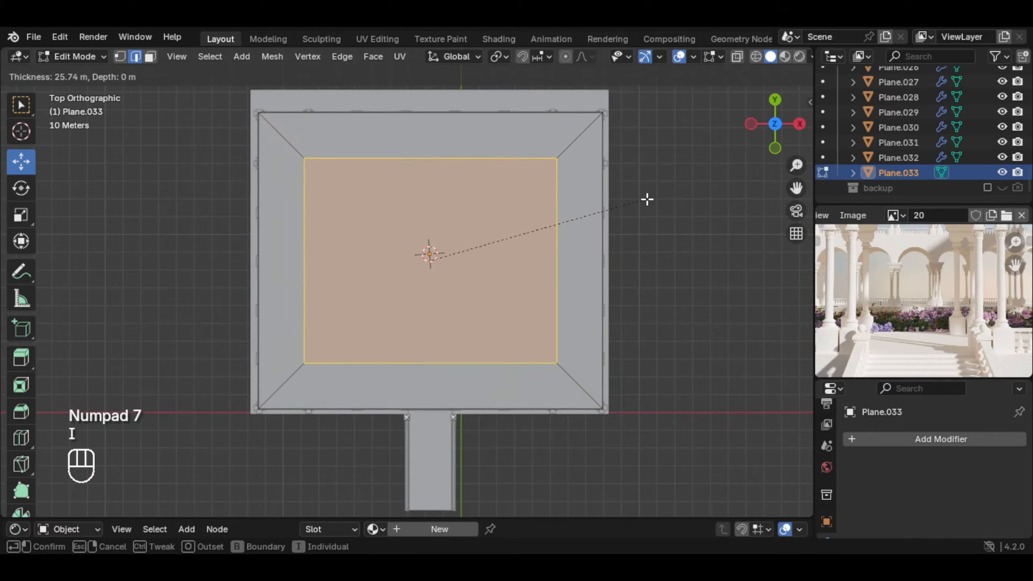
left_click(651, 200)
left_click(743, 57)
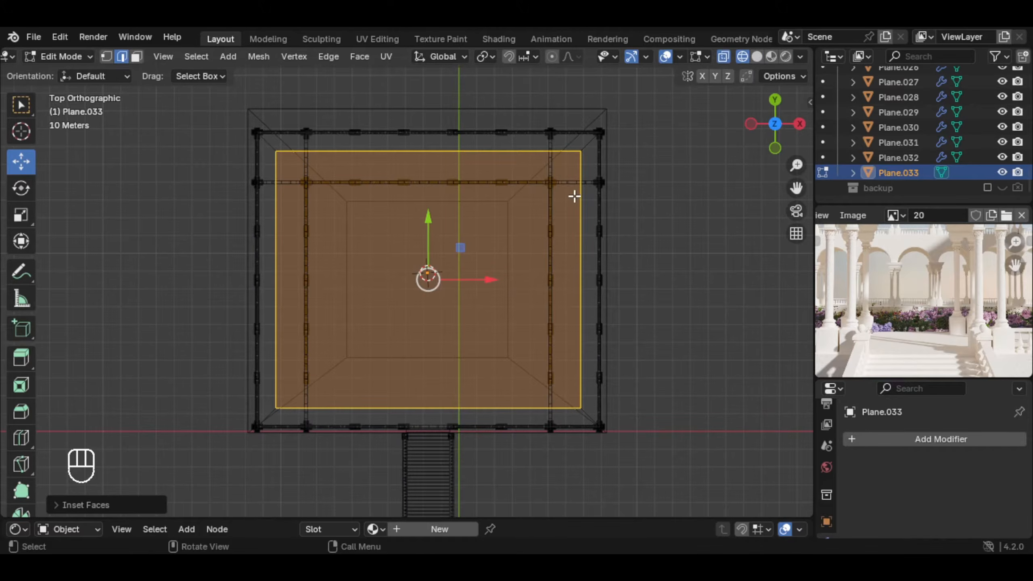
key("Tab")
key("shift+z")
Rename the plane as ceiling and hide it.
mouse_move(560, 125)
middle_mouse_down()
mouse_move(440, 123)
mouse_move(430, 246)
mouse_move(383, 258)
middle_mouse_up()
scroll(430, 246, "up", 3)
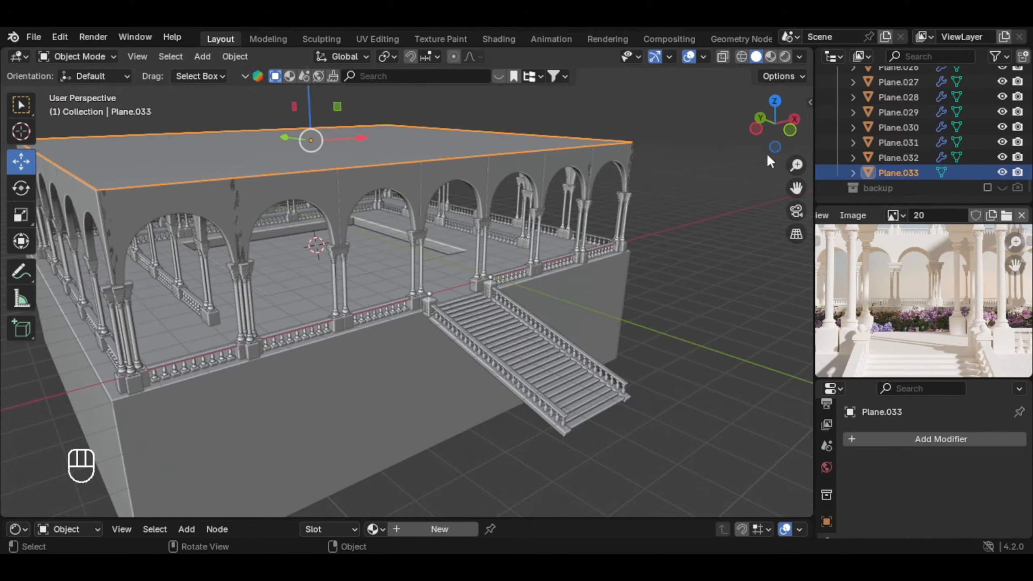
type("cei")
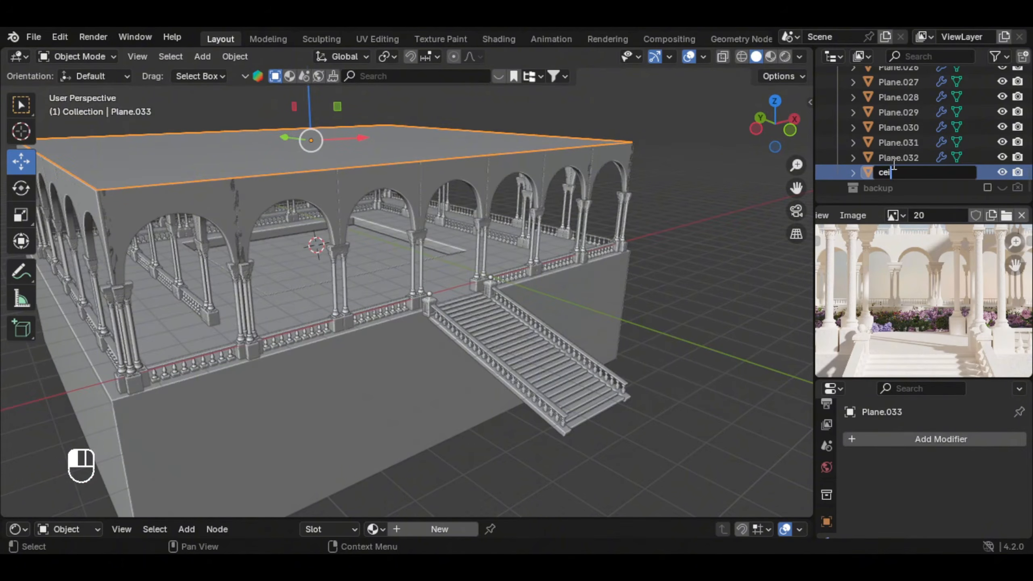
type("ling")
key("Return")
key("h")
Duplicate the inner back arcade with its columns and balustrades, and move the copy along Y to the front column line.
middle_click_drag(378, 134, 528, 263)
left_click(276, 230)
left_click(287, 272, "shift")
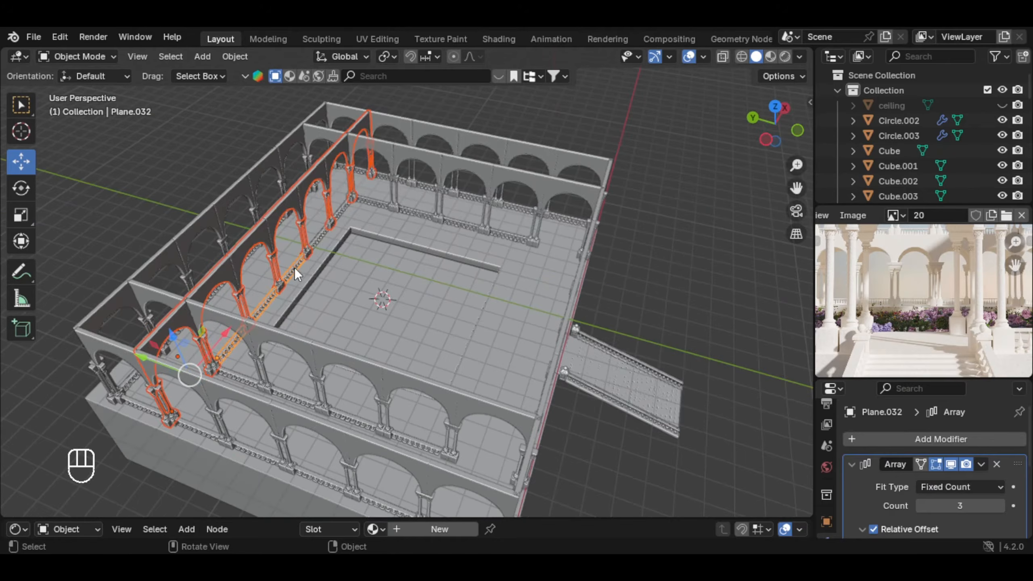
key("shift+d")
left_click_drag(187, 327, 401, 415)
key("KP_7")
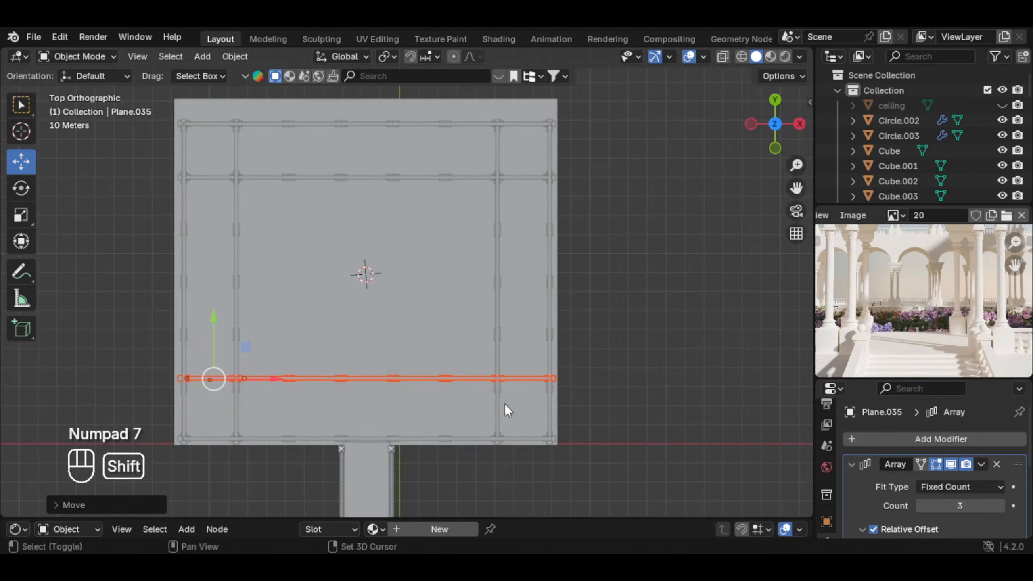
scroll(509, 410, "up", 6)
key("g")
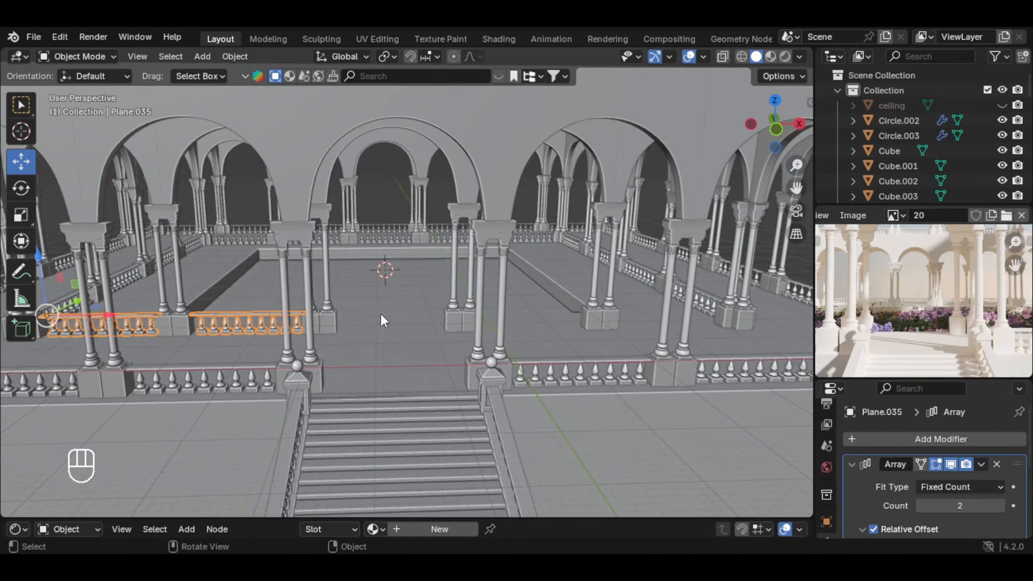
Duplicate the inner front arcade's two-bay balustrade and move the copy along X to fill the bays across the central opening.
key("shift+d")
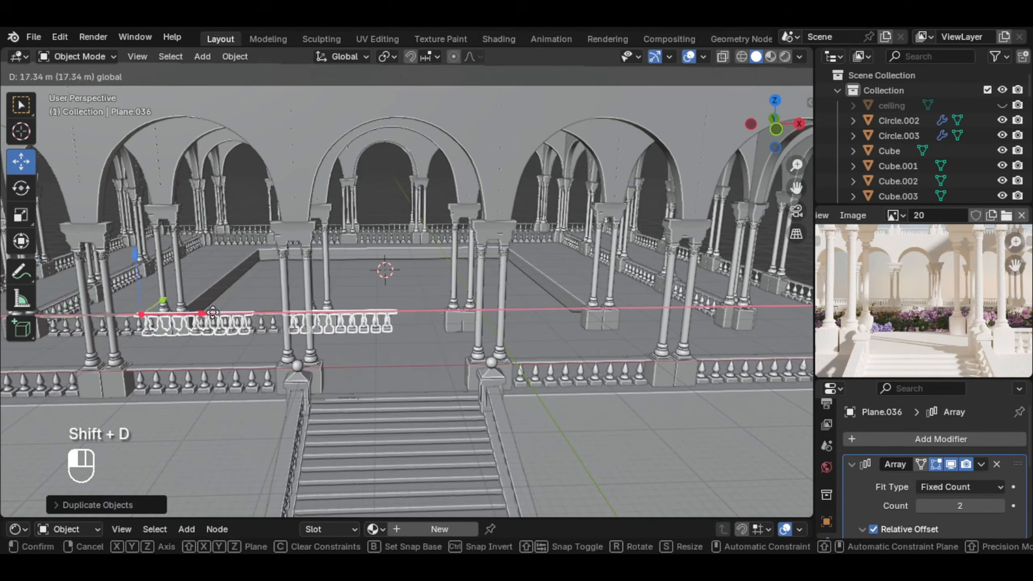
left_click_drag(213, 313, 541, 316)
middle_click_drag(538, 324, 394, 316, "shift")
scroll(394, 316, "up", 4)
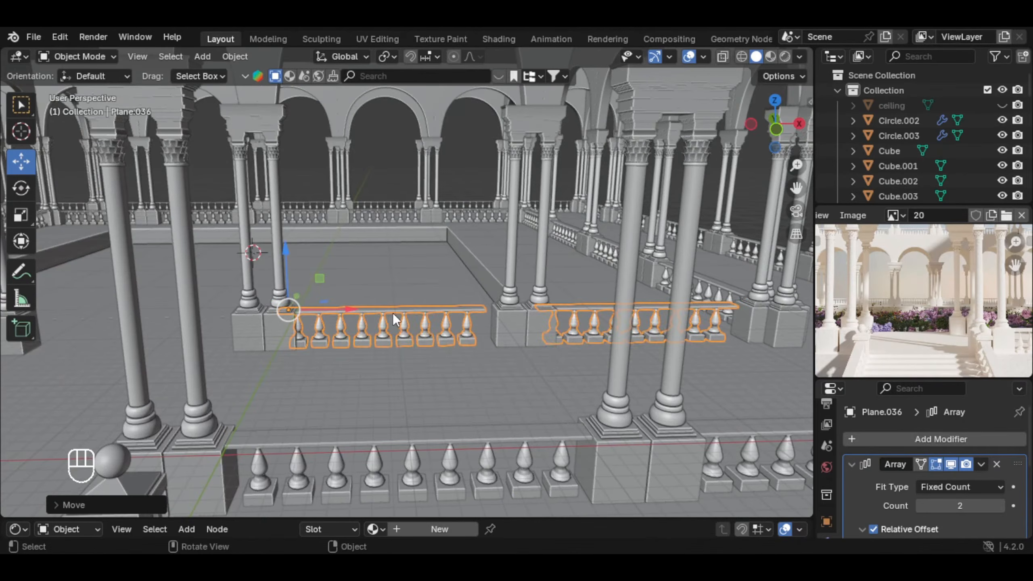
left_click_drag(360, 315, 377, 316)
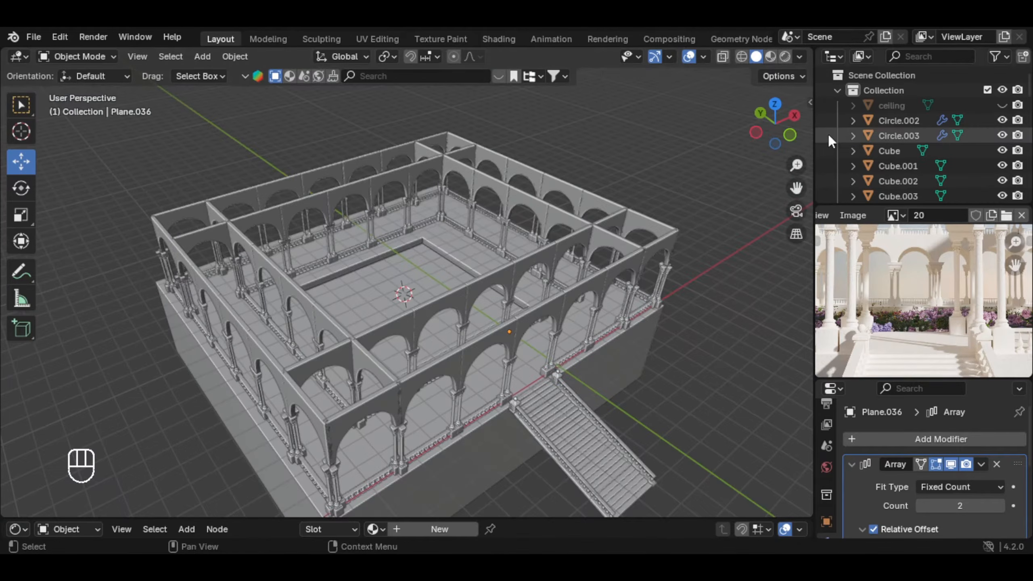
Unhide the ceiling and scale its inset face by about 0.86, then along Y, to match the inner arcades.
left_click(1004, 105)
left_click(540, 220)
middle_click_drag(539, 229, 560, 246, "shift")
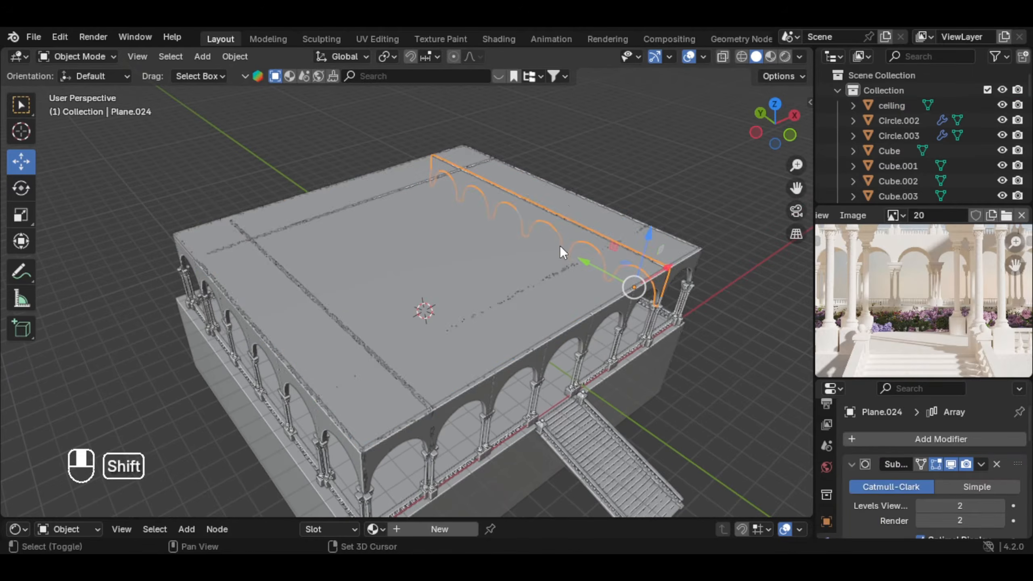
left_click(569, 205)
key("Tab")
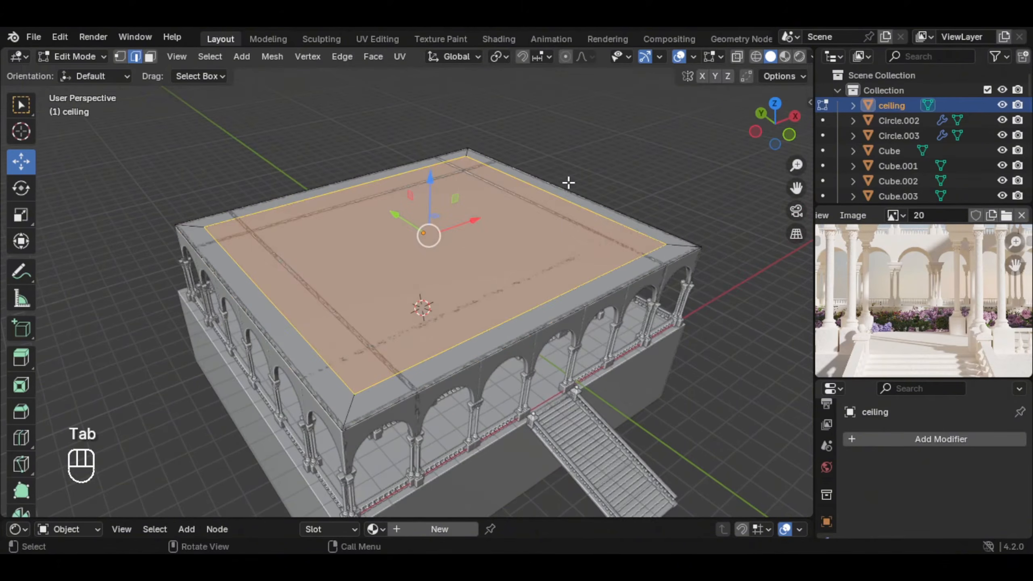
left_click(755, 56)
key("KP_7")
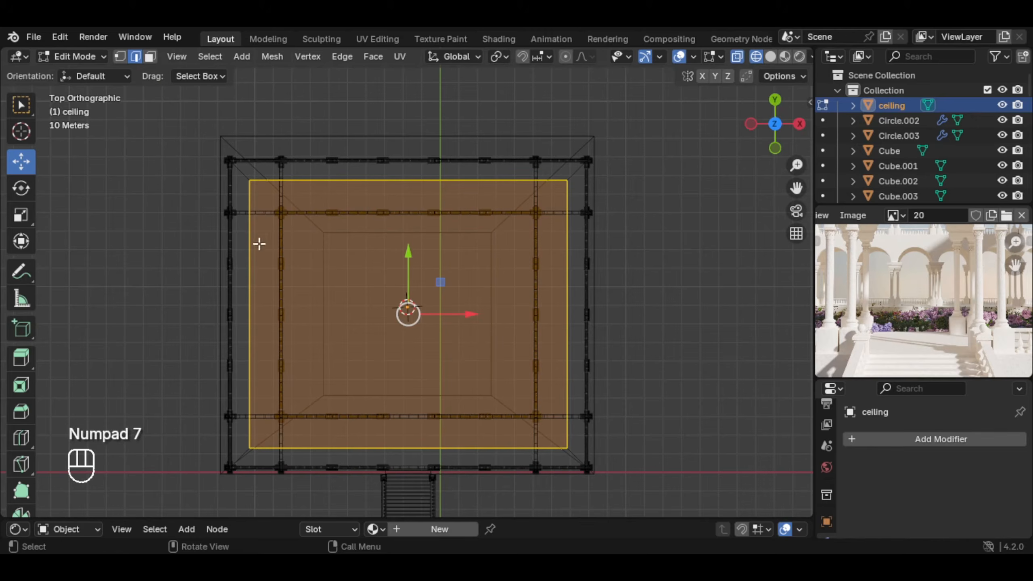
key("s")
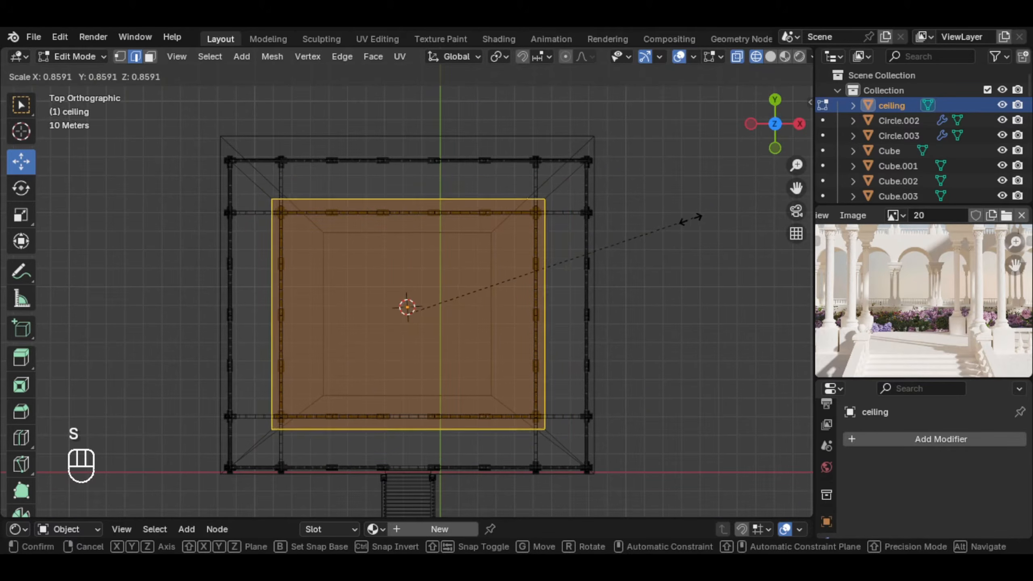
left_click(687, 222)
key("s")
key("y")
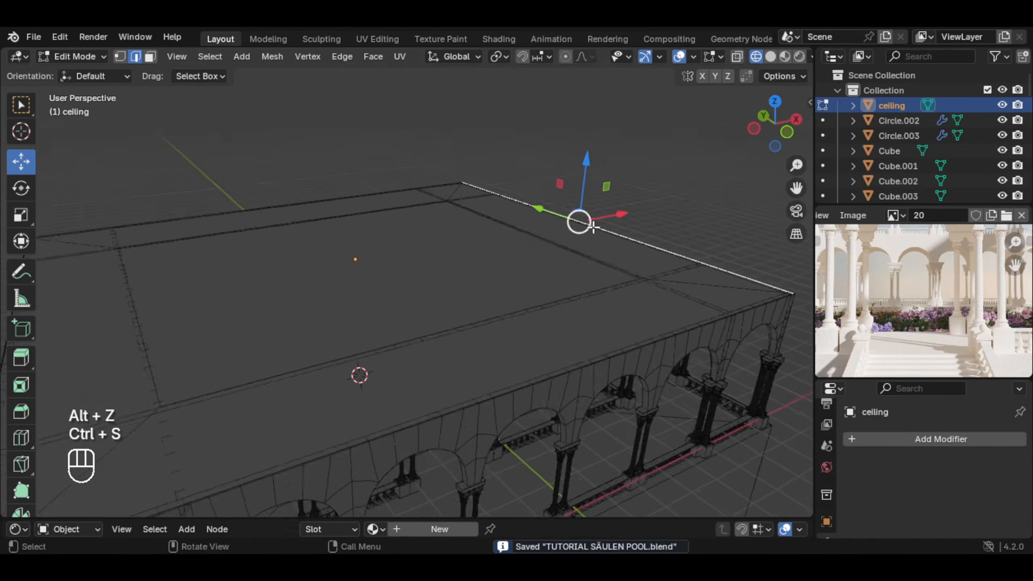
Delete the ceiling's central inset face to open the roof above the courtyard.
scroll(586, 232, "down", 1)
middle_click_drag(524, 258, 580, 266, "shift")
scroll(484, 281, "up", 2)
key("3")
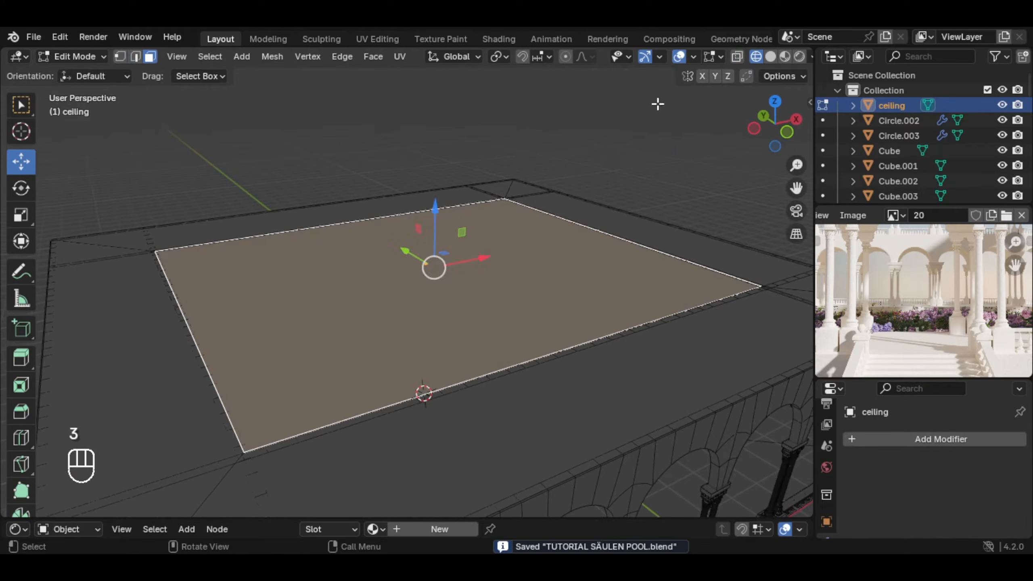
left_click(770, 56)
key("x")
left_click(482, 267)
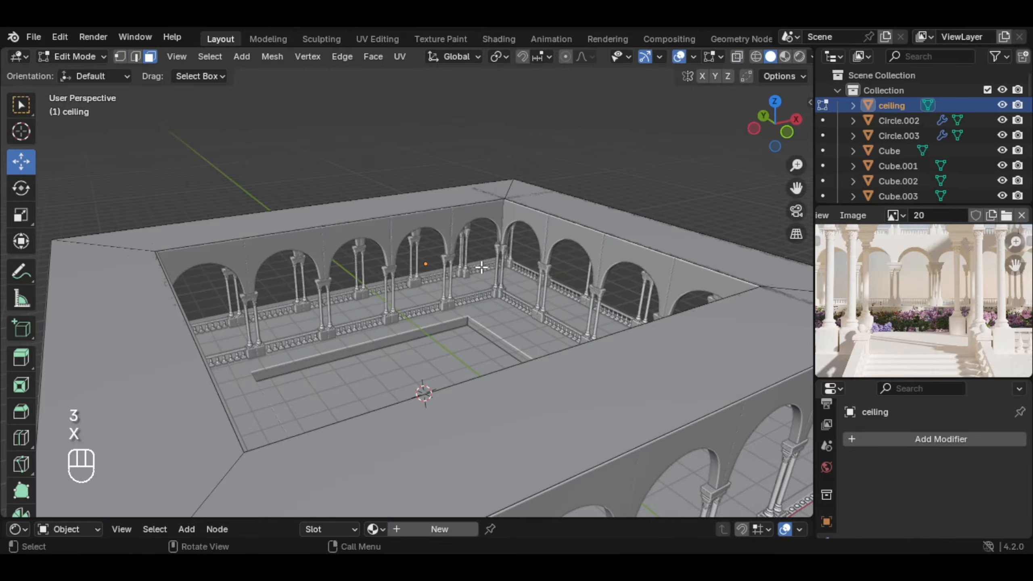
key("Tab")
Add a Solidify modifier to the ceiling with a thickness of 0.494 m and an offset of 0.4333.
middle_click_drag(528, 293, 468, 324, "shift")
middle_click_drag(468, 324, 386, 358)
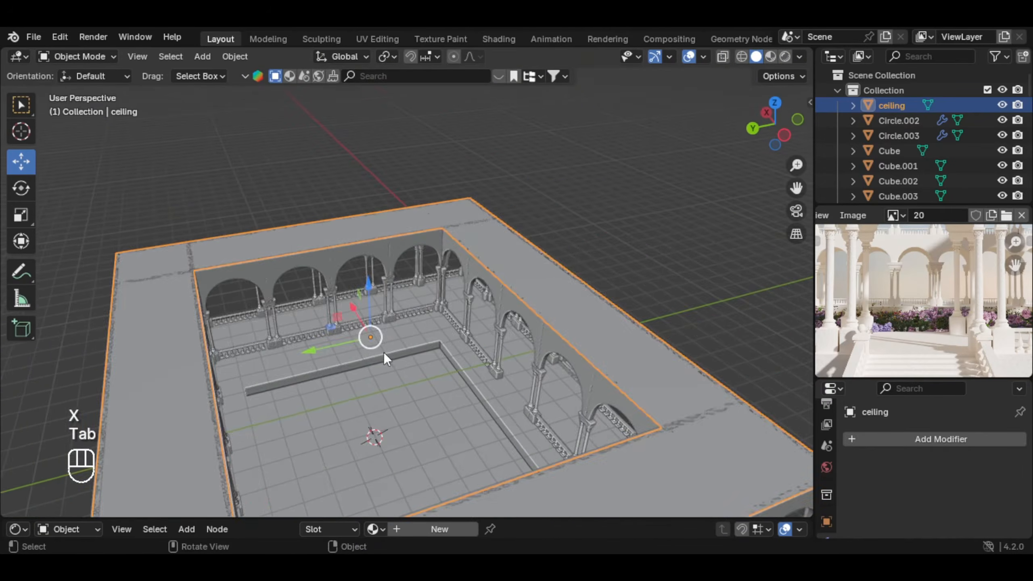
scroll(488, 319, "up", 4)
scroll(497, 310, "down", 4)
middle_click_drag(497, 310, 680, 305)
scroll(682, 323, "up", 3)
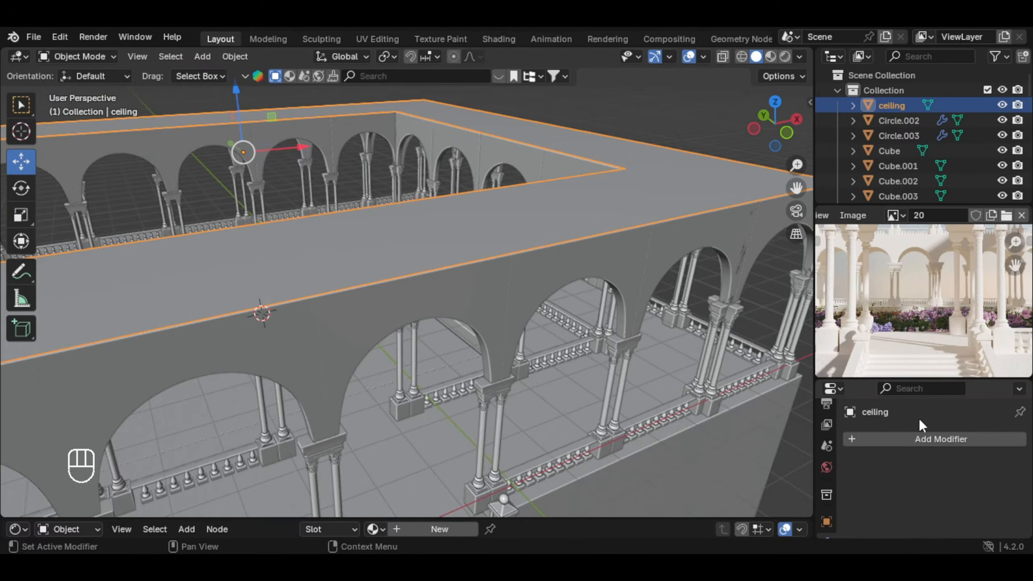
left_click(938, 436)
type("s")
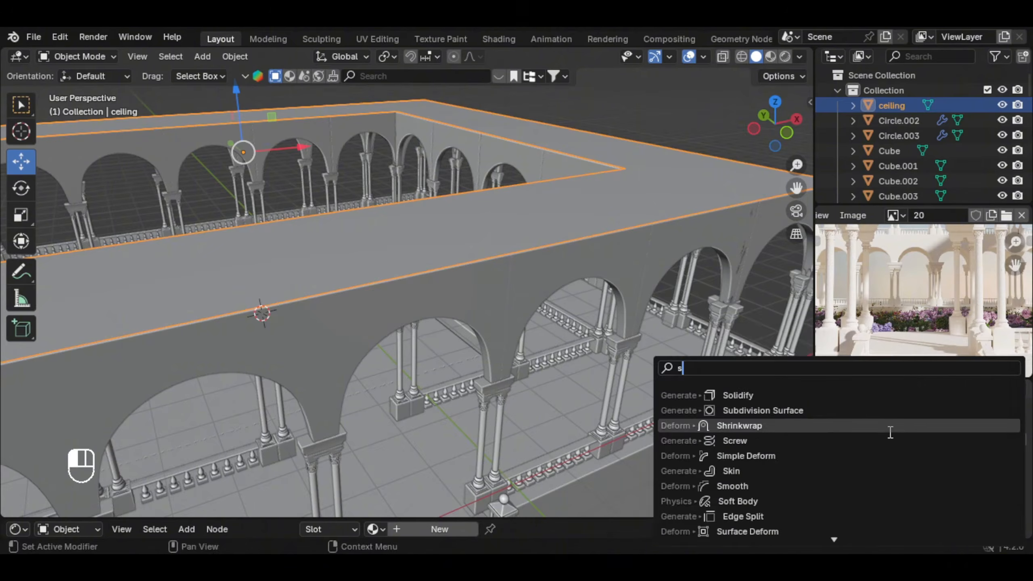
type("l")
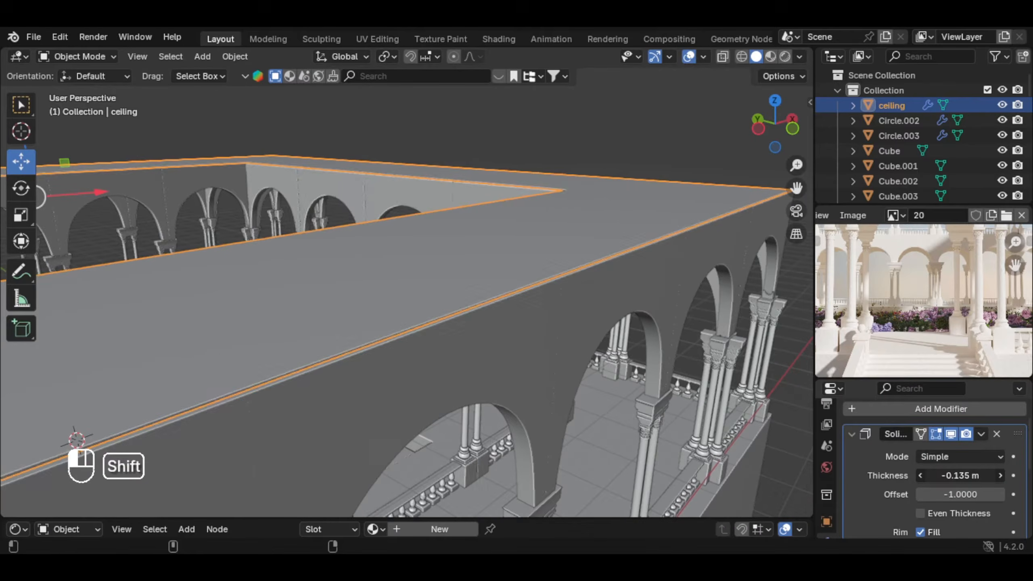
left_click_drag(952, 475, 976, 475, "shift")
middle_click_drag(655, 325, 711, 263)
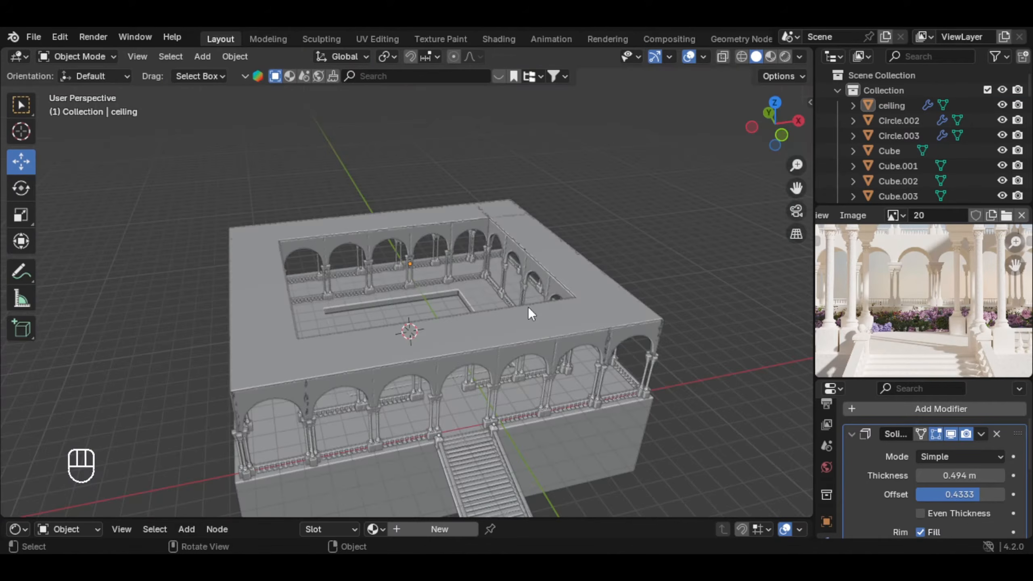
Select all ground-floor arcades, columns and balustrades, leaving out the staircase's railings and posts.
key("KP_1")
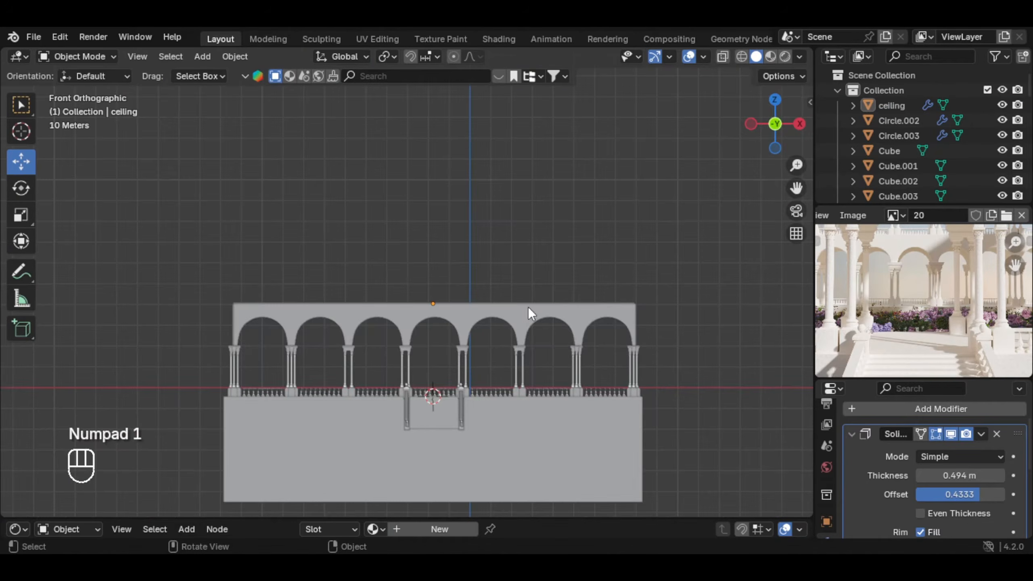
key("alt+z")
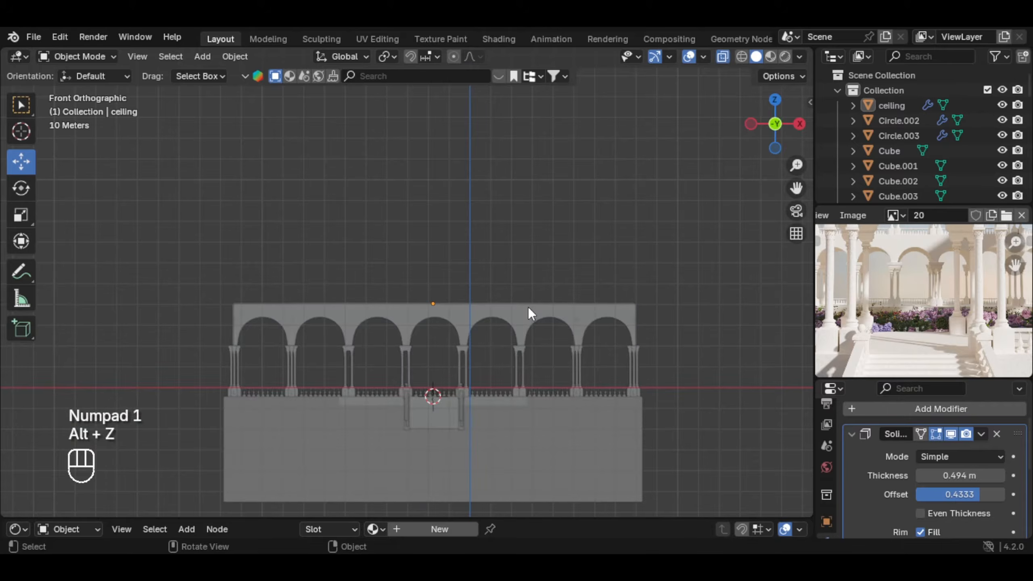
scroll(529, 309, "down", 1)
left_click_drag(228, 297, 694, 362)
middle_click_drag(632, 361, 525, 345, "shift")
scroll(488, 354, "up", 3)
key("c")
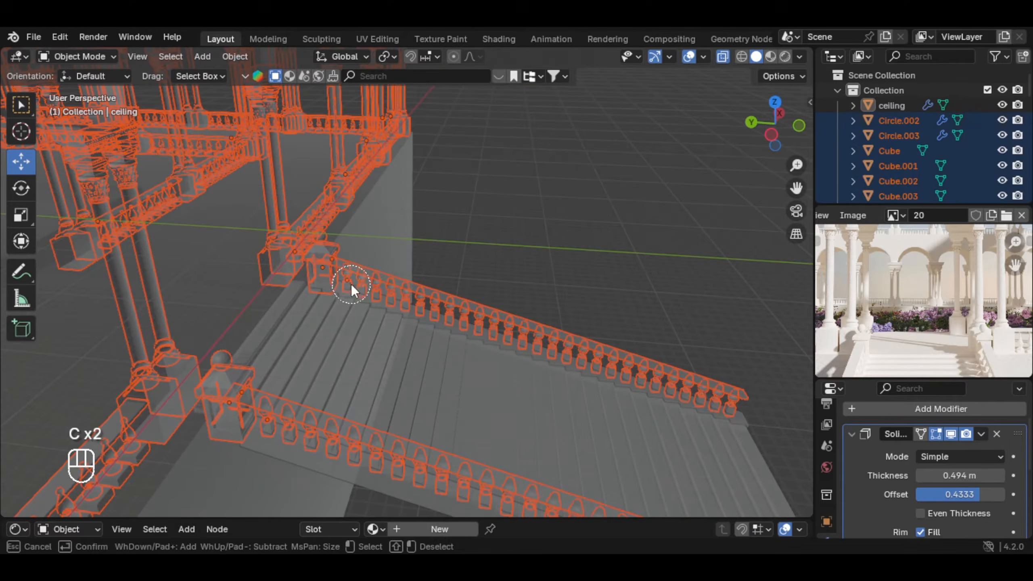
middle_click(351, 284)
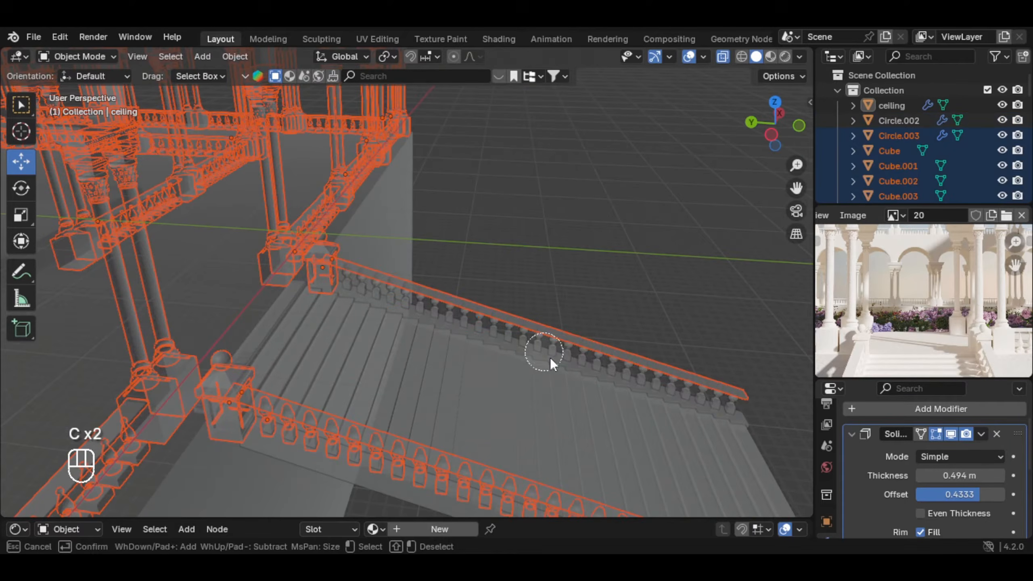
middle_click(338, 282)
right_click(336, 270)
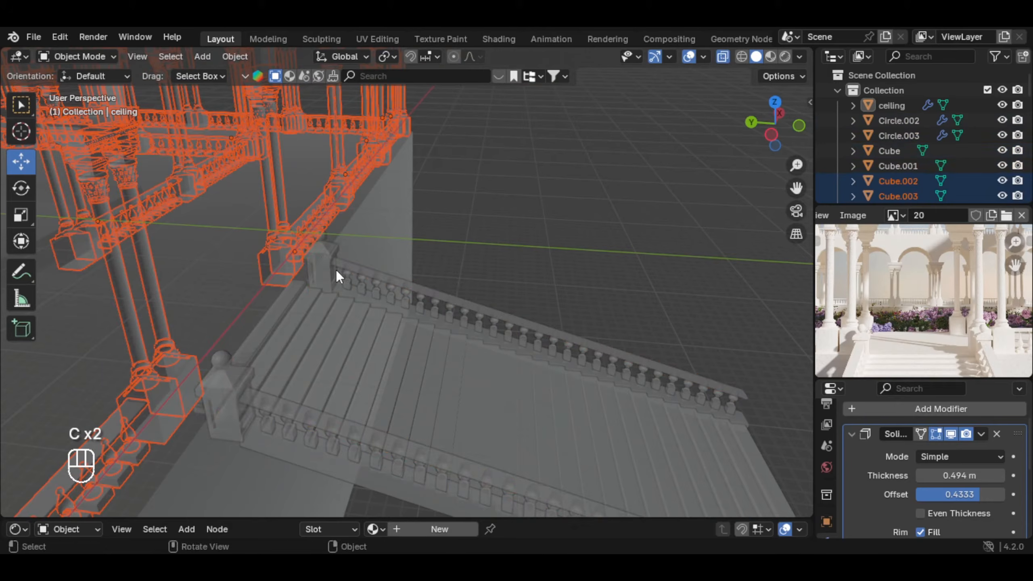
Duplicate the selected arcades, columns and balustrades and move the copy up about 44.3 m along Z as an upper floor.
scroll(336, 271, "down", 5)
middle_click_drag(336, 270, 536, 322, "shift")
scroll(377, 347, "down", 3)
key("KP_1")
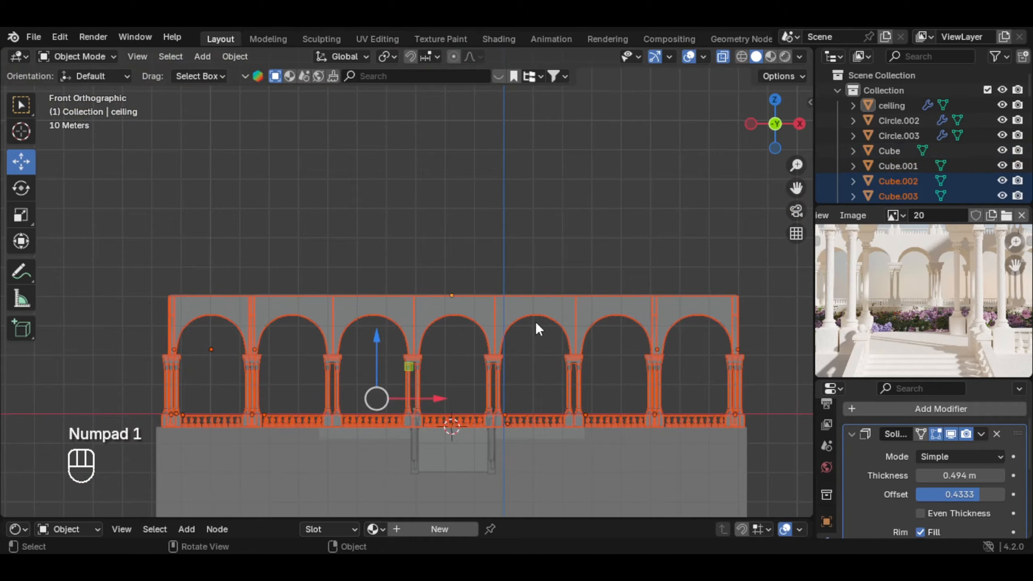
key("shift+d")
right_click(559, 352)
key("g")
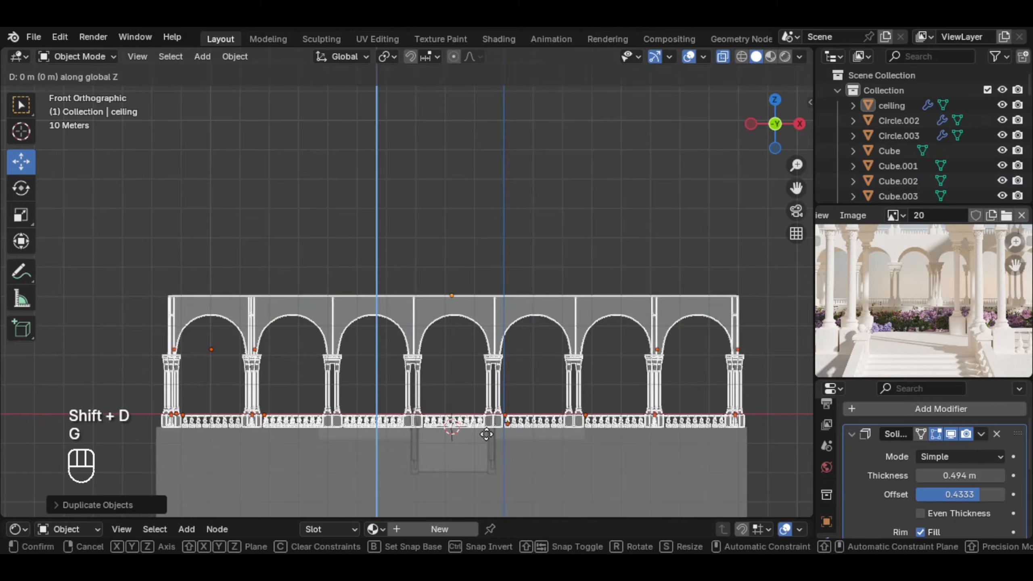
key("ctrl")
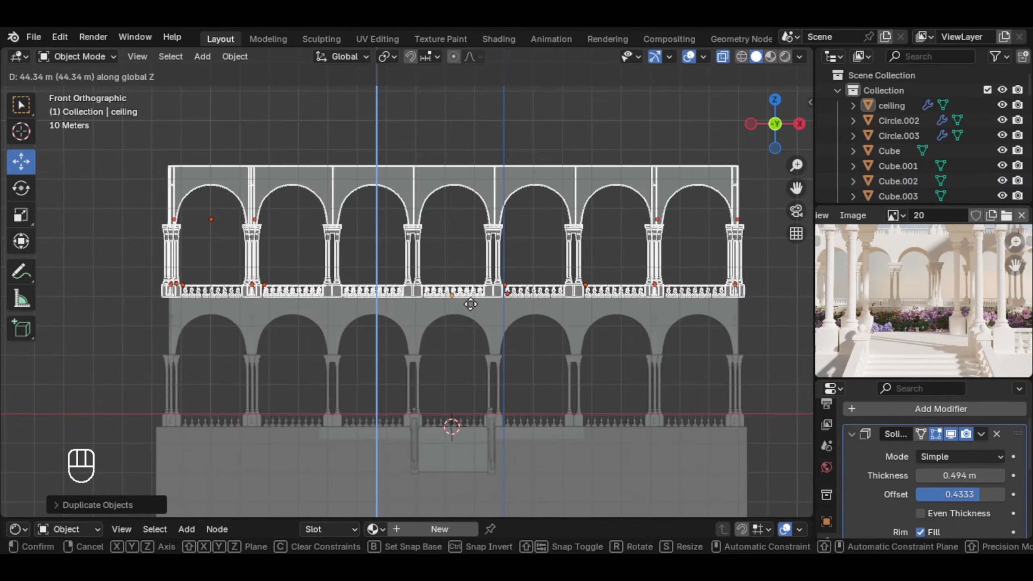
left_click(471, 303)
Lower the upper floor's arcades and balustrades about 0.23 m along Z so they rest on the ceiling slab.
middle_click_drag(478, 272, 484, 362)
scroll(488, 358, "up", 8)
middle_click_drag(488, 359, 535, 263)
key("alt+z")
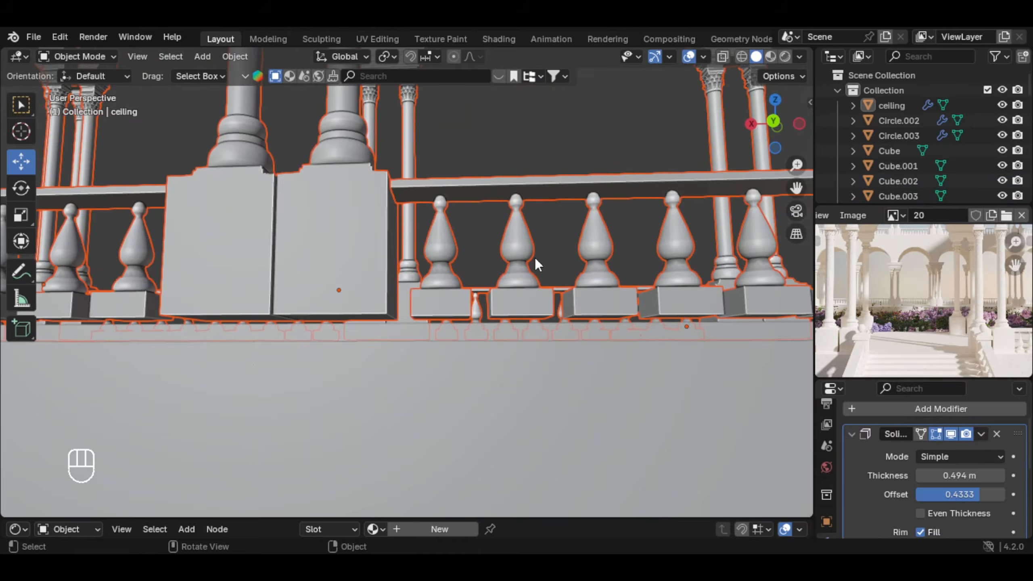
key("g")
key("z")
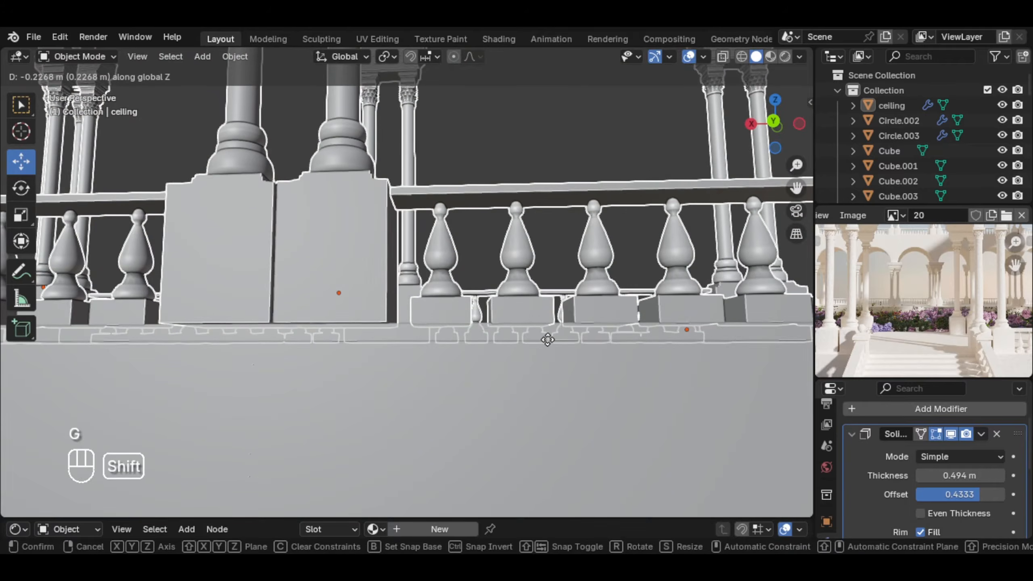
left_click(502, 244)
middle_click_drag(502, 244, 586, 232)
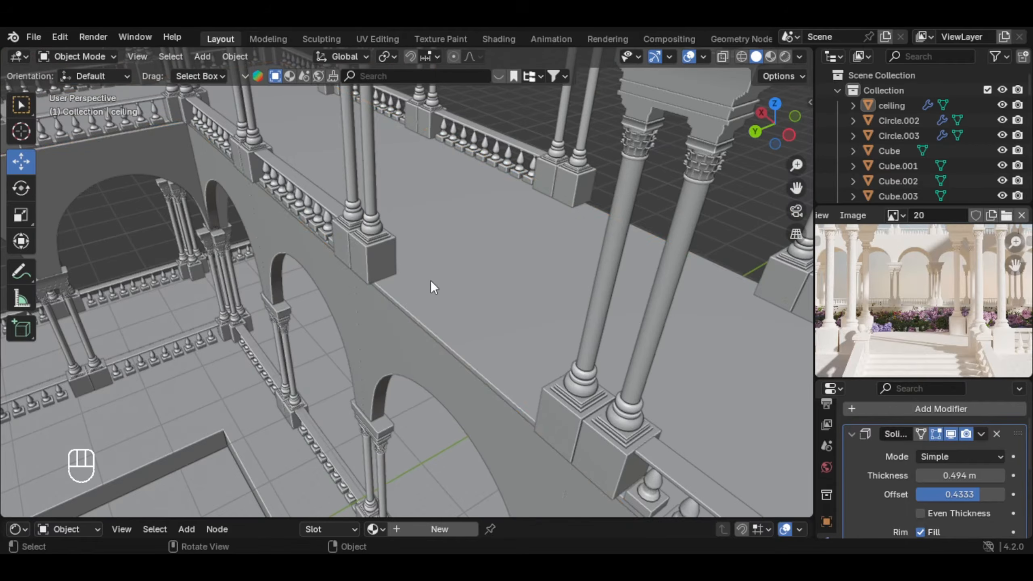
Scale the ceiling's inner edge loop in X and Y only to adjust the slab edge beneath the upper arcades.
left_click(431, 280)
scroll(427, 260, "down", 3)
key("Tab")
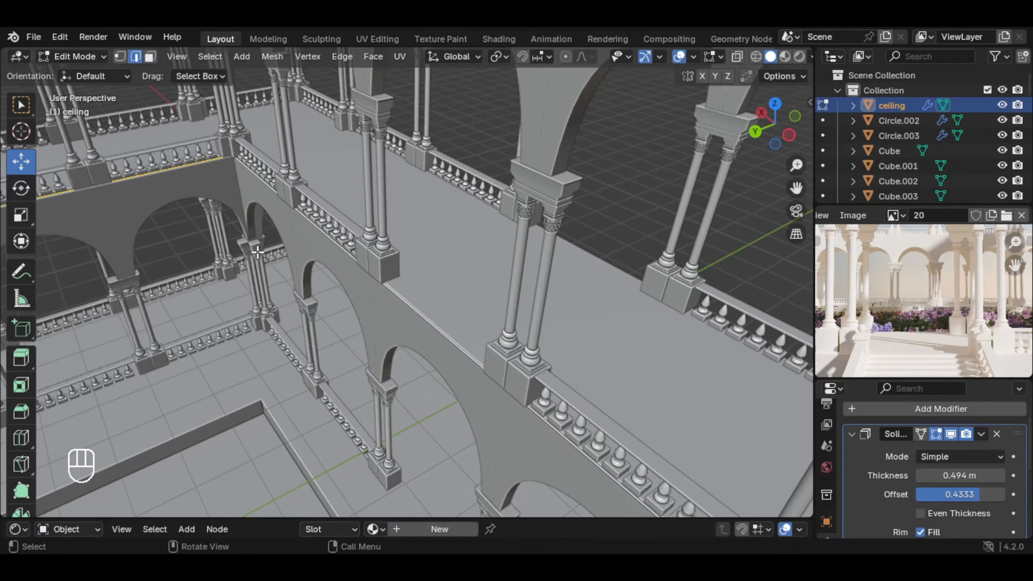
scroll(366, 274, "down", 3)
scroll(400, 312, "up", 3)
scroll(420, 311, "up", 1, "alt")
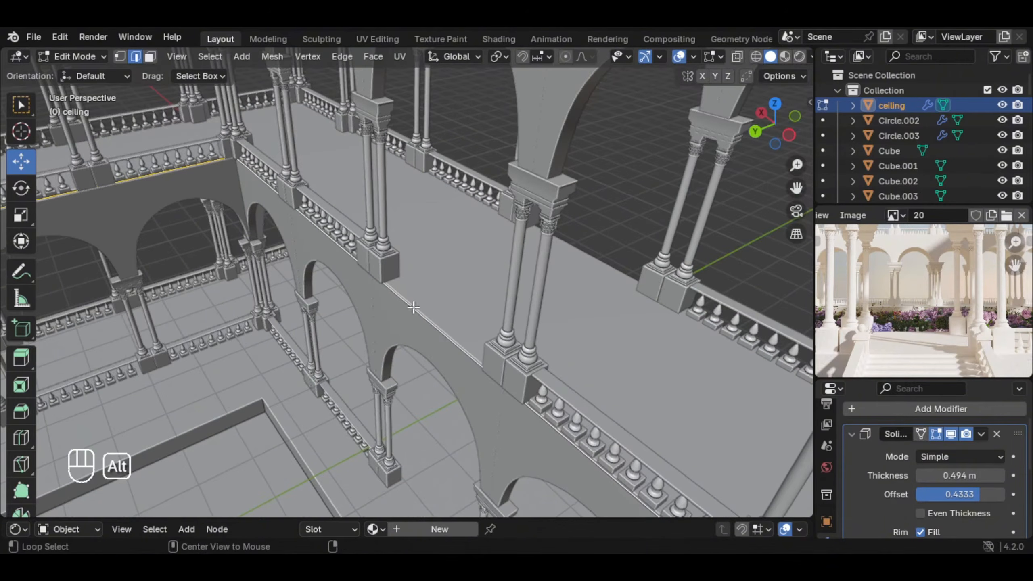
key("s")
key("s")
key("shift+z")
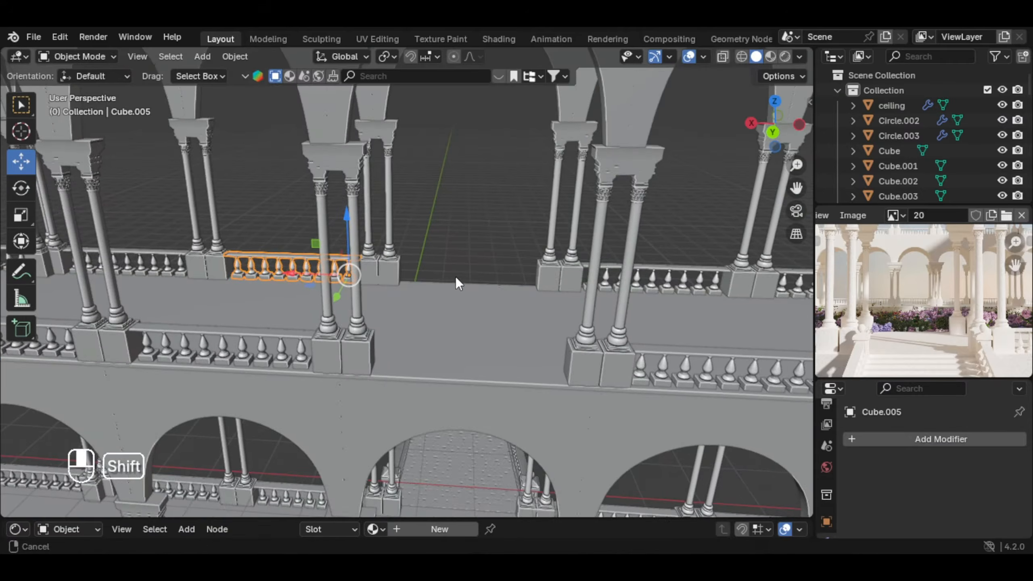
Duplicate the upper floor's outer front balustrade section and move the copy along X into the open central bay.
scroll(457, 282, "up", 4)
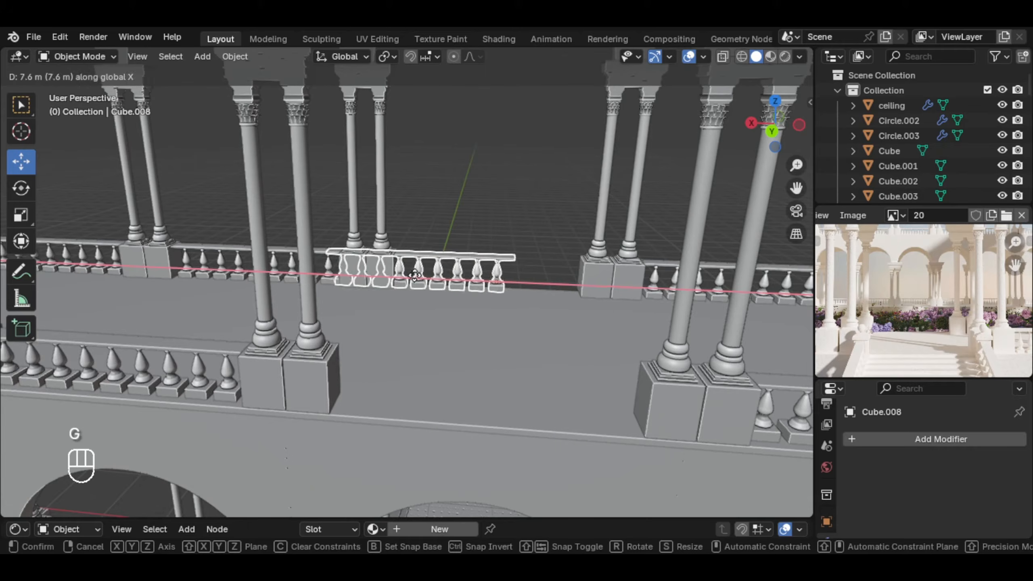
left_click(468, 285)
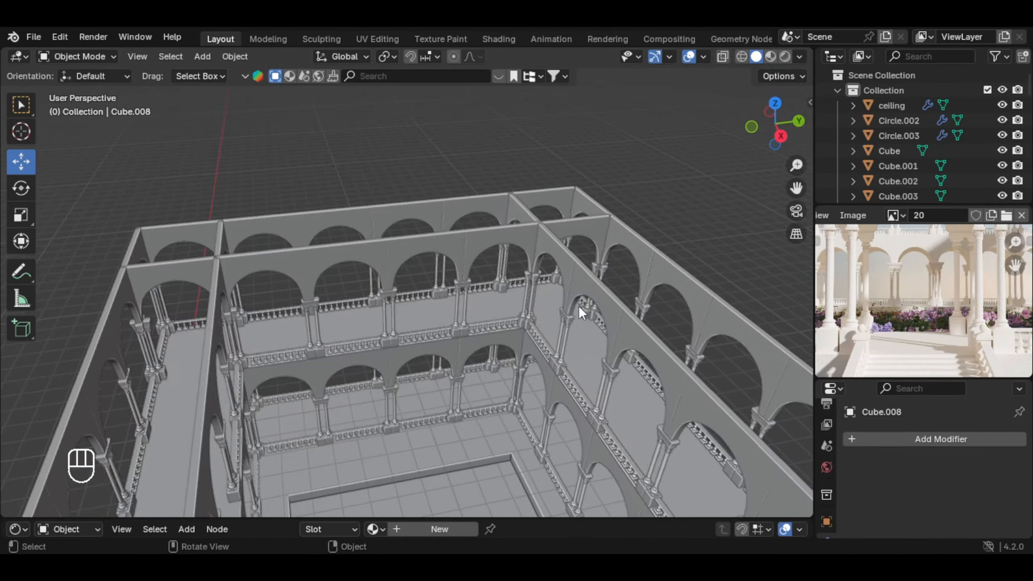
middle_click_drag(579, 306, 495, 297)
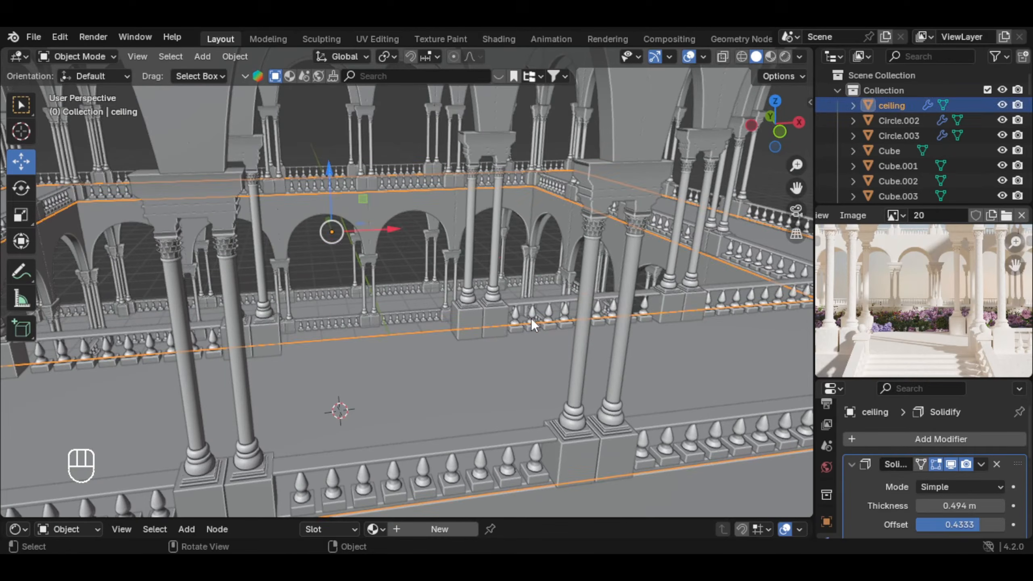
Set the array count of the upper floor's inner front balustrade to 3 to fill its central bay.
left_click(531, 318)
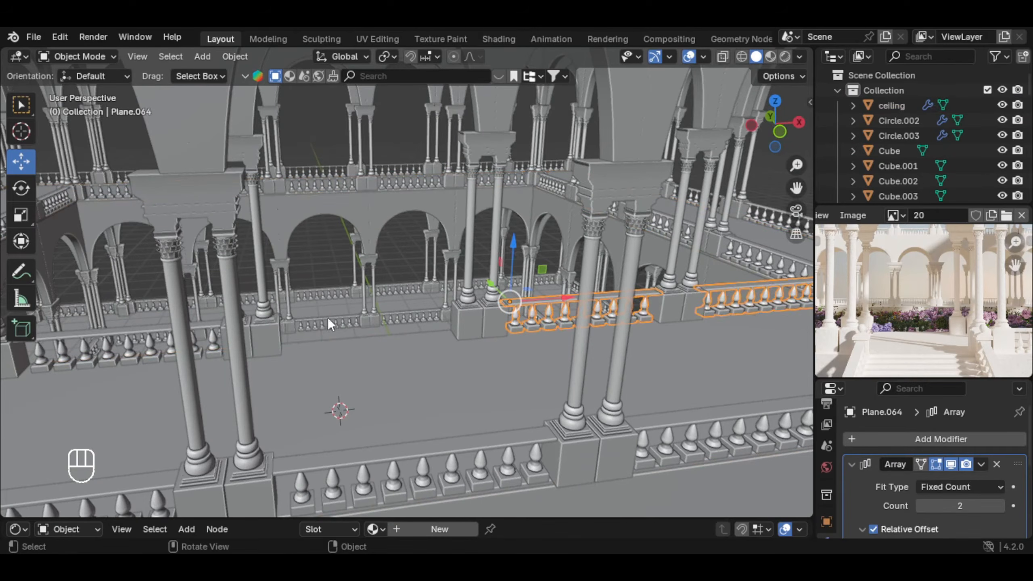
left_click(111, 350)
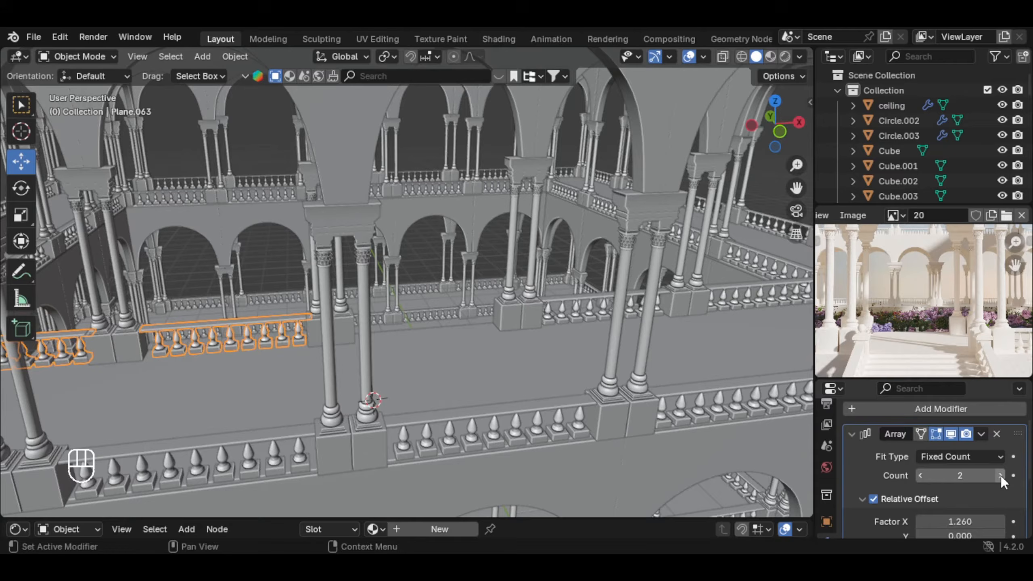
left_click(1001, 476)
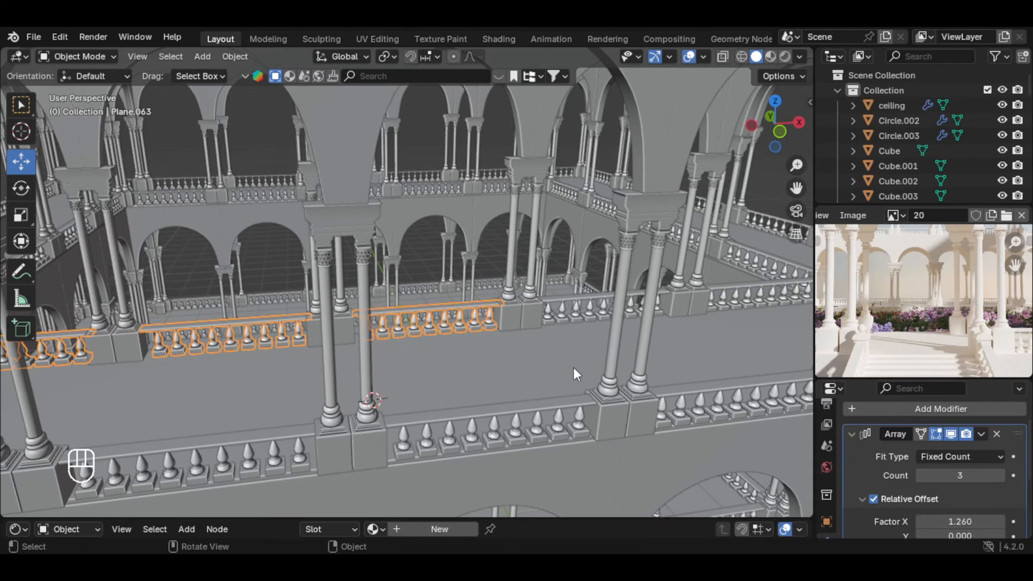
Duplicate the ceiling slab and move the copy up along Z to the top of the upper-floor arcades.
left_click(532, 351)
scroll(525, 350, "down", 2)
middle_click_drag(517, 350, 494, 349)
scroll(495, 349, "down", 4)
scroll(496, 349, "down", 2)
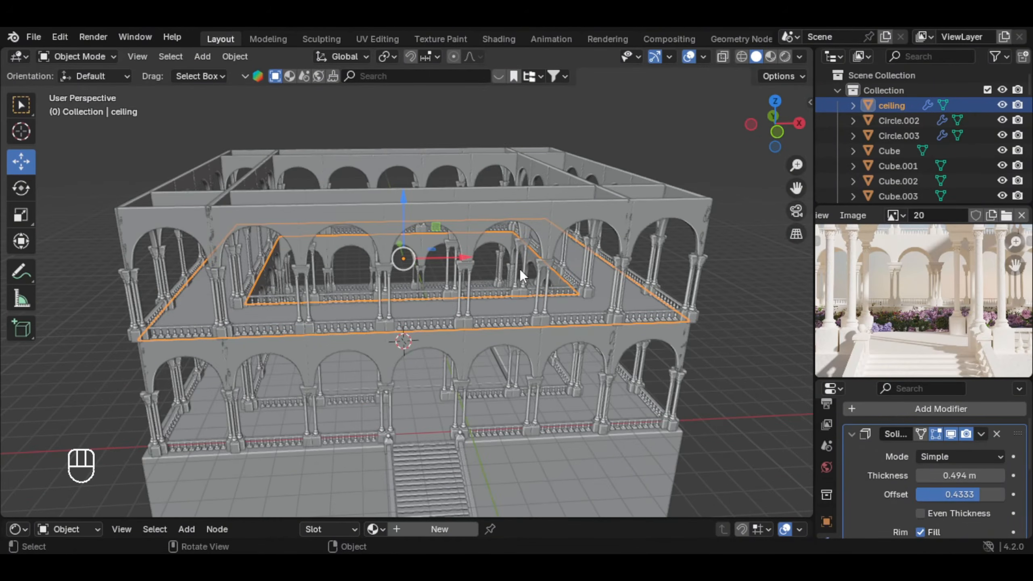
left_click(732, 264)
scroll(566, 271, "down", 2)
middle_click_drag(566, 320, 567, 302, "shift")
middle_click_drag(651, 267, 547, 287)
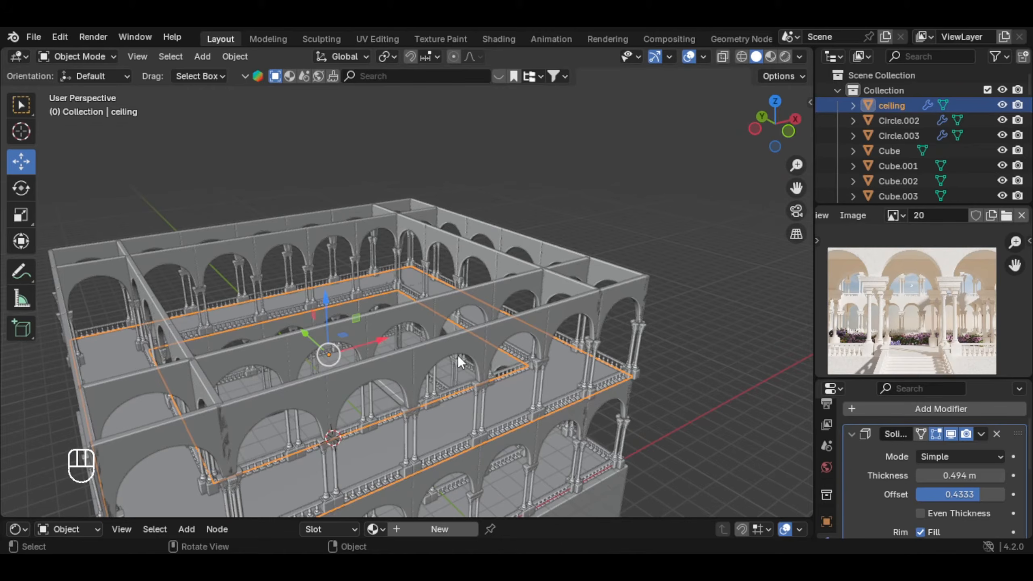
key("shift+d")
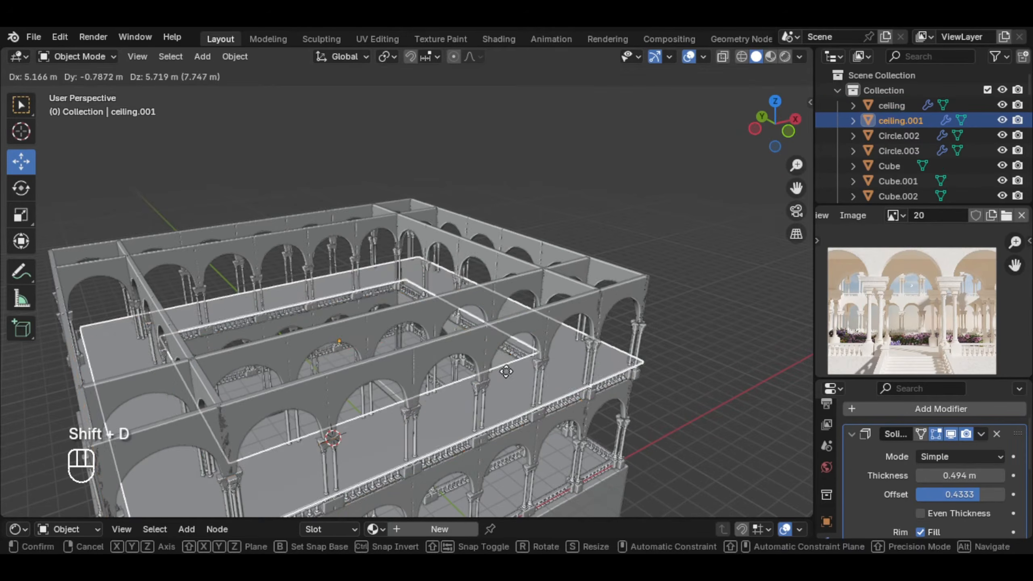
right_click(475, 401)
key("g")
key("z")
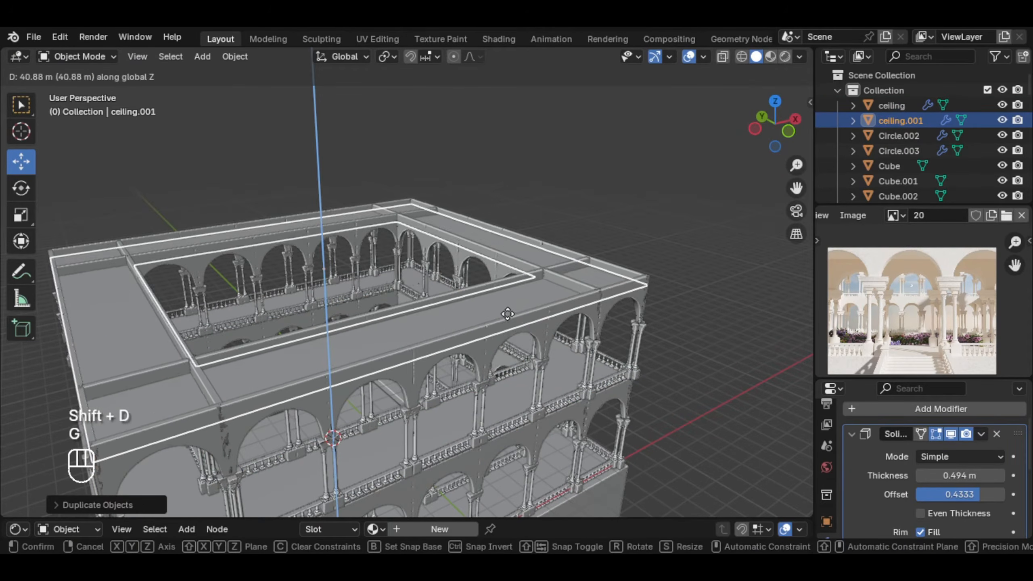
left_click(537, 275)
left_click(603, 238)
Examine the crescent moon and the surrounding arches in the reference image.
middle_click_drag(603, 240, 468, 256)
scroll(928, 320, "up", 3)
scroll(922, 282, "up", 6)
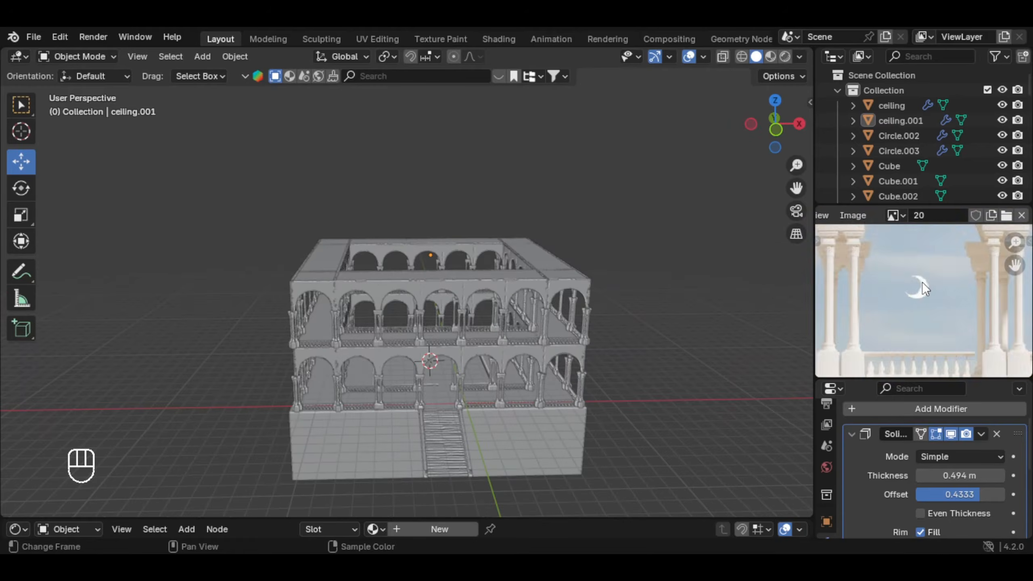
middle_click_drag(924, 283, 919, 252, "shift")
scroll(922, 285, "down", 8)
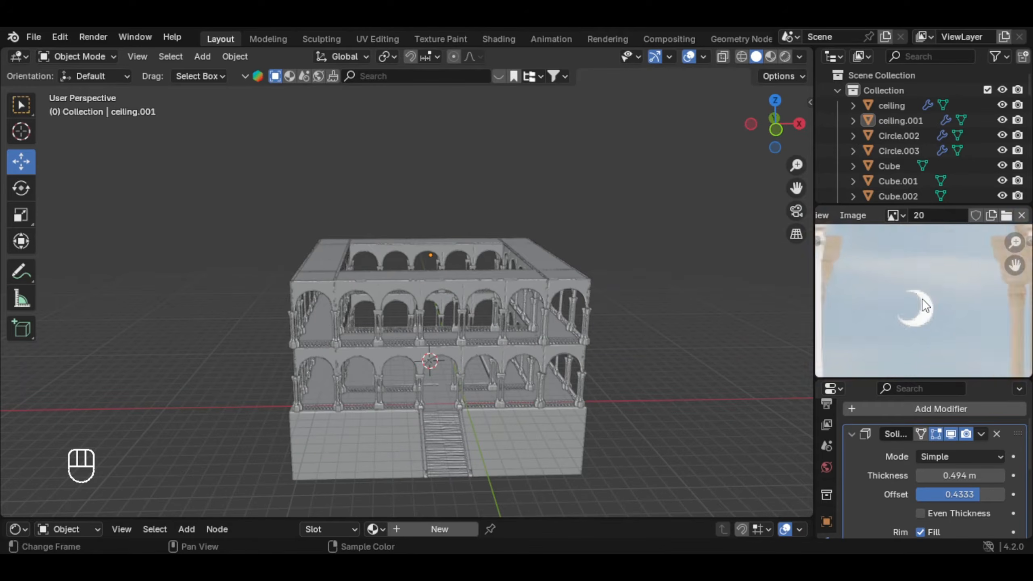
scroll(935, 303, "down", 3)
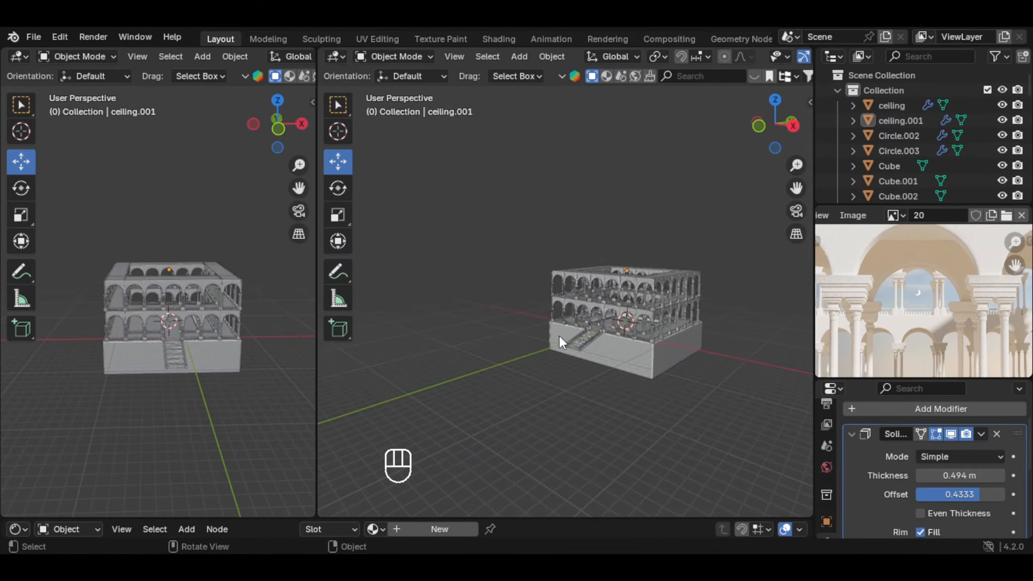
Split the 3D view into two viewports and hide the toolbar in the narrower one.
middle_click_drag(558, 337, 467, 314, "shift")
key("t")
key("t")
key("t")
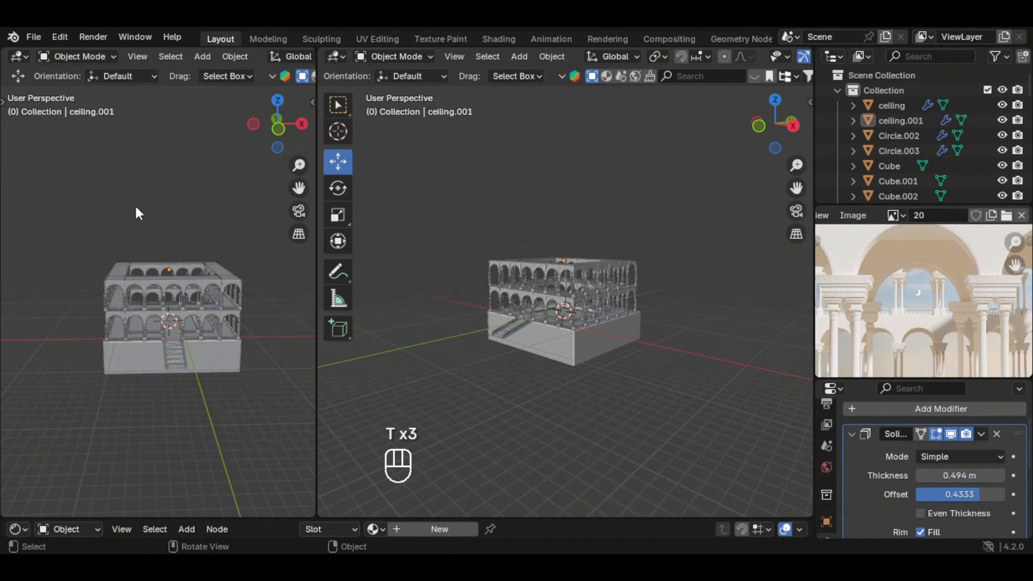
Hide the gizmos and overlays in the narrower 3D viewport.
scroll(275, 59, "down", 10)
left_click(165, 56)
left_click(192, 56)
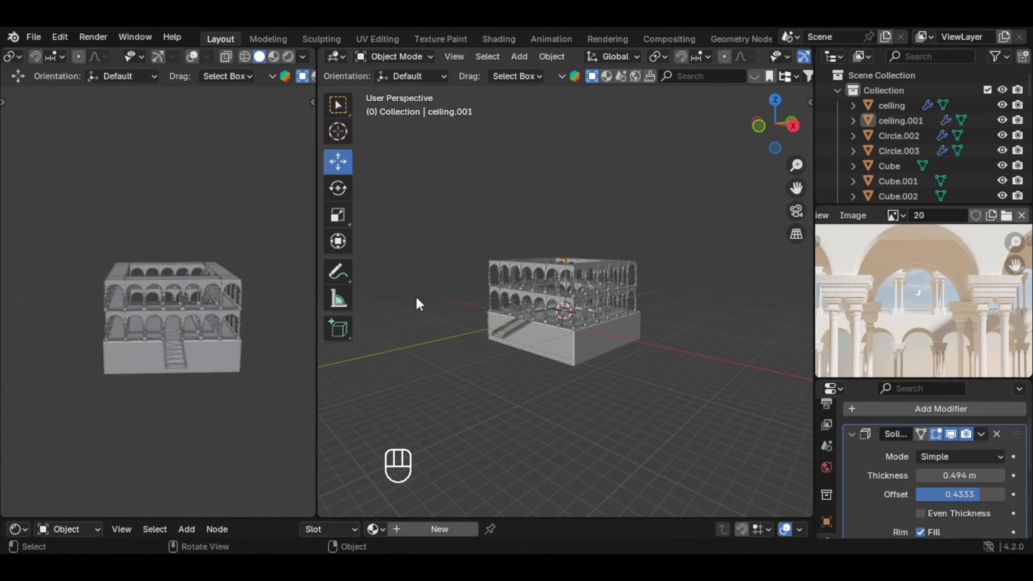
Add a camera, clear its rotation and rotate it 90° about the X axis.
middle_click_drag(541, 309, 507, 294, "shift")
key("shift+a")
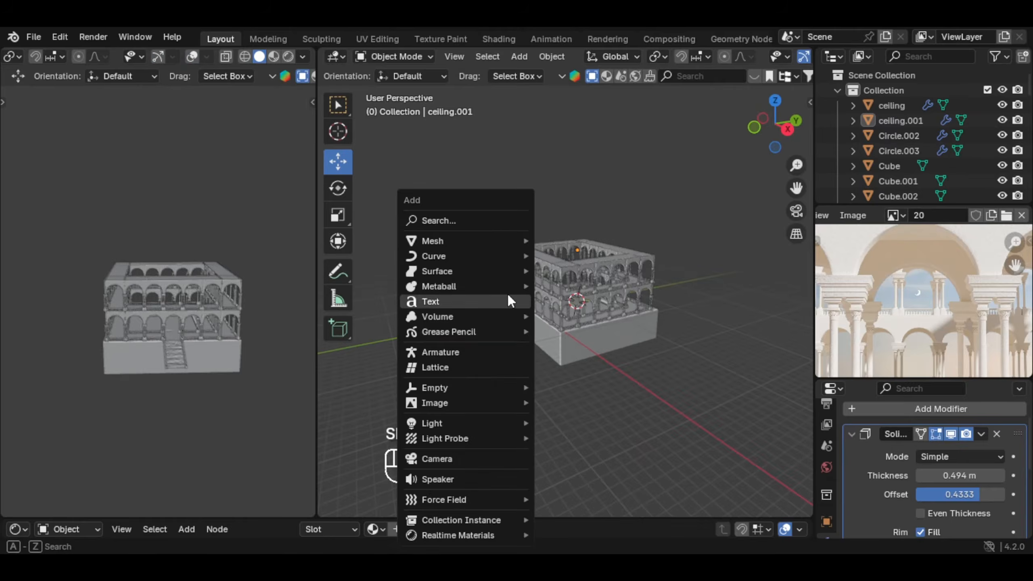
left_click(437, 459)
key("alt+r")
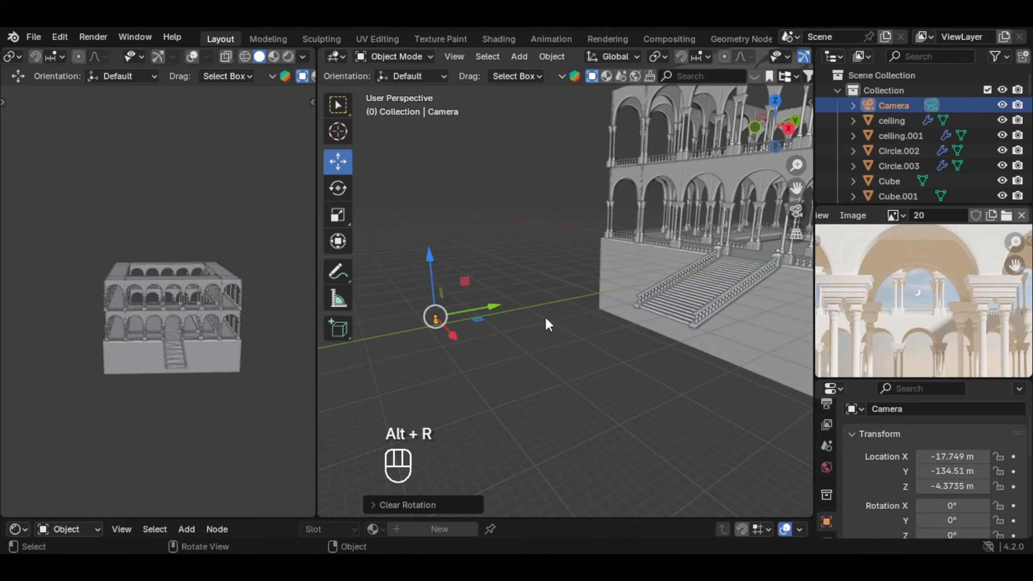
key("r")
right_click(546, 317)
key("r")
key("x")
key("Return")
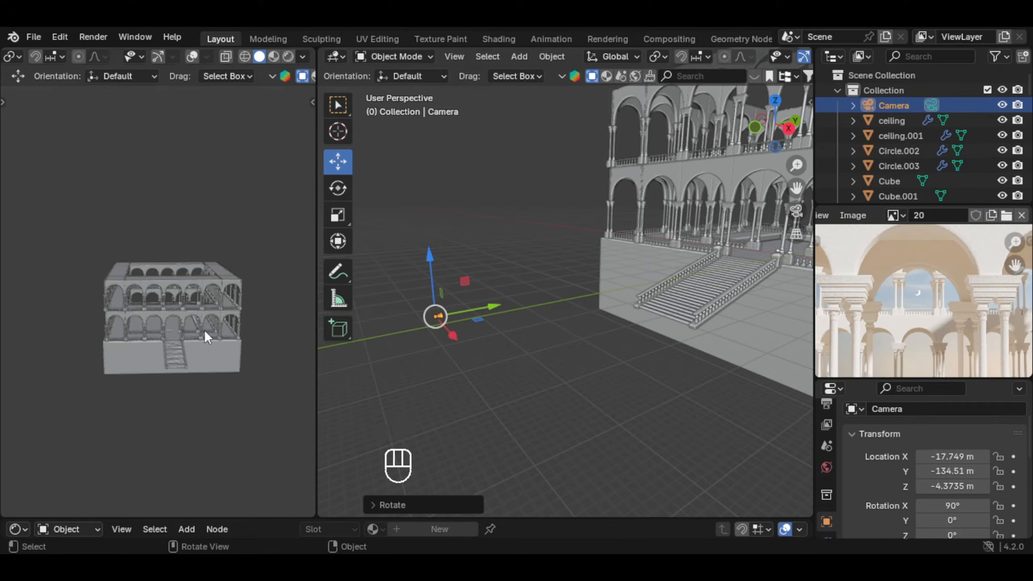
Raise the camera along Z while looking through it in the narrower viewport, and set its focal length to 41 mm.
key("ctrl+KP_0")
left_click_drag(431, 267, 446, 241)
scroll(832, 446, "down", 3)
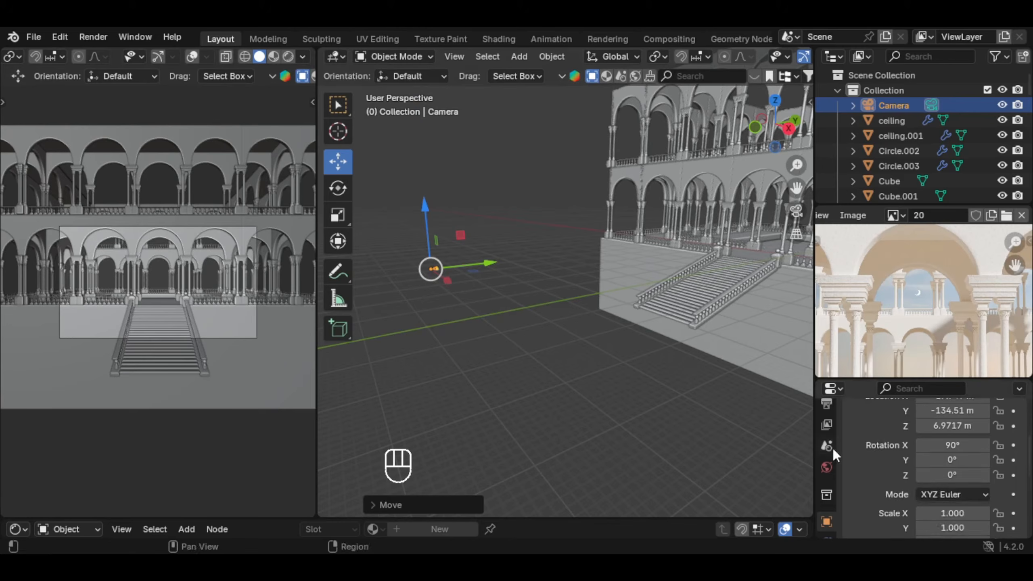
left_click(826, 494)
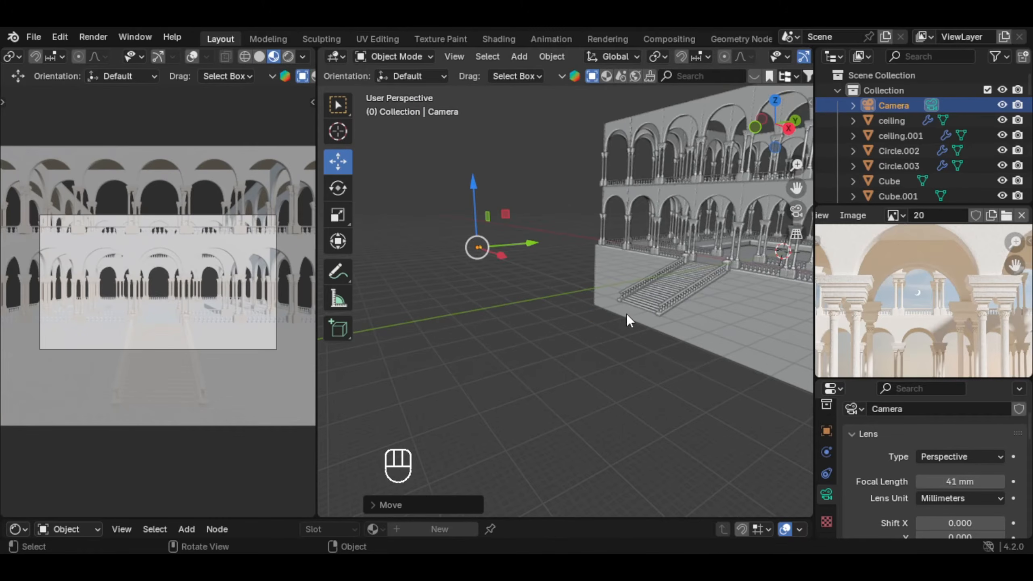
Set the render output's Y resolution to 1455 px.
left_click(827, 428)
scroll(829, 450, "up", 5)
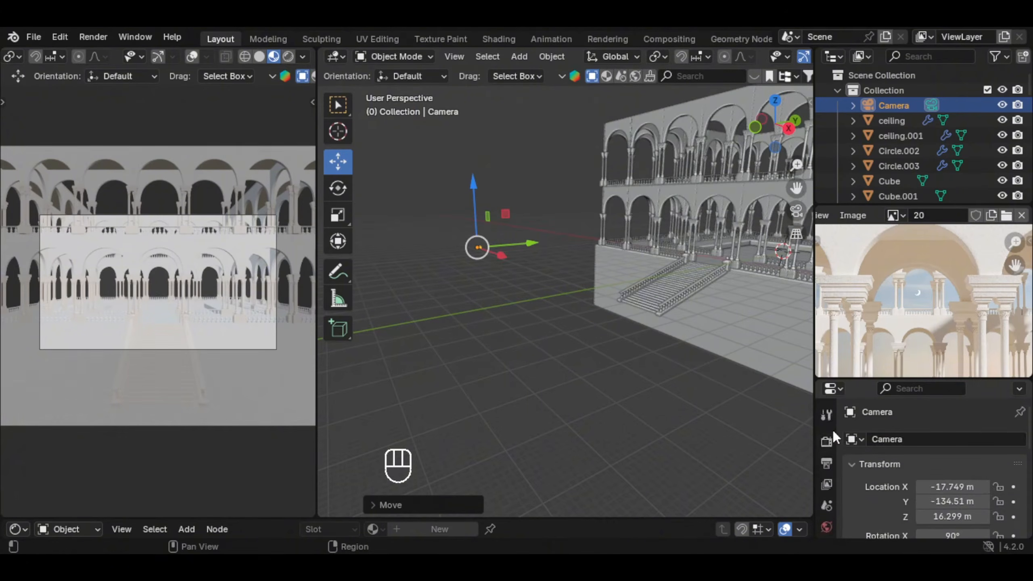
left_click(830, 438)
scroll(870, 444, "down", 2)
left_click(826, 464)
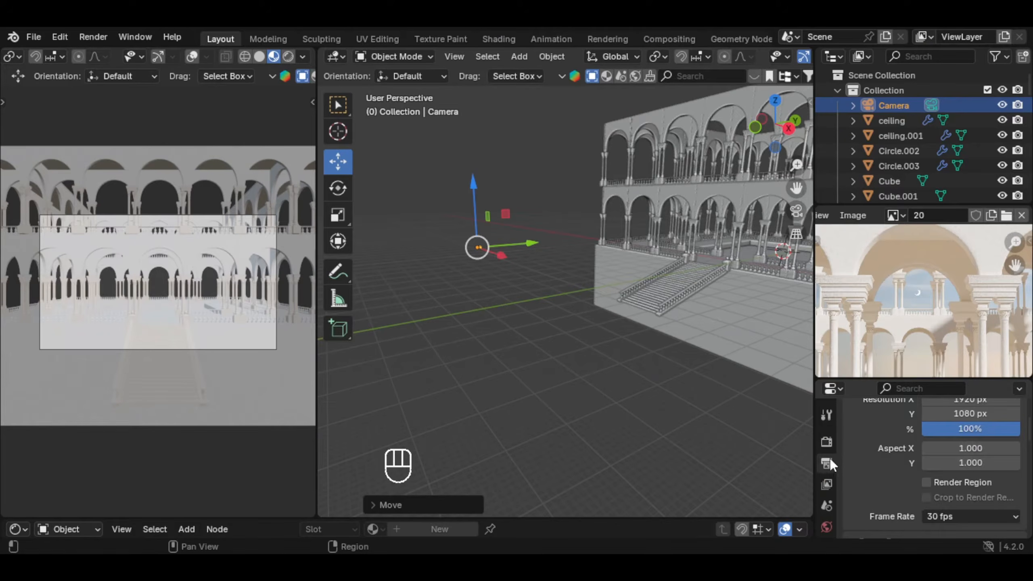
scroll(965, 464, "up", 2)
left_click_drag(967, 475, 1013, 474)
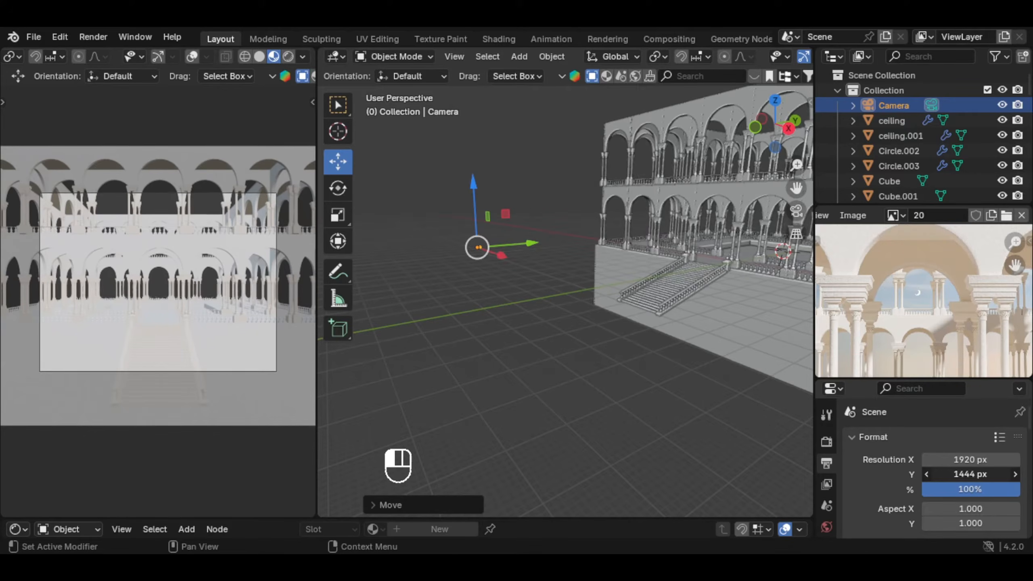
left_click_drag(1013, 474, 1016, 474)
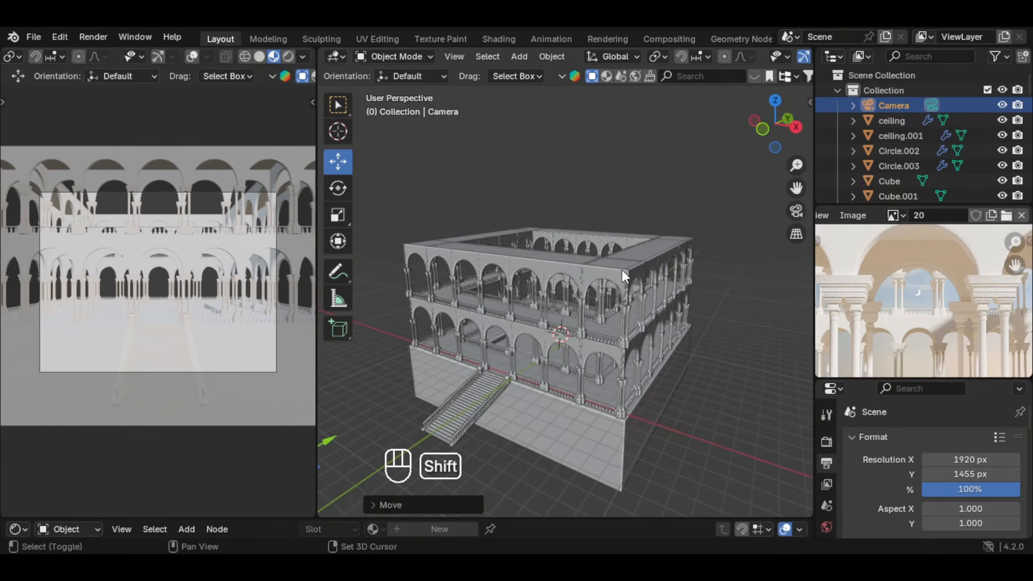
Add a mesh circle and isolate it in local view.
middle_click_drag(490, 286, 614, 288)
mouse_move(614, 288)
middle_mouse_down("shift")
mouse_move(582, 278)
mouse_move(627, 277)
middle_mouse_up("shift")
middle_click_drag(626, 277, 614, 273, "shift")
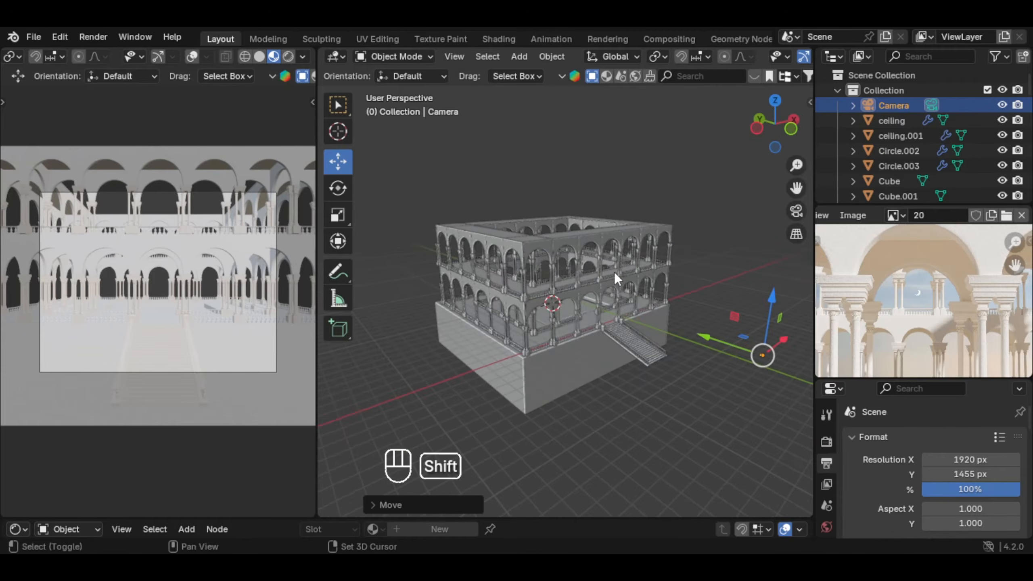
key("shift+a")
key("shift+a")
mouse_move(551, 86)
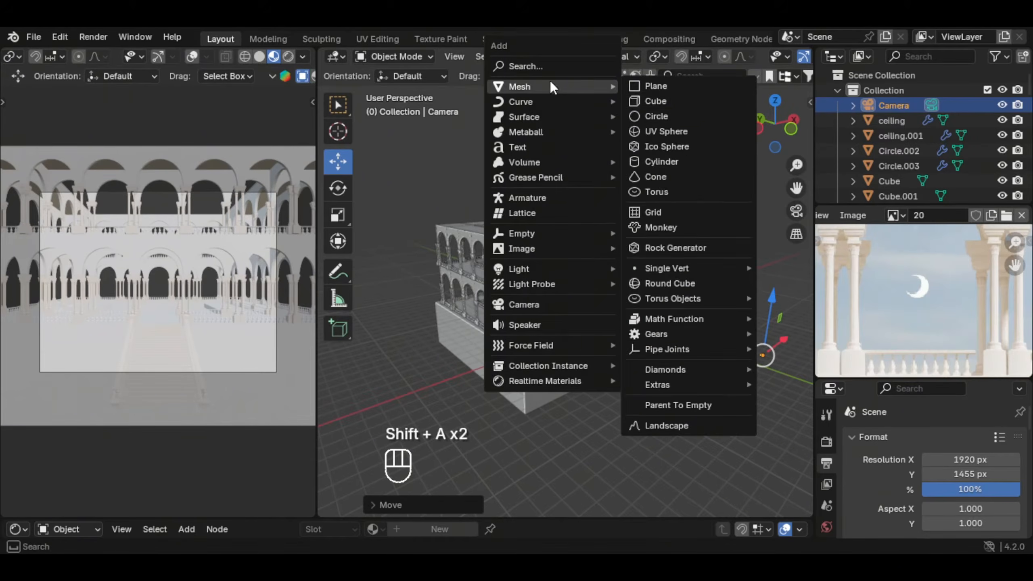
left_click(652, 114)
key("KP_Divide")
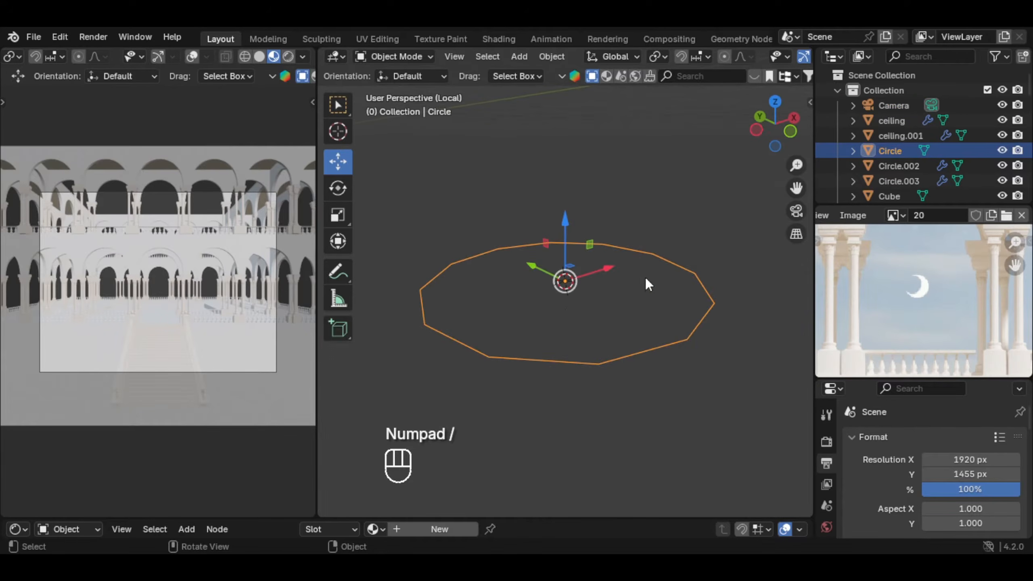
Delete the coarse circle and add a new mesh circle with 32 vertices.
key("x")
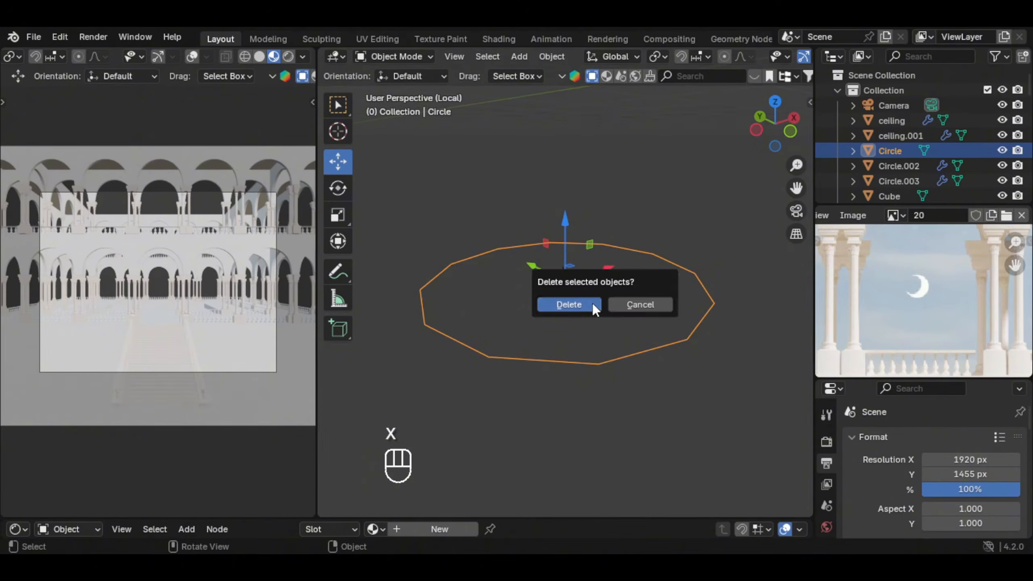
left_click(592, 304)
key("shift+a")
mouse_move(564, 241)
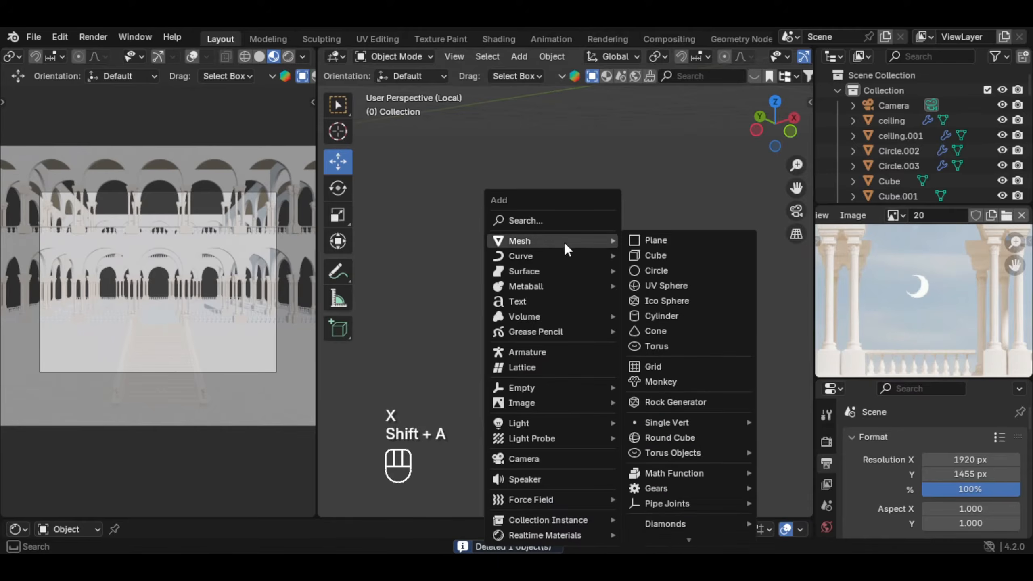
left_click(671, 271)
left_click(403, 503)
left_click(527, 339)
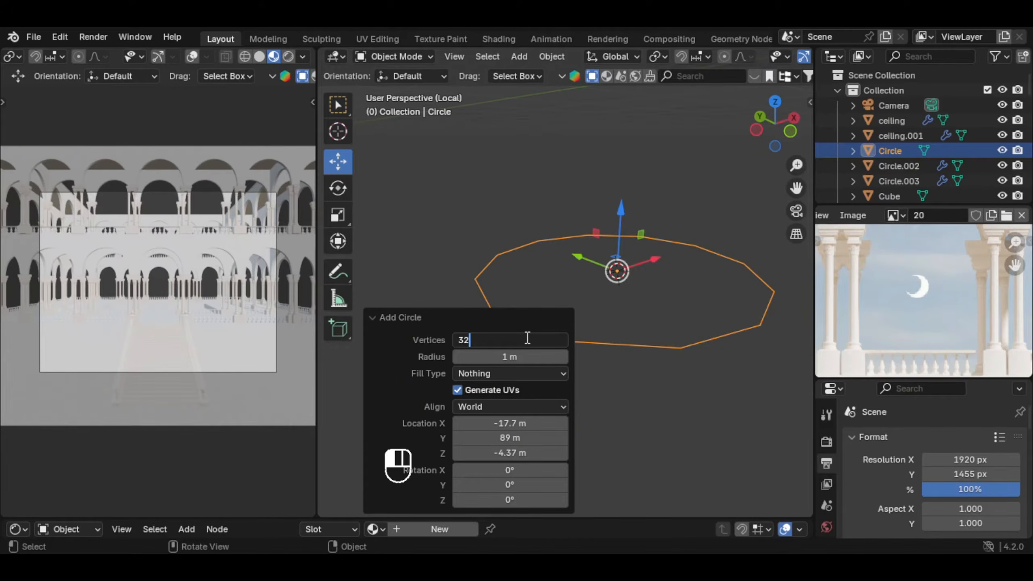
key("Return")
Rotate all of the circle's vertices about the X axis to stand the circle upright.
key("Tab")
key("1")
key("r")
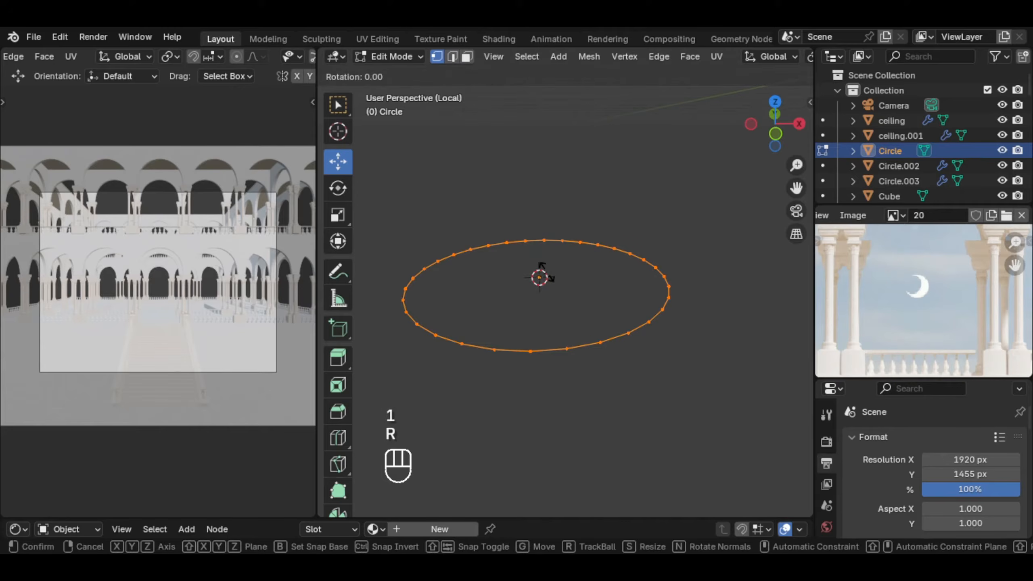
key("x")
left_click(545, 272)
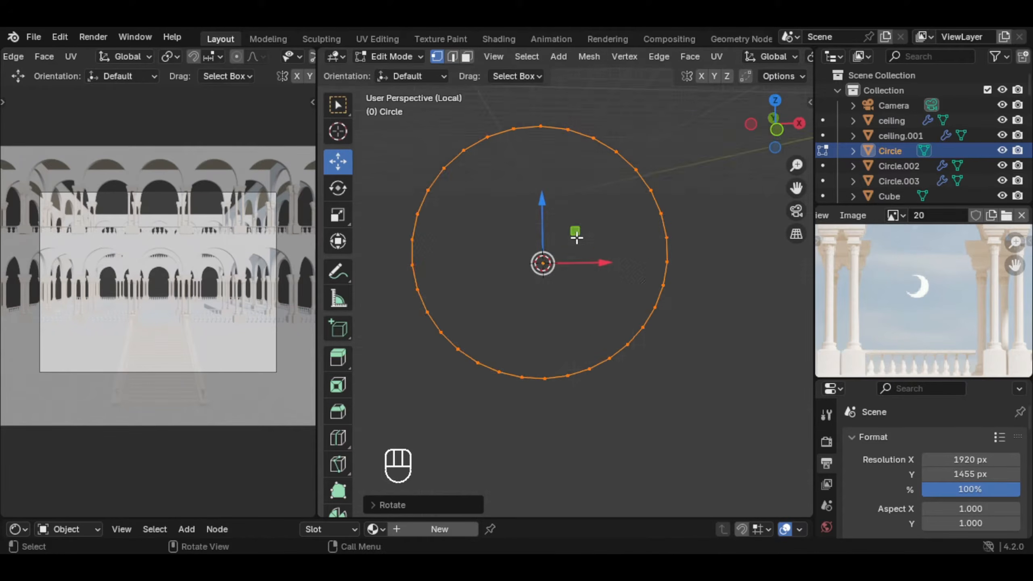
Delete the vertices along the circle's left side in front view to leave an open arc.
key("KP_1")
left_click_drag(404, 183, 507, 331)
left_click_drag(454, 169, 494, 326)
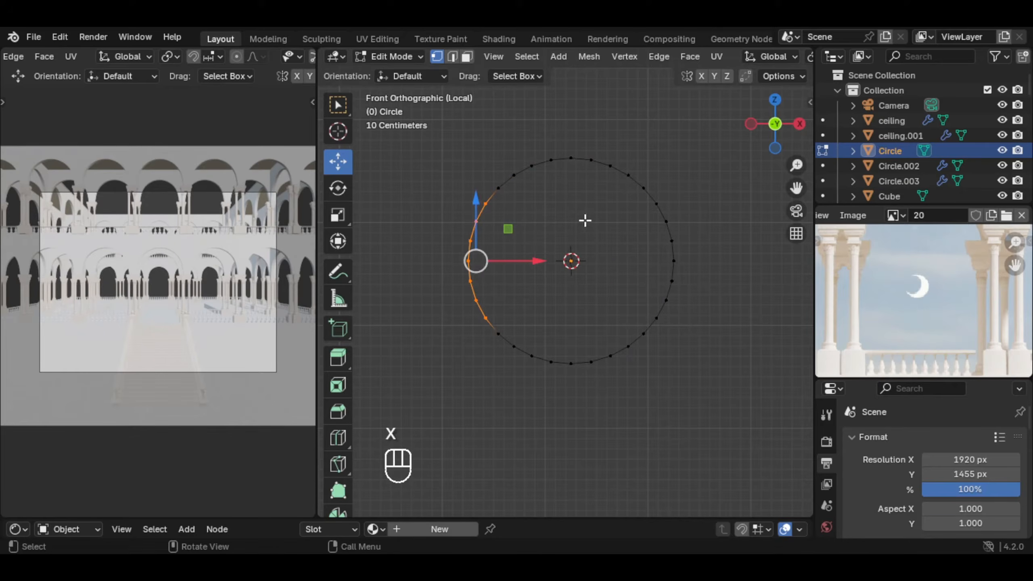
key("x")
left_click(515, 174)
key("Tab")
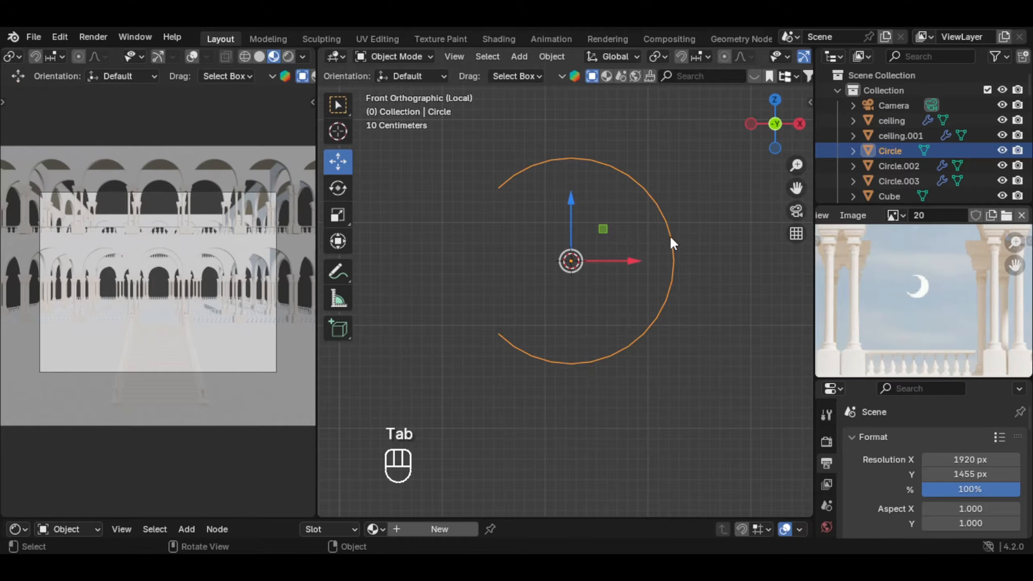
Convert the open arc from a mesh to a curve.
right_click(591, 157)
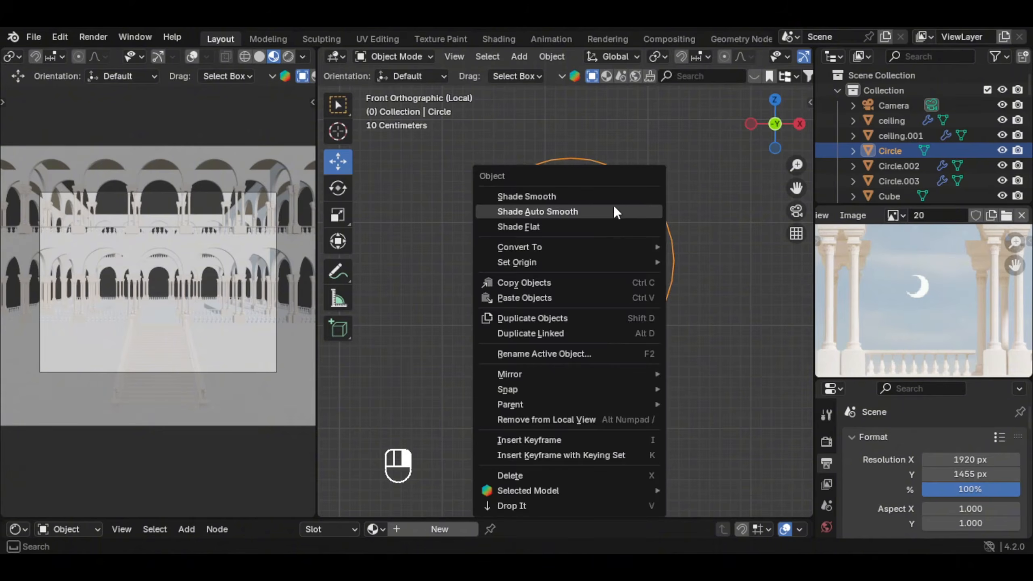
mouse_move(583, 247)
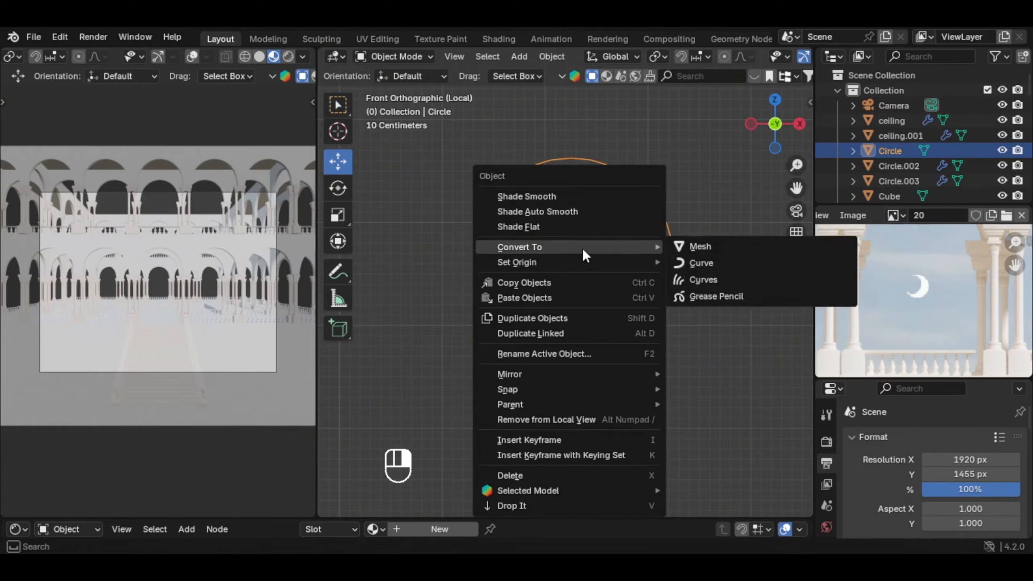
left_click(716, 263)
right_click(599, 217)
mouse_move(599, 216)
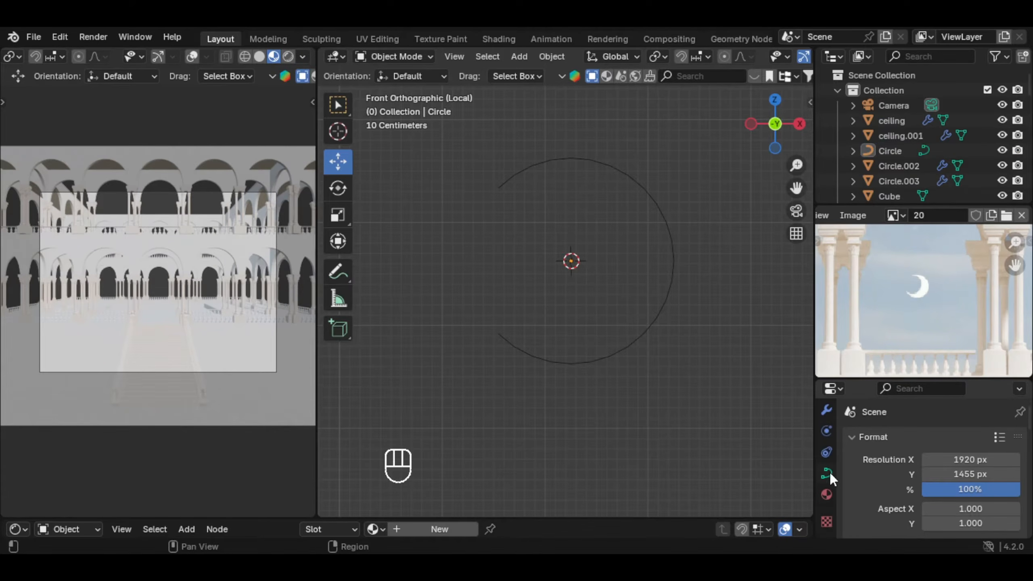
Give the arc curve a round bevel with a depth of 0.25 m.
left_click(829, 472)
scroll(956, 454, "down", 5)
scroll(948, 459, "down", 5)
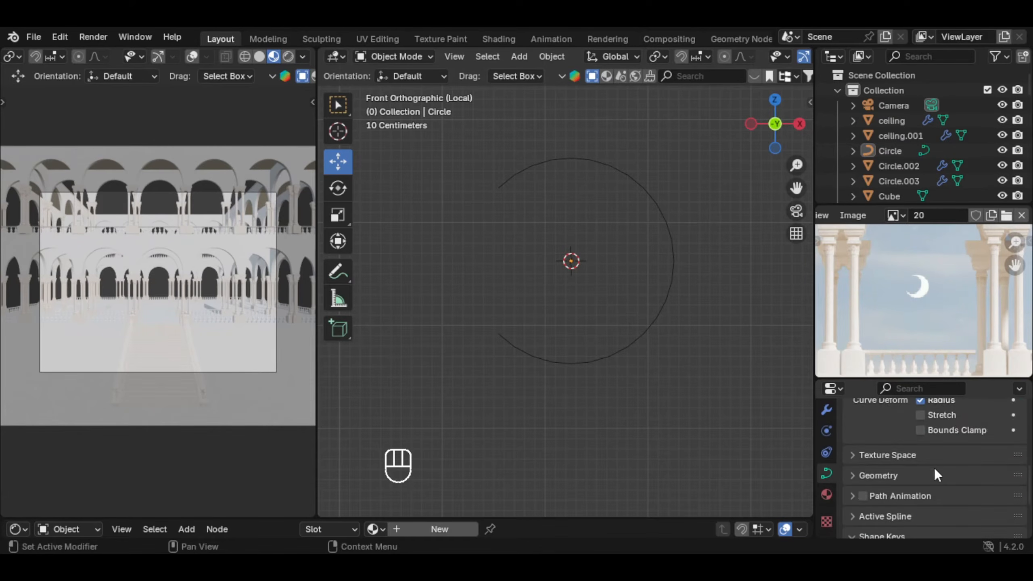
left_click(916, 475)
scroll(920, 468, "down", 5)
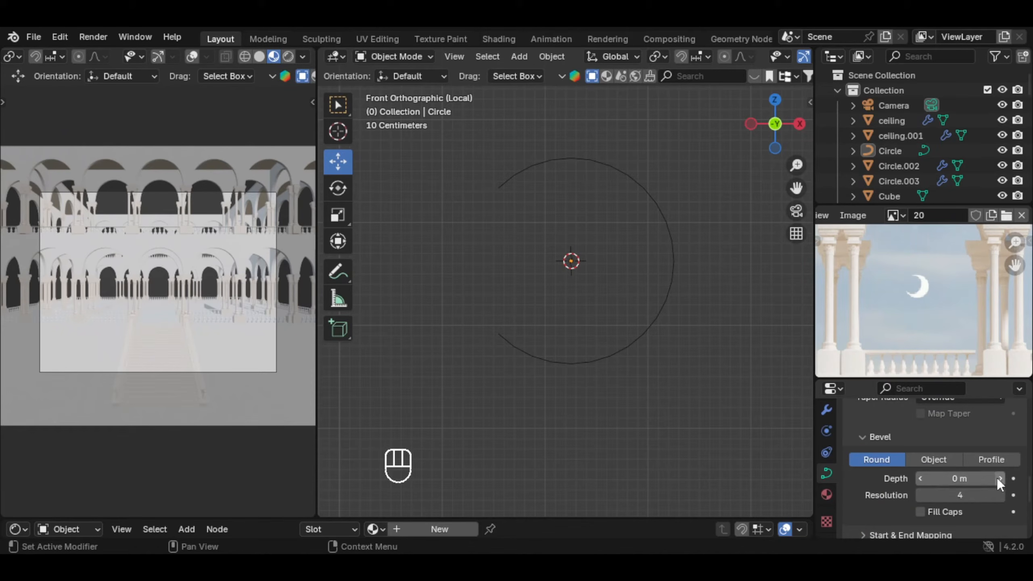
left_click_drag(998, 478, 968, 485)
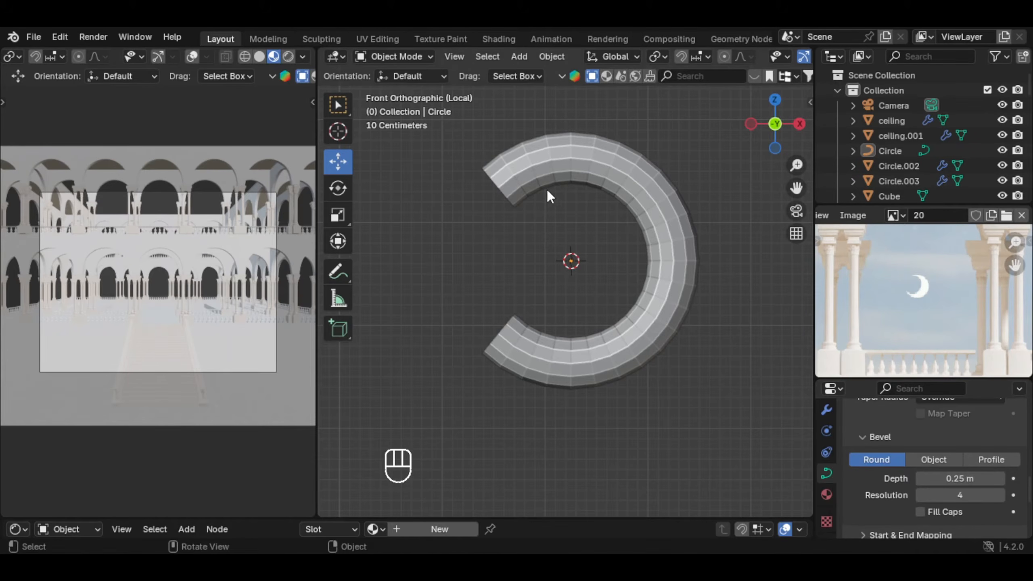
Shrink the radius at both arc end points to about 0.11 with proportional editing, tapering the tube into a crescent.
scroll(512, 180, "up", 1)
left_click(500, 169)
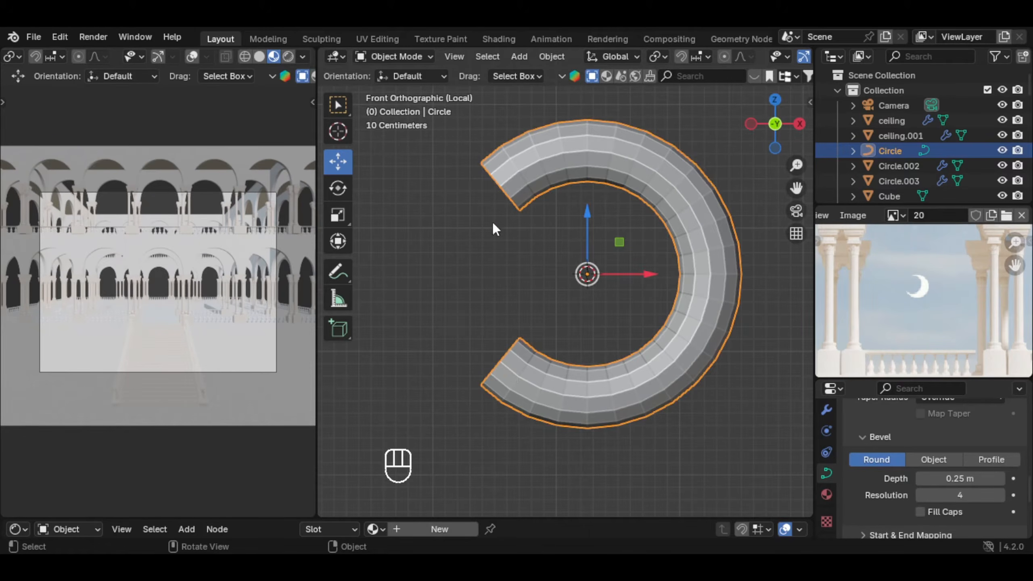
key("Tab")
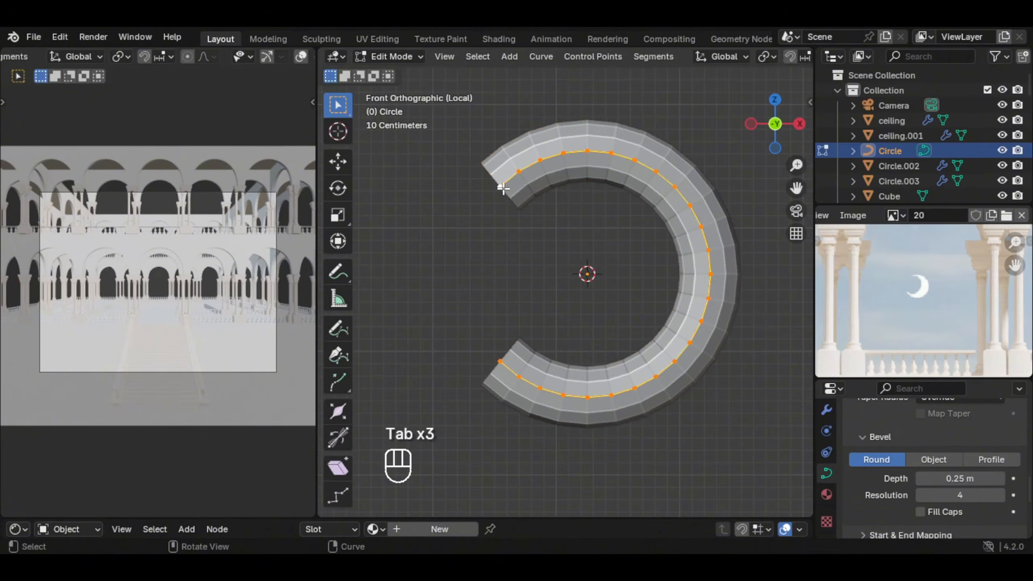
key("alt+a")
key("shift+s")
left_click(500, 361, "shift")
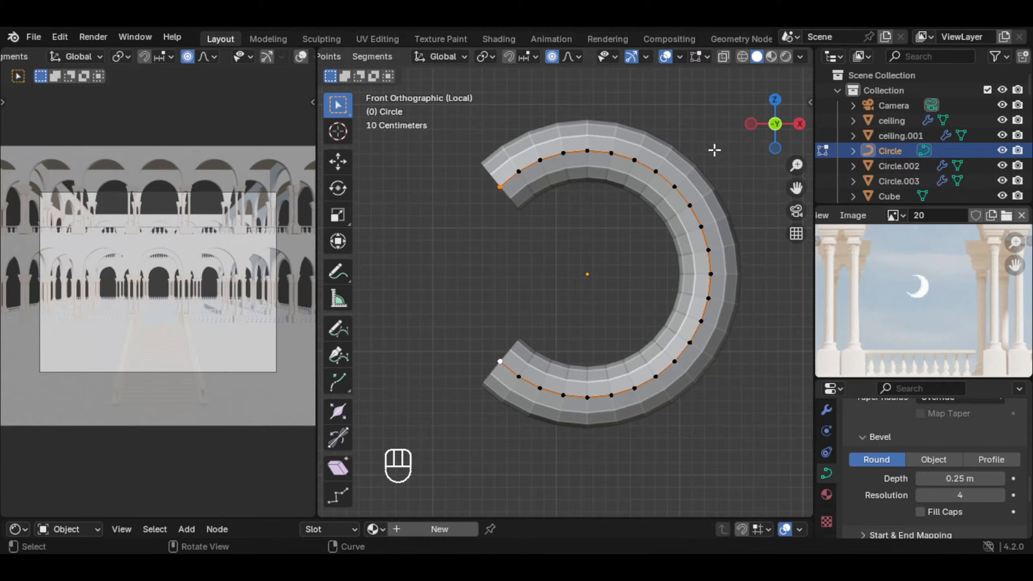
key("alt+s")
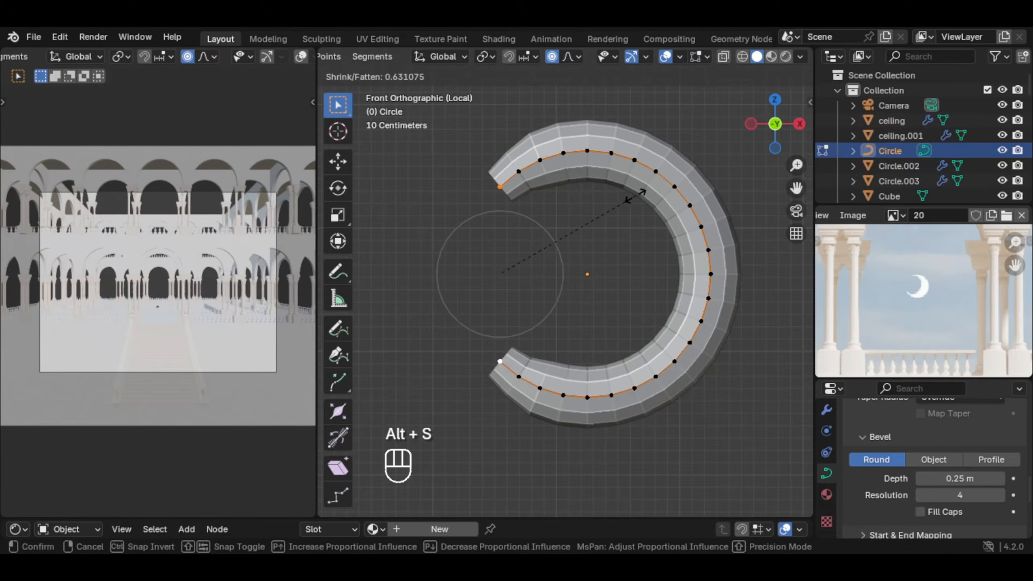
scroll(635, 198, "up", 2)
scroll(627, 198, "up", 5)
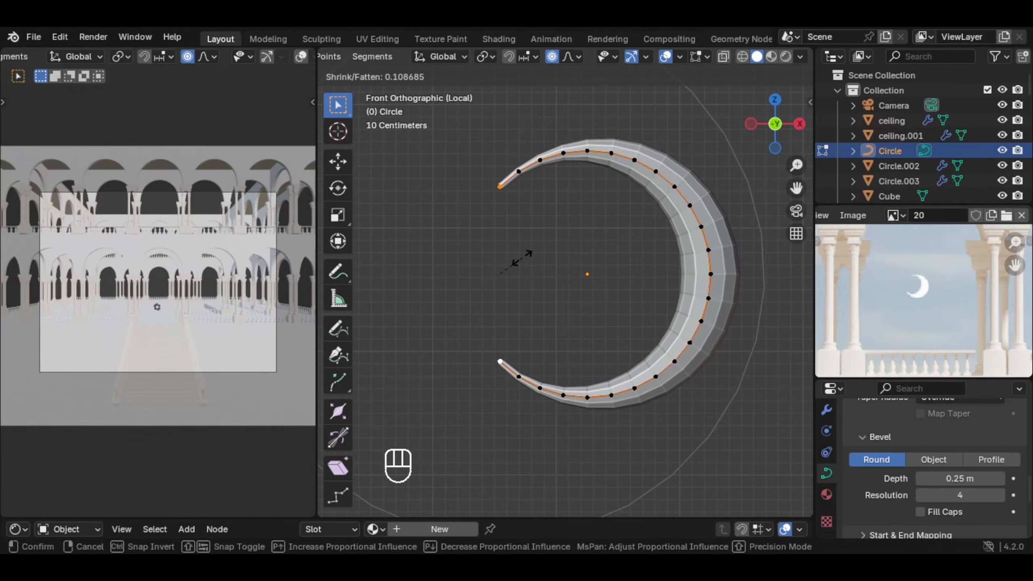
left_click(516, 261)
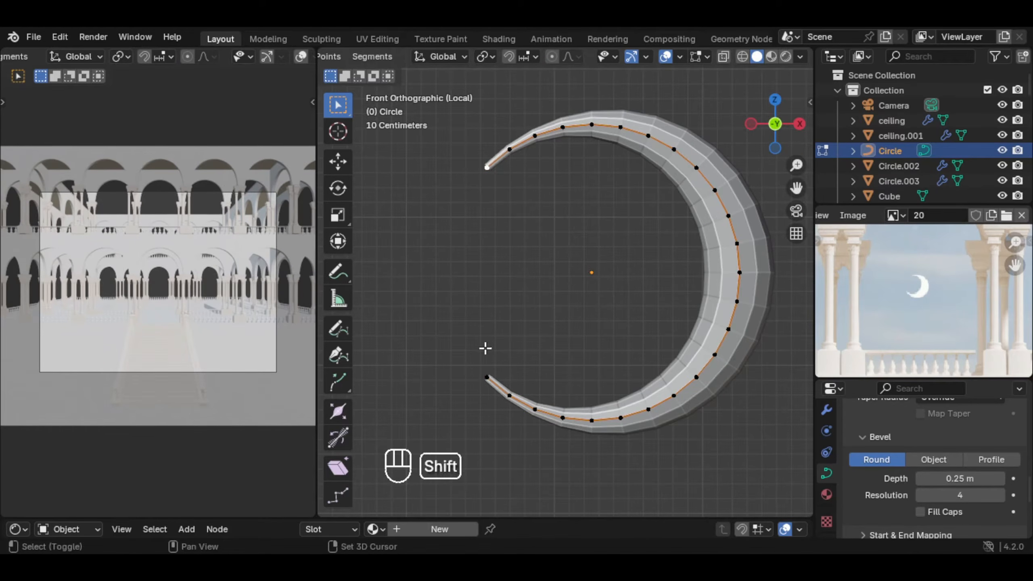
Shrink the radius of the crescent's two end points further without proportional editing to sharpen the tips.
middle_click_drag(484, 348, 583, 306)
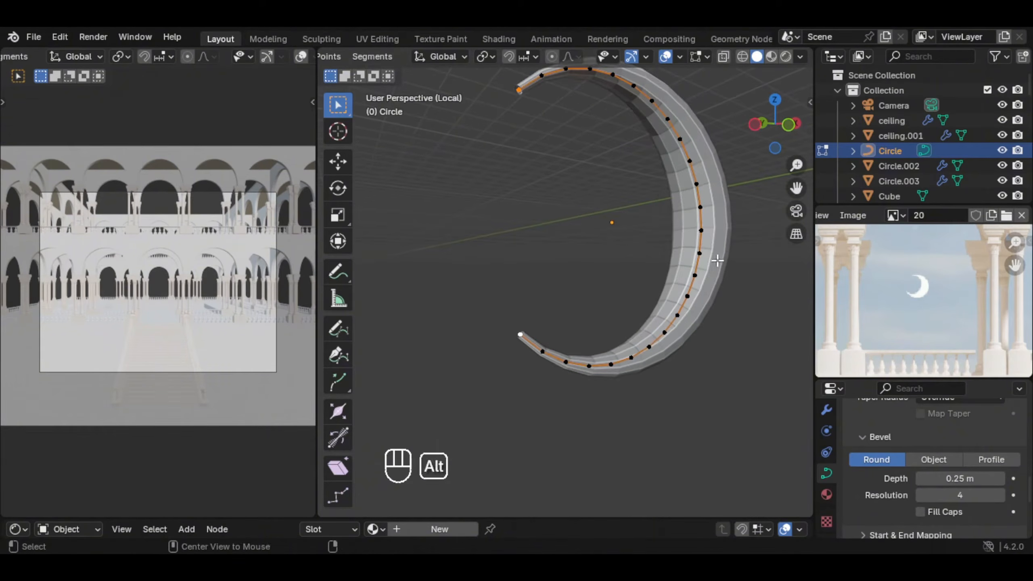
key("alt+s")
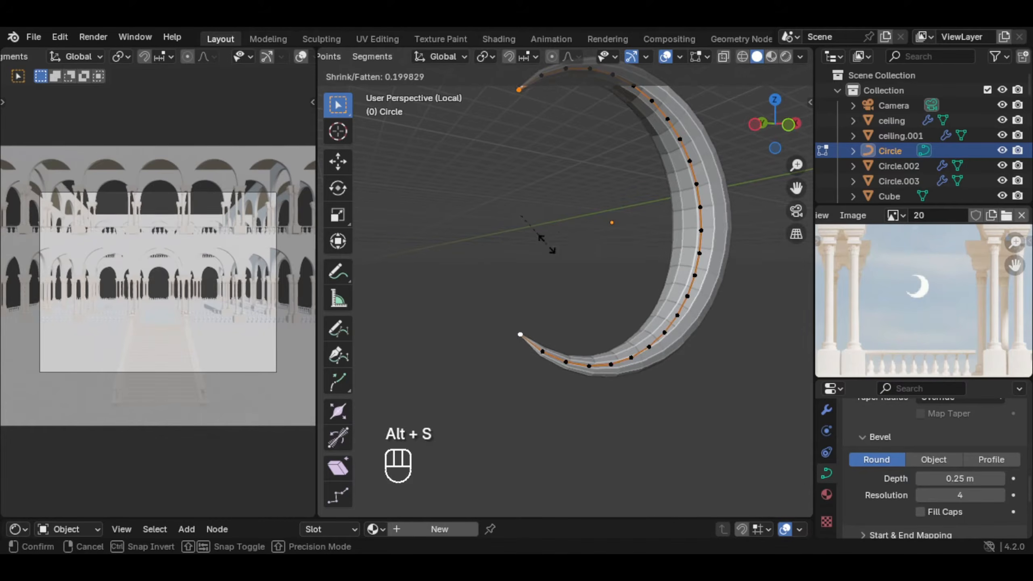
left_click(594, 243)
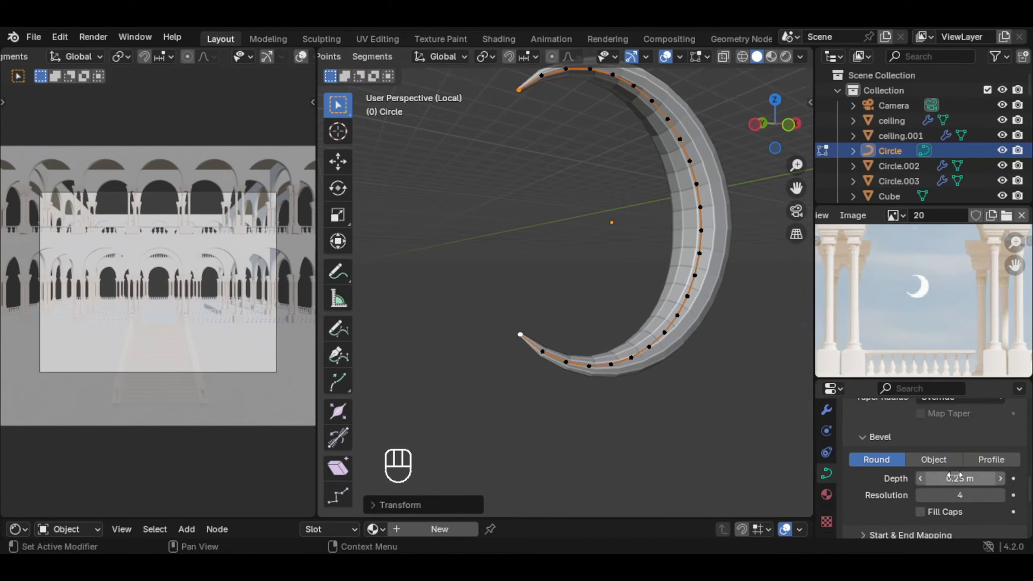
Turn on Fill Caps for the crescent's bevel and return to editing its curve points.
key("Tab")
middle_click_drag(586, 207, 454, 276, "shift")
middle_click_drag(606, 289, 690, 288)
key("Tab")
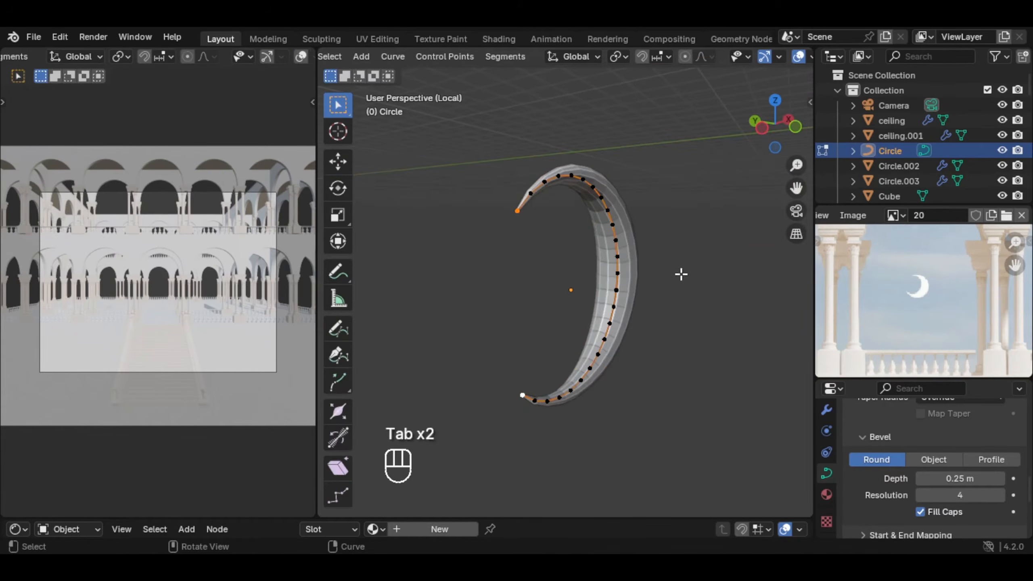
Convert the crescent curve object to a mesh.
key("Tab")
right_click(666, 255)
mouse_move(626, 262)
key("Escape")
key("Escape")
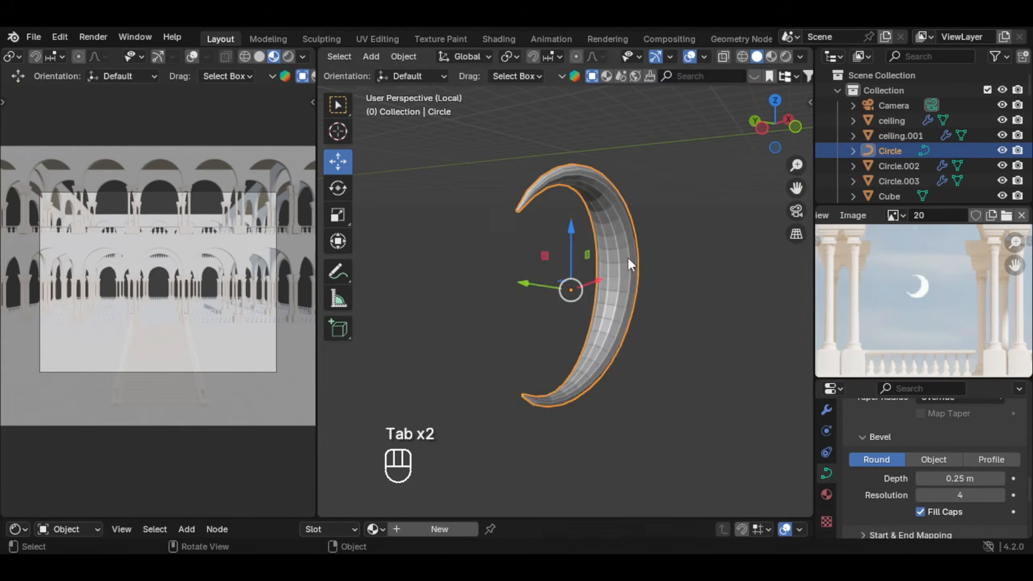
right_click(629, 259)
mouse_move(576, 257)
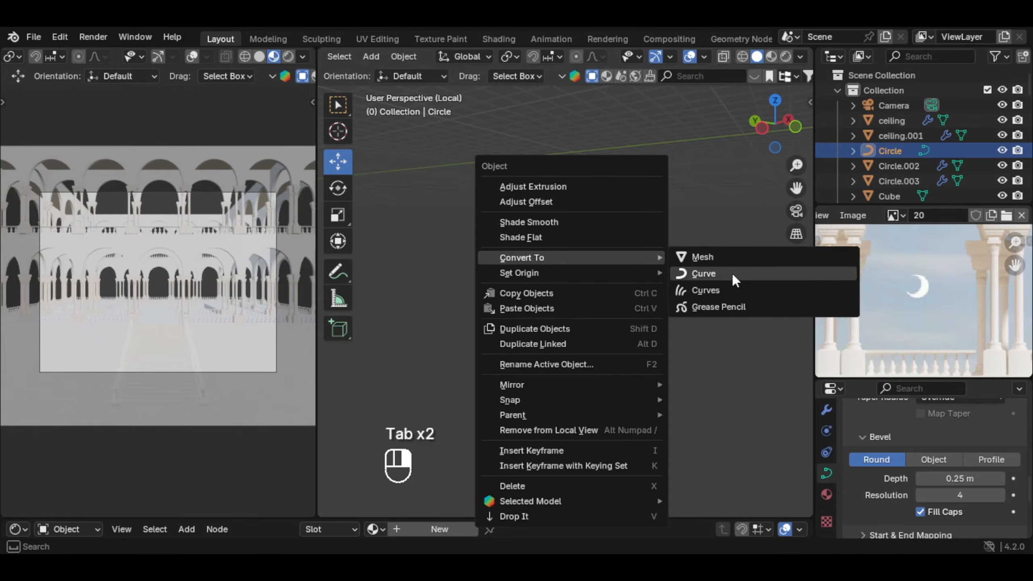
left_click(733, 258)
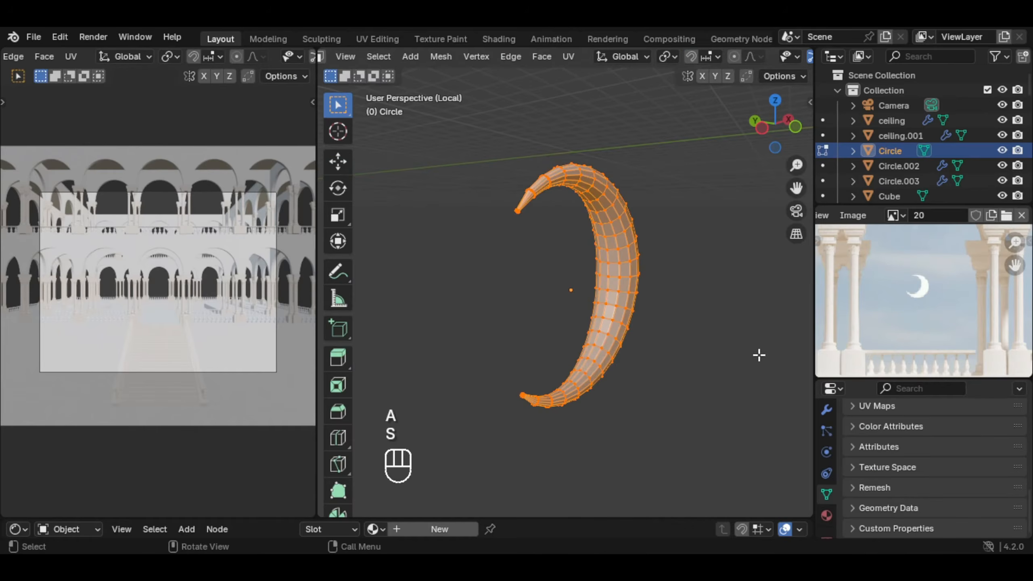
Scale the crescent's whole mesh along the Y axis and shade it smooth.
key("s")
key("y")
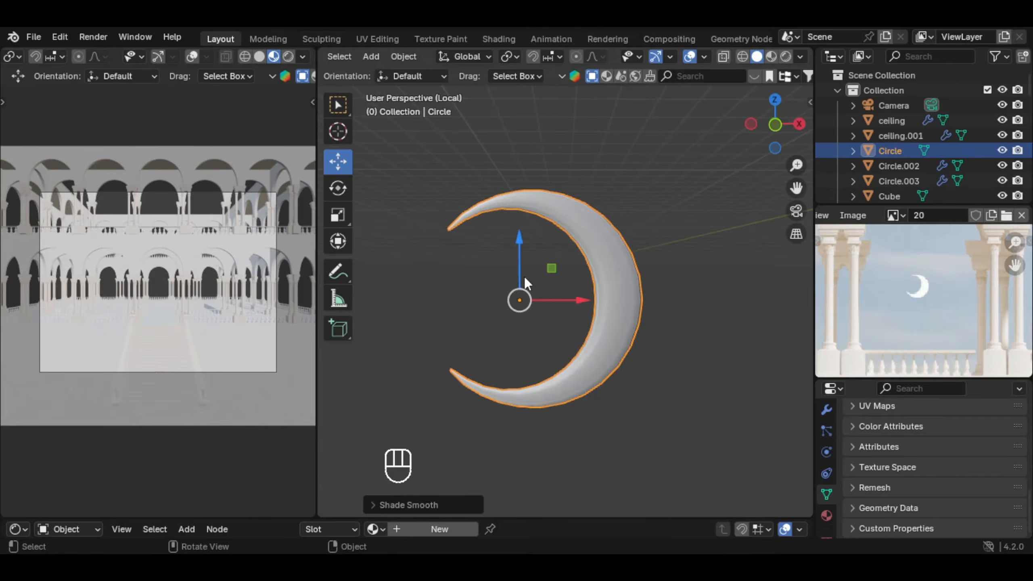
middle_click_drag(526, 280, 581, 283)
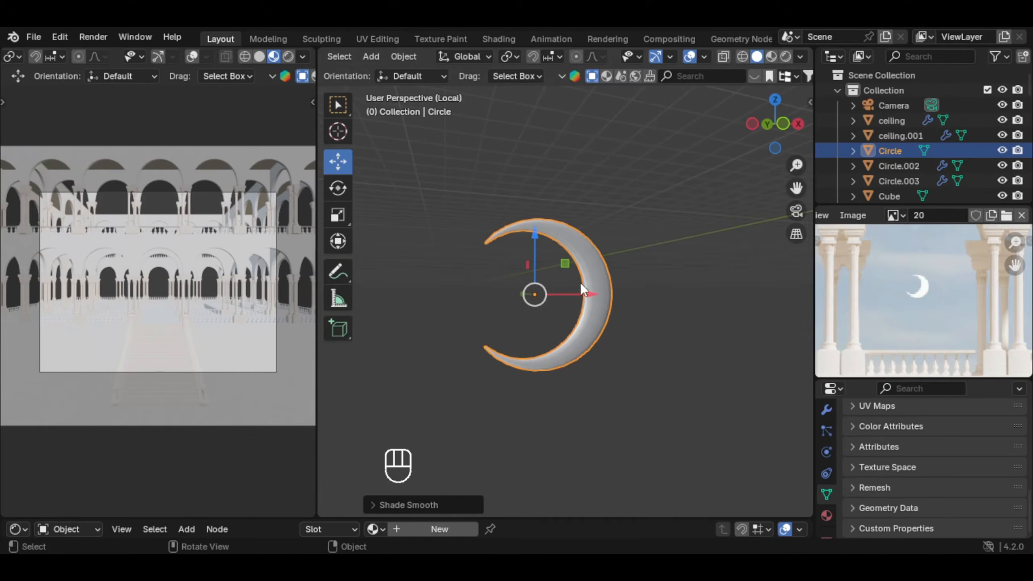
Place the crescent behind the building and enlarge it to suit the lower central arch in the camera view.
key("KP_Divide")
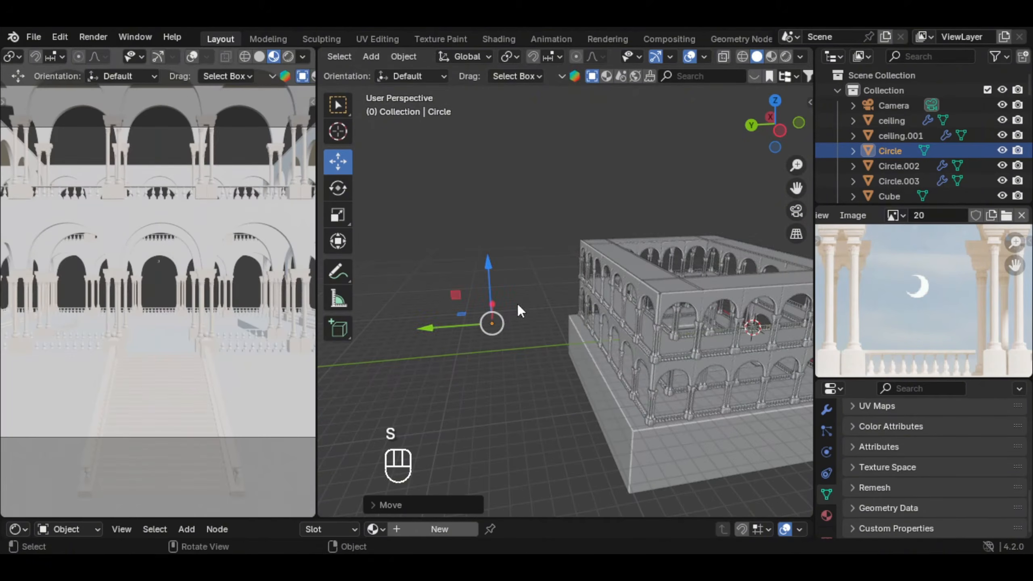
key("s")
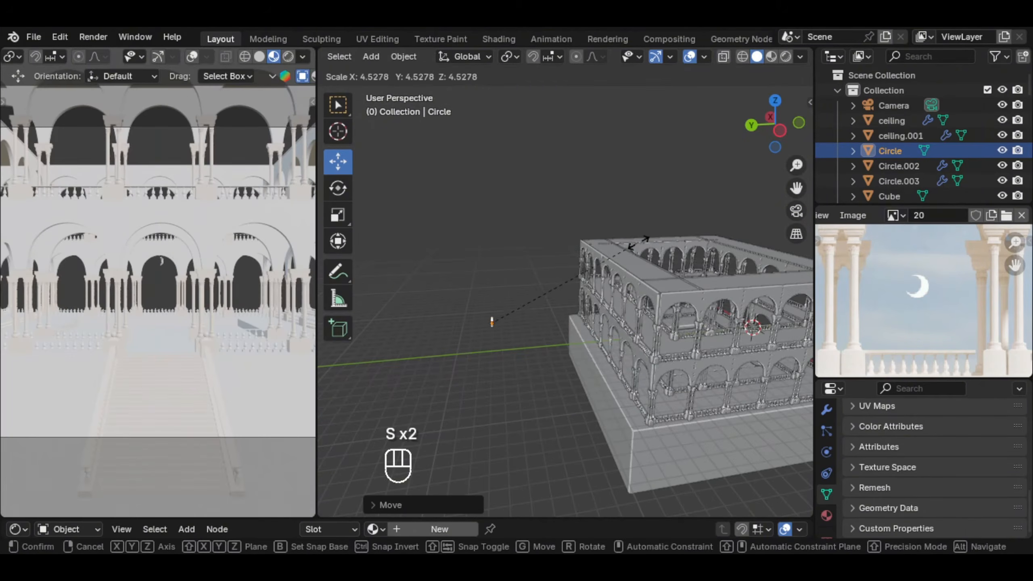
left_click(558, 268)
left_click_drag(489, 265, 493, 281)
key("s")
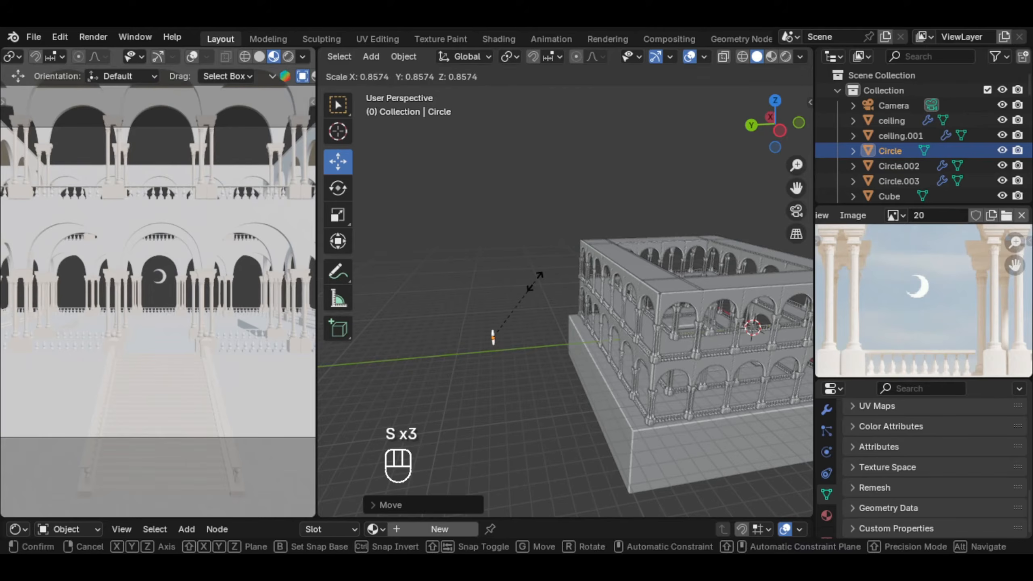
left_click(534, 283)
scroll(163, 284, "up", 4)
scroll(173, 278, "down", 3)
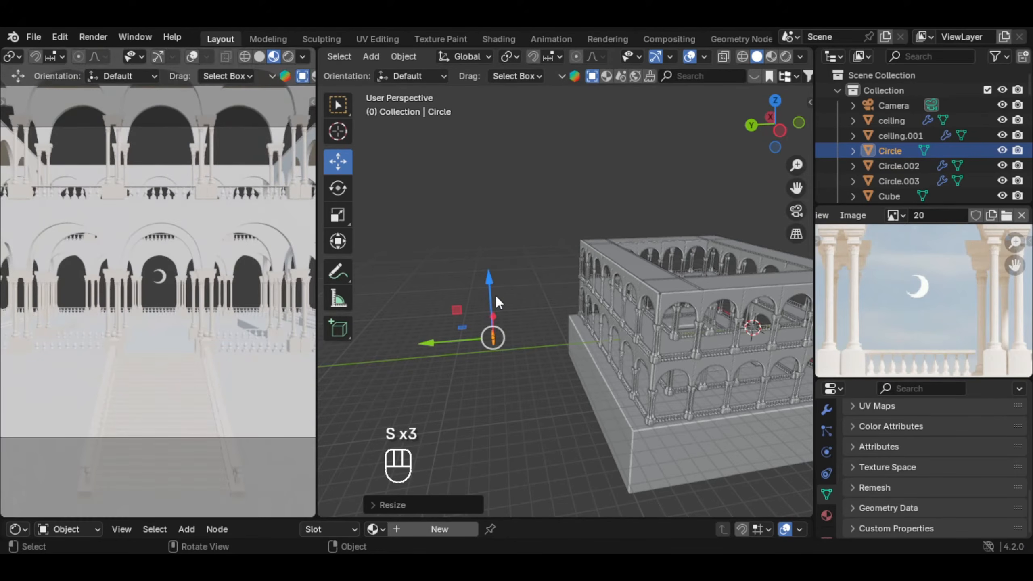
Raise the crescent into the upper central arch of the camera view and scale it to about 0.92.
left_click_drag(496, 295, 503, 137)
key("s")
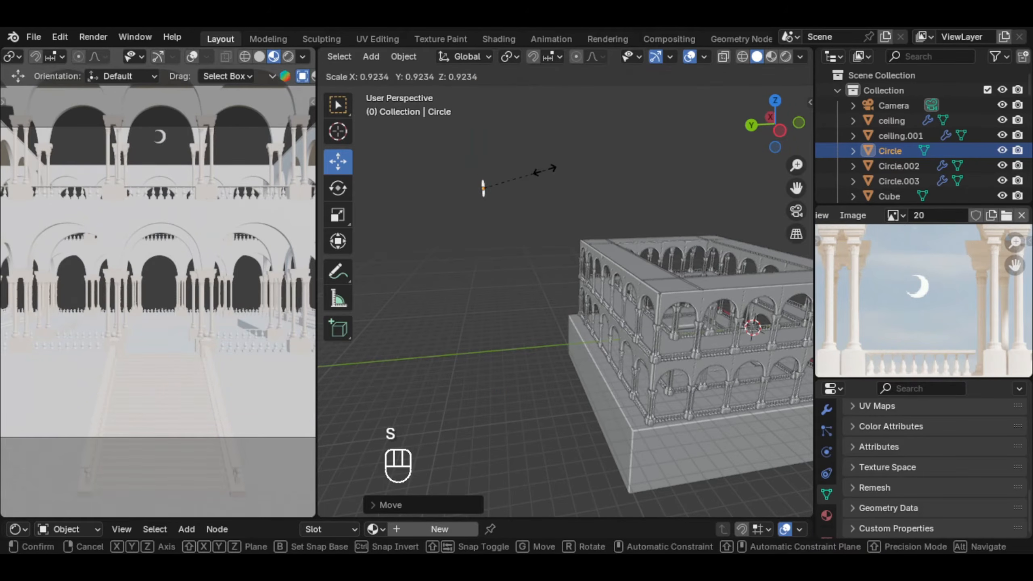
left_click(537, 166)
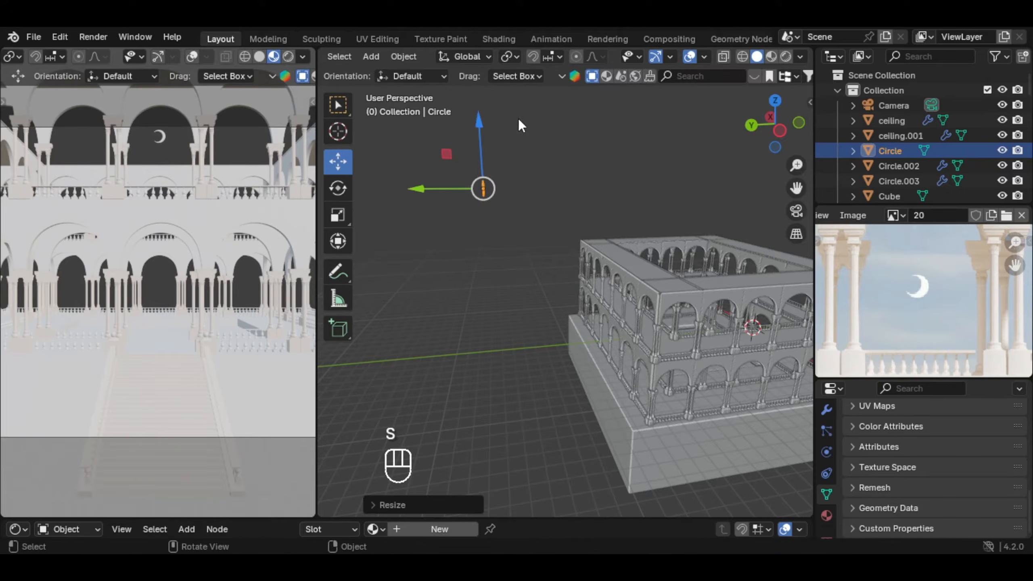
Rotate the crescent by about 28° around the global Y axis and adjust its placement.
middle_click_drag(518, 118, 565, 210)
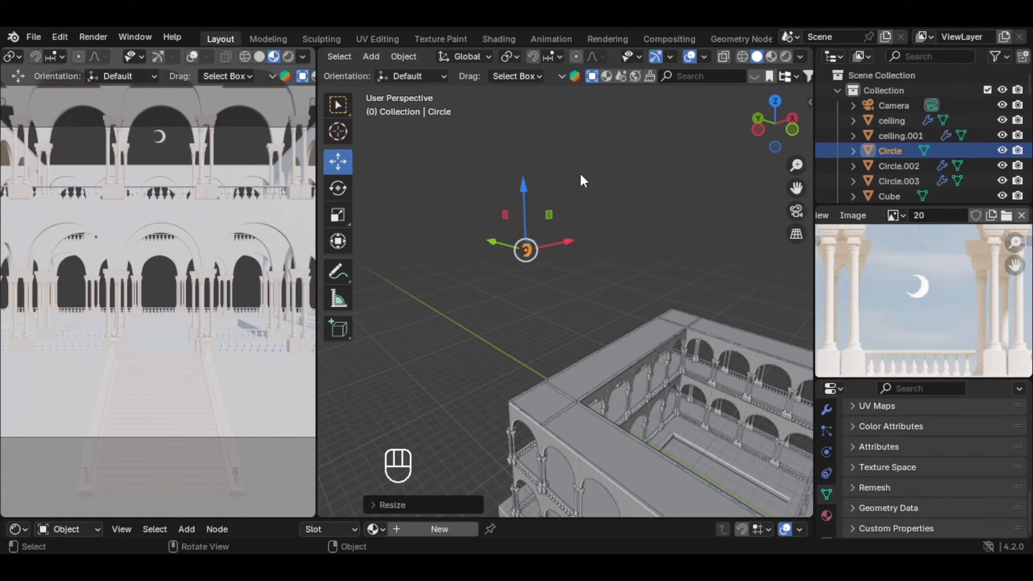
key("r")
key("y")
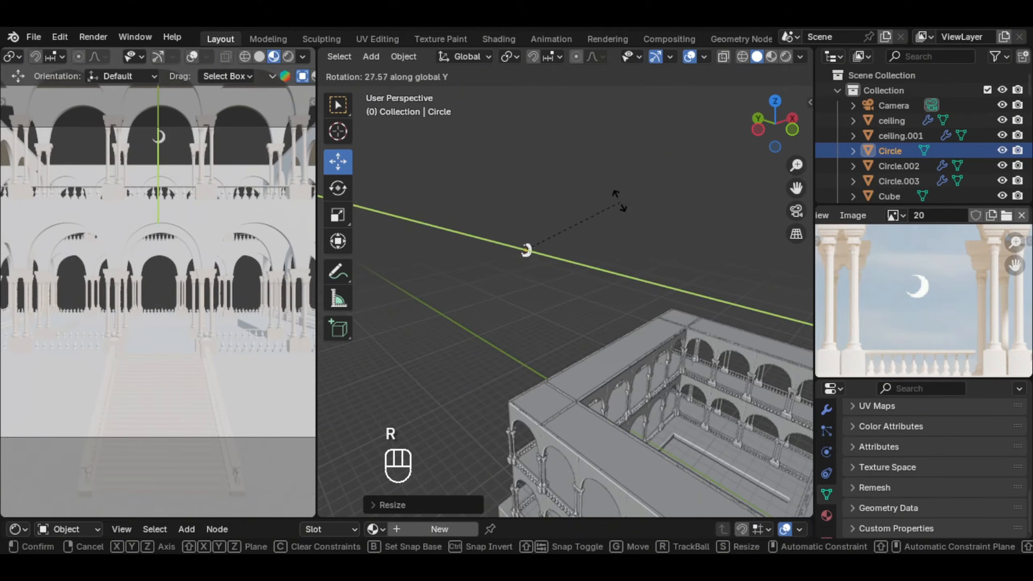
left_click(619, 199)
middle_click_drag(614, 198, 470, 225)
left_click_drag(470, 225, 492, 201)
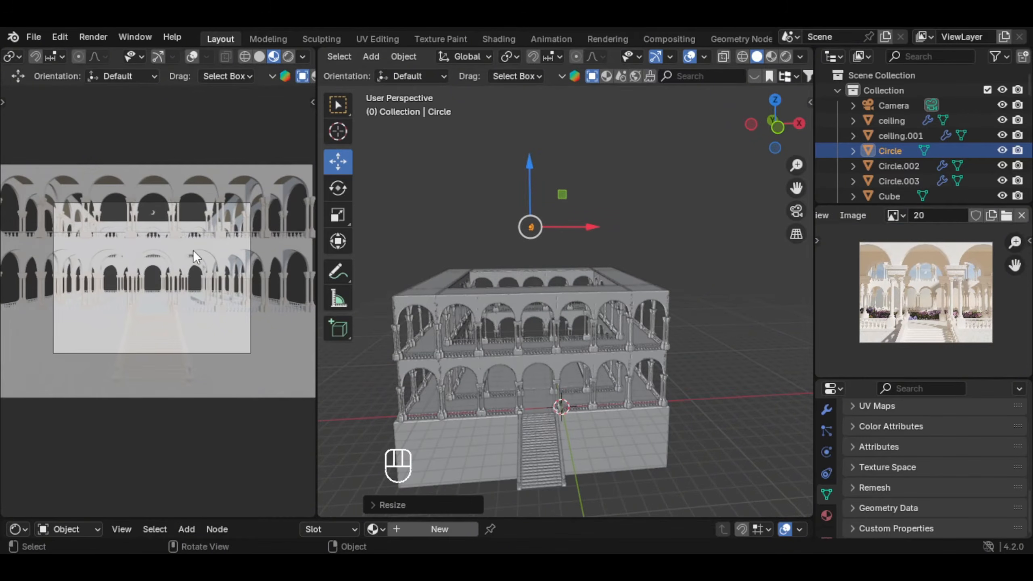
Enlarge the shader editor and create a new material named "moon" for the crescent.
scroll(195, 254, "up", 1)
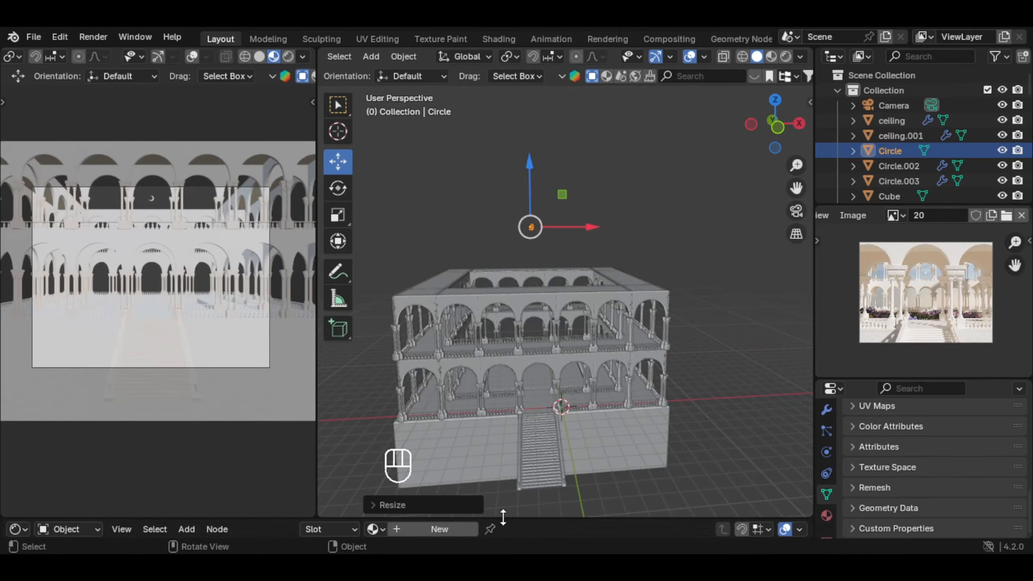
left_click_drag(503, 517, 491, 372)
scroll(239, 238, "up", 1)
scroll(507, 149, "up", 2)
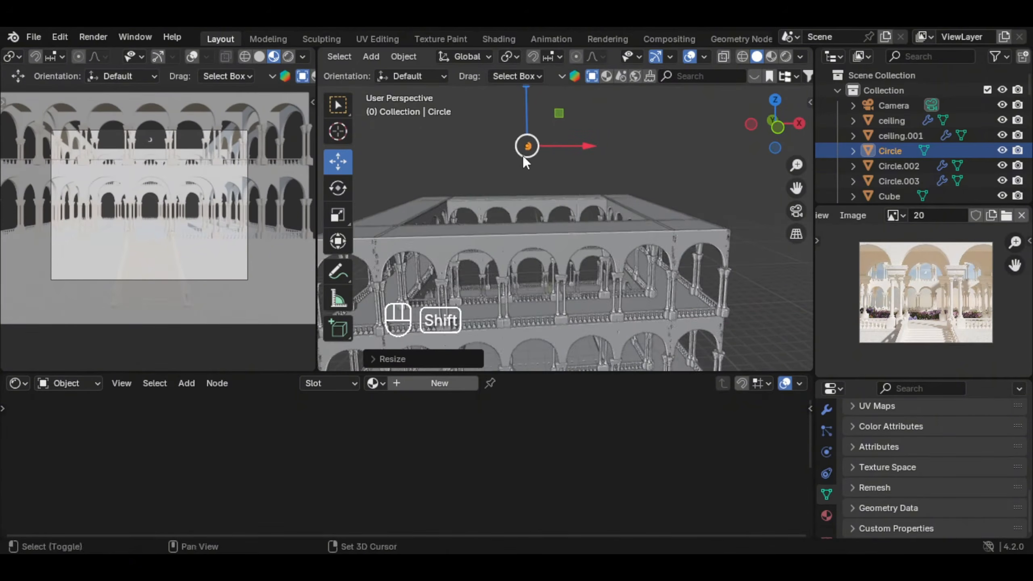
scroll(523, 155, "up", 1)
left_click(451, 384)
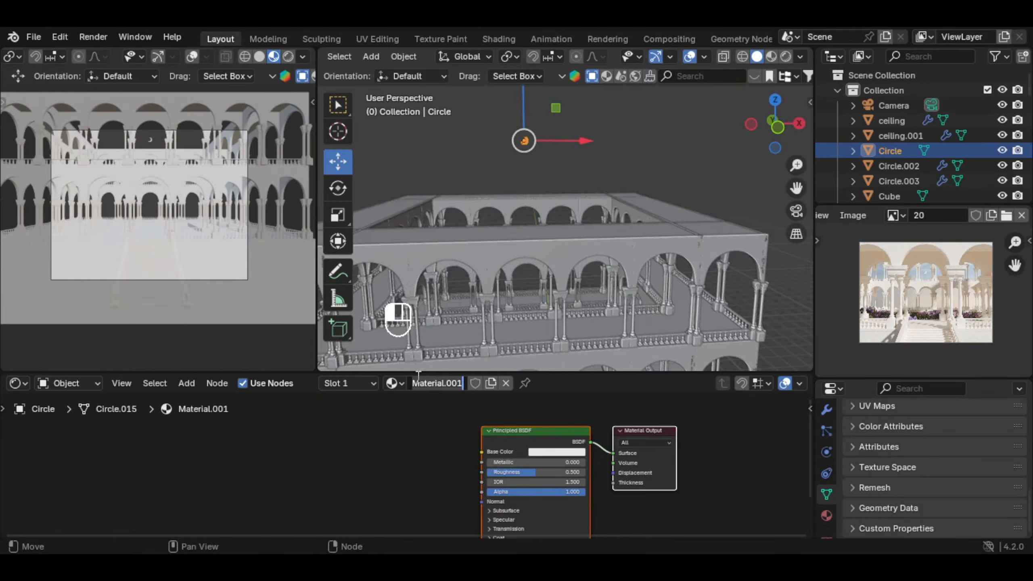
key("Return")
Snap the 3D cursor to the selected crescent.
middle_click_drag(550, 166, 570, 286, "shift")
scroll(549, 244, "up", 3)
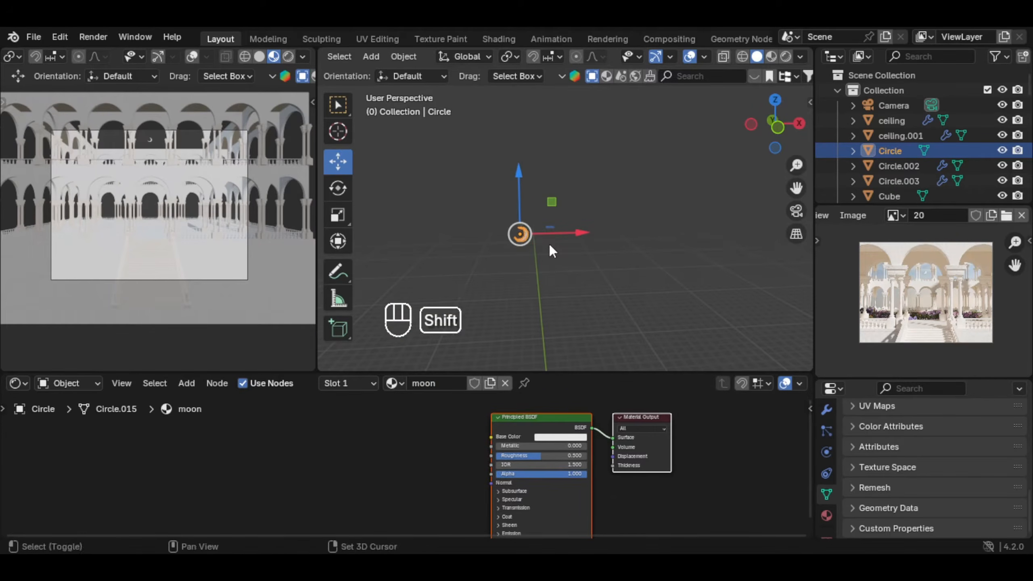
mouse_move(549, 244)
middle_mouse_down("shift")
mouse_move(566, 249)
mouse_move(543, 259)
middle_mouse_up("shift")
key("shift+a")
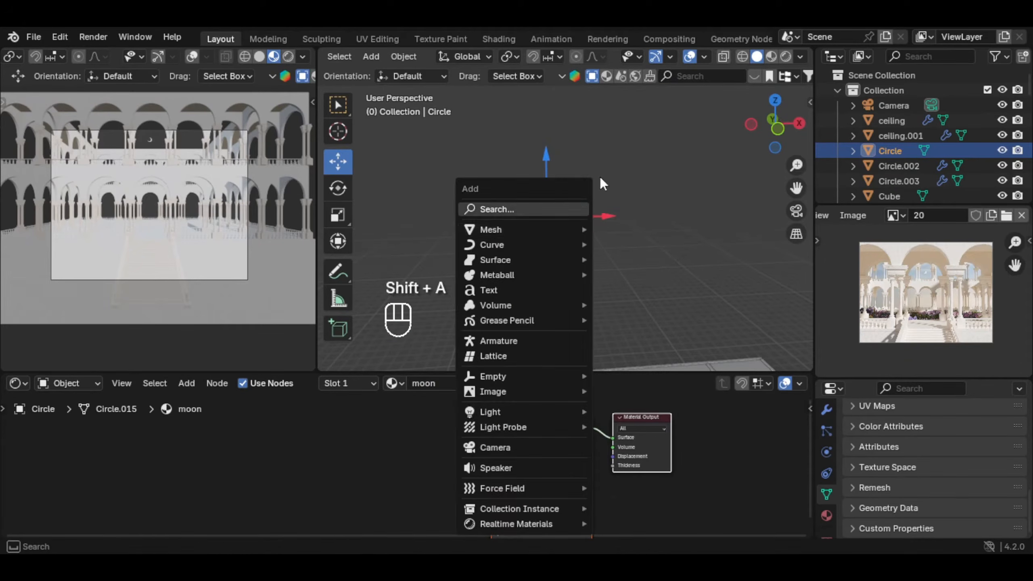
key("Escape")
key("shift+s")
left_click(582, 216)
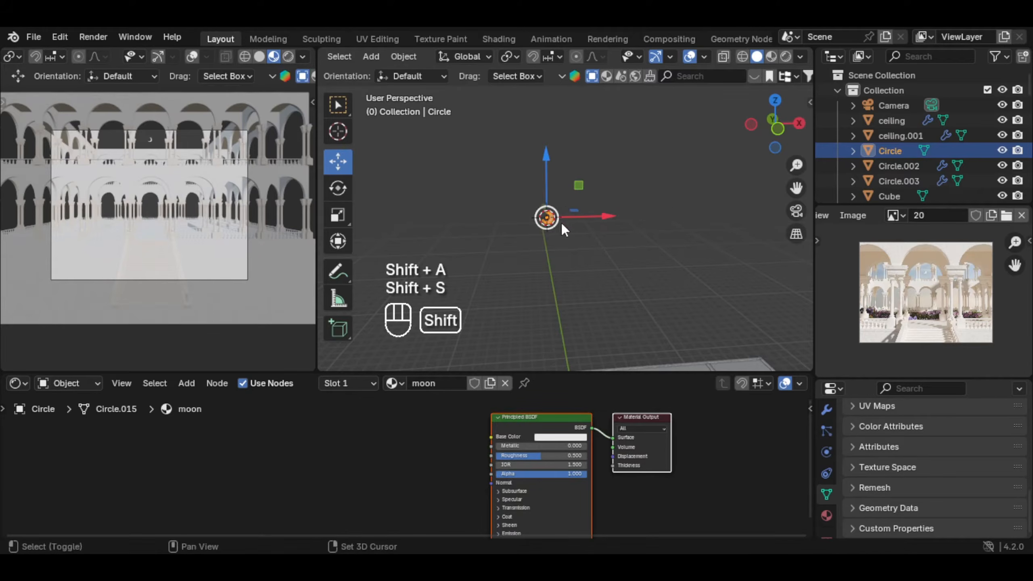
Add a circle mesh, place it beside the crescent and rotate it 90° around the X axis.
key("shift+a")
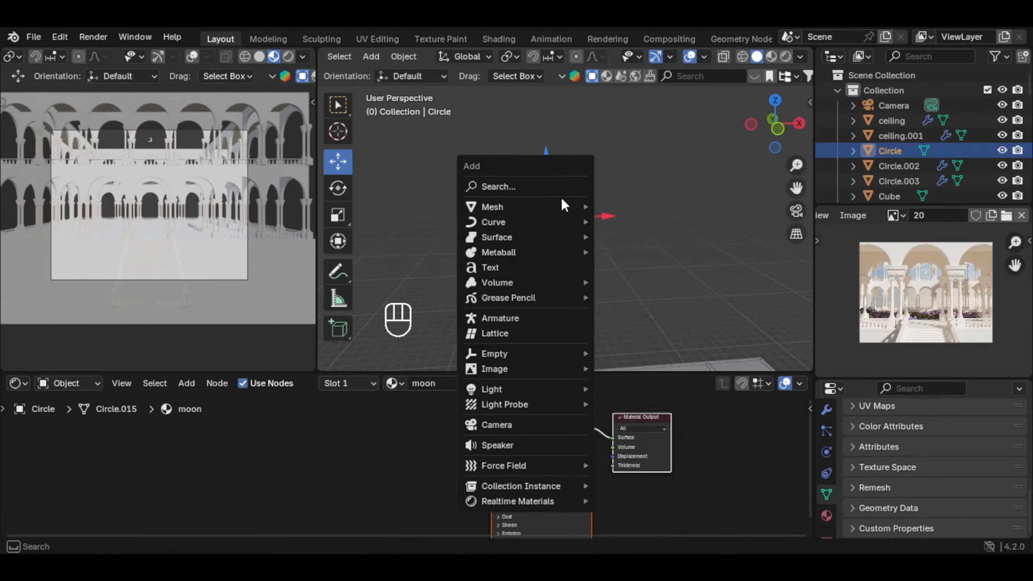
mouse_move(563, 205)
left_click(635, 234)
type("r")
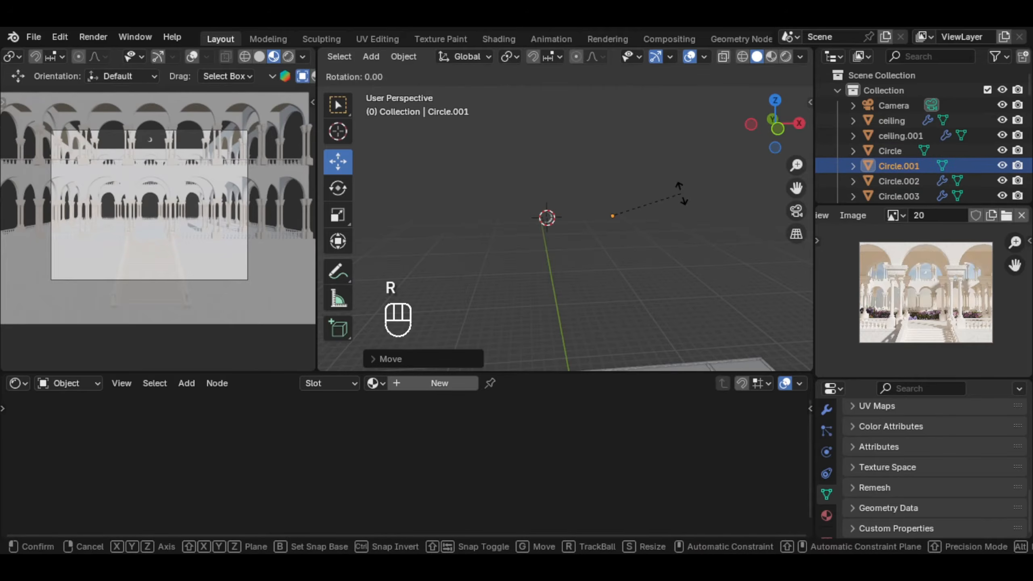
type("x90")
left_click(682, 193)
Scale up all of the circle's vertices and fill them with a face to form a disc.
key("Tab")
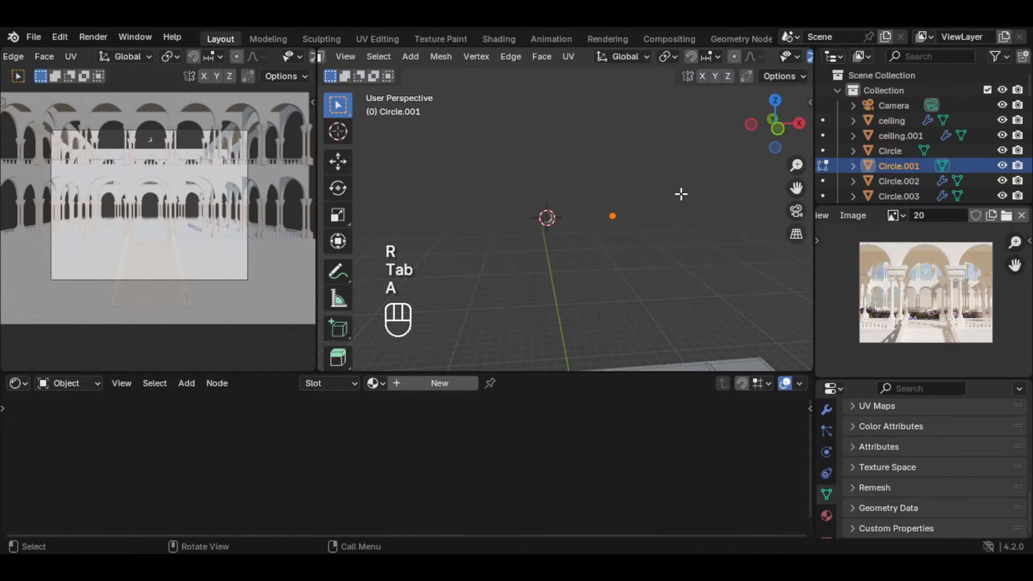
key("s")
key("s")
left_click(747, 173)
key("f")
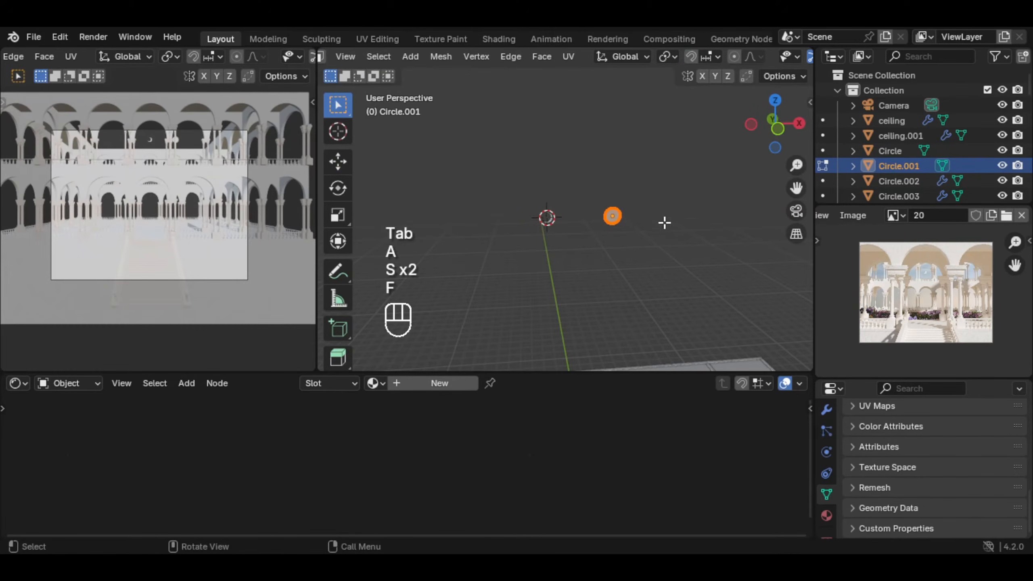
key("Tab")
Link the crescent's moon material to the disc.
left_click(548, 221)
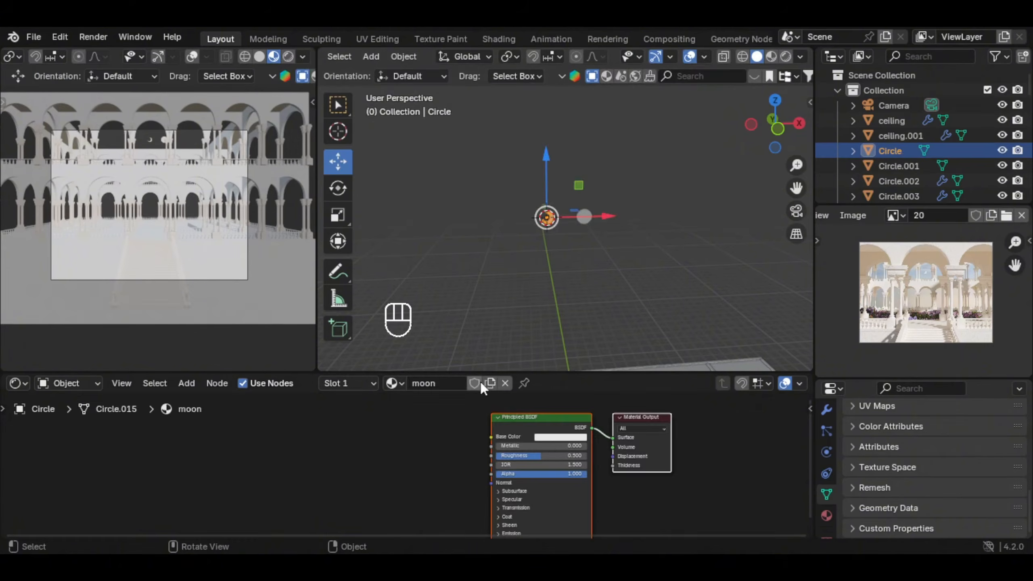
left_click(583, 220)
left_click(552, 220, "shift")
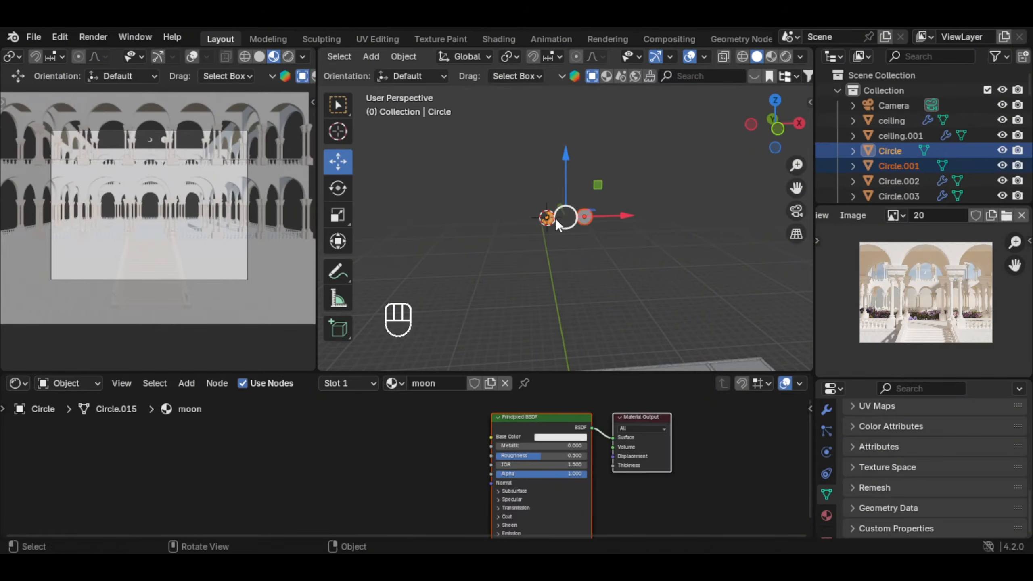
key("ctrl+l")
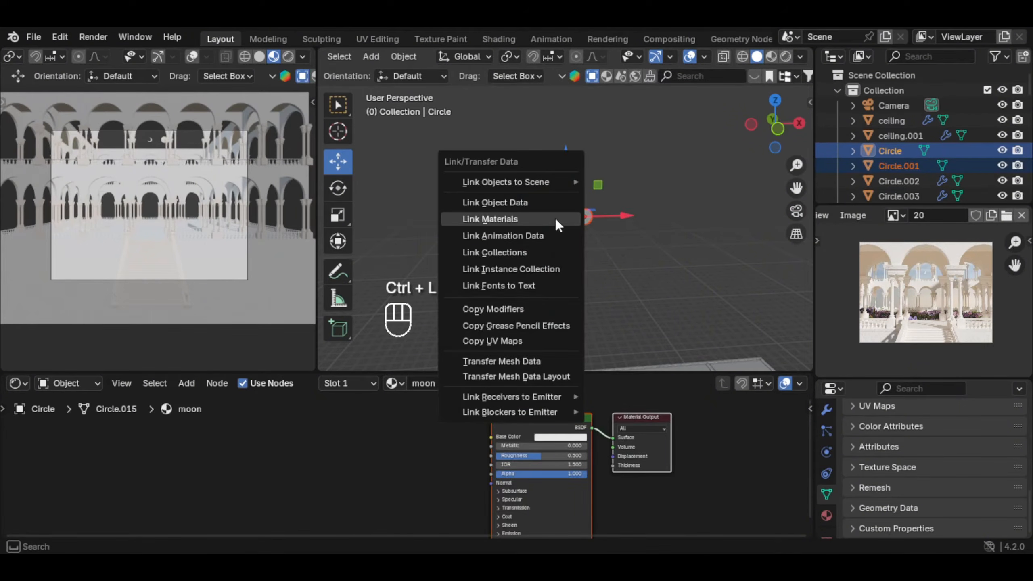
left_click(556, 220)
Move the disc along the X axis until it sits close beside the crescent.
middle_click_drag(545, 235, 534, 232, "shift")
scroll(541, 232, "up", 8)
left_click(612, 236)
left_click_drag(647, 233, 539, 236)
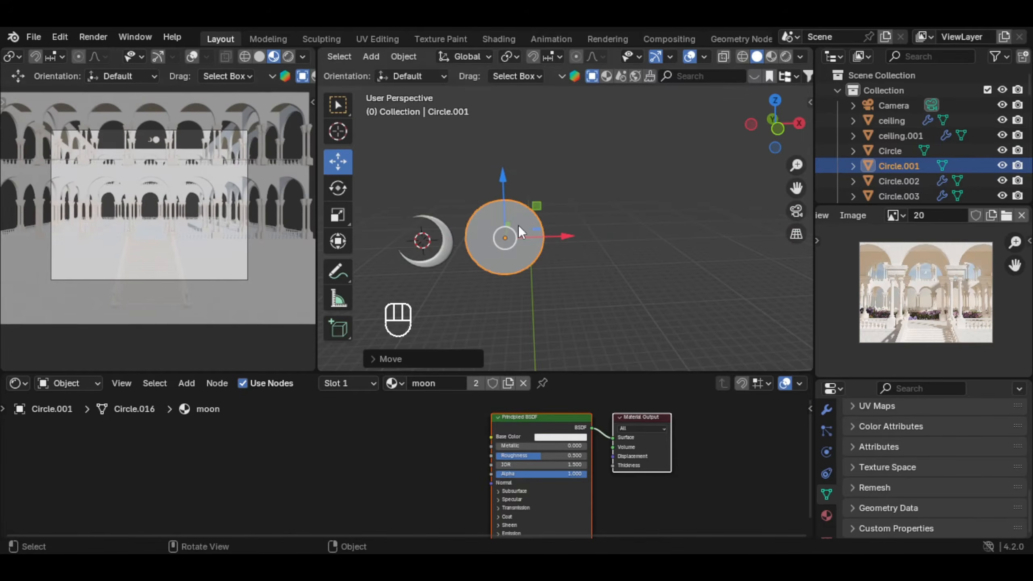
Frame the crescent and disc in the camera view and switch that view to rendered shading.
scroll(178, 119, "up", 3)
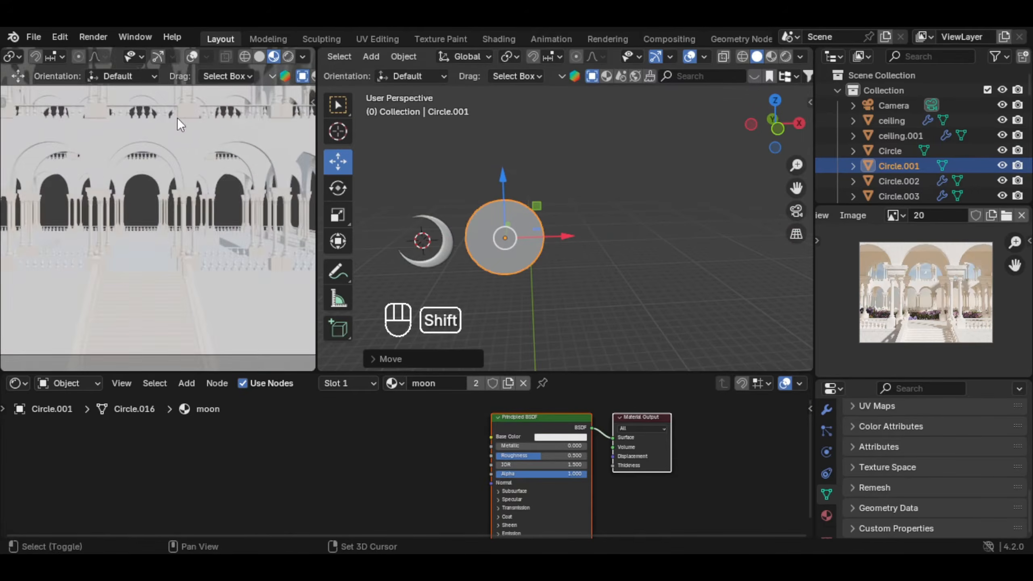
middle_click_drag(177, 119, 178, 220, "shift")
scroll(177, 220, "up", 7)
left_click(290, 57)
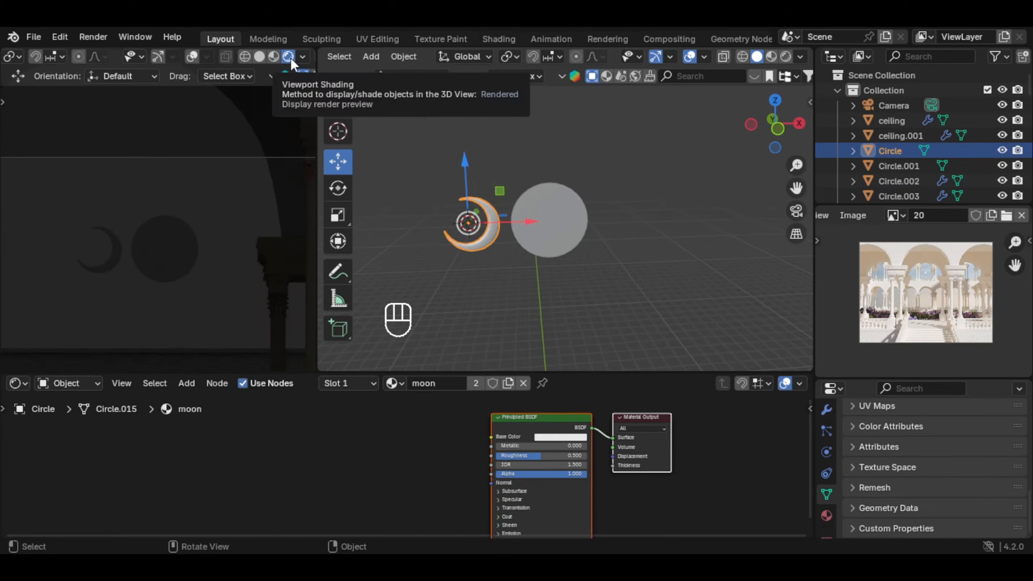
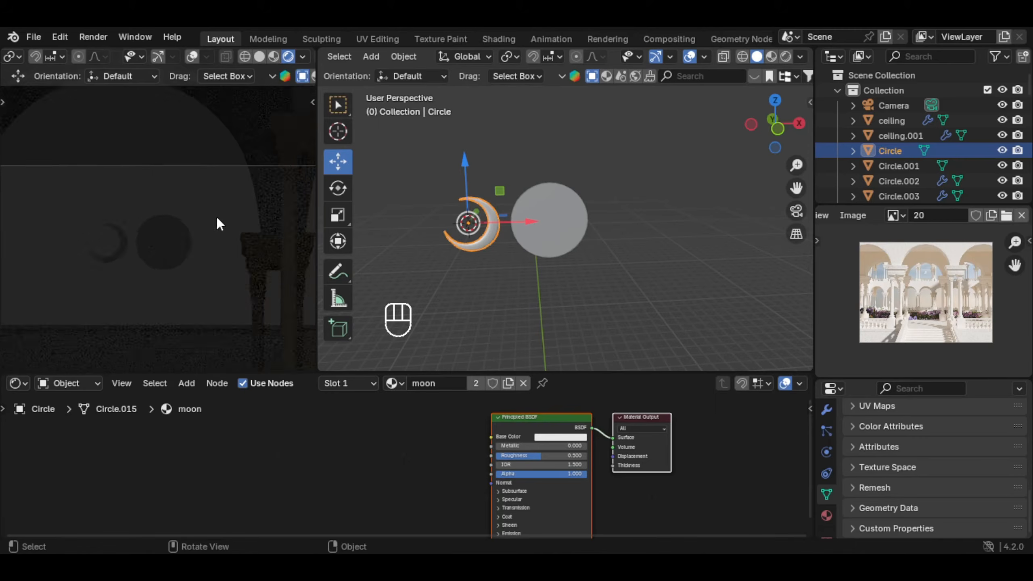
scroll(216, 234, "up", 2)
scroll(216, 243, "down", 1)
Change the moon material's base color to a warm cream and set its emission strength to 1.
scroll(530, 422, "up", 2)
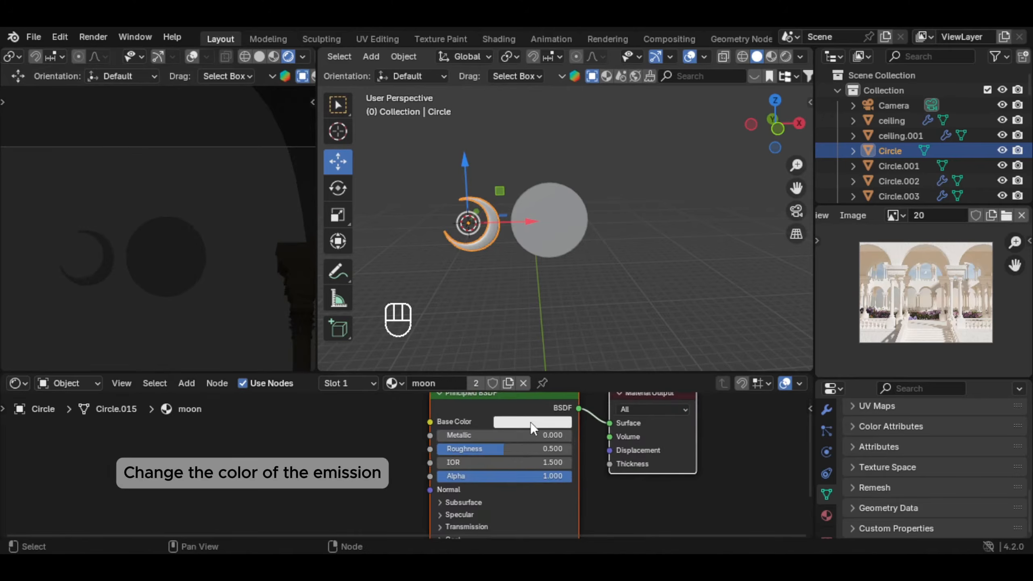
left_click(531, 422)
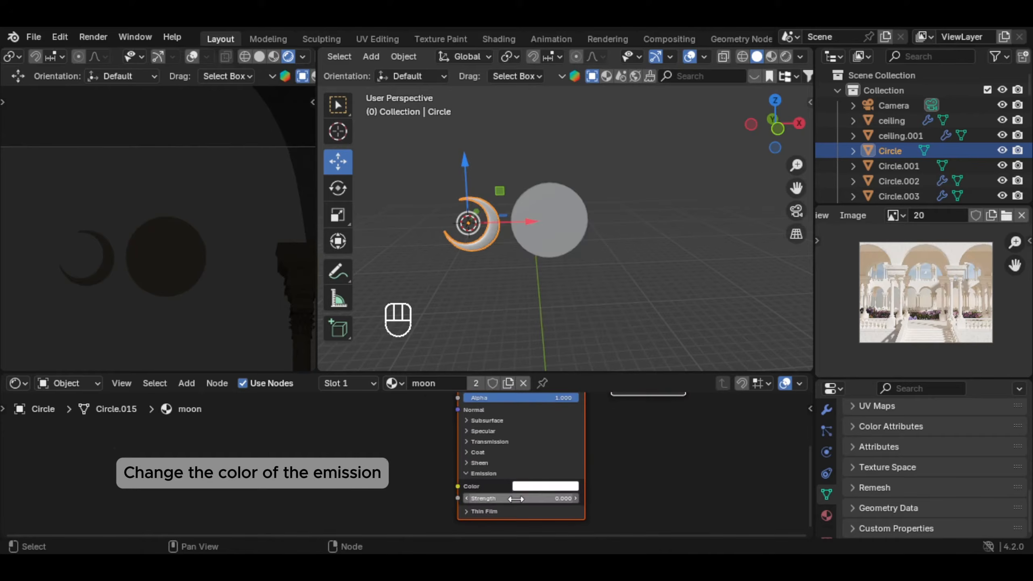
left_click(522, 498)
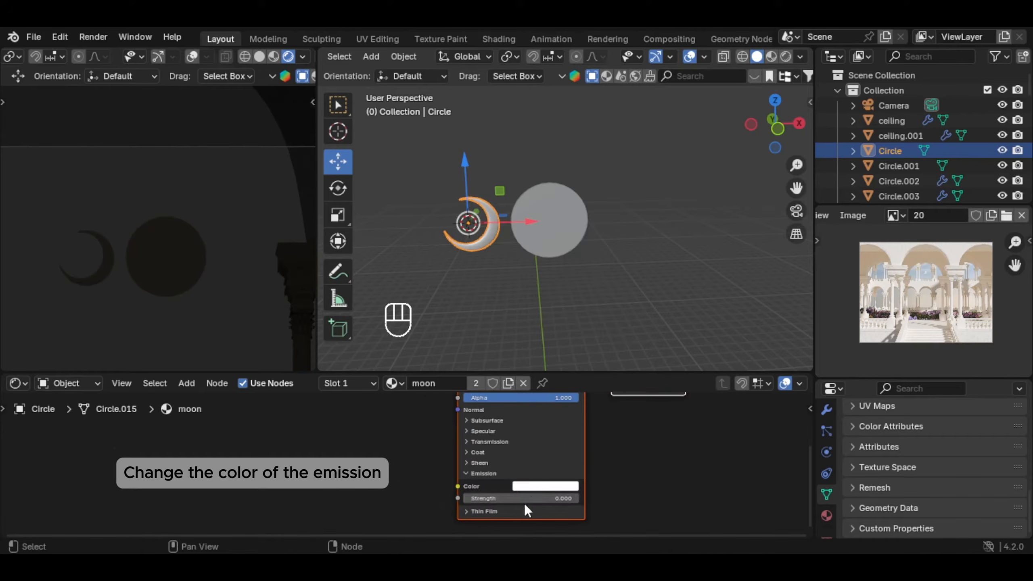
type("1")
key("Return")
left_click(522, 498)
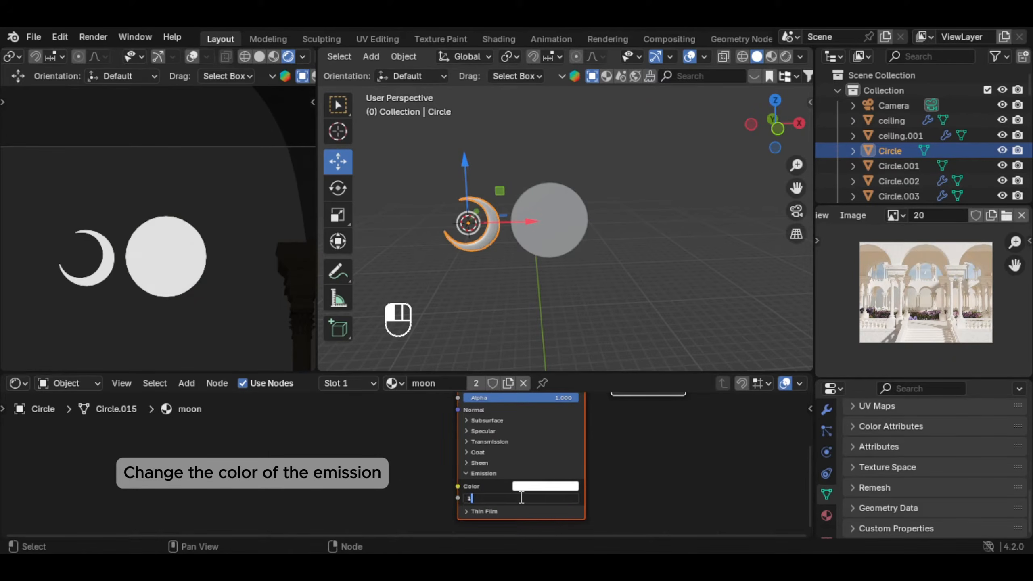
type("1")
key("Return")
Add a Color Ramp node to the moon material and connect its color output to the Principled BSDF's Alpha.
scroll(474, 481, "down", 2)
key("shift+a")
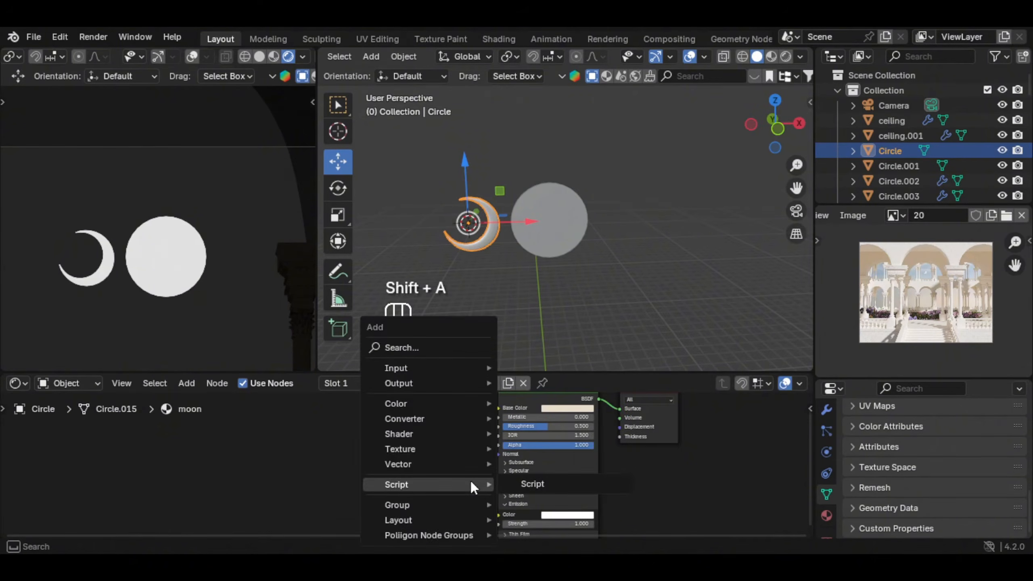
type("color r")
key("Return")
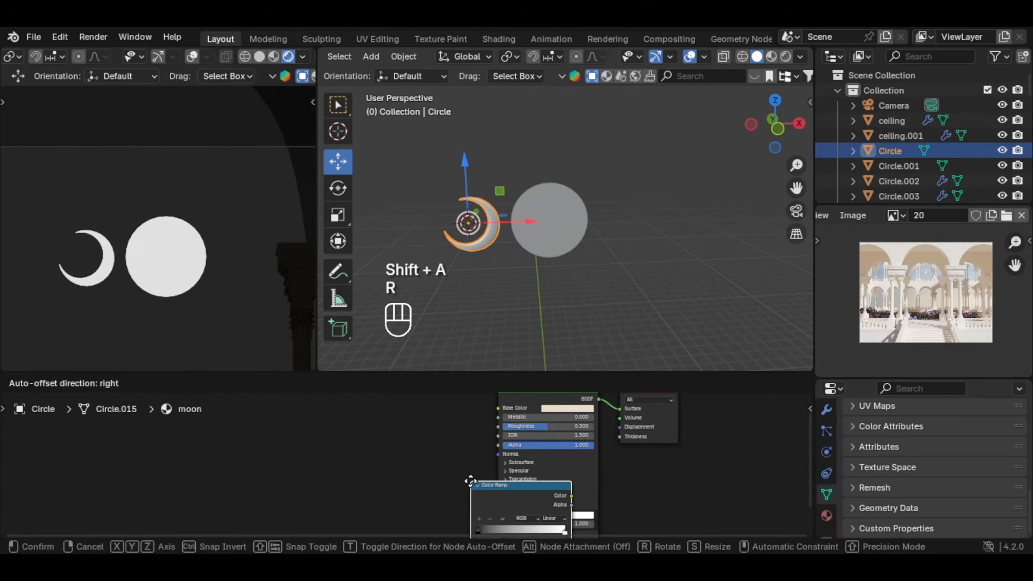
left_click(403, 448)
left_click_drag(463, 454, 498, 445)
Add a Gradient Texture node and connect its Fac output to the Color Ramp's factor.
middle_click_drag(335, 467, 419, 447)
key("shift+a")
type("gradient")
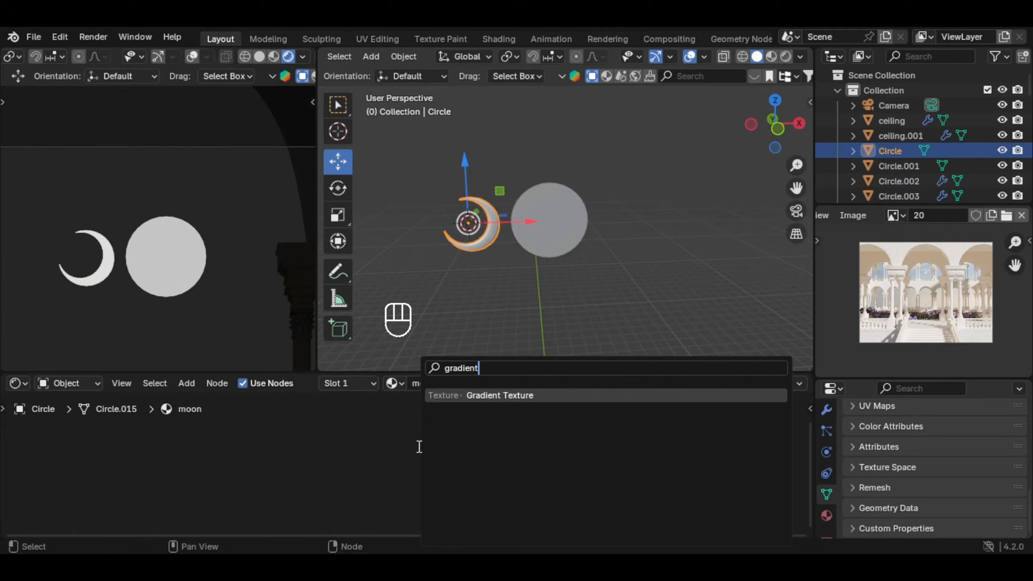
key("Return")
left_click(442, 462)
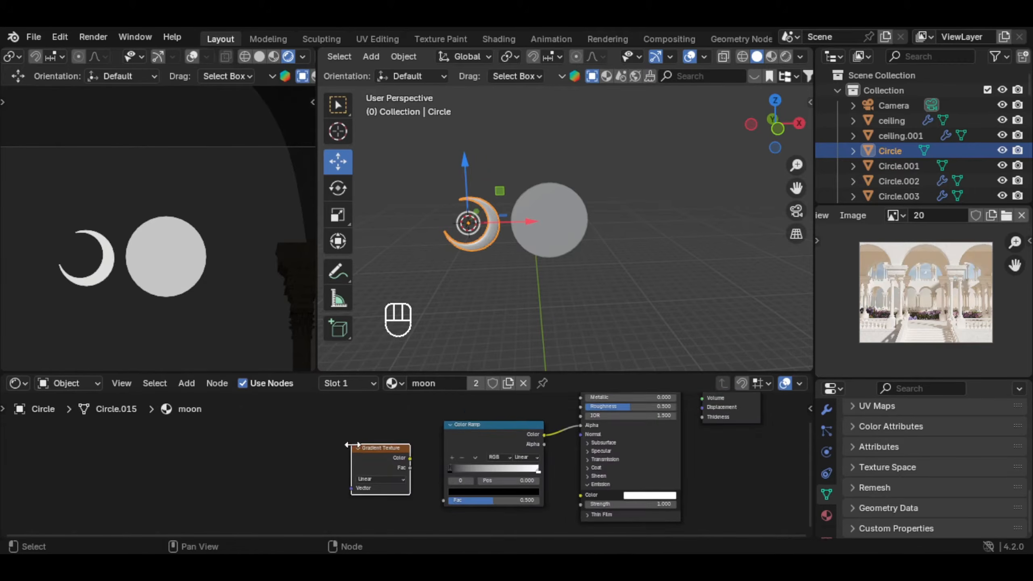
left_click_drag(419, 450, 465, 496)
Move the Color Ramp's black stop to about 0.33 and lighten it to dark grey.
scroll(137, 286, "up", 3)
middle_click_drag(137, 286, 154, 258, "shift")
scroll(163, 253, "up", 1)
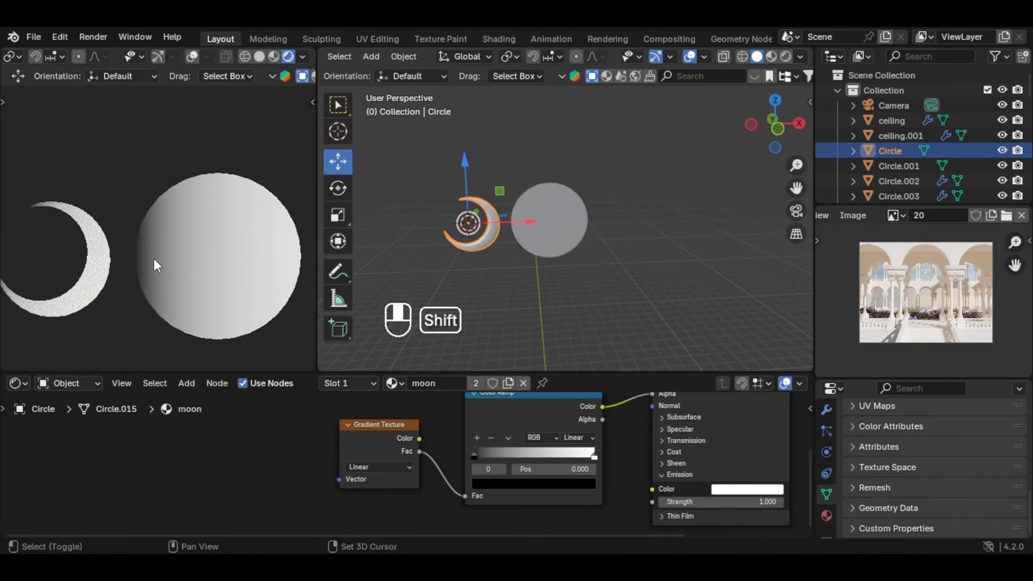
scroll(156, 259, "down", 2)
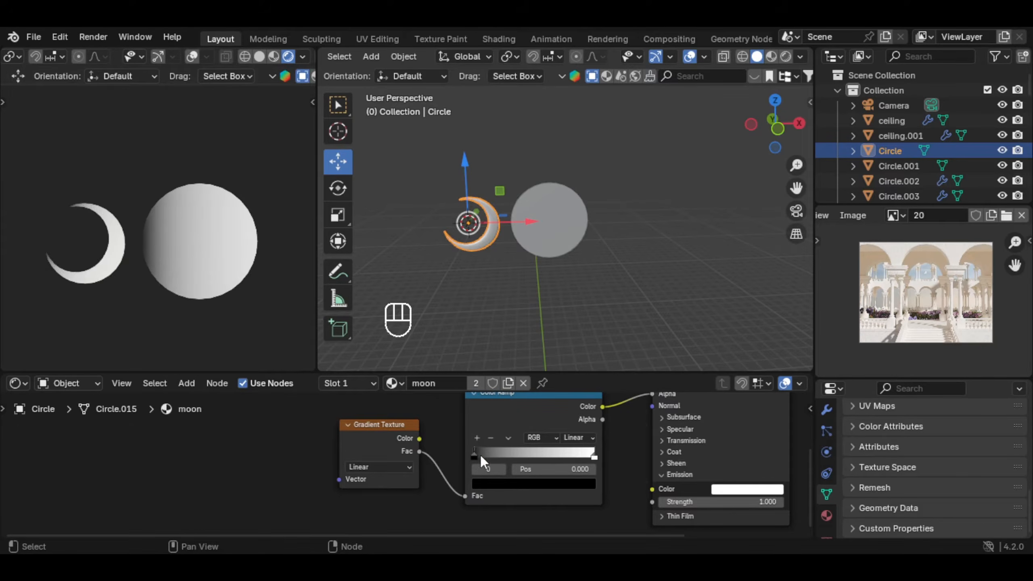
mouse_move(480, 455)
left_mouse_down()
mouse_move(467, 448)
mouse_move(484, 452)
left_mouse_up()
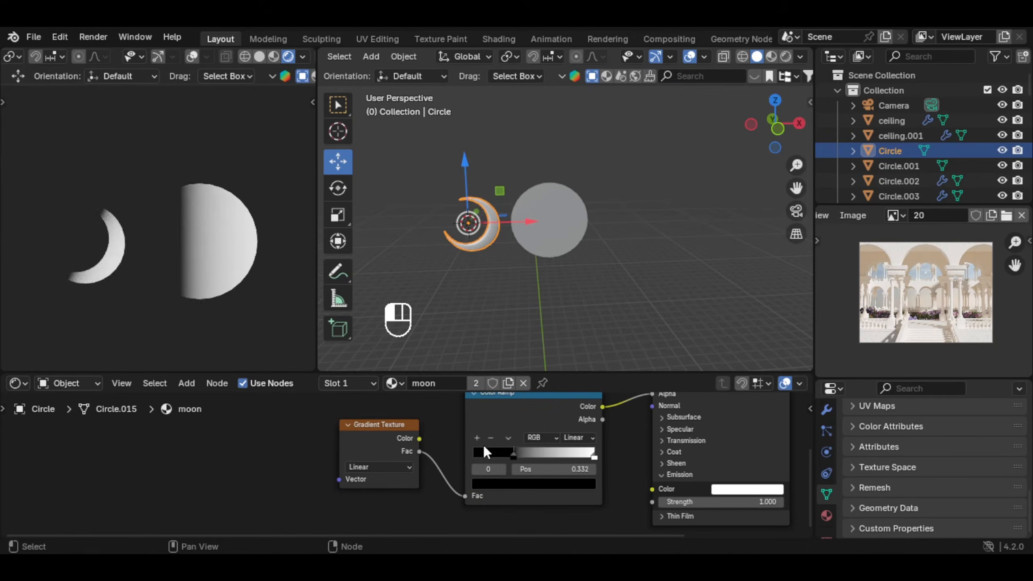
left_click(517, 485)
left_click_drag(586, 354, 586, 375)
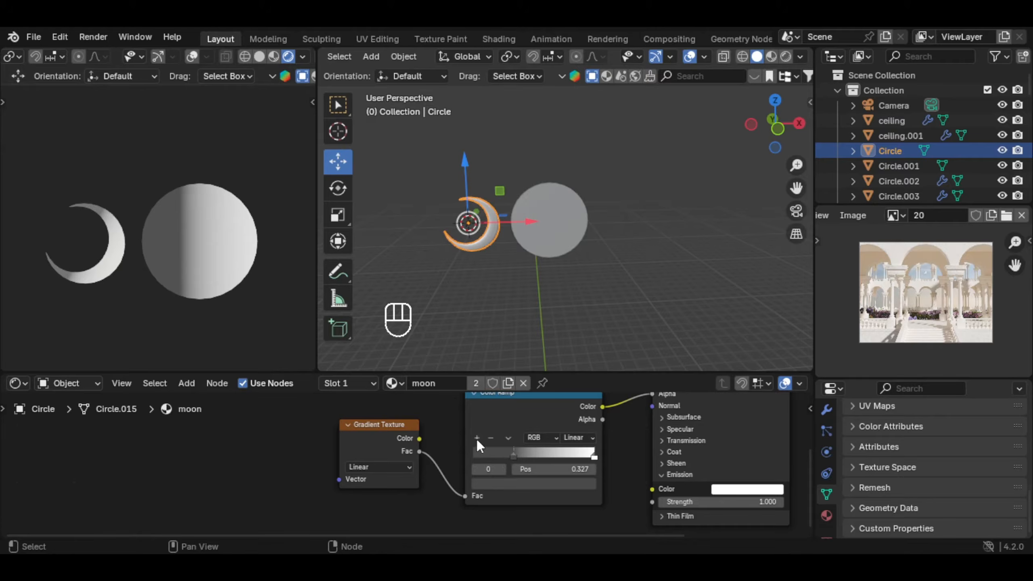
Add grey stops between the ramp's dark grey and white stops and shift the dark grey stop closer to the centre.
left_click(476, 438)
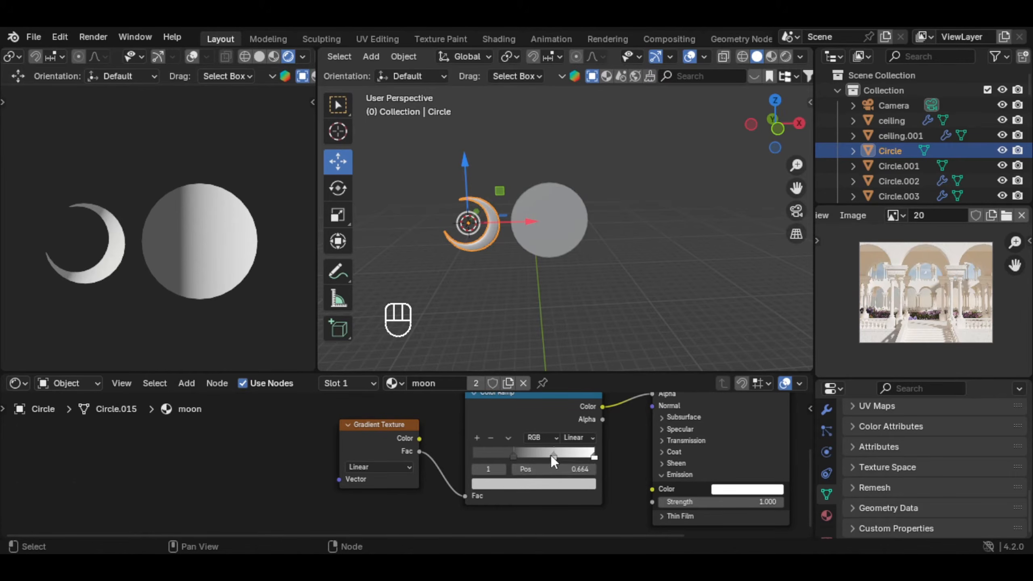
left_click(550, 478)
left_click(547, 480)
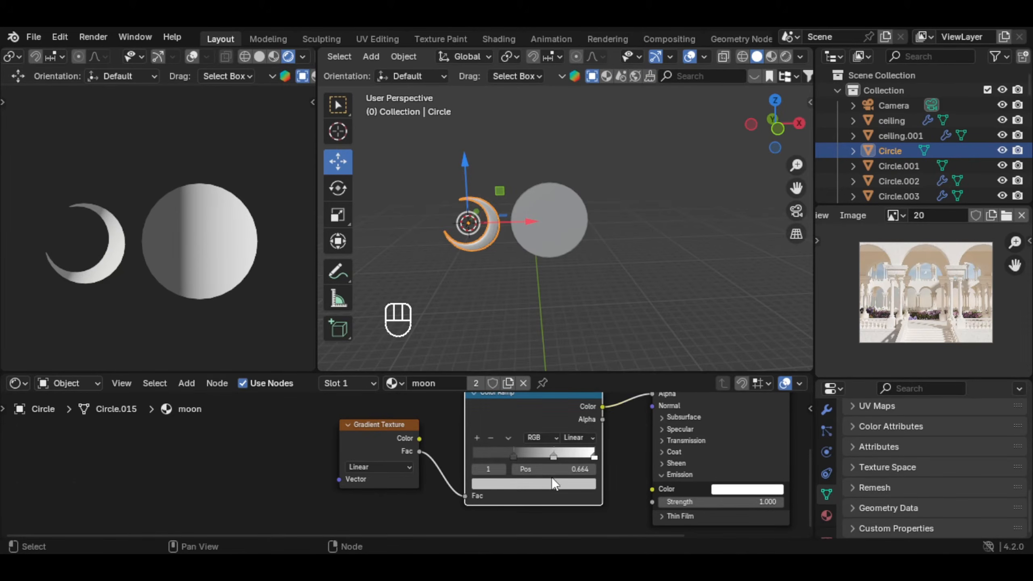
left_click(552, 477)
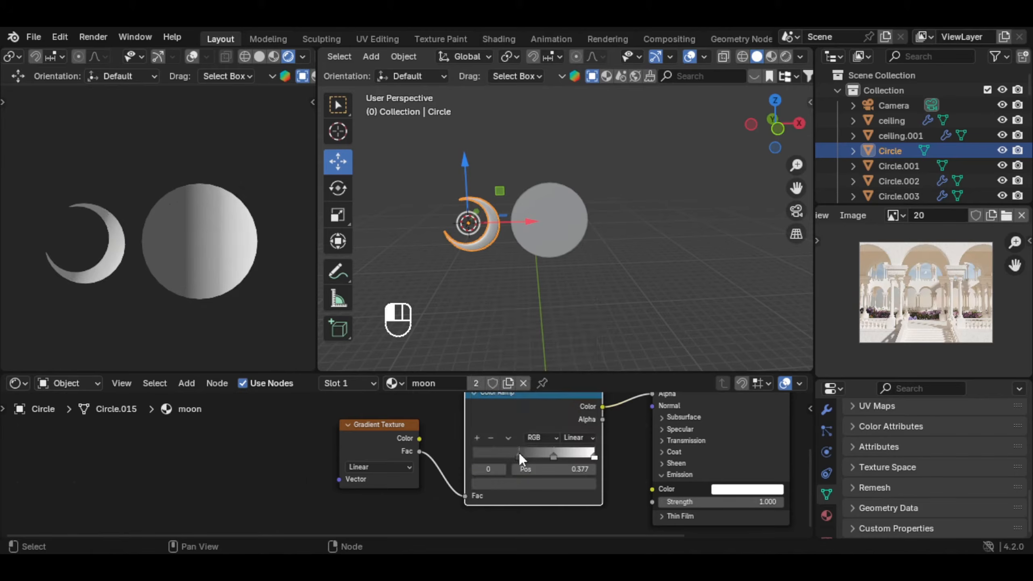
left_click(559, 454)
left_click(589, 451)
Set the ramp's interpolation to B-Spline and move its second stop to about 0.61.
left_click(580, 438)
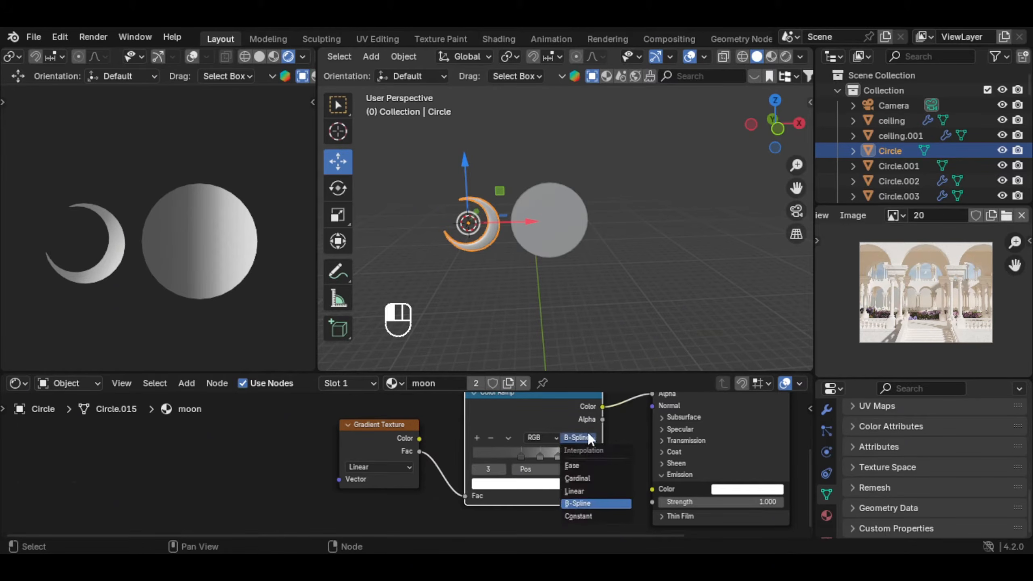
left_click(602, 503)
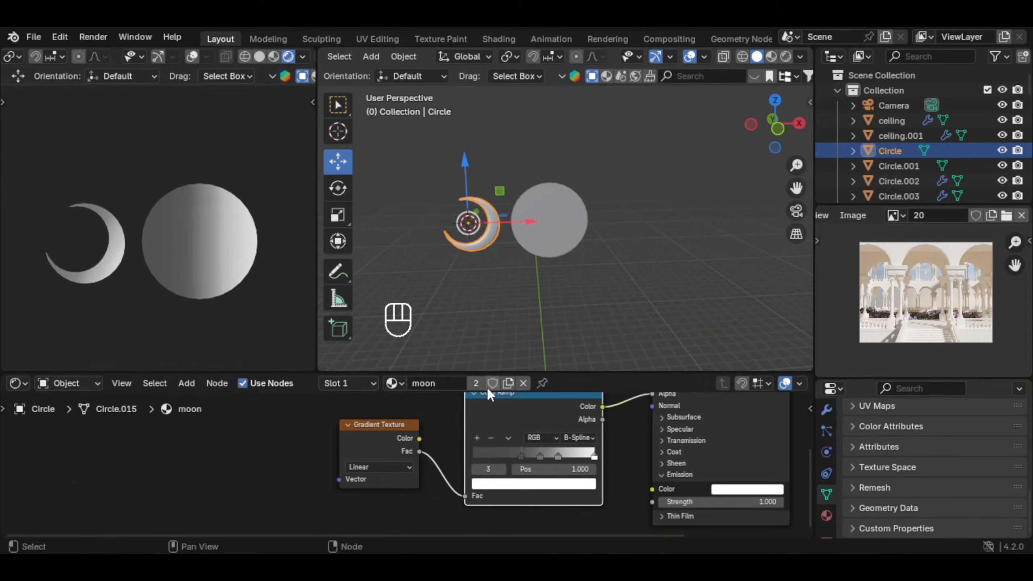
left_click(543, 457)
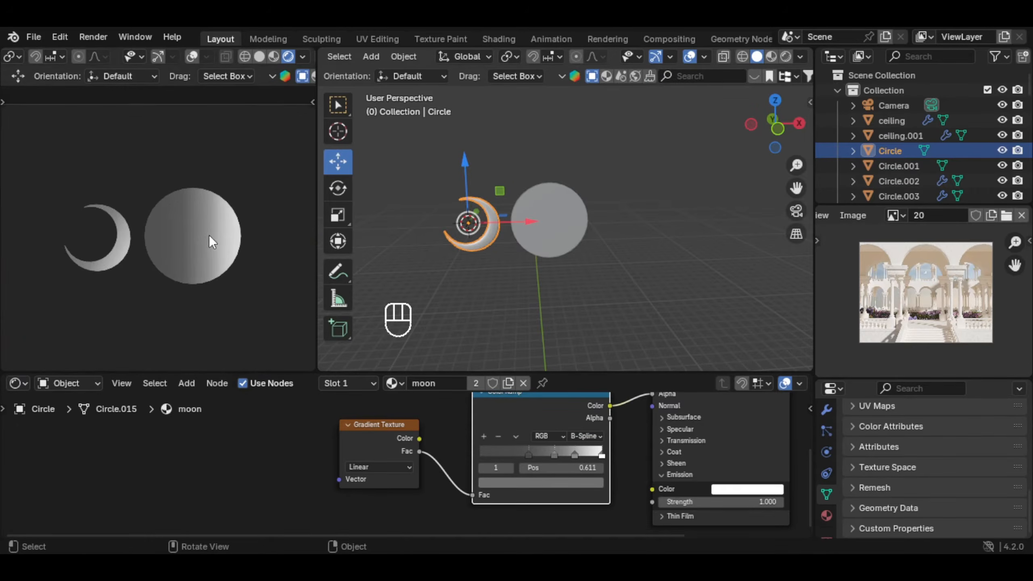
Raise the moon material's emission strength to 2.1 and check the glow in the camera view.
middle_click_drag(537, 443, 455, 469)
mouse_move(615, 494)
middle_mouse_down()
mouse_move(565, 493)
mouse_move(472, 459)
middle_mouse_up()
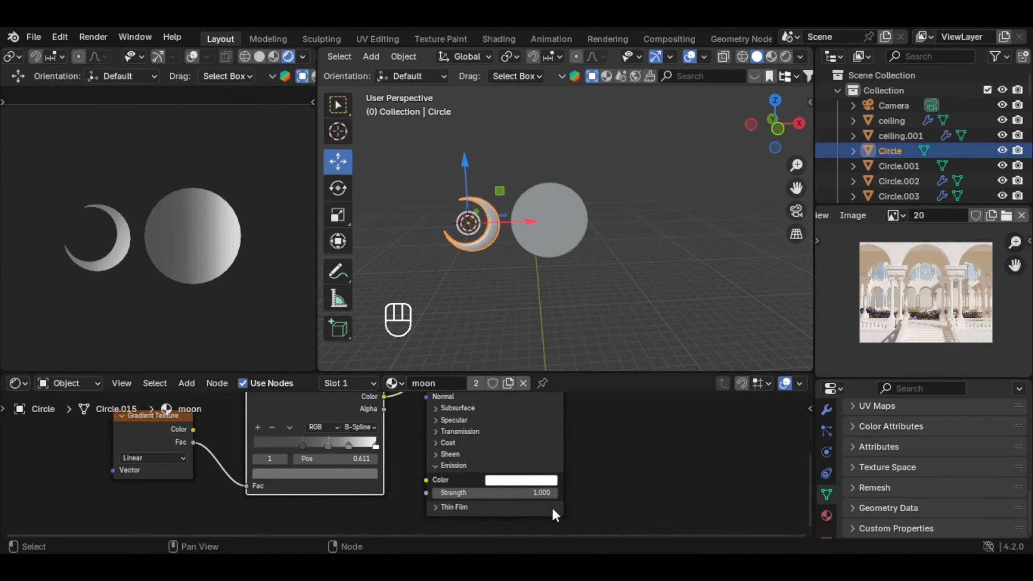
left_click_drag(495, 493, 525, 492)
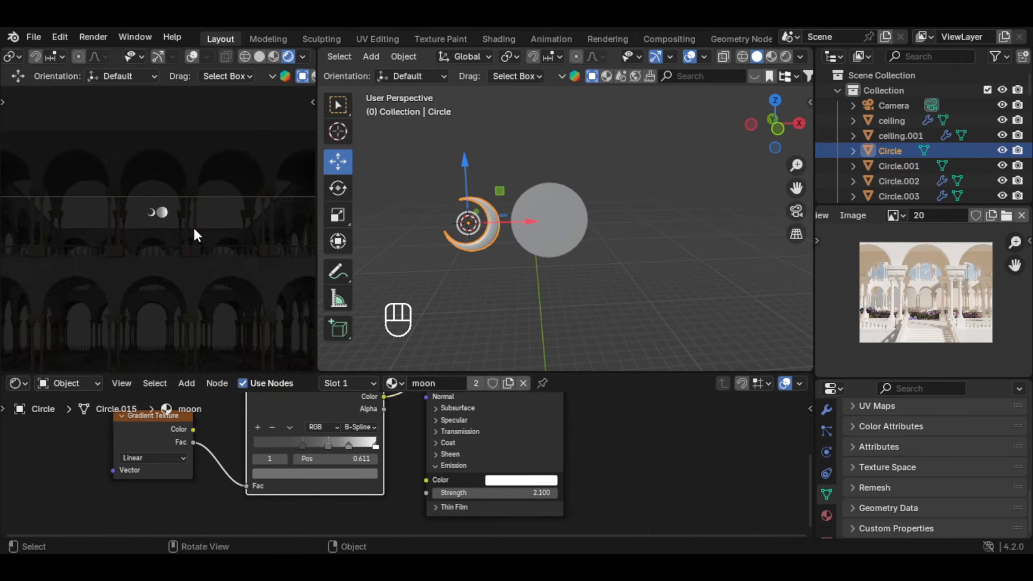
scroll(192, 226, "up", 9)
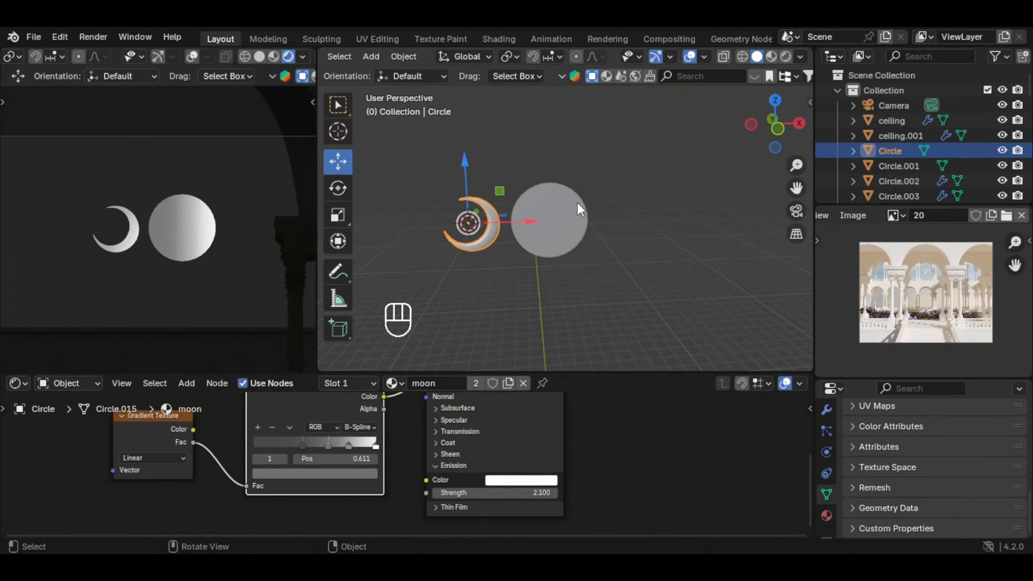
scroll(575, 204, "down", 1)
left_click(552, 213)
left_click(505, 222)
scroll(478, 369, "down", 1)
scroll(460, 432, "down", 1)
Add a second Color Ramp node and connect its color output to the emission Strength.
middle_click_drag(457, 438, 463, 487)
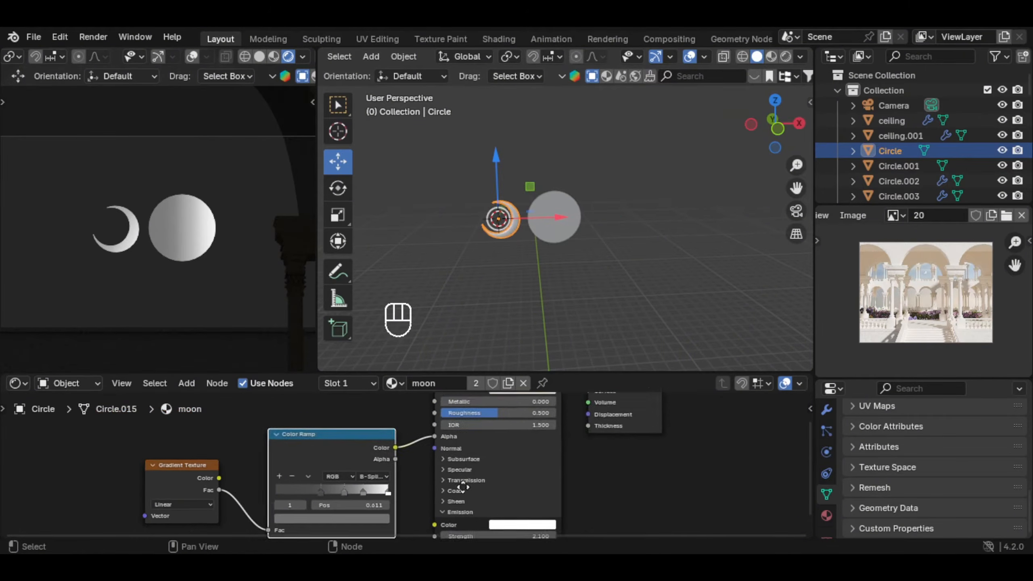
scroll(444, 447, "down", 2)
key("x")
key("shift+a")
type("c")
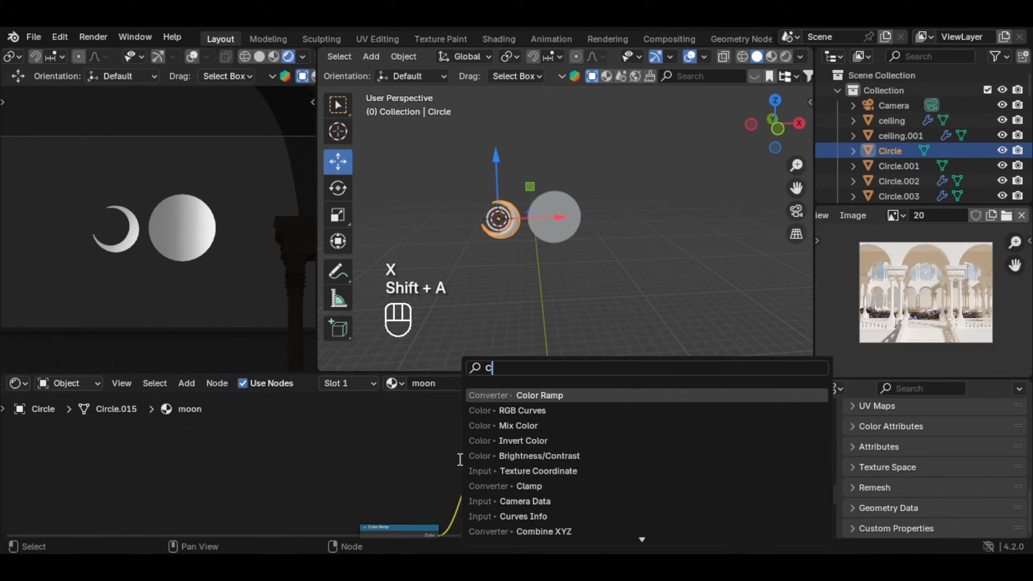
type("olor r")
key("Return")
left_click(355, 437)
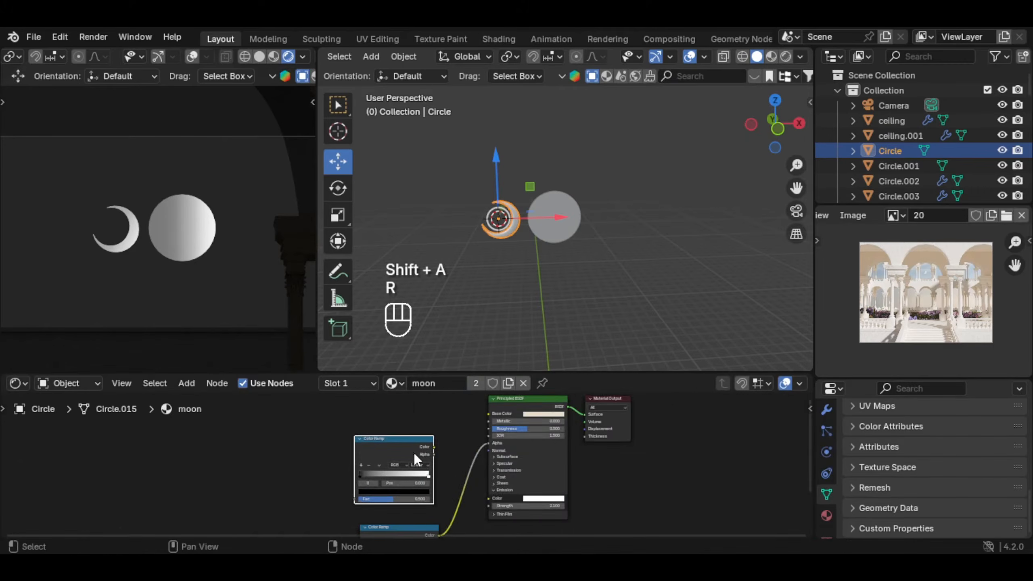
scroll(449, 434, "up", 2)
middle_click_drag(449, 434, 390, 457)
left_click_drag(399, 419, 459, 475)
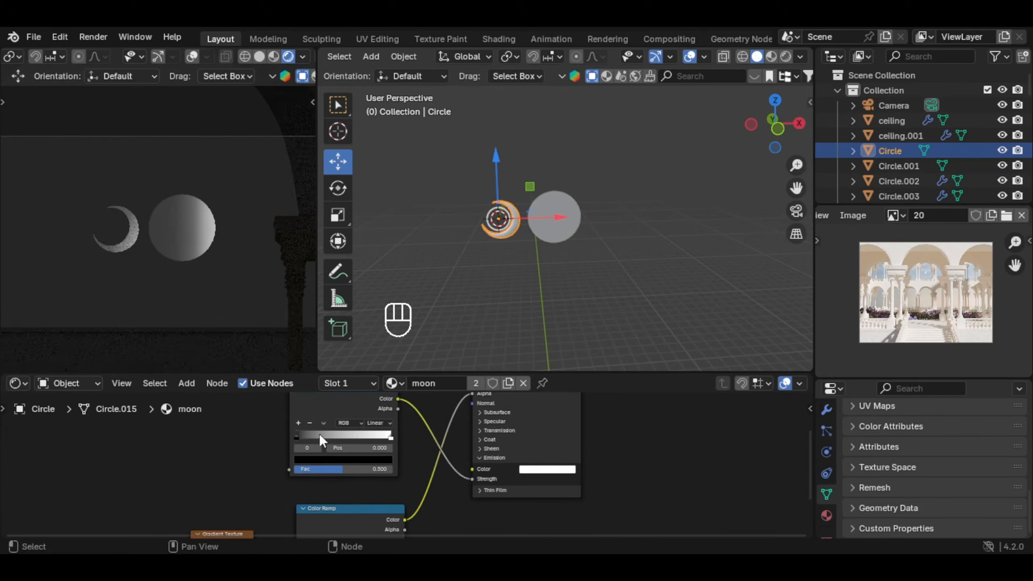
Add a Noise Texture node, connect its Color output to the second Color Ramp's factor and place it beside the ramp.
middle_click_drag(320, 435, 447, 455)
scroll(448, 455, "down", 1)
key("shift+a")
type("noise")
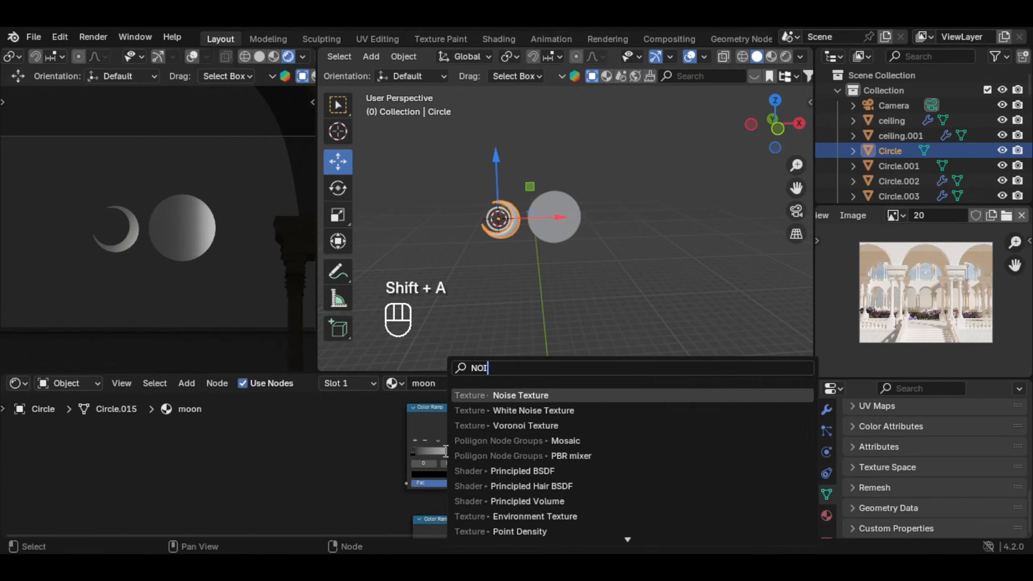
key("Return")
left_click(207, 415)
left_click_drag(277, 439, 330, 479)
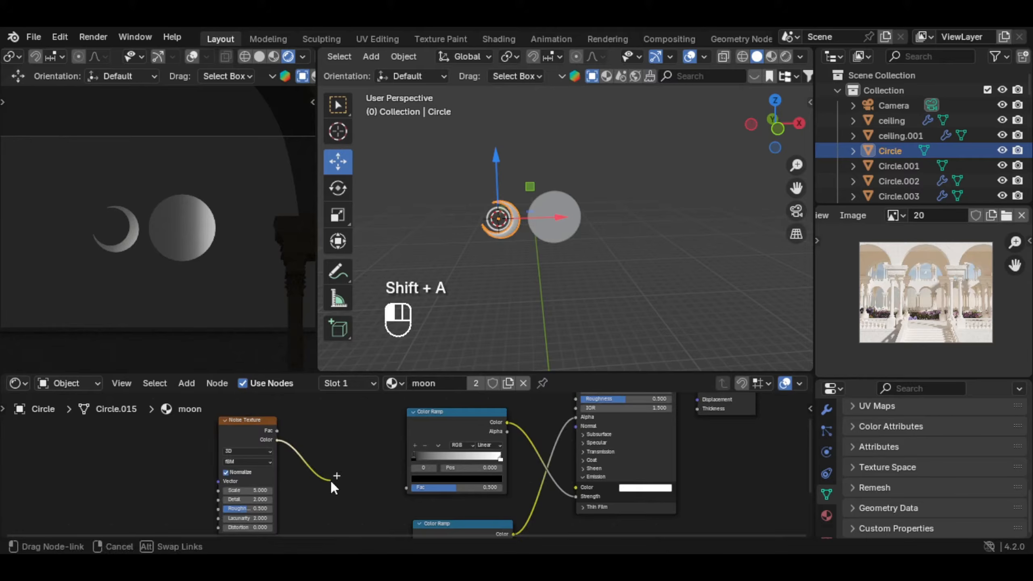
left_click_drag(396, 486, 405, 487)
left_click_drag(250, 423, 316, 422)
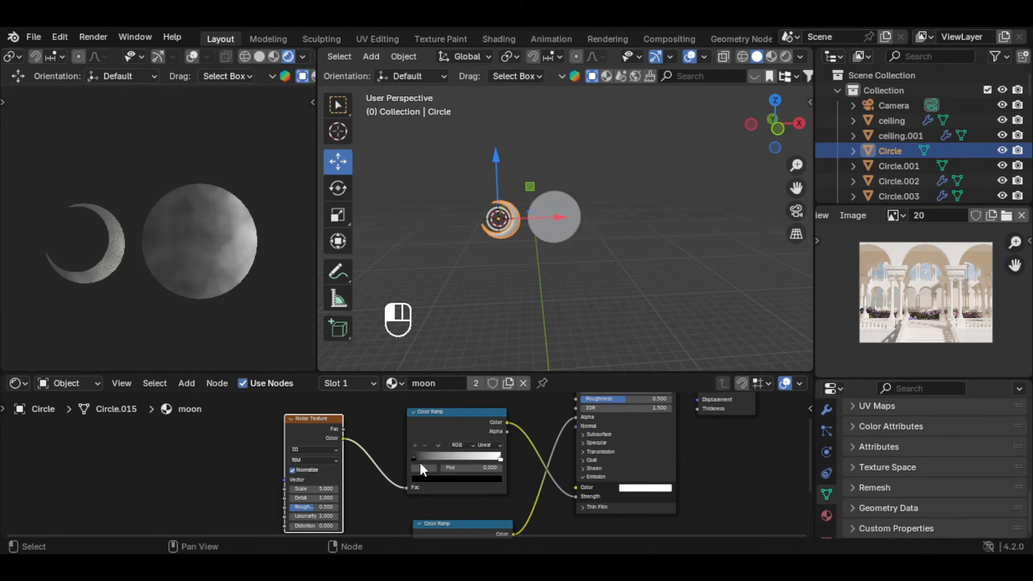
Move the second ramp's white stop to about 0.62 to brighten the noise pattern on the moon.
mouse_move(420, 463)
left_mouse_down()
mouse_move(459, 463)
mouse_move(412, 464)
left_mouse_up()
left_click_drag(500, 459, 454, 463)
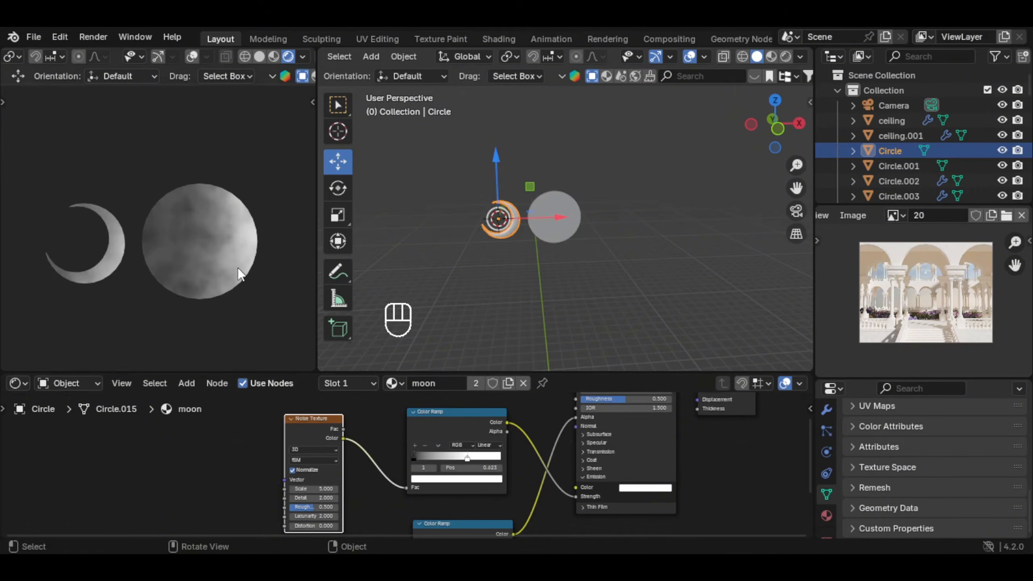
scroll(237, 268, "down", 6)
scroll(512, 216, "up", 4)
Hide the disc Circle.001 in both the viewport and the render.
left_click(560, 226)
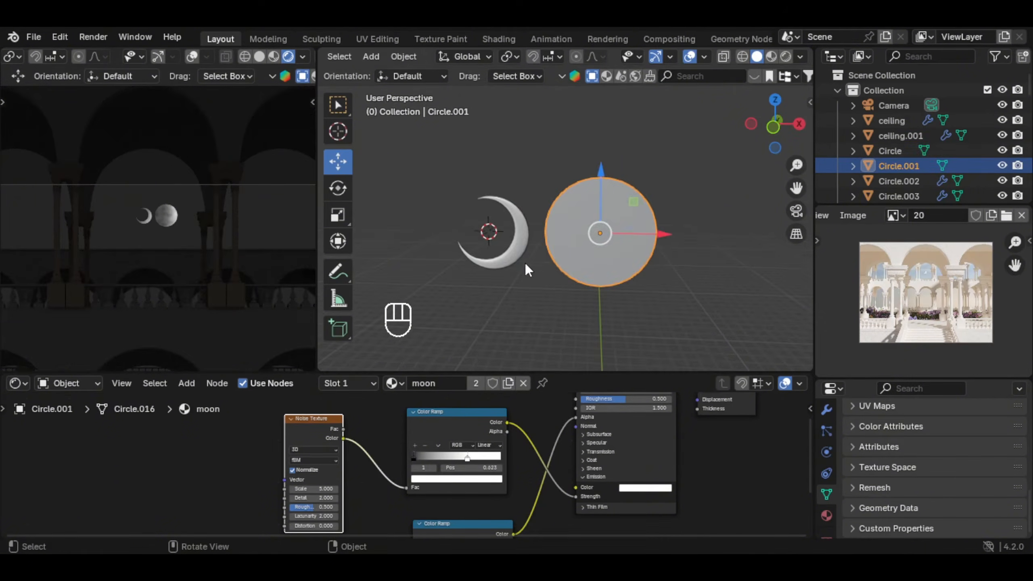
middle_click_drag(524, 263, 519, 258)
scroll(561, 217, "down", 2)
left_click(1002, 166)
left_click(1018, 166)
Scale the crescent moon up slightly and check its size against the building in the camera view.
left_click(535, 225)
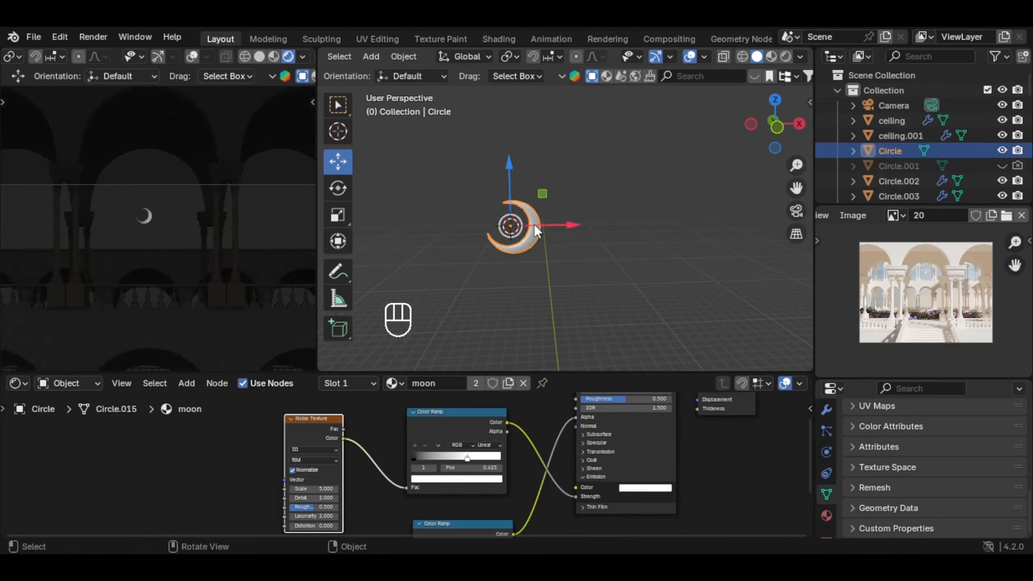
key("s")
left_click(580, 228)
scroll(196, 293, "down", 5)
middle_click_drag(196, 299, 196, 214, "shift")
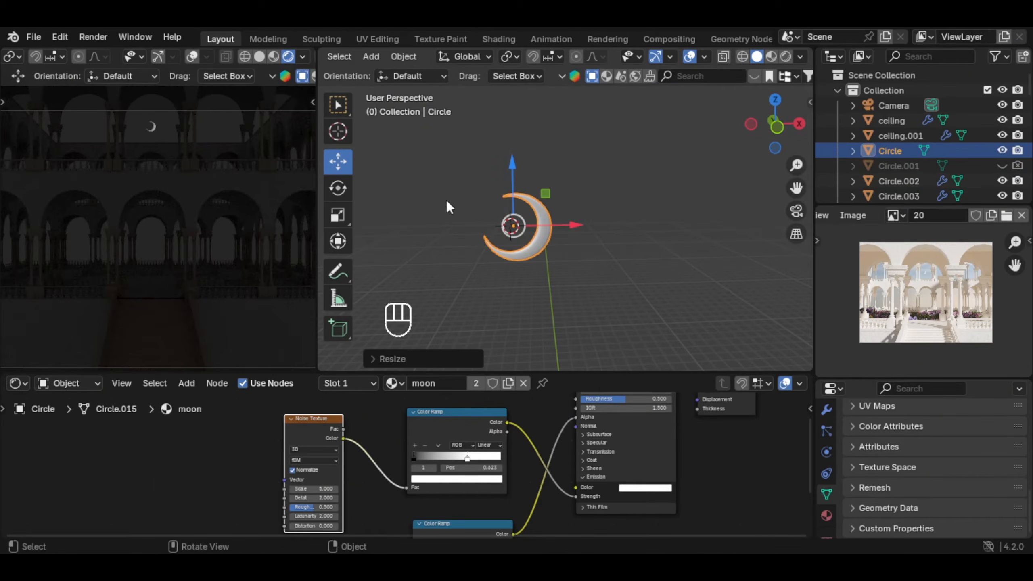
scroll(202, 199, "down", 2)
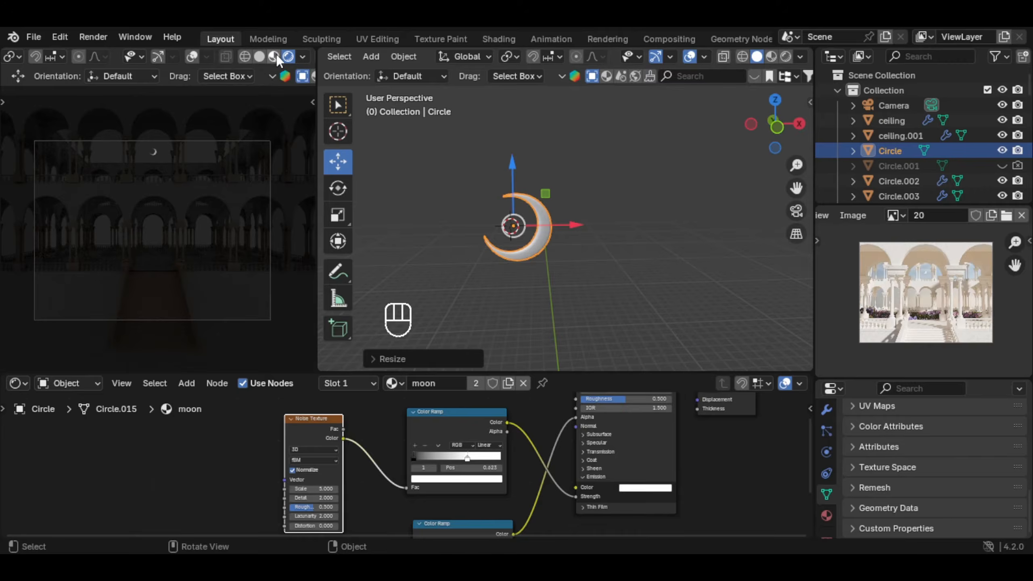
Select all scene objects and remove the crescent moon from the selection.
left_click(273, 56)
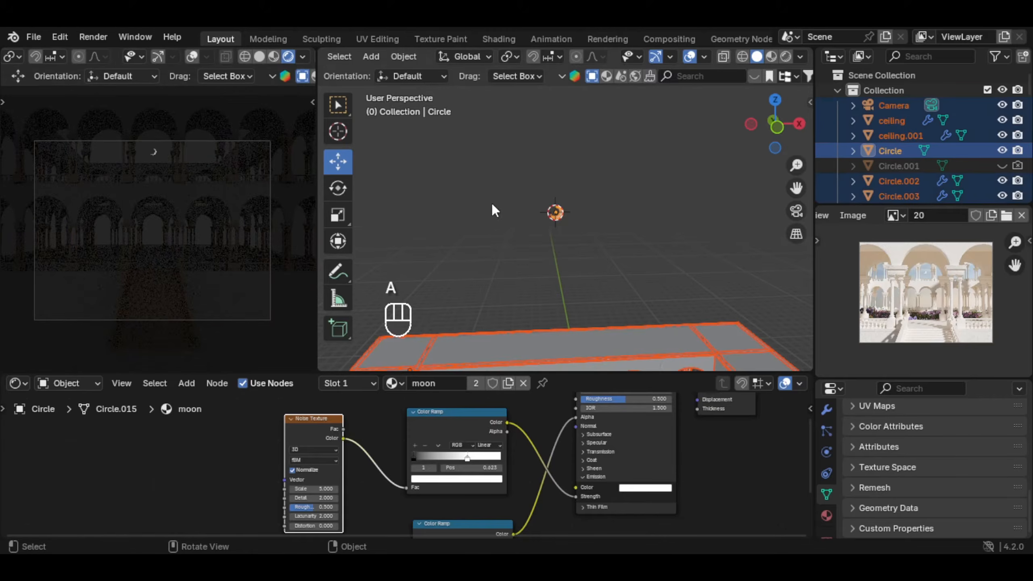
key("c")
middle_click(557, 217)
right_click(553, 211)
scroll(157, 247, "down", 2)
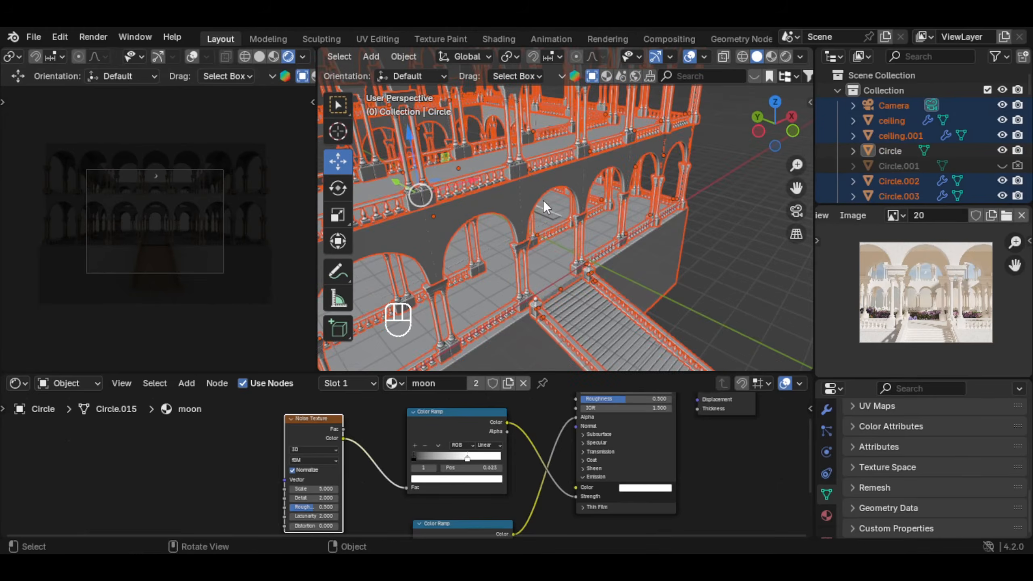
Make the twin-column piece Plane.001 the active object and link its stone material to all selected building objects.
mouse_move(543, 200)
middle_mouse_down()
mouse_move(545, 158)
mouse_move(556, 216)
mouse_move(560, 166)
mouse_move(557, 202)
middle_mouse_up()
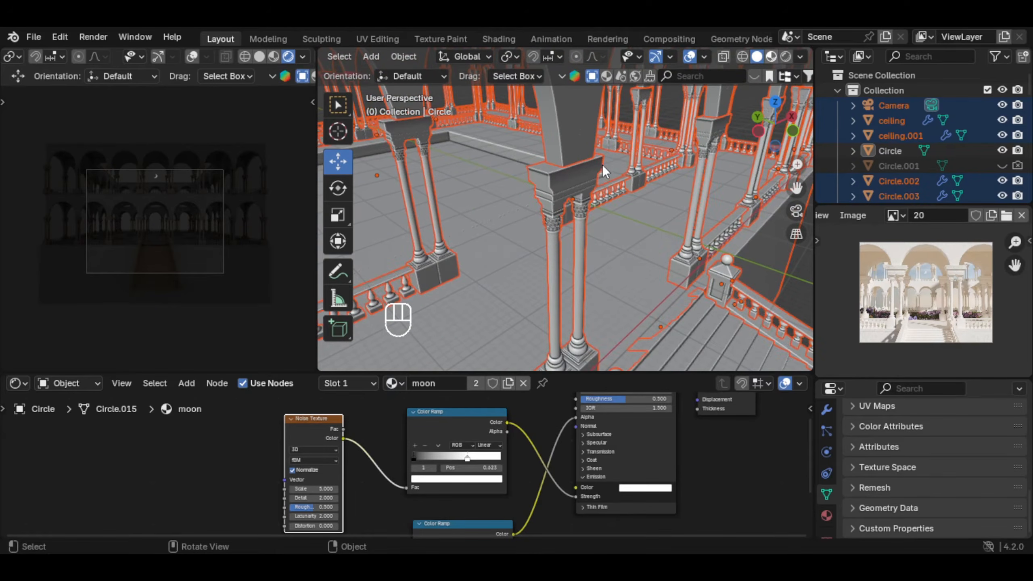
left_click(564, 182, "shift")
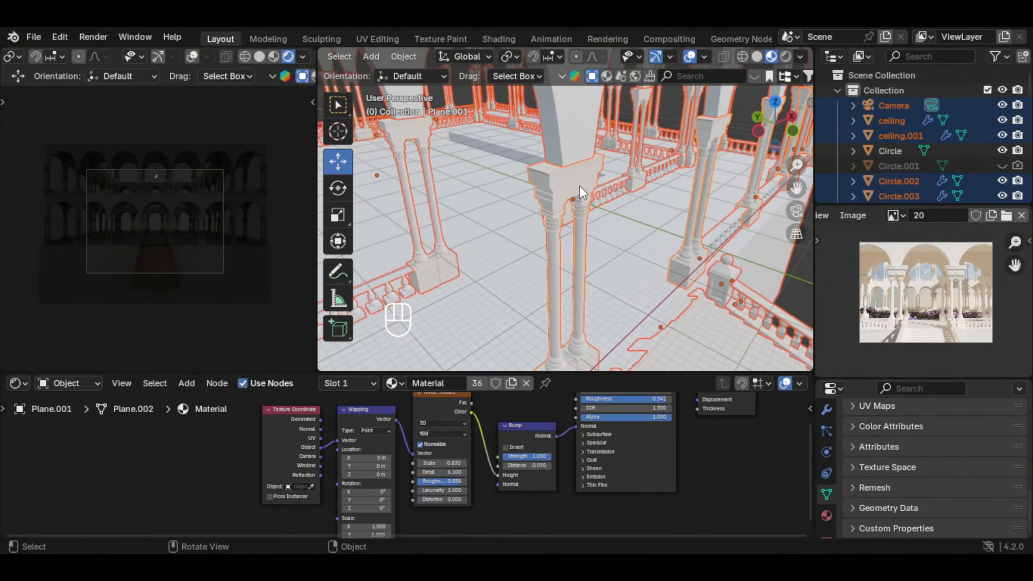
scroll(580, 186, "up", 5)
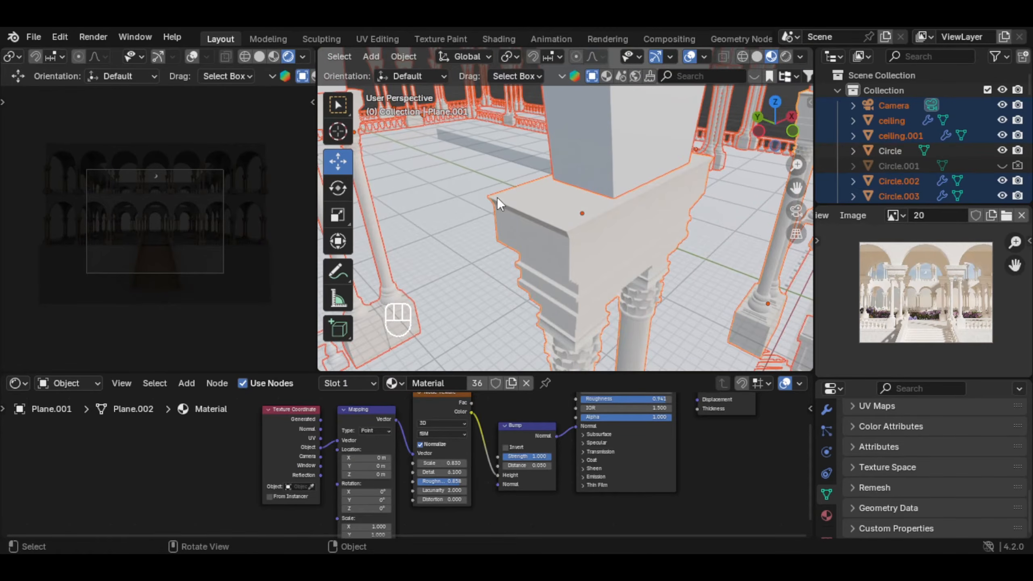
middle_click_drag(558, 204, 613, 228)
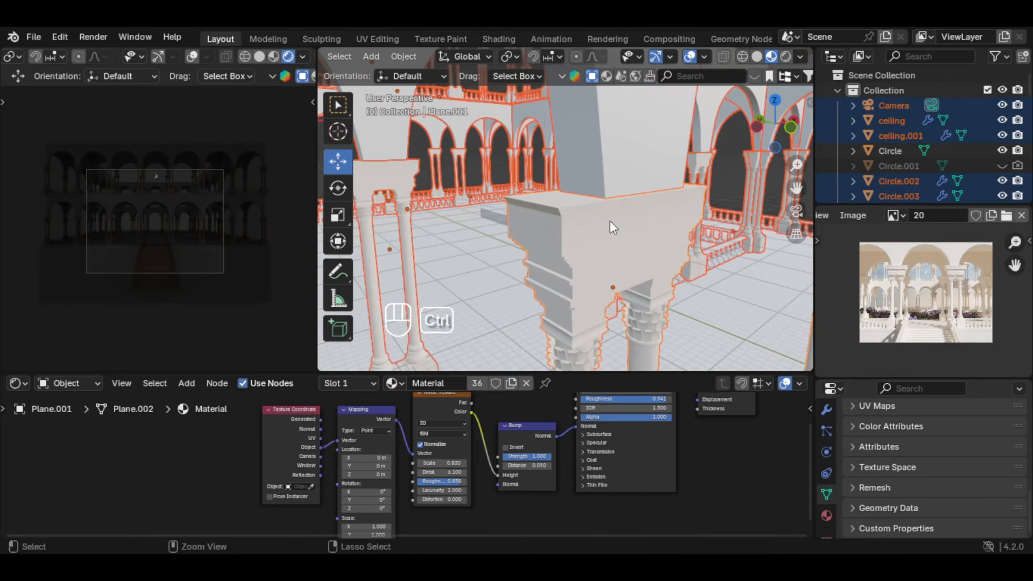
key("ctrl+l")
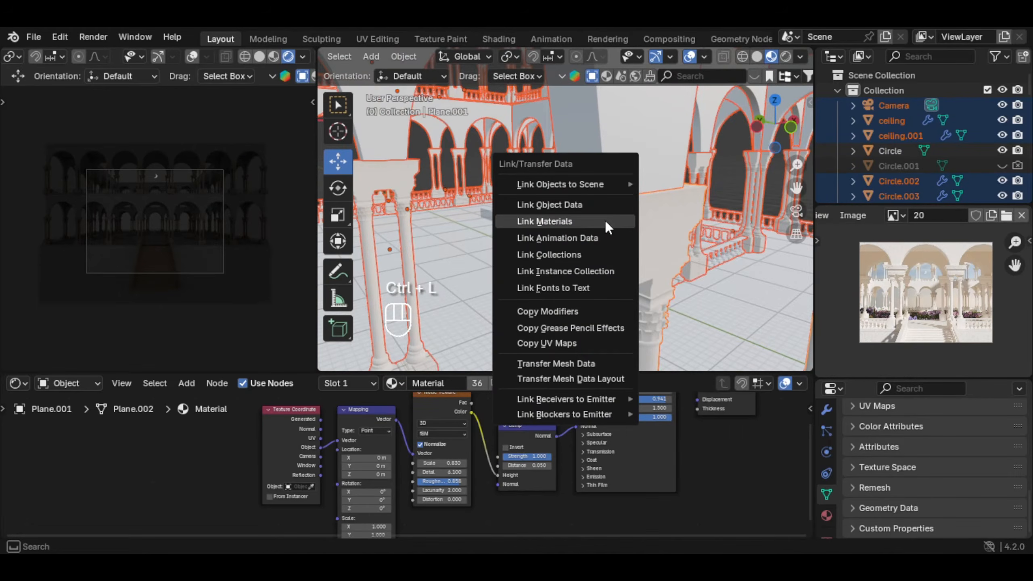
left_click(611, 221)
Examine the linked material on the building in the rendered camera view and around the model.
middle_click_drag(605, 221, 244, 220)
scroll(205, 234, "up", 5)
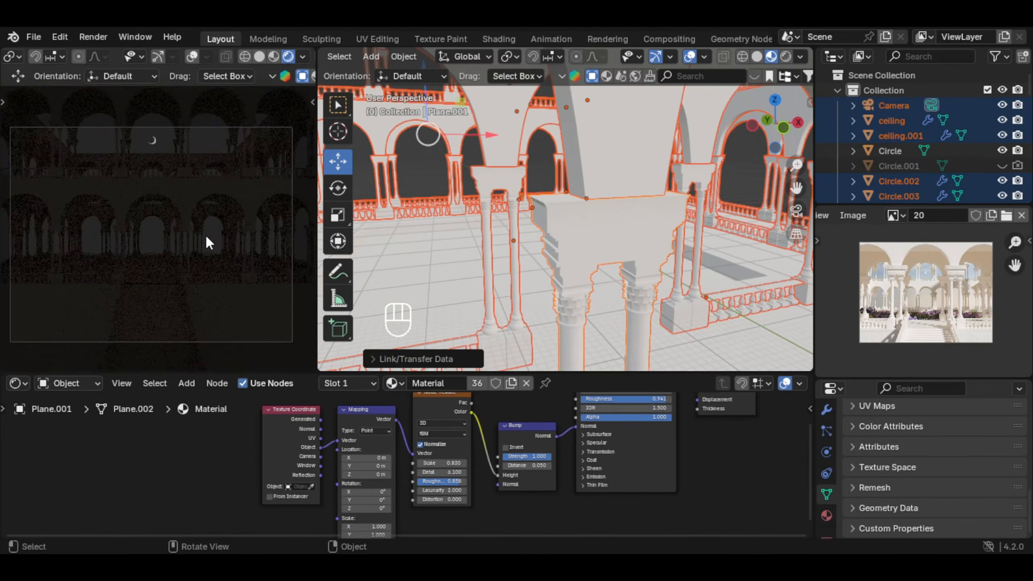
scroll(195, 229, "down", 4)
scroll(603, 209, "down", 5)
middle_click_drag(598, 208, 625, 212)
middle_click_drag(624, 212, 552, 219, "shift")
middle_click_drag(183, 277, 178, 226, "shift")
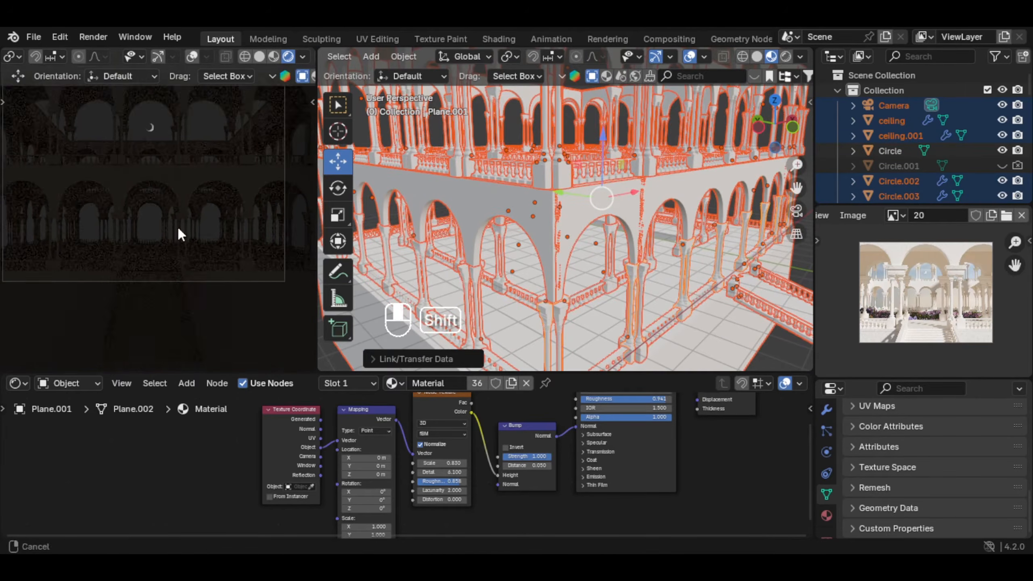
scroll(180, 231, "up", 5)
middle_click_drag(194, 299, 198, 253, "shift")
scroll(199, 253, "up", 4)
scroll(632, 285, "down", 5)
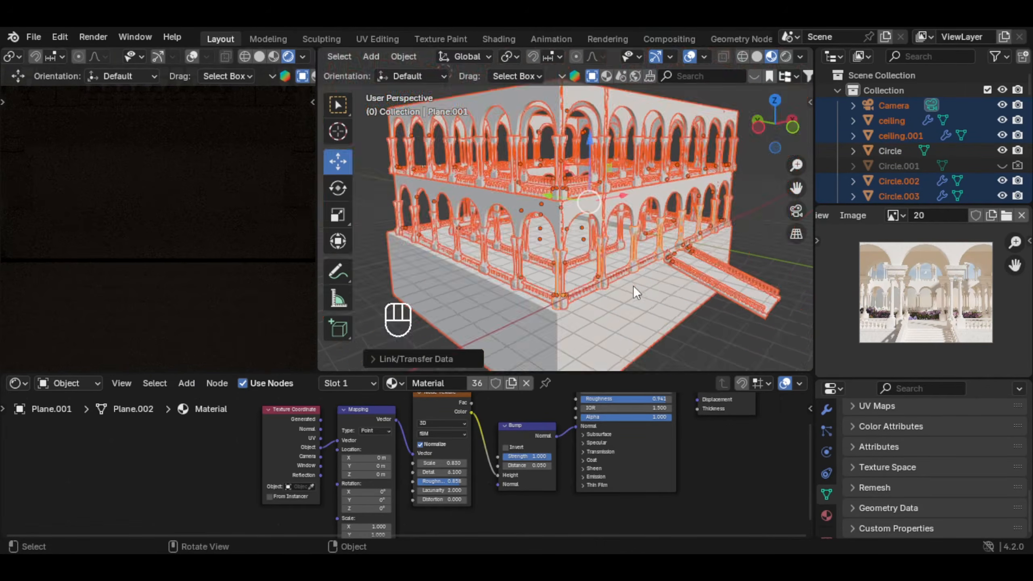
Move the base block's face beside the staircase slightly along the Y axis in face edit mode.
scroll(511, 228, "up", 2)
middle_click_drag(633, 286, 539, 233, "shift")
middle_click_drag(539, 233, 586, 253, "shift")
scroll(575, 255, "up", 3)
scroll(575, 256, "up", 2)
scroll(586, 253, "up", 3)
middle_click_drag(586, 253, 602, 232)
left_click(498, 210)
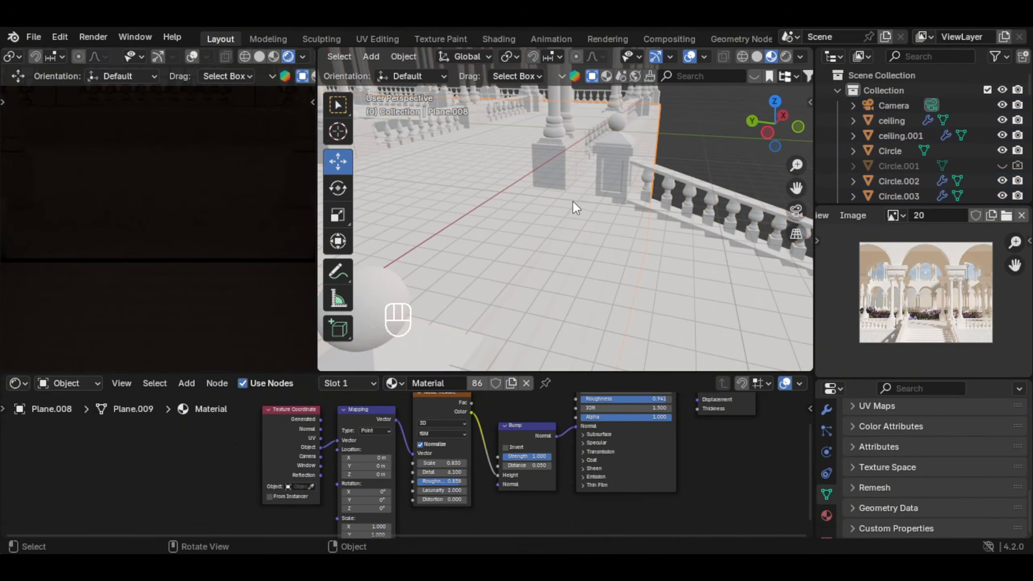
key("Tab")
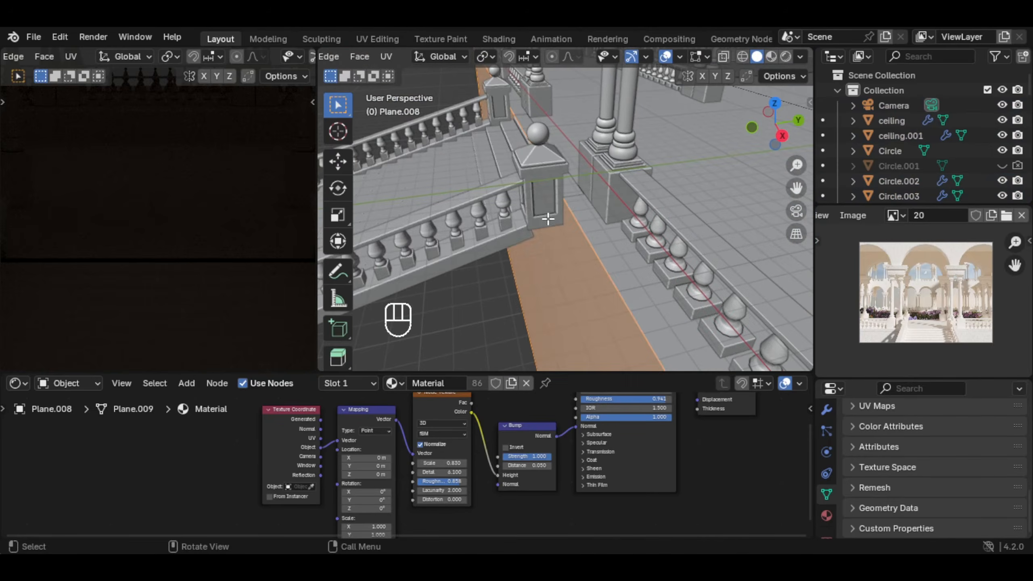
scroll(493, 59, "up", 10)
left_click(461, 57)
left_click(583, 256)
middle_click_drag(608, 249, 575, 248, "shift")
key("g")
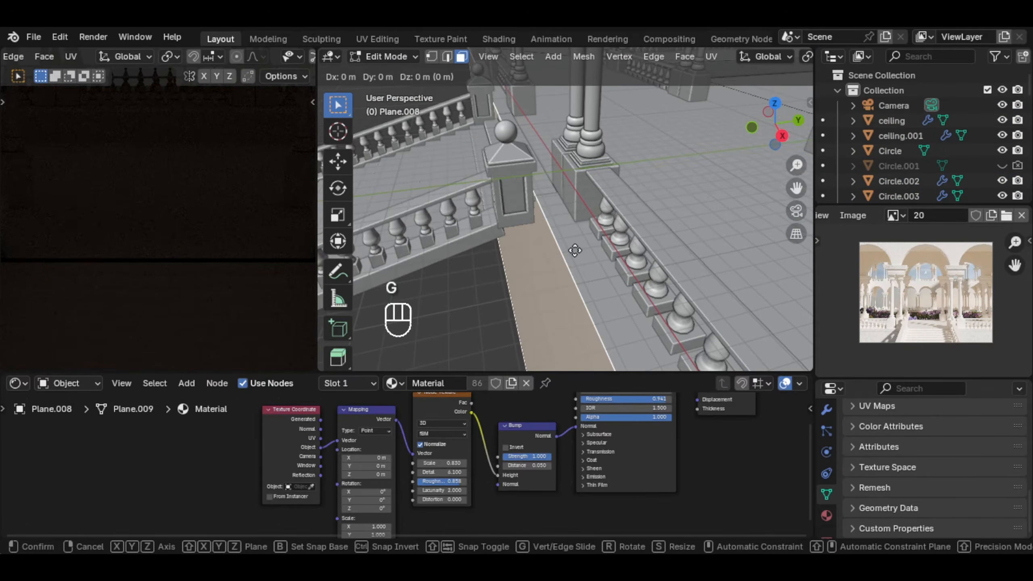
key("y")
left_click(587, 248)
key("Tab")
Switch the shader editor from the object material to the World node setup and select the Background node.
middle_click_drag(587, 248, 509, 238)
scroll(437, 229, "down", 3)
scroll(204, 240, "down", 4)
scroll(218, 246, "down", 3)
scroll(582, 226, "down", 6)
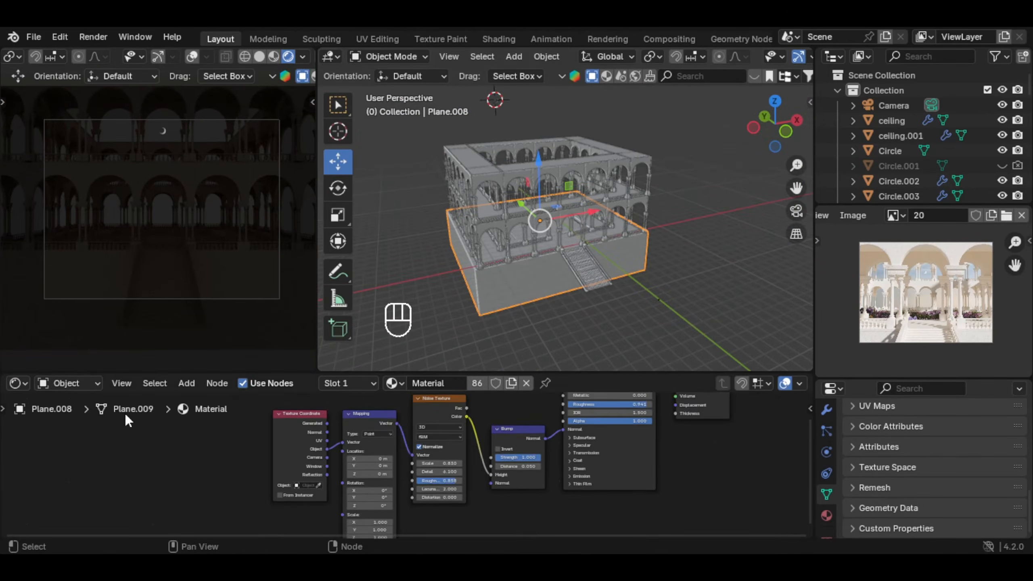
left_click(92, 383)
left_click(94, 441)
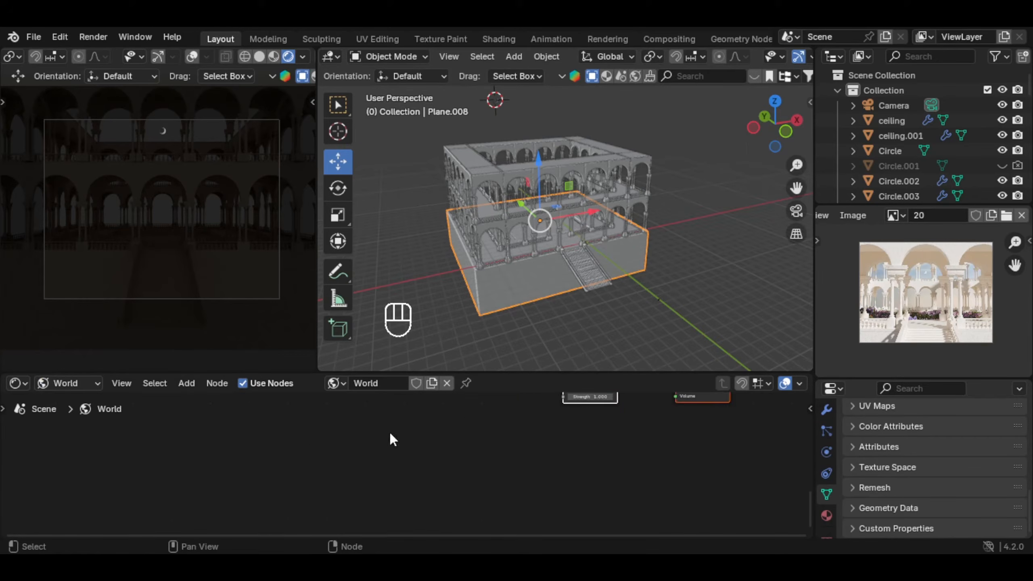
middle_click_drag(575, 396, 445, 444)
scroll(397, 446, "up", 3)
left_click(425, 433)
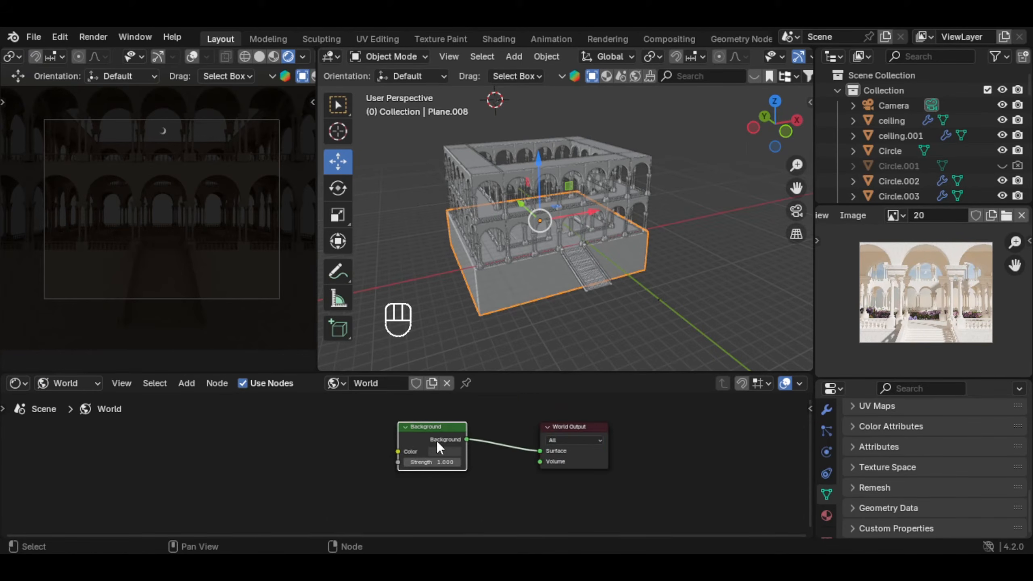
scroll(830, 460, "up", 2)
Assign the sky image kloppenheim_07_puresky_4k.exr as an environment texture for the world background color.
left_click(830, 433)
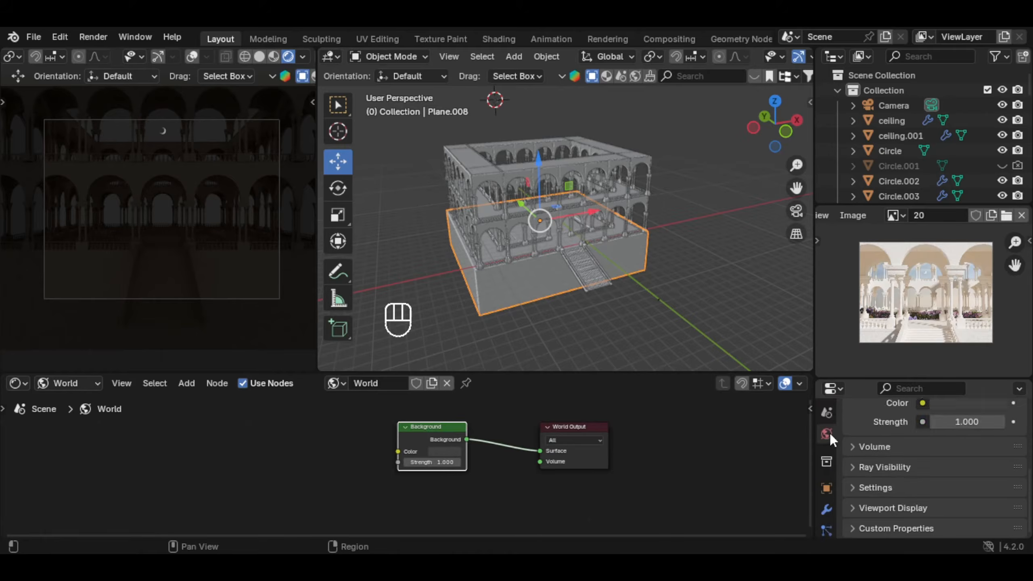
left_click(922, 463)
left_click(580, 296)
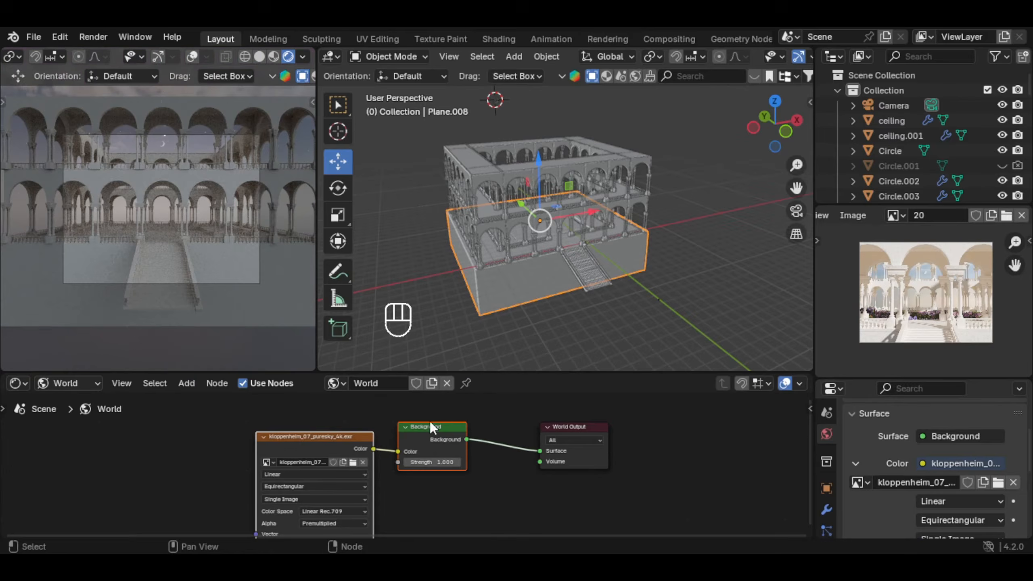
scroll(451, 457, "up", 1)
scroll(431, 439, "up", 4)
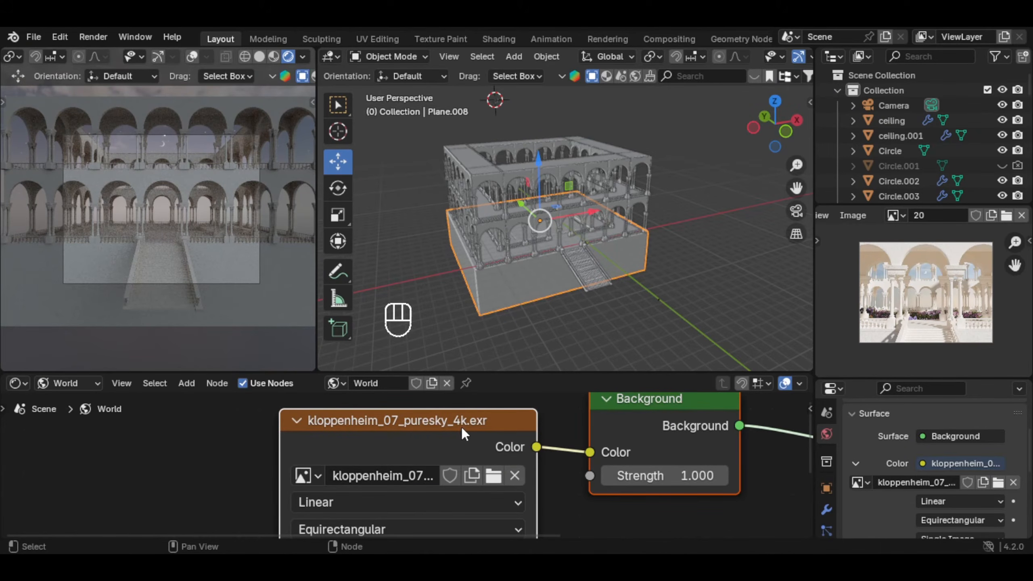
scroll(431, 425, "down", 2)
Select the crescent moon and bring up its object material nodes around the emission settings.
middle_click_drag(163, 163, 195, 226)
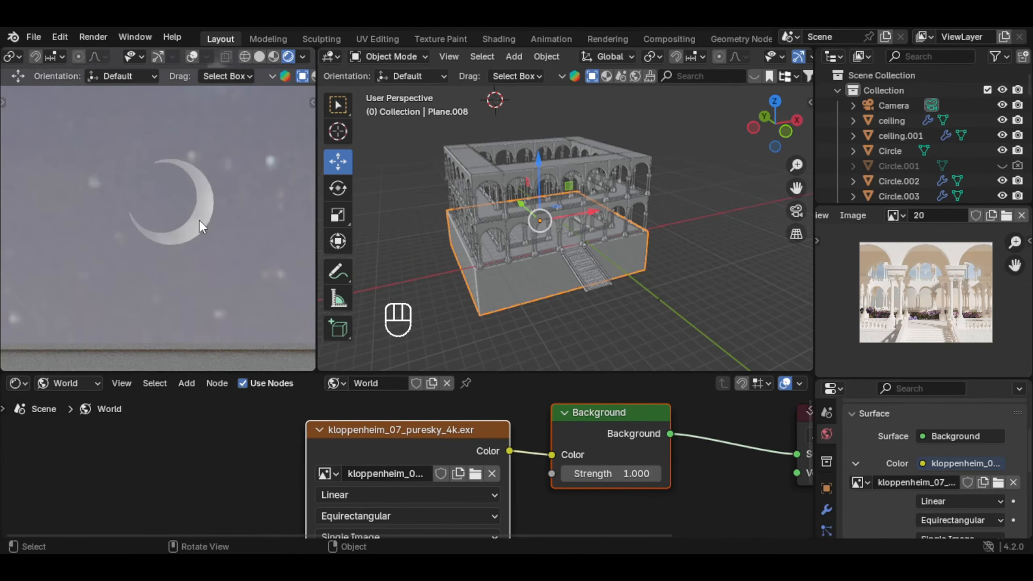
left_click(198, 222)
left_click(94, 382)
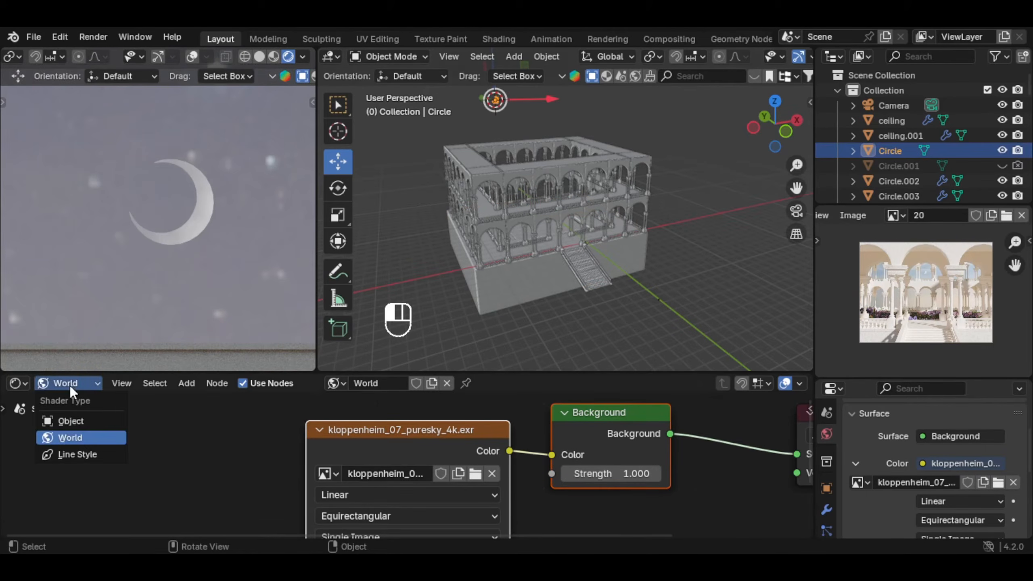
left_click(61, 422)
scroll(463, 470, "down", 5, "shift")
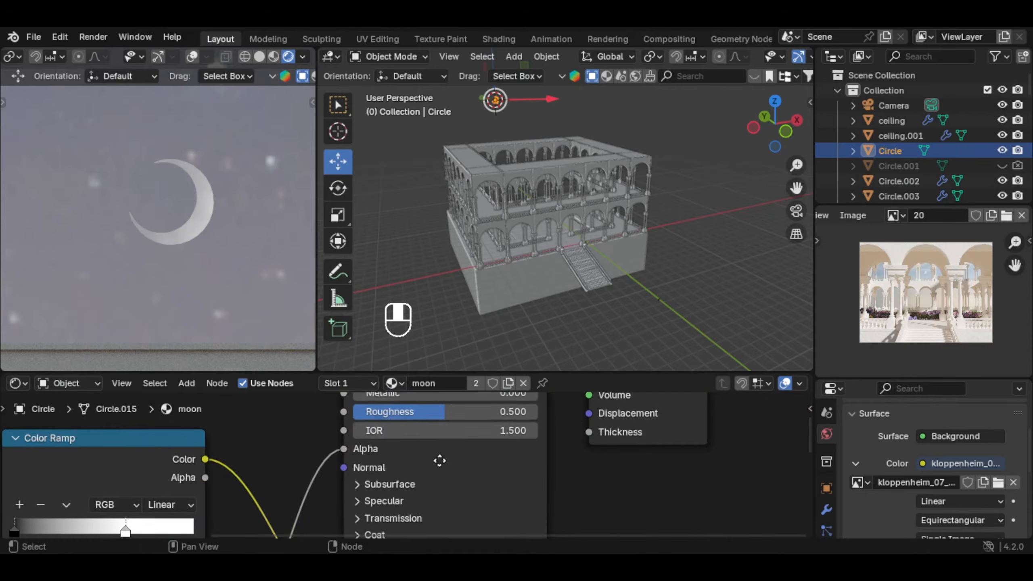
scroll(463, 477, "down", 3)
Drive the moon's emission color from the noise color ramp with its black stop at 0.000, and set emission strength to 10.1.
left_click_drag(464, 483, 396, 463)
left_click_drag(523, 485, 541, 484)
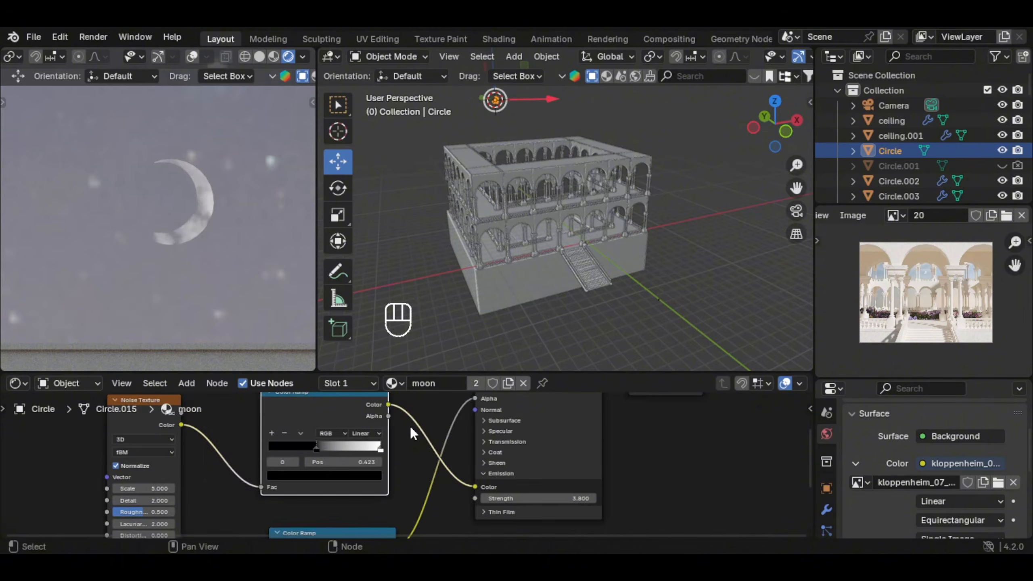
left_click_drag(389, 404, 414, 412)
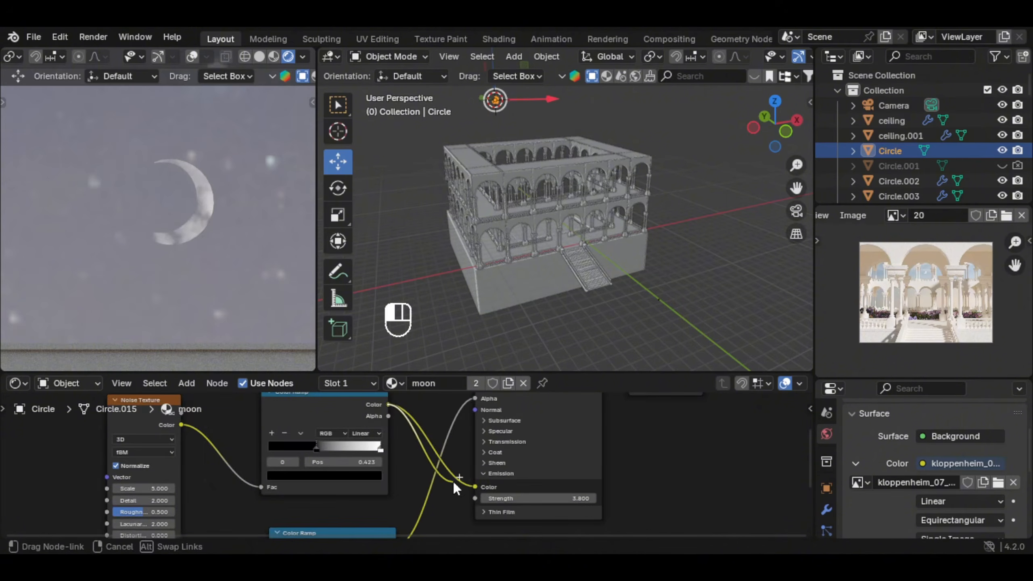
left_click_drag(452, 481, 469, 488)
left_click_drag(543, 497, 552, 497)
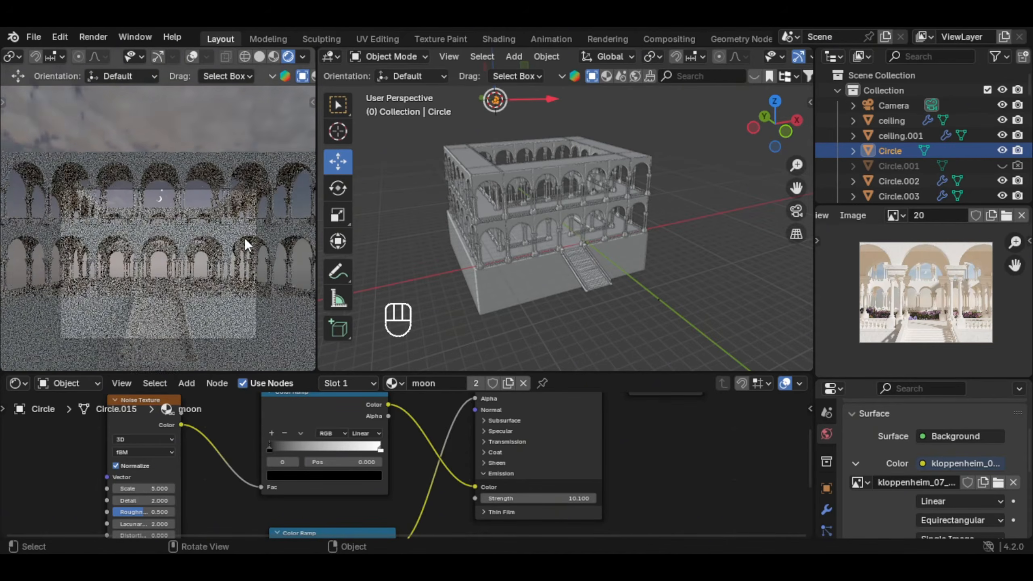
Limit the rendered viewport to a render region around the camera frame.
scroll(245, 237, "down", 3)
key("ctrl+b")
mouse_move(16, 151)
left_mouse_down()
mouse_move(88, 222)
mouse_move(275, 339)
left_mouse_up()
scroll(182, 252, "up", 1)
middle_click_drag(210, 260, 202, 239, "shift")
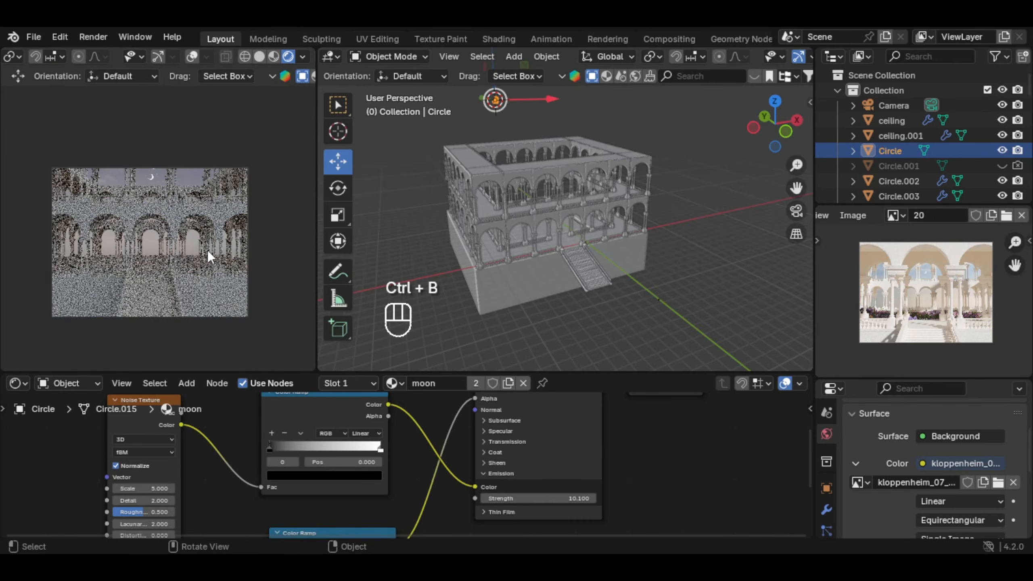
Select the camera in front of the building and scale it up.
middle_click_drag(606, 240, 506, 223)
scroll(500, 240, "up", 3)
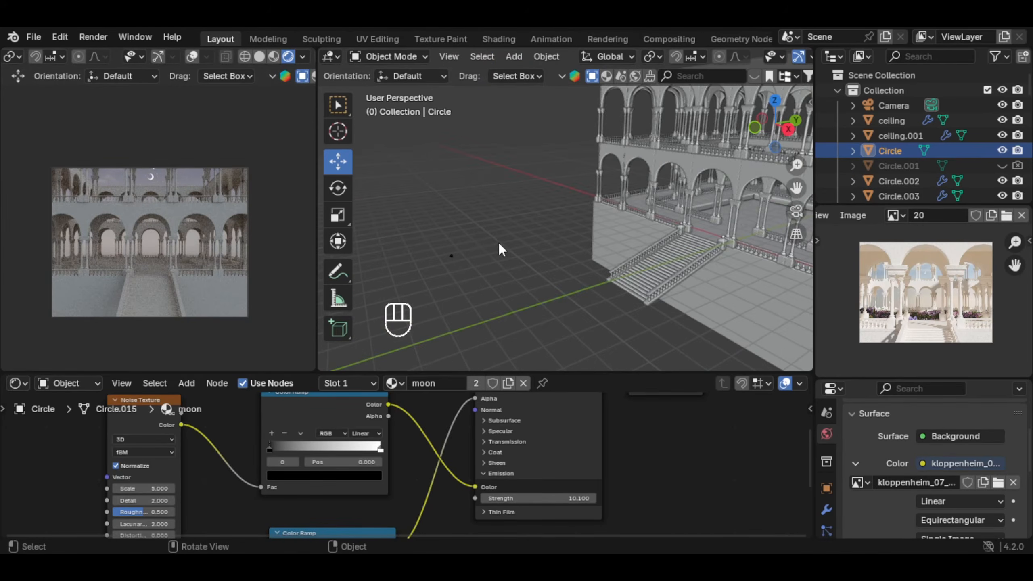
left_click(459, 256)
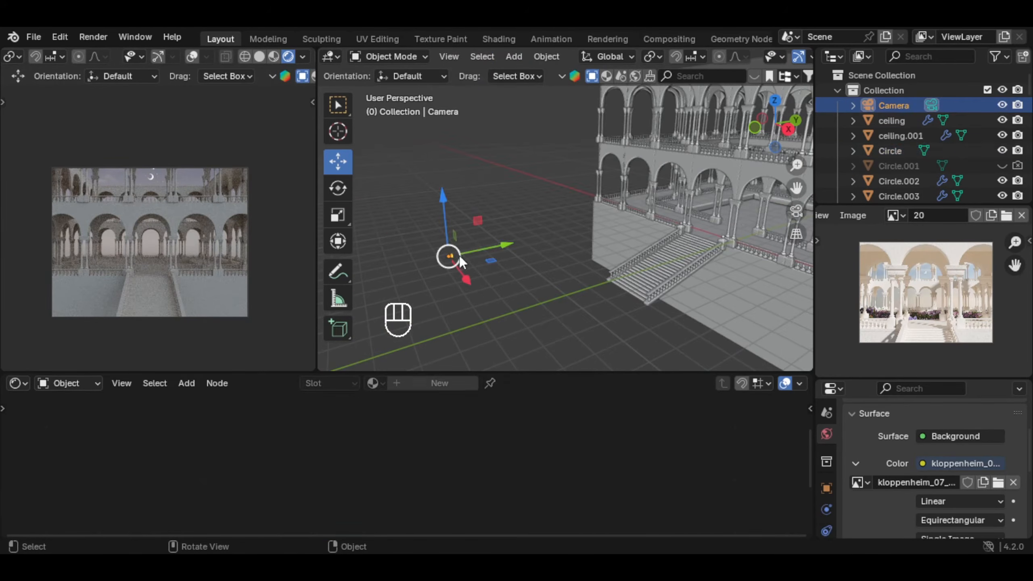
key("s")
left_click(515, 247)
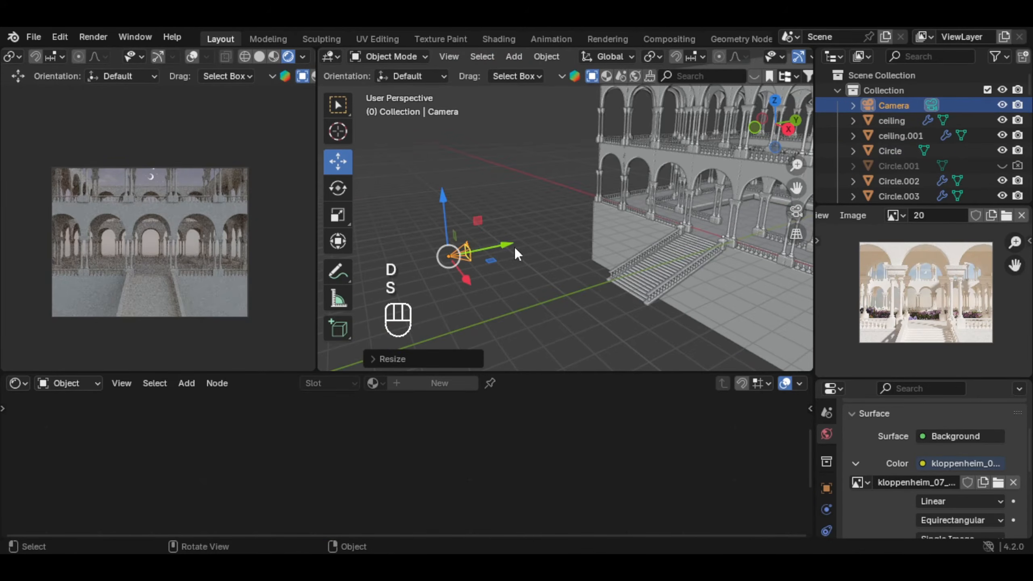
Move the camera along the Y axis toward the staircase and rotate it about the X axis.
left_click_drag(513, 246, 764, 267)
middle_click_drag(635, 233, 627, 259)
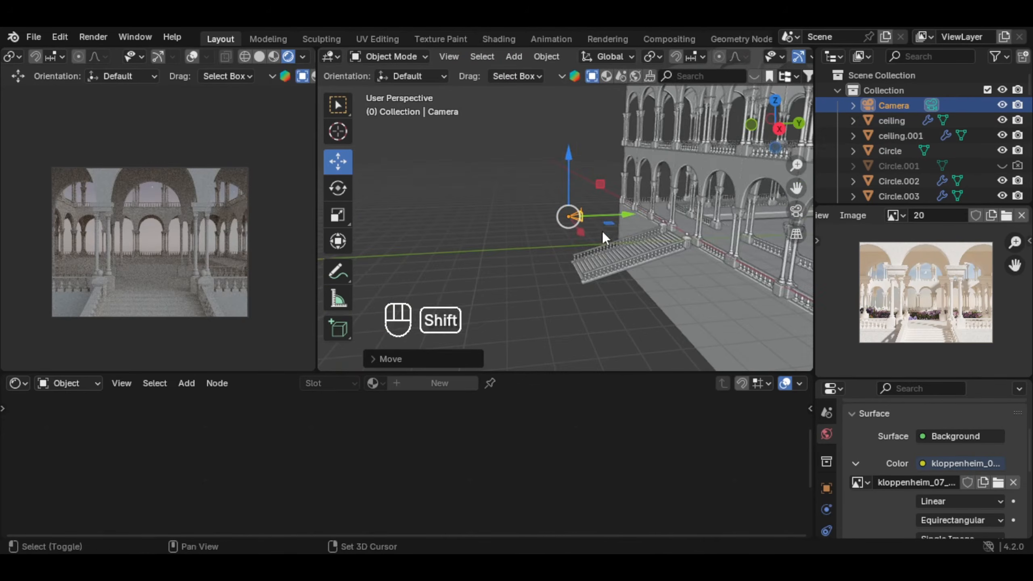
scroll(649, 203, "up", 1)
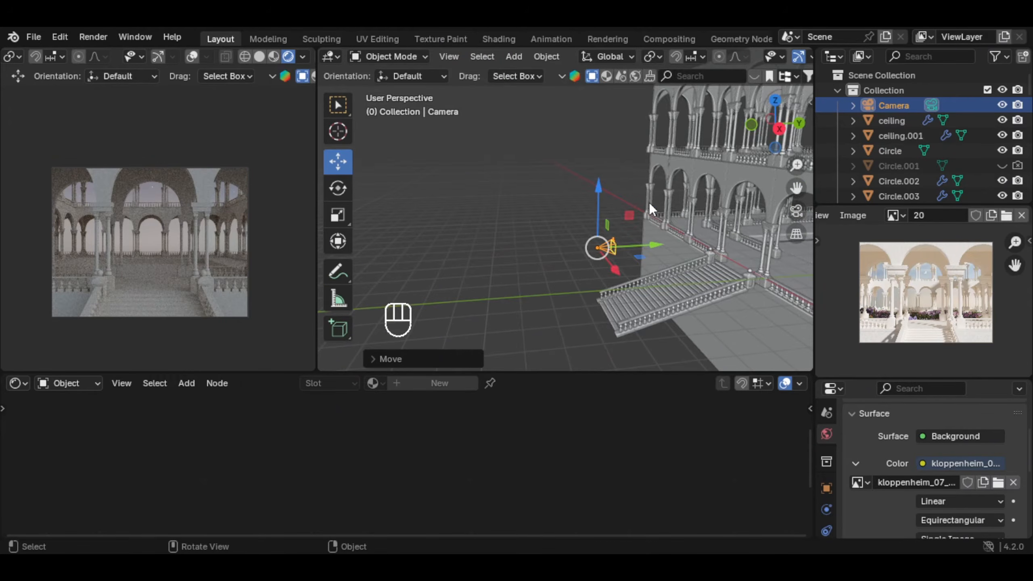
key("r")
key("x")
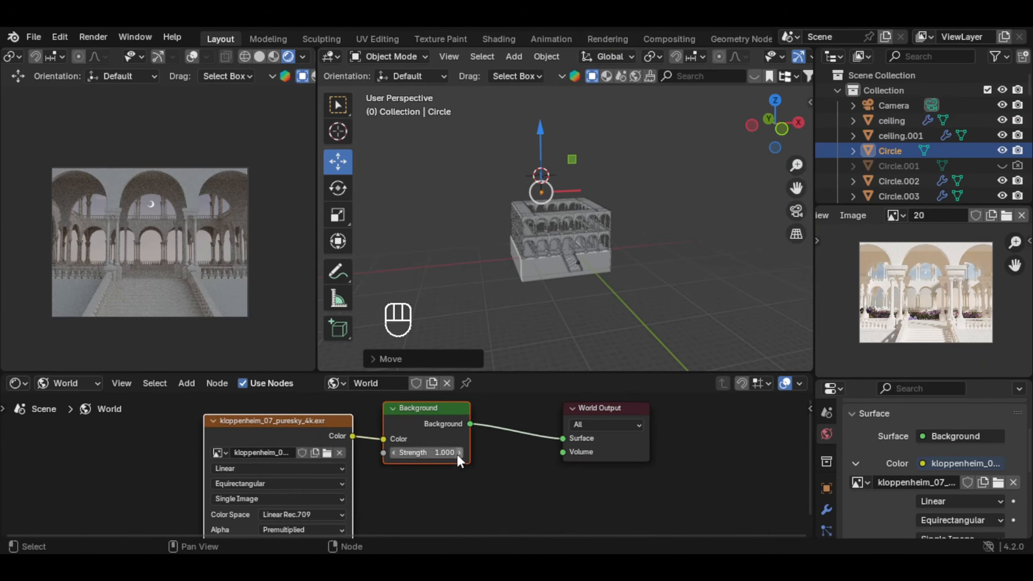
Space out the world Background node and set its strength to 1.200.
left_click_drag(440, 408, 468, 413)
left_click(433, 415)
left_click(493, 458)
left_click(493, 458)
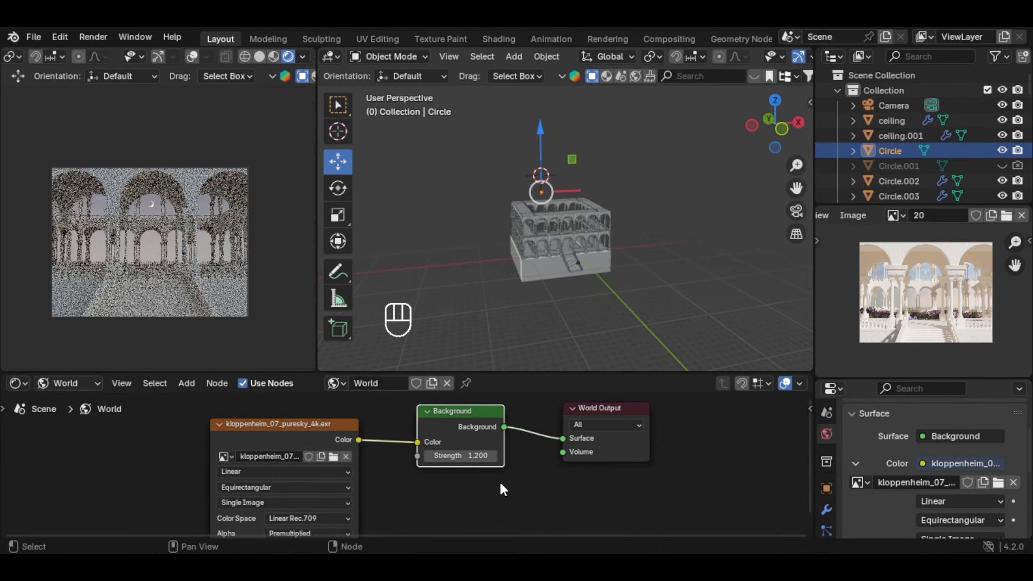
left_click(501, 483)
scroll(517, 236, "down", 2)
scroll(520, 242, "up", 4)
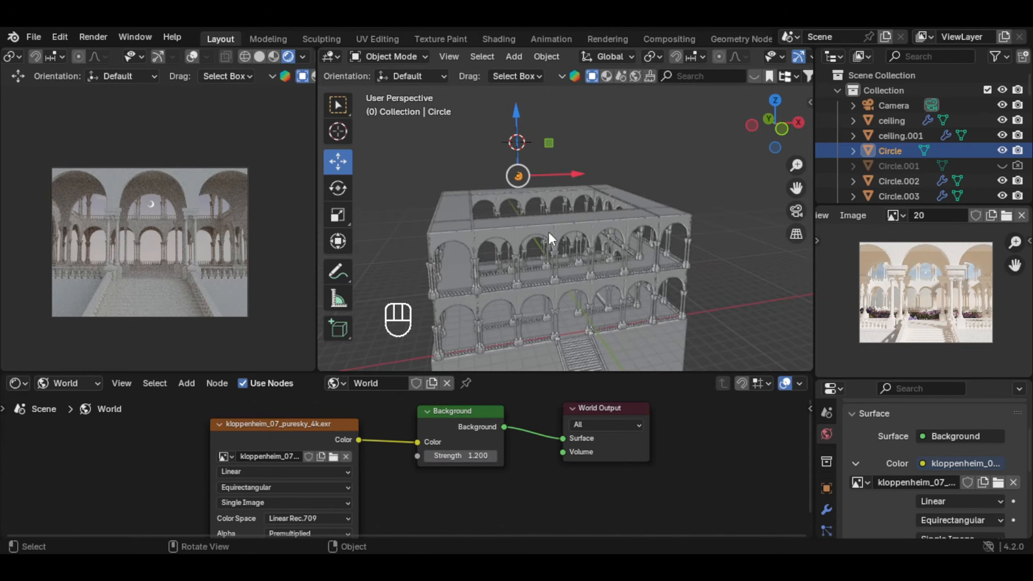
Add Texture Coordinate and Mapping nodes to the sky image and set the mapping's Z rotation to -133°.
middle_click_drag(277, 481, 470, 475)
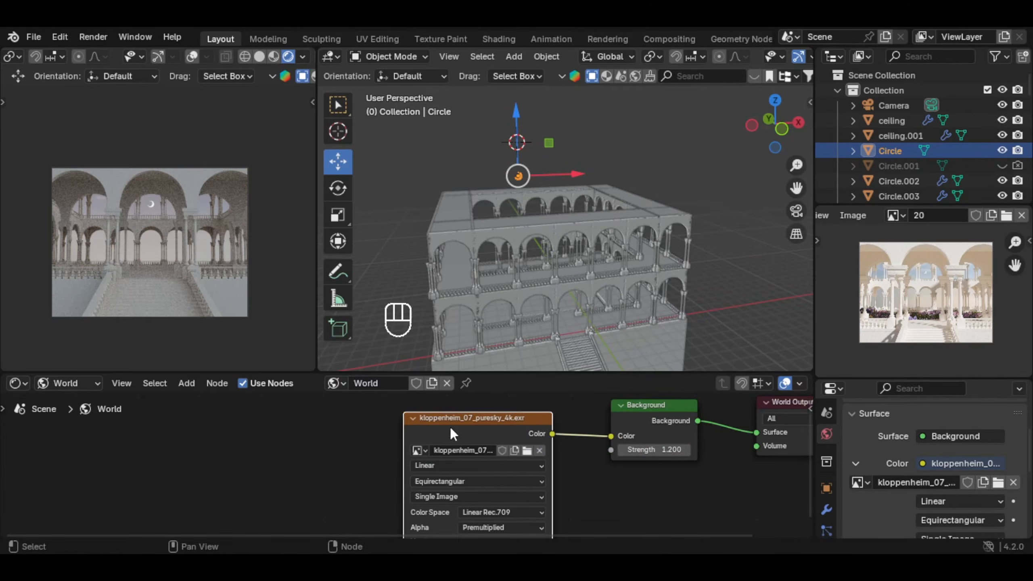
key("ctrl+t")
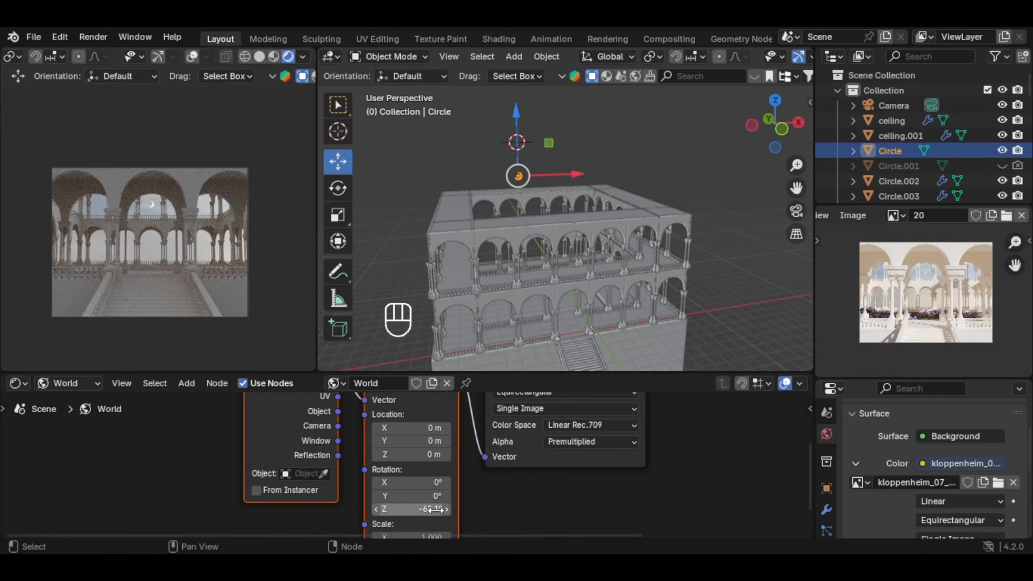
mouse_move(411, 509)
left_mouse_down()
mouse_move(401, 509)
mouse_move(423, 509)
mouse_move(379, 509)
mouse_move(412, 509)
left_mouse_up()
scroll(161, 209, "up", 3)
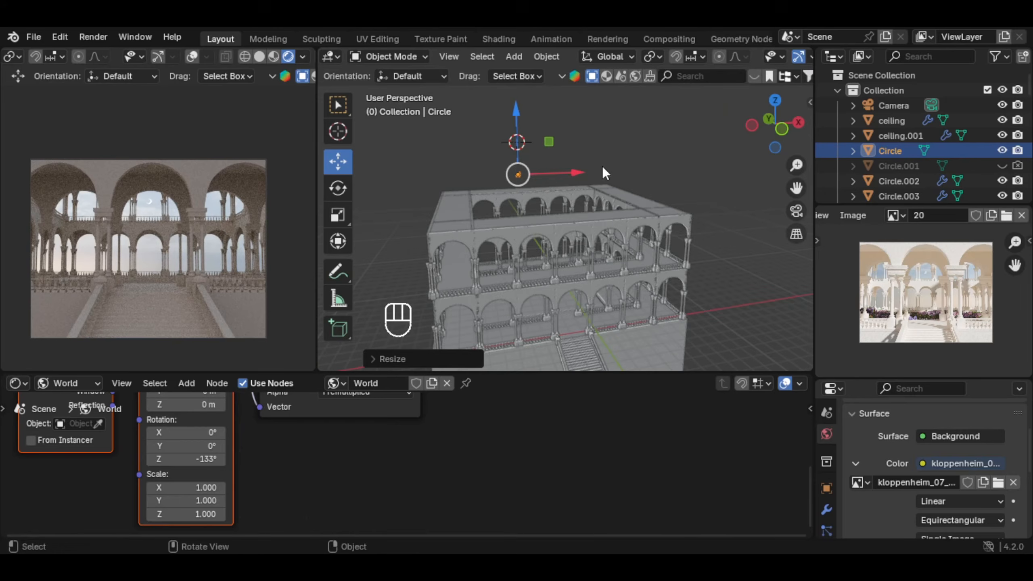
Add a Sun light above the building and move it out beside the building.
middle_click_drag(603, 168, 581, 232, "shift")
key("shift+s")
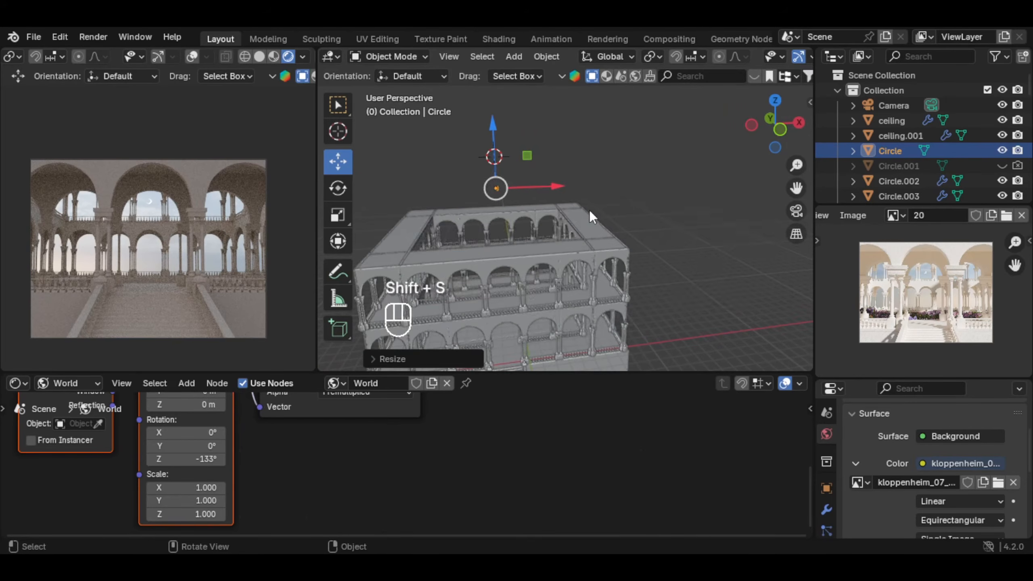
key("shift+a")
key("shift+a")
mouse_move(613, 386)
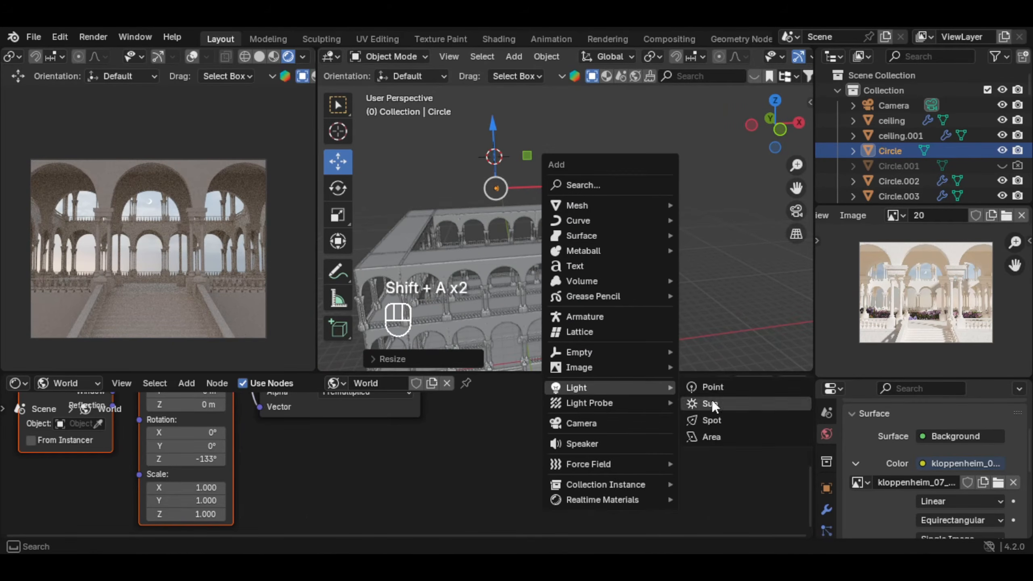
left_click(713, 401)
key("g")
left_click(669, 110)
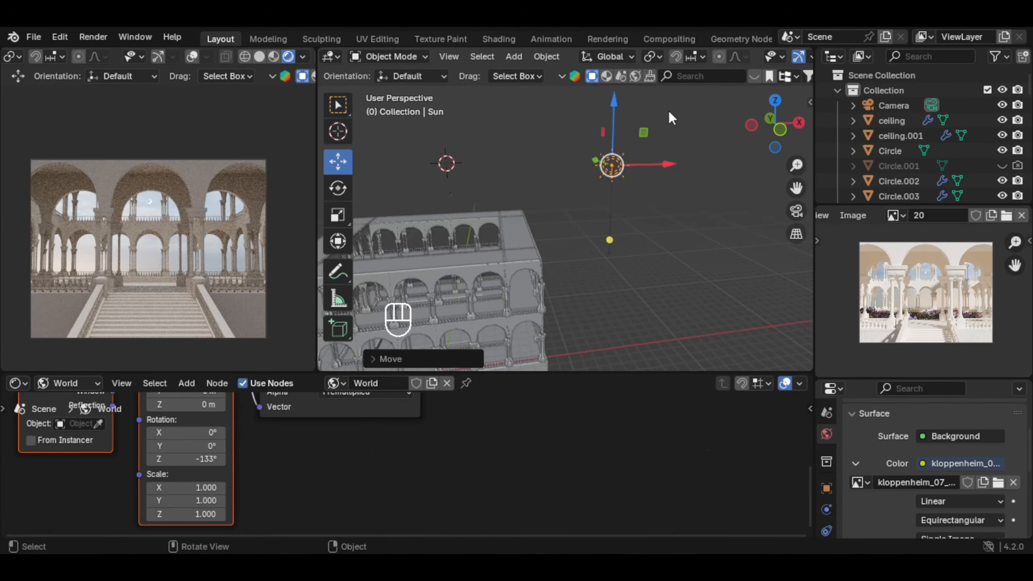
Rotate the sun light about the Y axis so it shines toward the building.
key("r")
key("y")
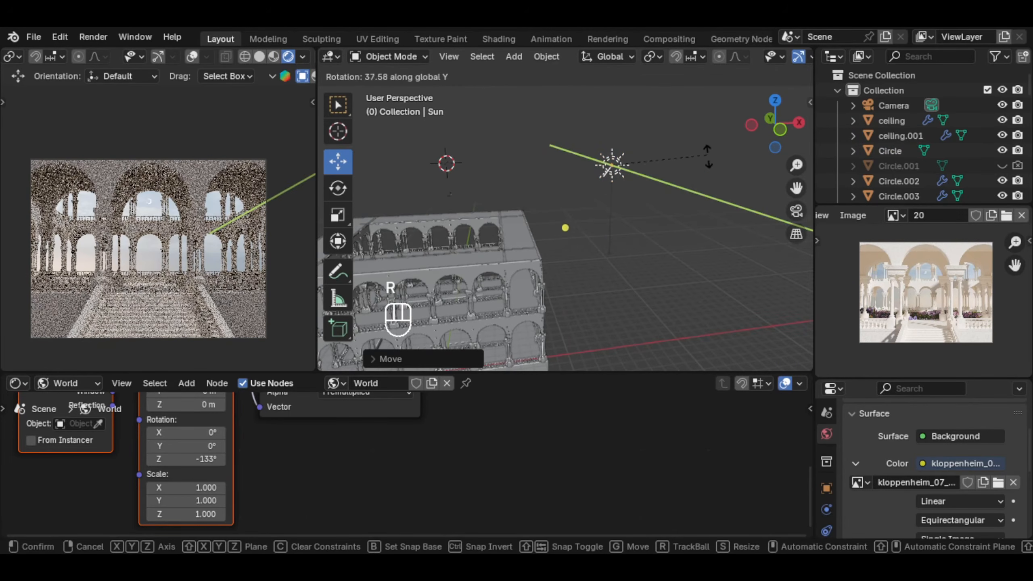
left_click(700, 168)
Set the sun light's strength to 7.
scroll(826, 489, "down", 3)
left_click(826, 494)
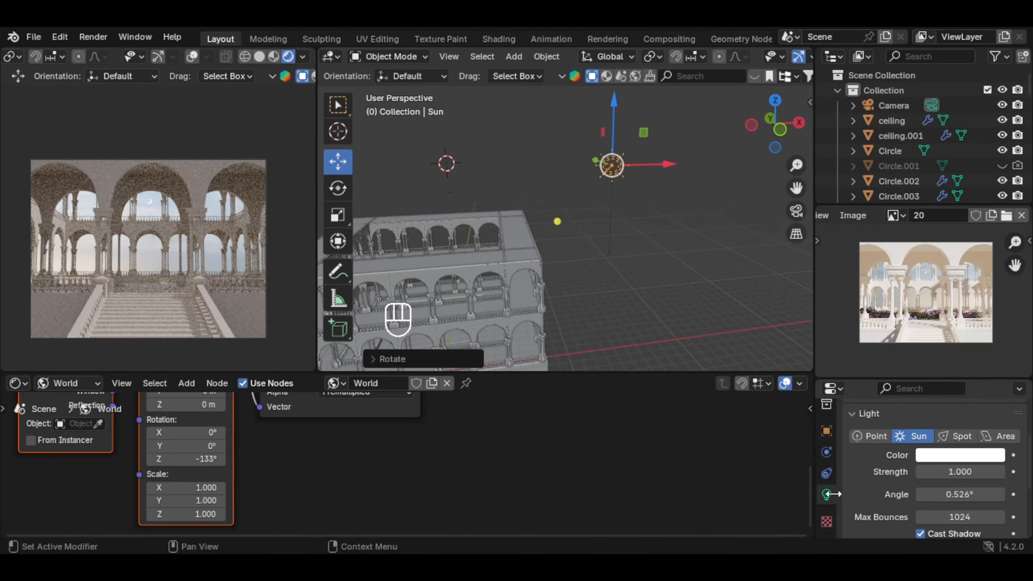
left_click(954, 469)
type("6")
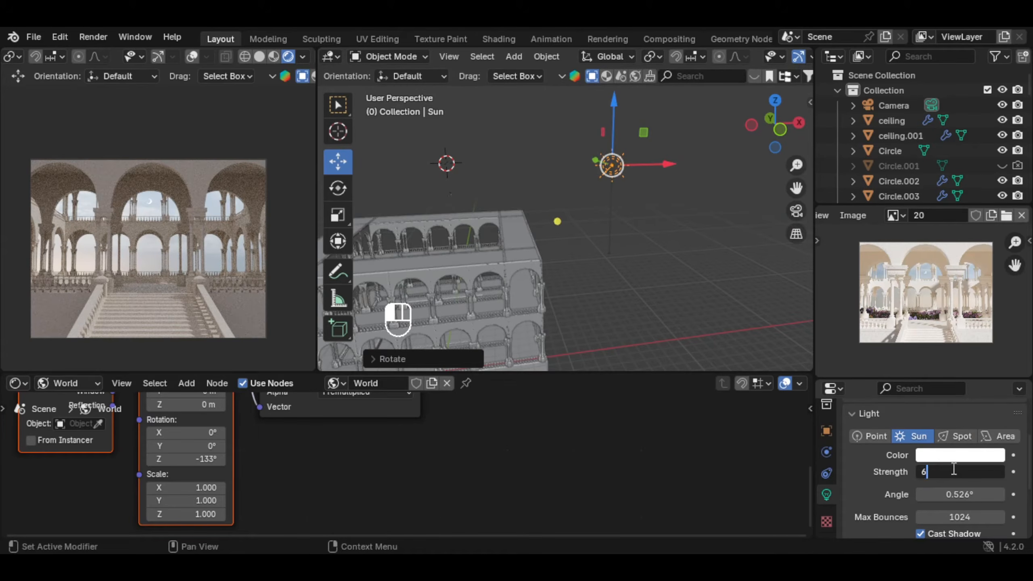
key("BackSpace")
type("7")
key("Return")
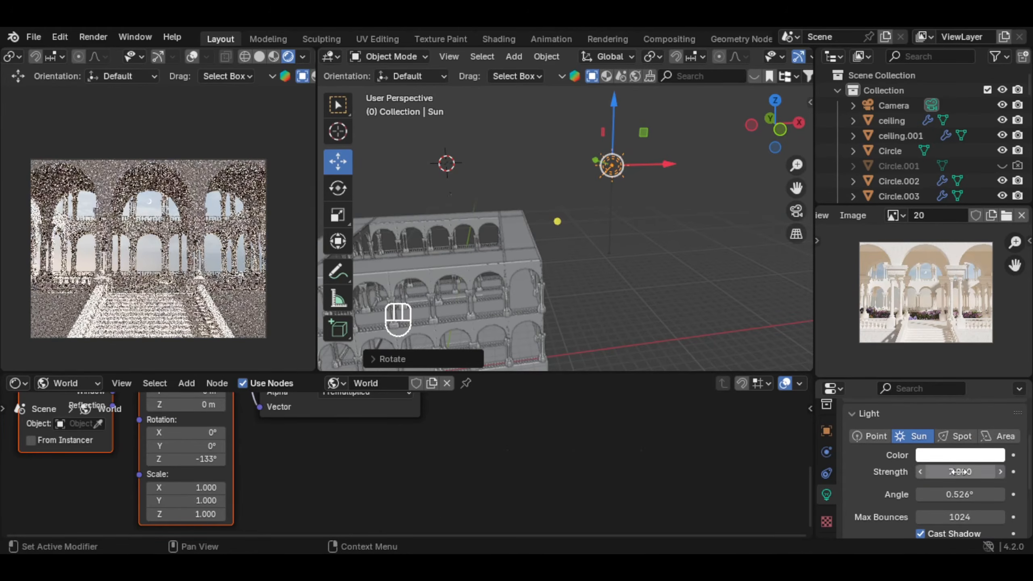
Rotate the sun light about the X, Z and Y axes to light the staircase and front arches.
key("r")
key("x")
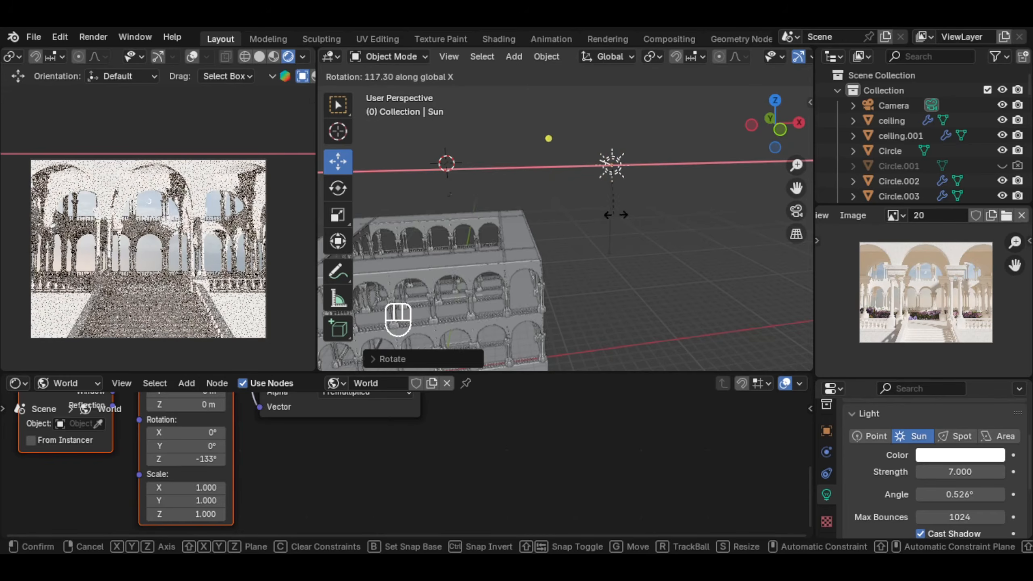
key("z")
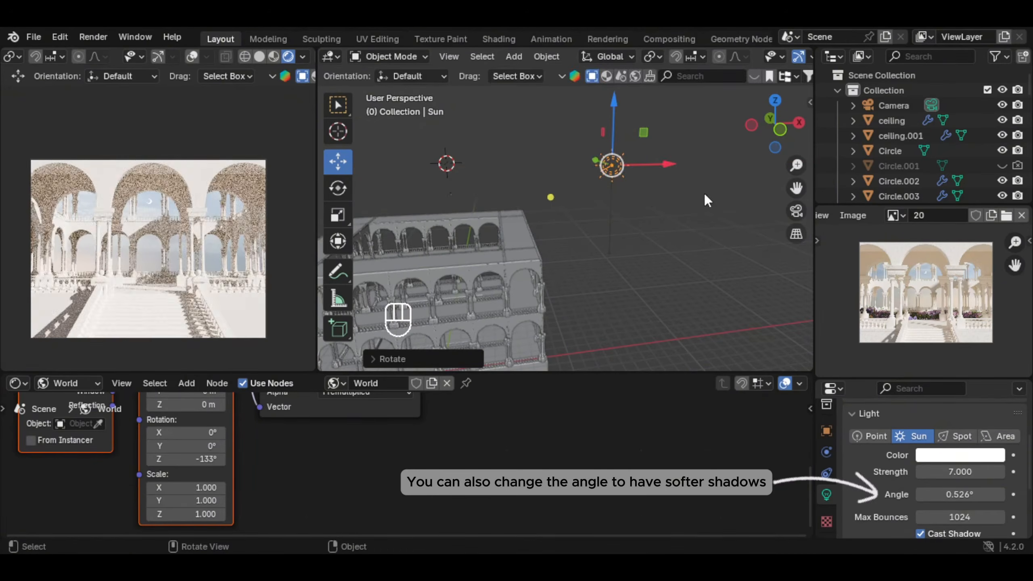
key("y")
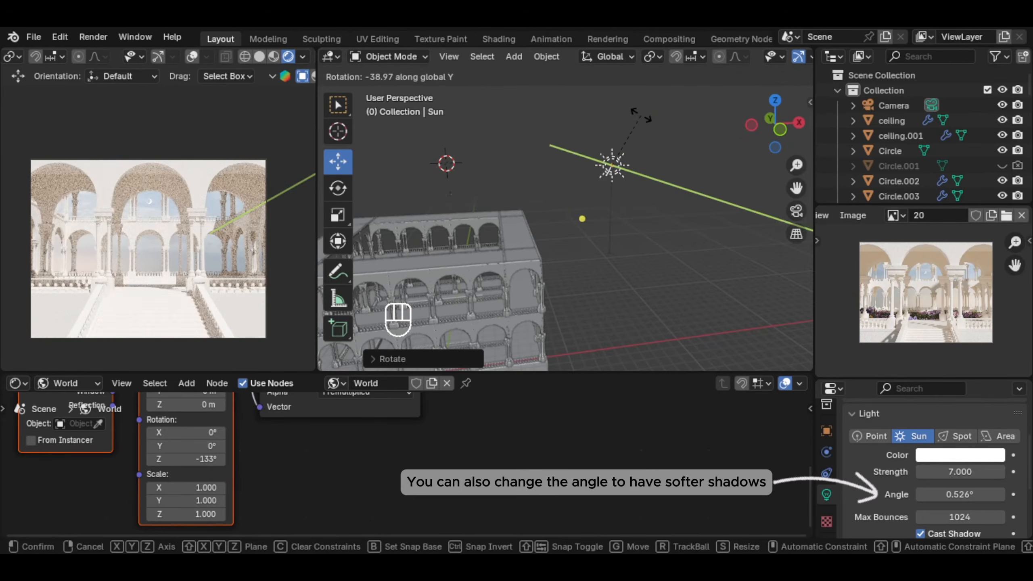
left_click(675, 125)
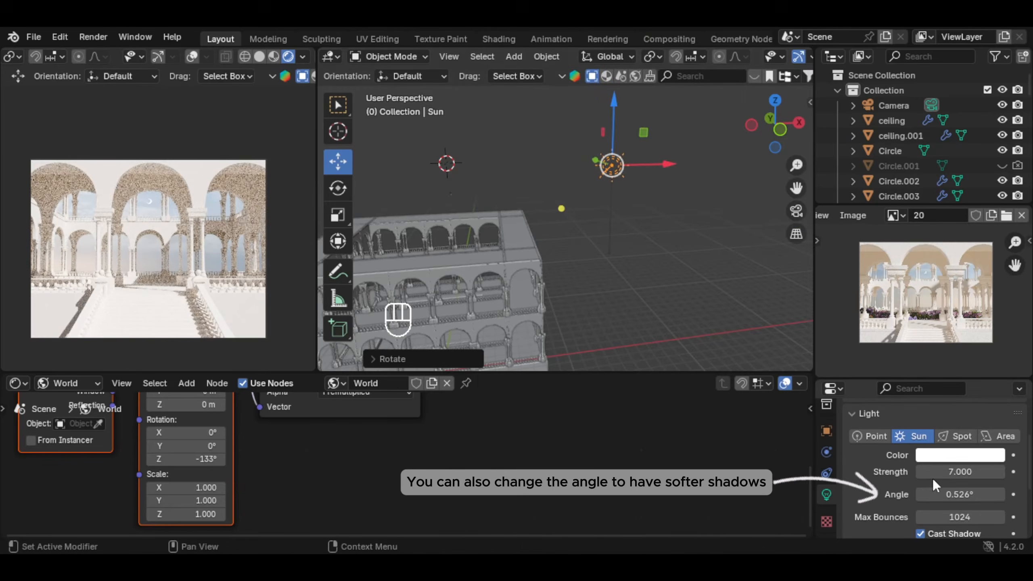
Set the sun light's strength to 5.
left_click(947, 472)
type("5")
key("Return")
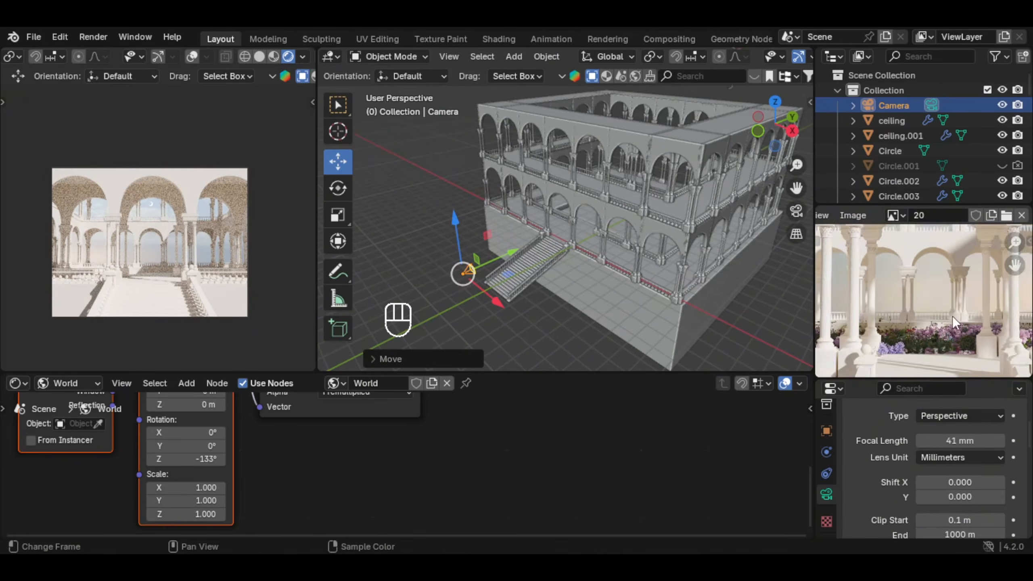
Subdivide the entire mesh of the courtyard floor plane several times.
scroll(952, 317, "up", 2)
middle_click_drag(953, 317, 956, 263)
scroll(940, 316, "down", 5)
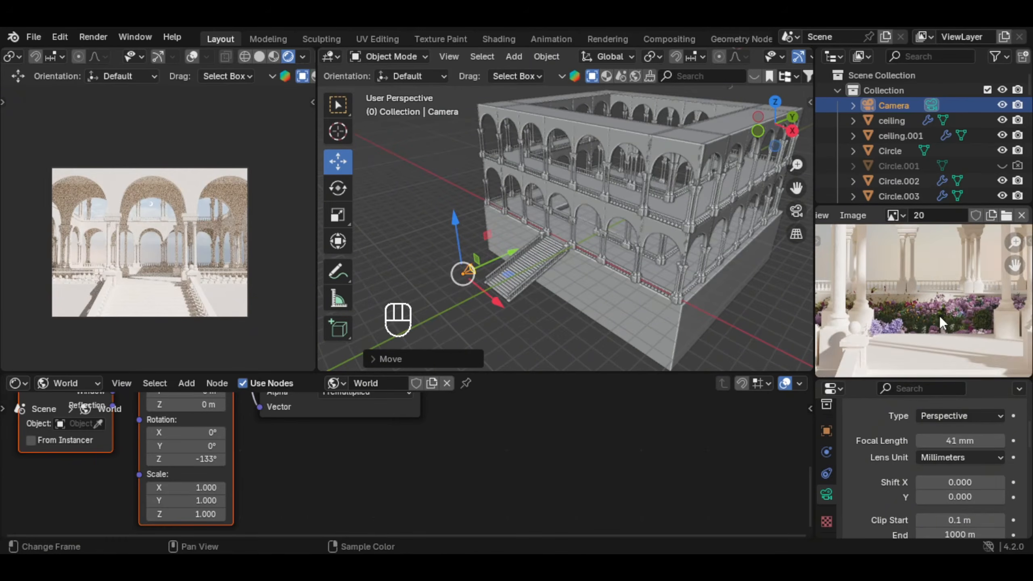
scroll(920, 300, "down", 2)
middle_click_drag(651, 203, 691, 228)
scroll(675, 226, "up", 4)
middle_click_drag(634, 216, 621, 240, "shift")
scroll(623, 236, "up", 2)
middle_click_drag(622, 236, 567, 215)
left_click(622, 235)
scroll(595, 223, "down", 3)
scroll(547, 183, "down", 3)
key("Tab")
key("a")
key("Tab")
key("Tab")
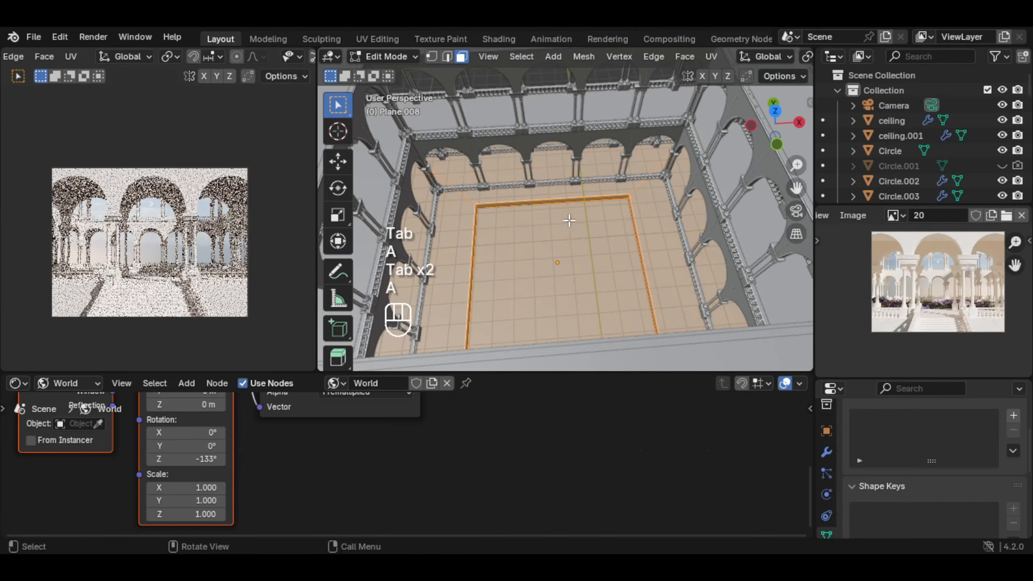
right_click(567, 210)
left_click(545, 231)
right_click(587, 236)
left_click(586, 236)
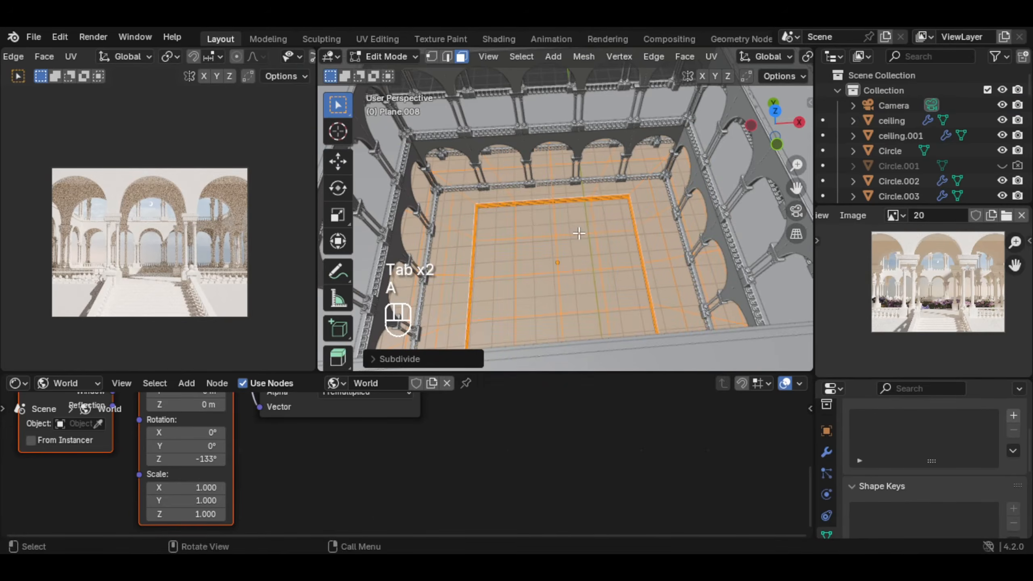
right_click(580, 234)
key("Tab")
Weight-paint separate patches on the courtyard floor with a brush weight of 1.000.
left_click(391, 57)
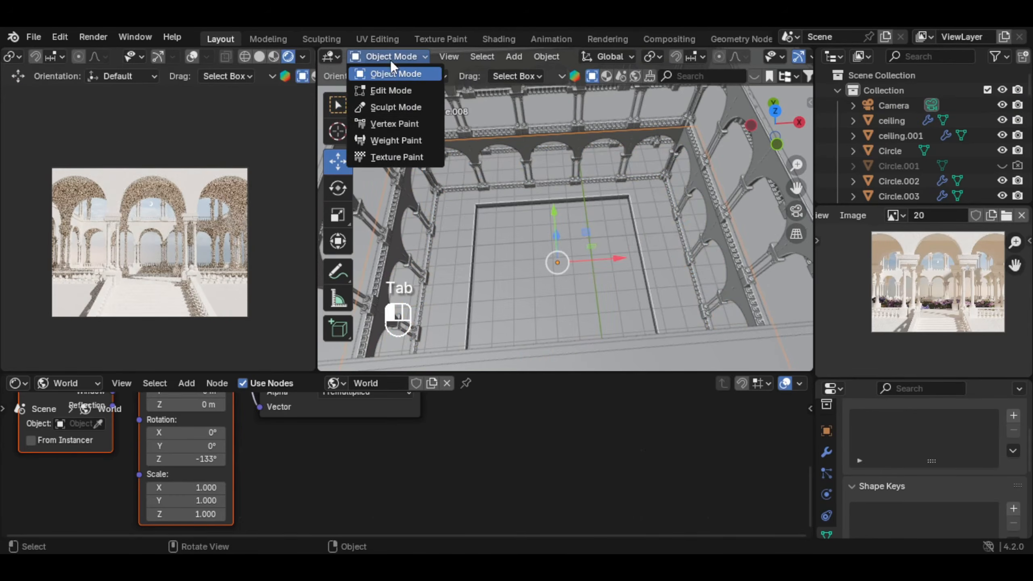
left_click(396, 141)
scroll(591, 240, "down", 5)
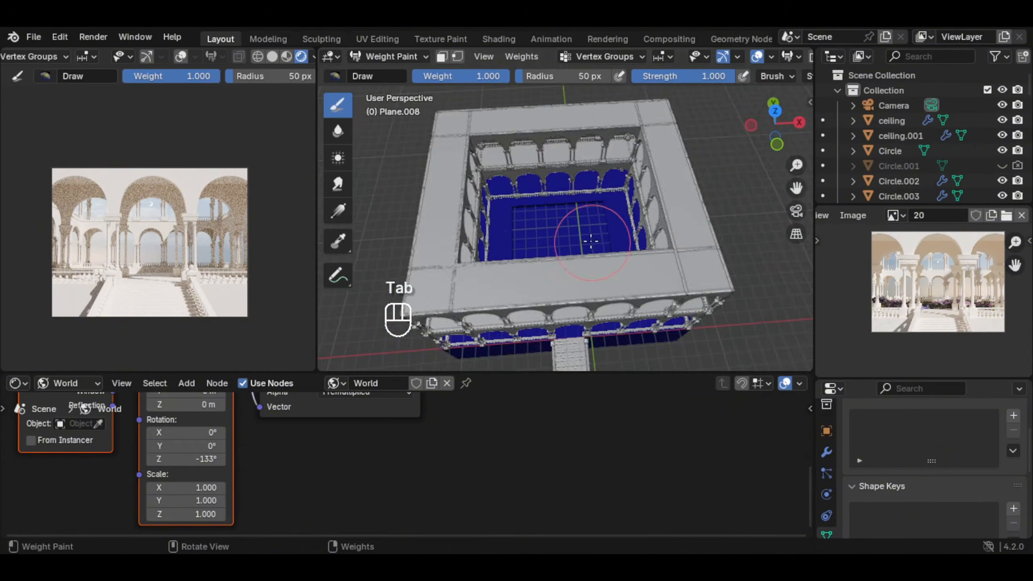
middle_click_drag(591, 239, 600, 200)
scroll(599, 201, "up", 6)
left_click_drag(617, 204, 567, 207)
left_click_drag(508, 285, 495, 322)
left_click_drag(611, 267, 655, 342)
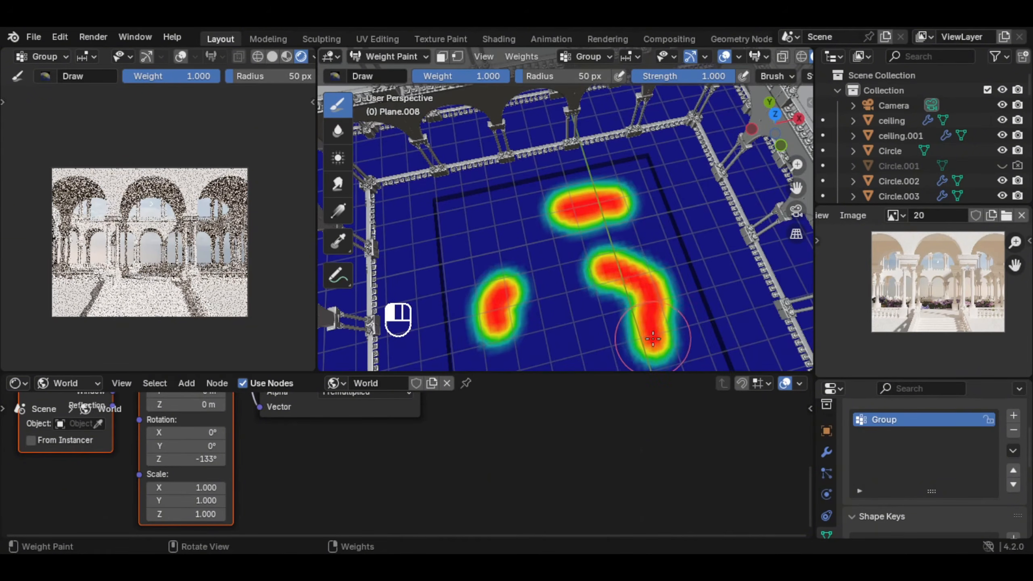
Fill the areas between the painted patches with strokes of varied weight, including 0.847, and return to Object Mode.
middle_click_drag(654, 343, 665, 331, "shift")
scroll(659, 326, "down", 1)
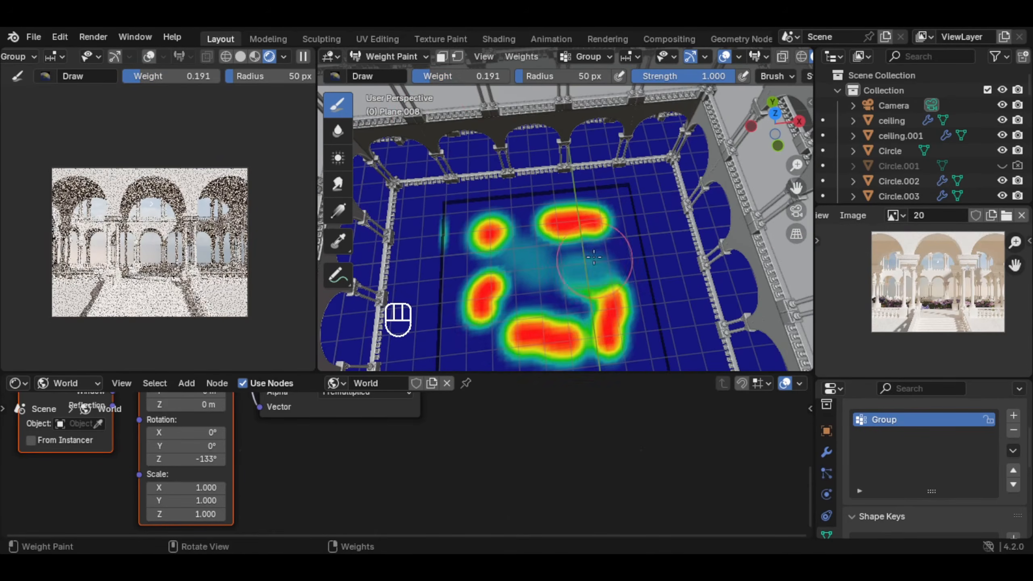
mouse_move(504, 322)
left_mouse_down()
mouse_move(594, 260)
mouse_move(570, 342)
mouse_move(610, 232)
left_mouse_up()
left_click_drag(481, 309, 525, 350)
left_click_drag(607, 240, 558, 277)
left_click_drag(419, 77, 425, 77)
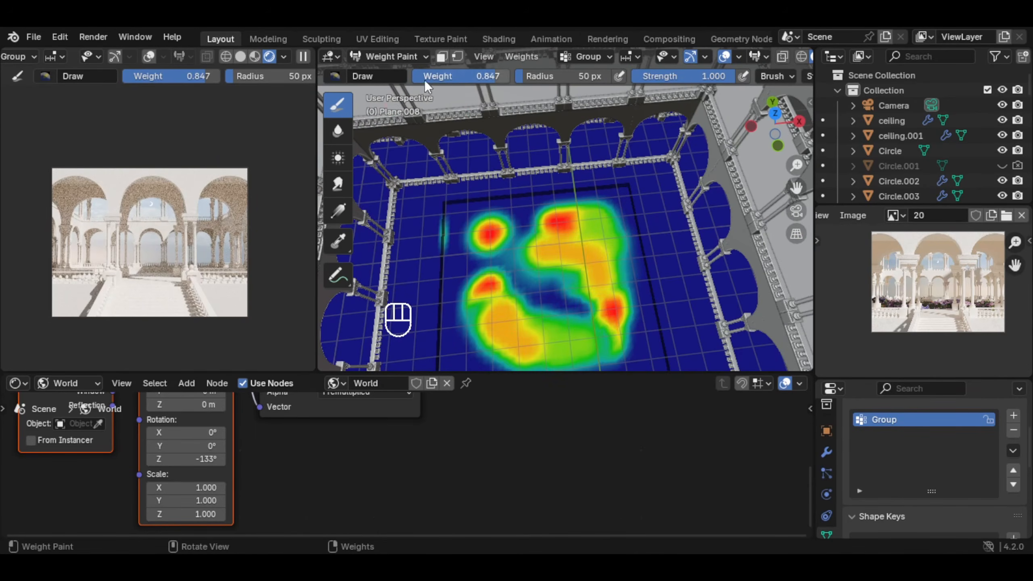
left_click_drag(493, 261, 505, 317)
left_click(391, 56)
left_click(392, 73)
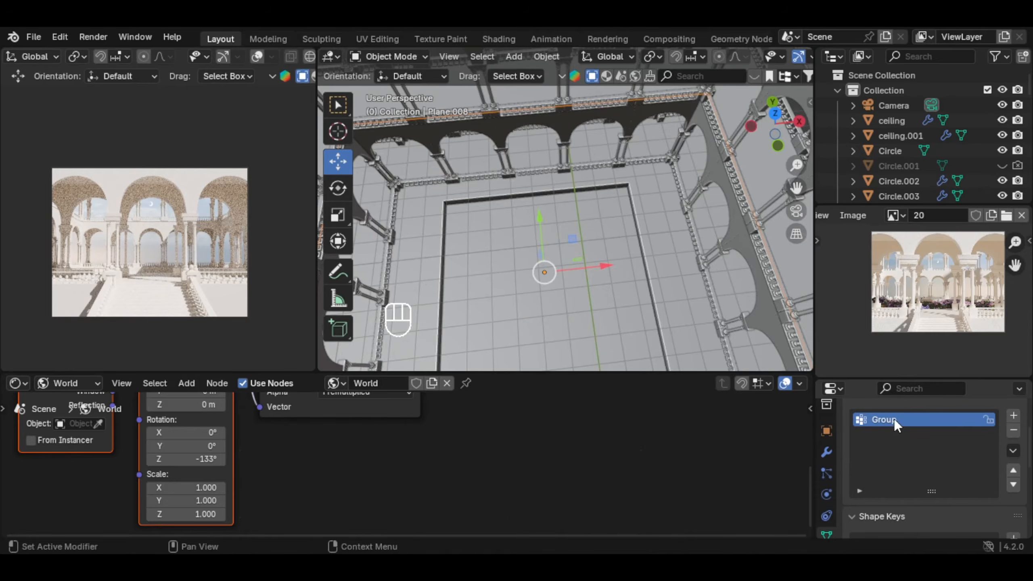
Rename the floor's painted vertex group to "flower 1".
double_click(896, 420)
type("FLOWER")
scroll(852, 250, "down", 1)
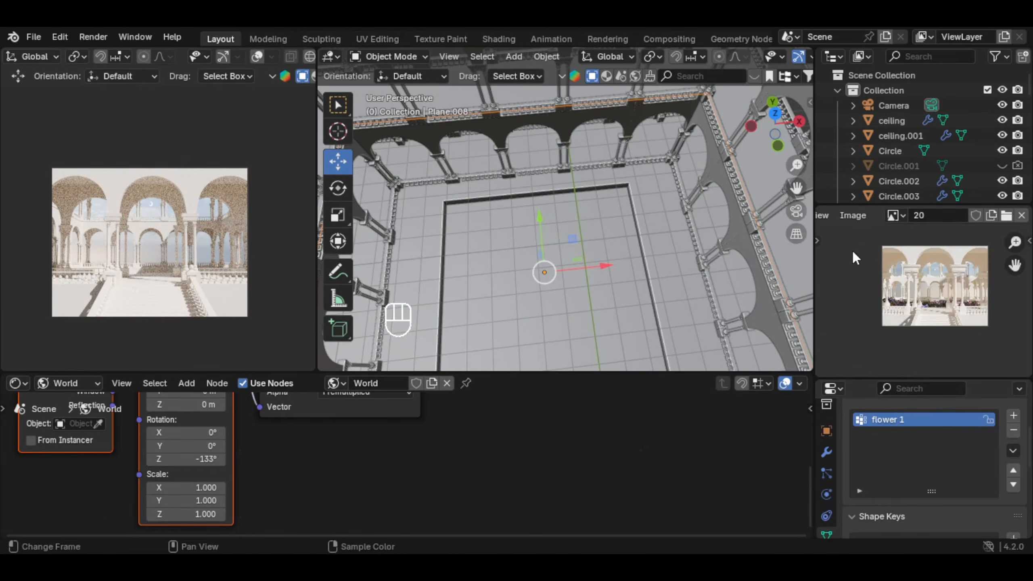
Search the online asset library for "flower" and filter to list free assets first.
scroll(660, 275, "down", 5)
middle_click_drag(660, 275, 607, 194)
scroll(636, 237, "up", 2)
scroll(636, 237, "down", 5)
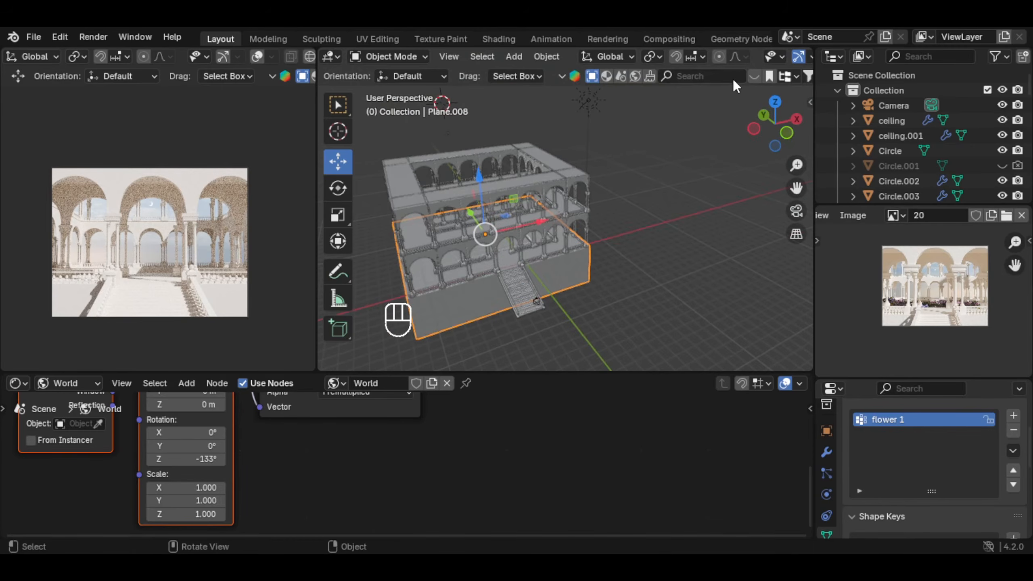
scroll(734, 81, "down", 4)
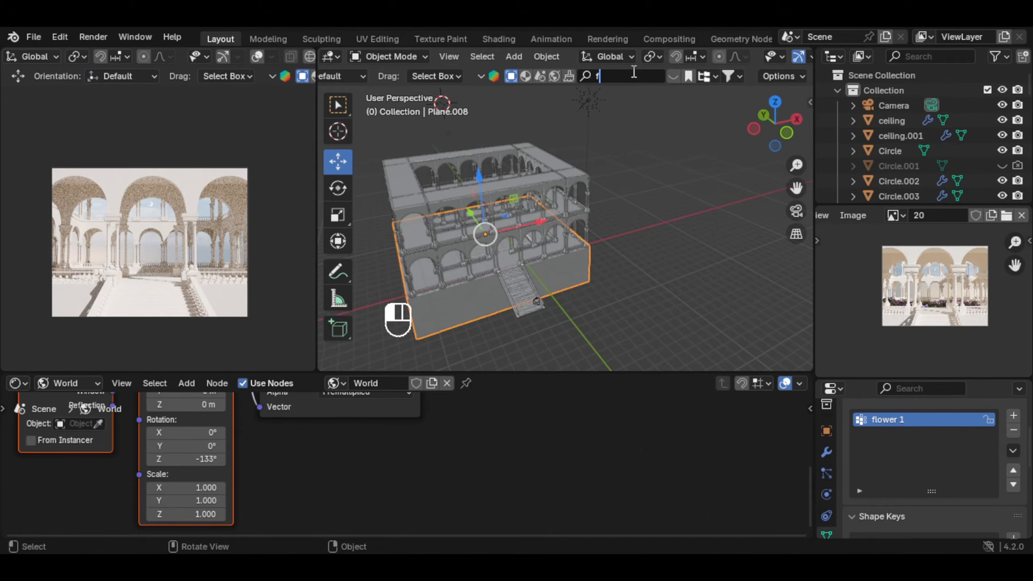
left_click(673, 76)
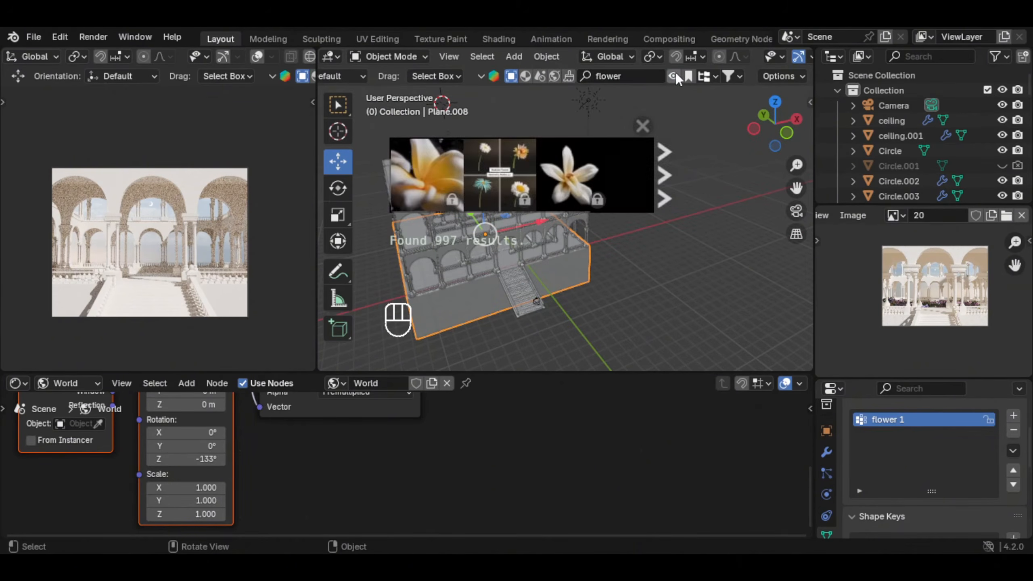
left_click(739, 76)
left_click(684, 137)
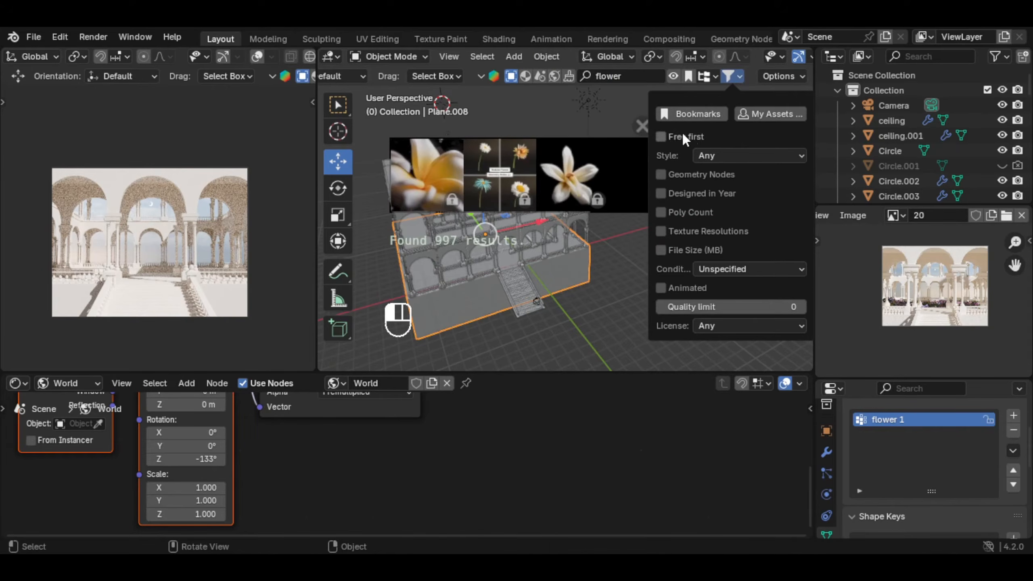
Browse the flower assets against the reference image and add Flower Ursinia to the scene.
scroll(563, 147, "down", 3)
scroll(932, 312, "up", 5)
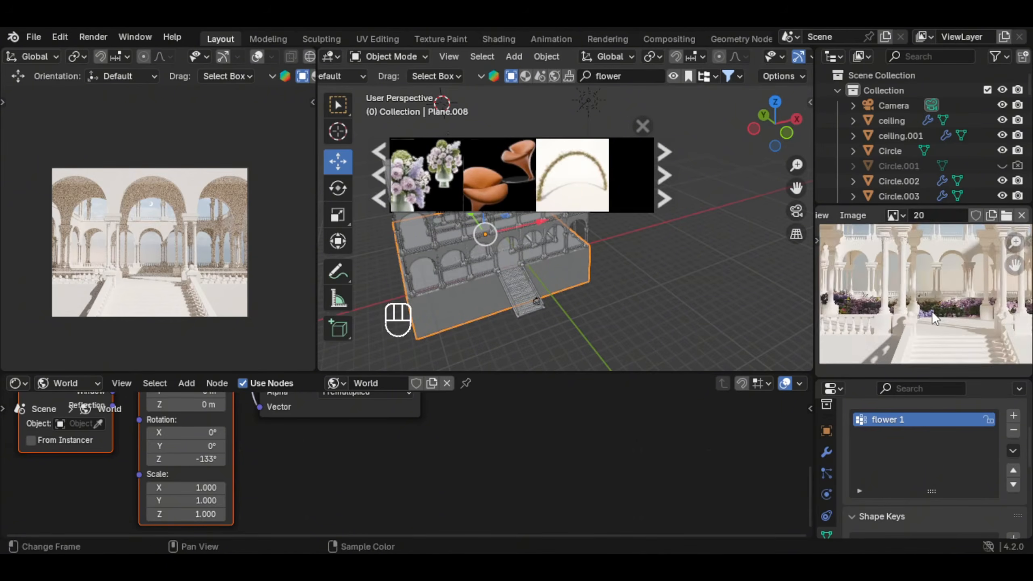
mouse_move(425, 175)
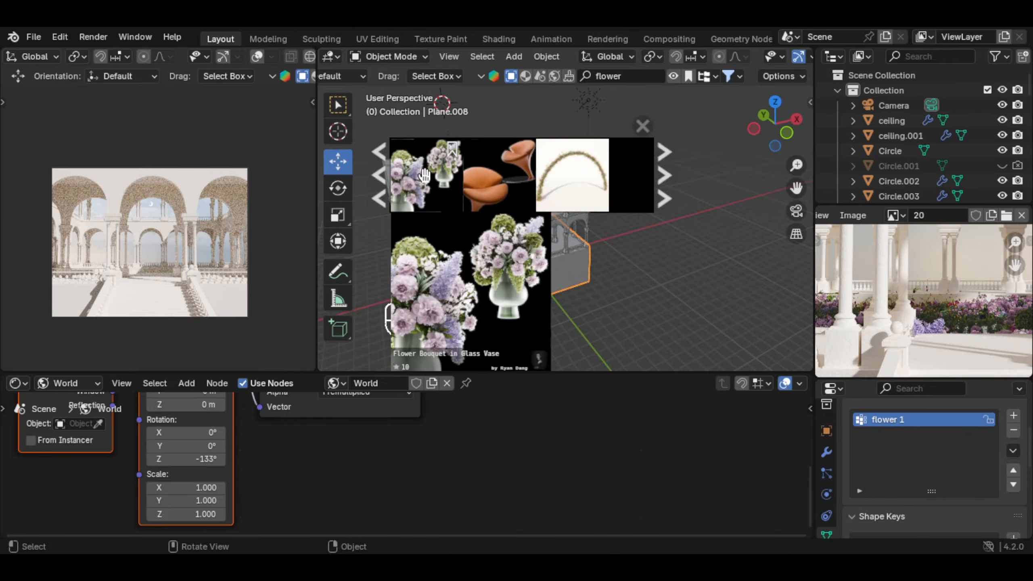
middle_click_drag(556, 260, 635, 273, "shift")
left_click(660, 175)
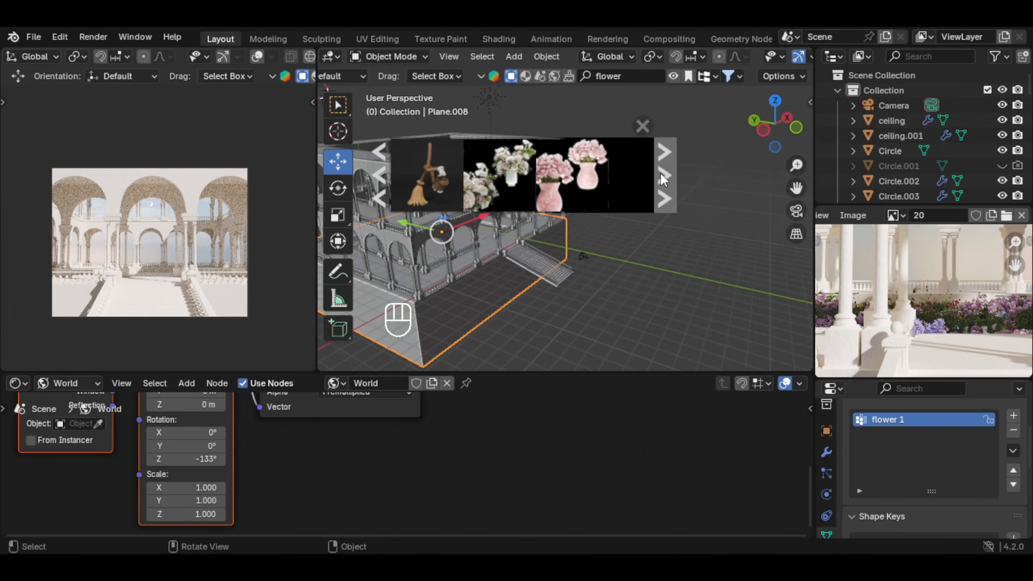
mouse_move(524, 171)
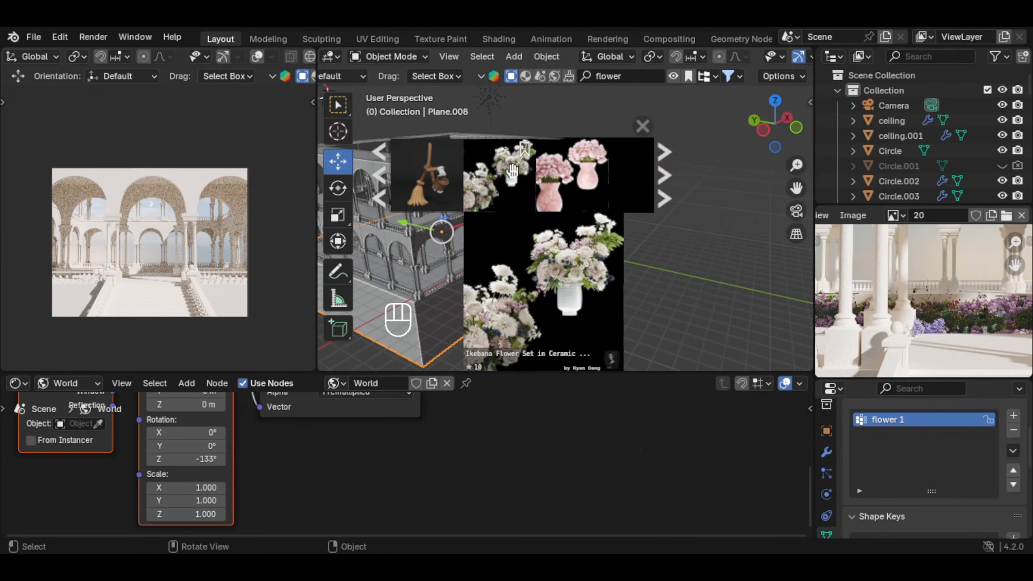
mouse_move(567, 175)
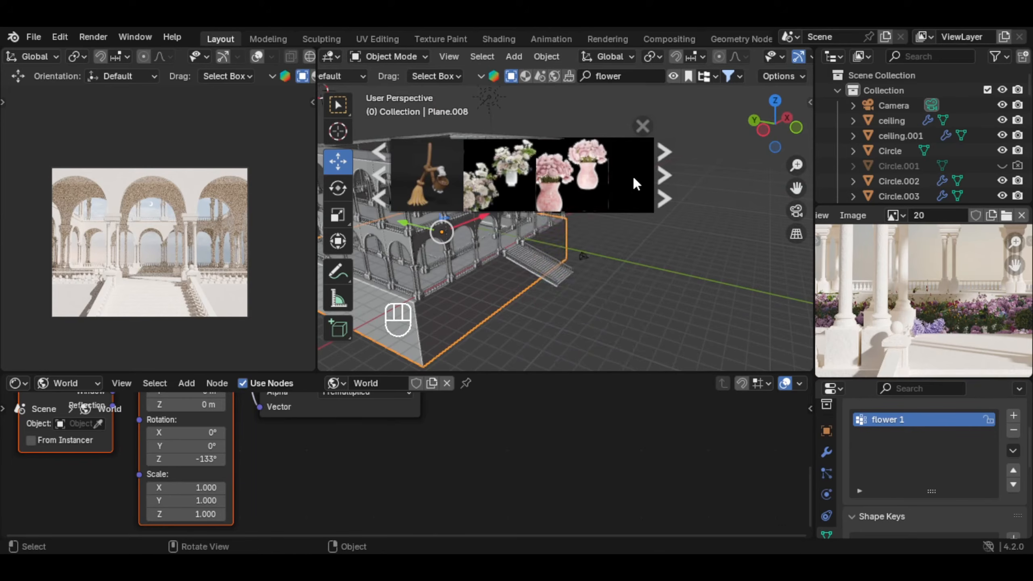
left_click(661, 175)
mouse_move(595, 166)
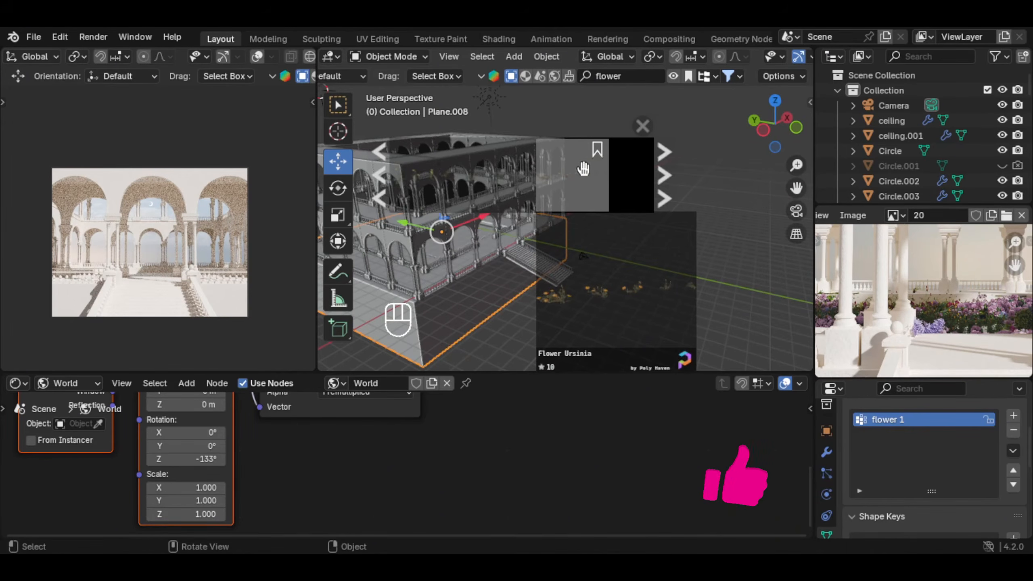
left_click_drag(580, 175, 663, 277)
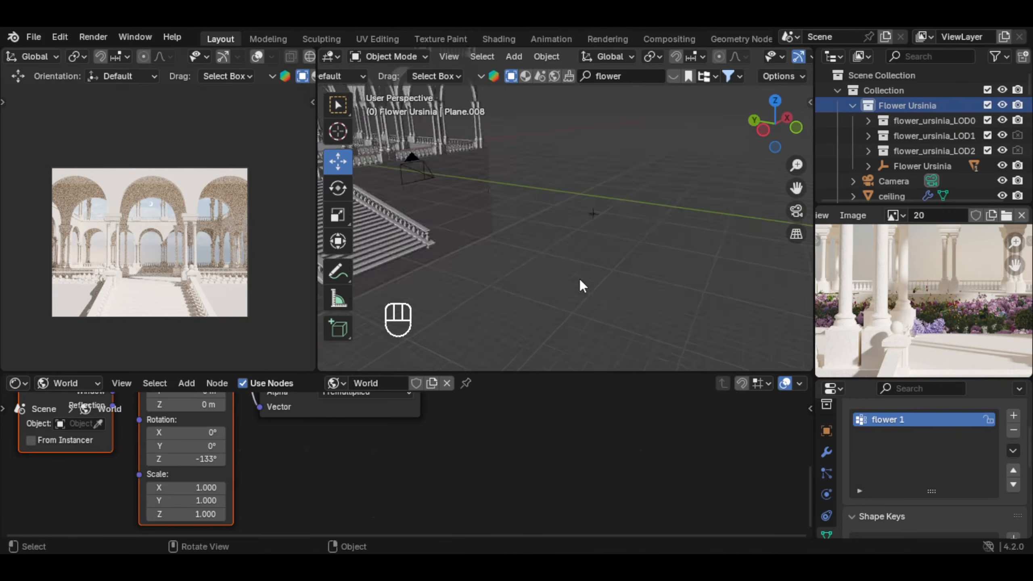
Add a particle system to the building's floor plane.
scroll(579, 279, "down", 4)
middle_click_drag(580, 280, 556, 281)
scroll(576, 294, "down", 3)
middle_click_drag(556, 281, 548, 279, "shift")
scroll(565, 256, "up", 6)
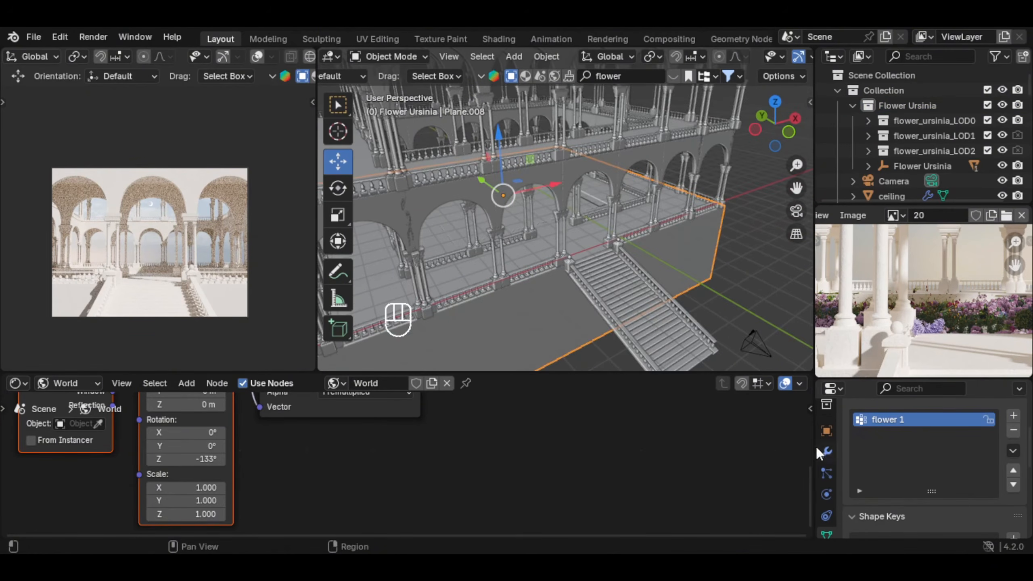
left_click(827, 473)
left_click(1020, 439)
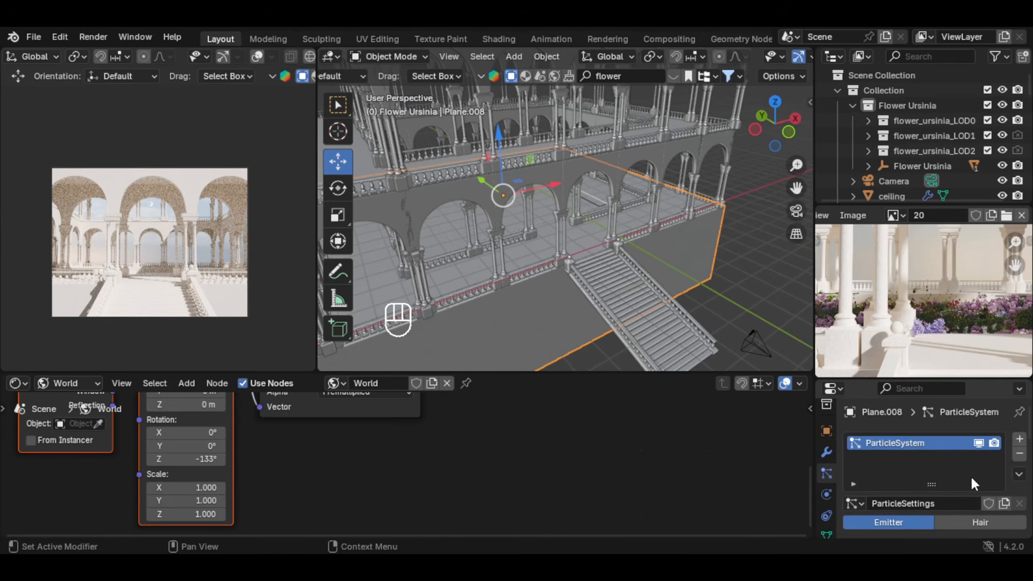
Switch the floor's particle system to Hair and set its density vertex group to "flower 1".
left_click(966, 493)
middle_click_drag(573, 250, 652, 246, "shift")
scroll(936, 469, "down", 15)
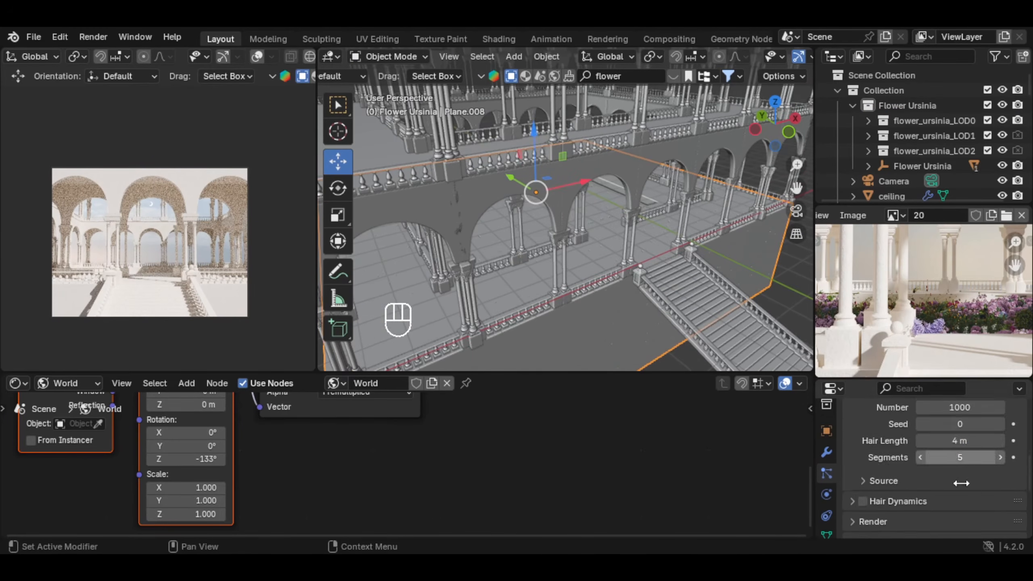
left_click(920, 488)
scroll(949, 497, "down", 3)
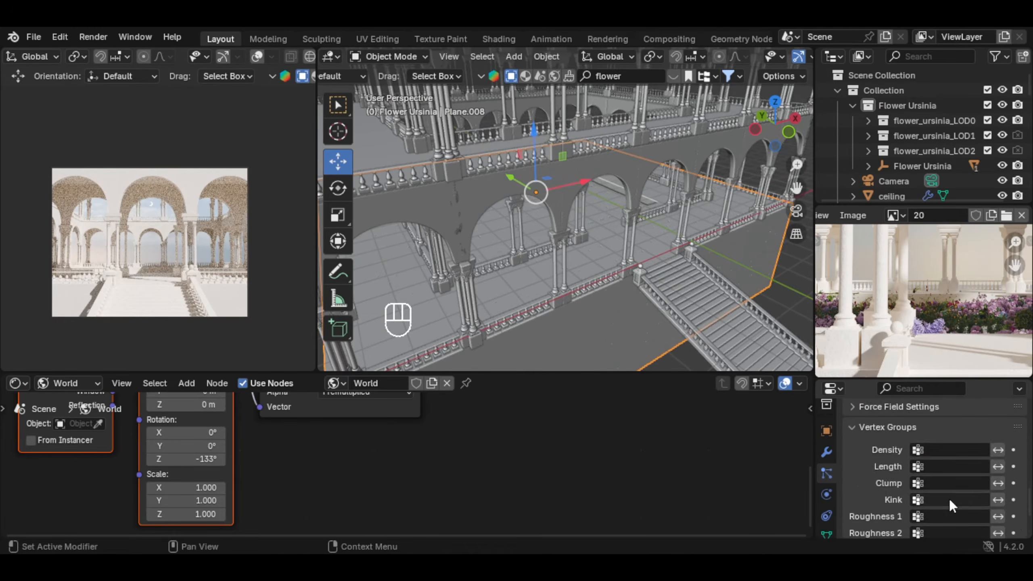
left_click(942, 449)
left_click(916, 291)
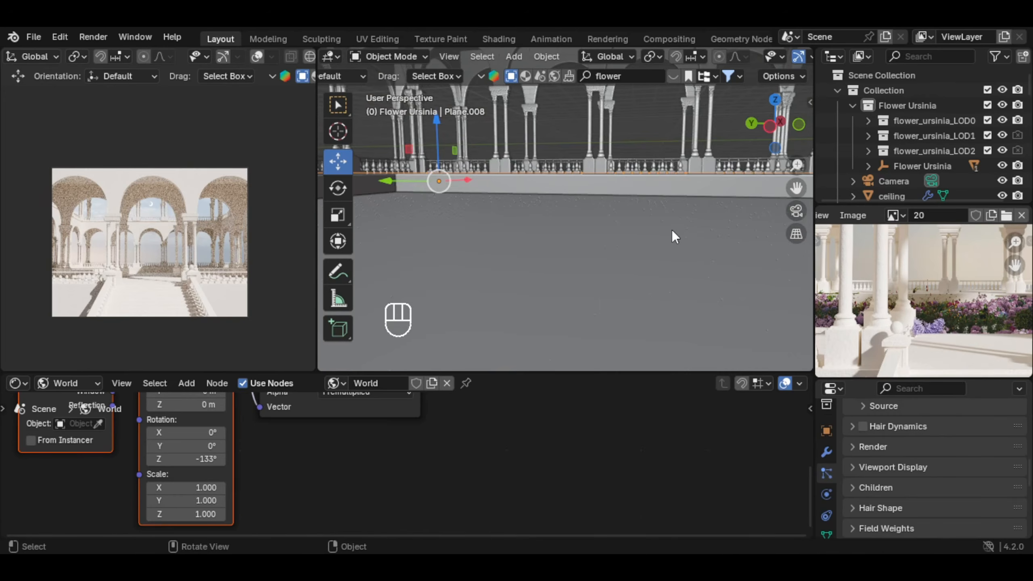
Render the hair particles as the Flower Ursinia collection with Pick Random and Object Rotation enabled.
middle_click_drag(671, 228, 681, 228)
middle_click_drag(724, 232, 708, 238)
scroll(936, 468, "down", 1)
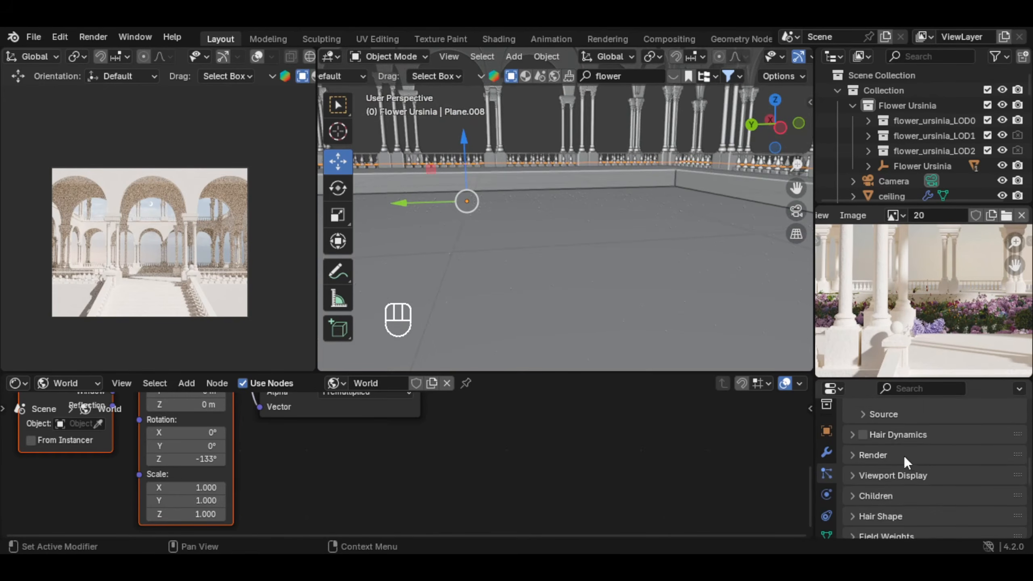
left_click(904, 455)
left_click(961, 450)
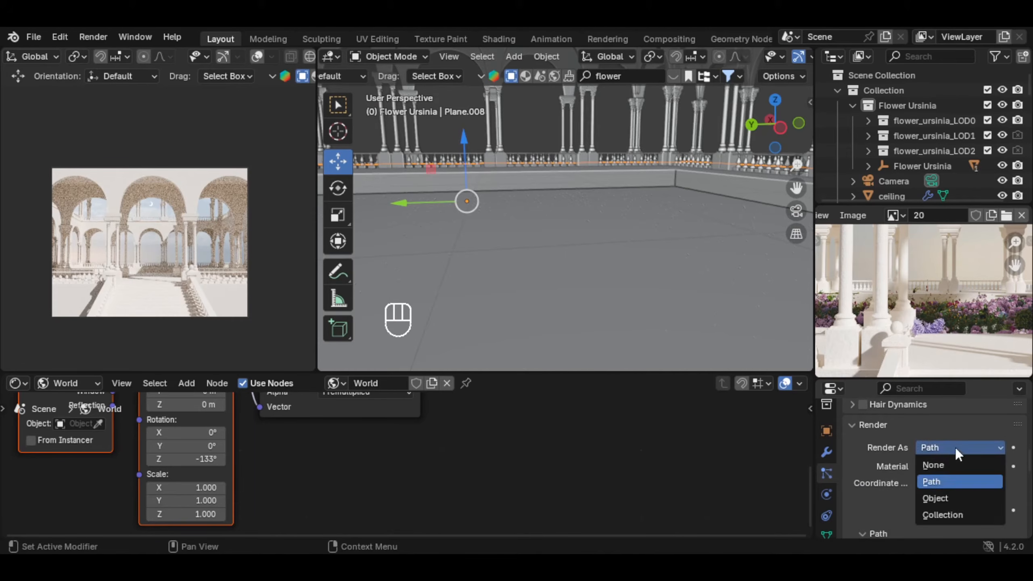
left_click(941, 514)
left_click(948, 498)
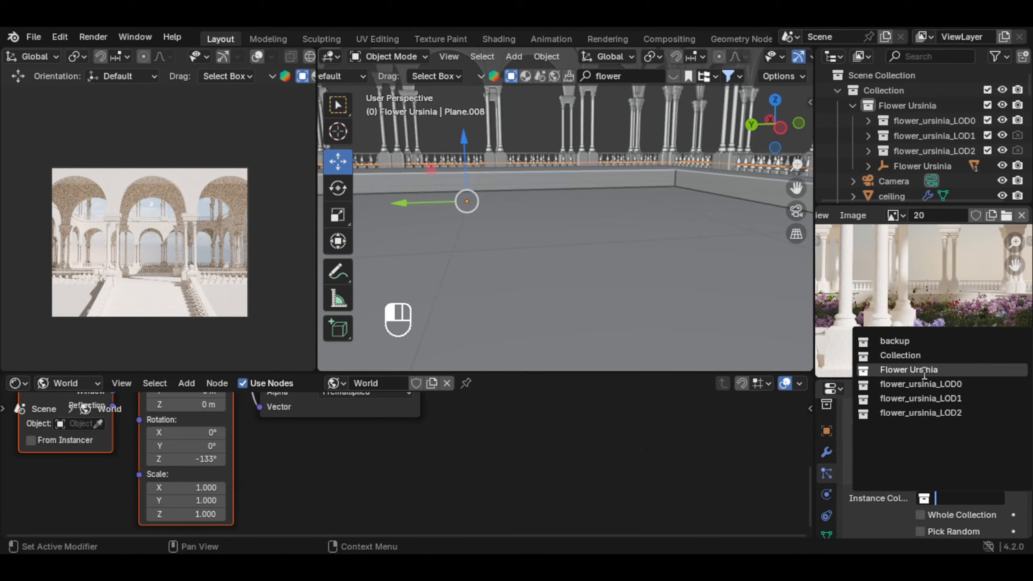
left_click(949, 370)
left_click(964, 472)
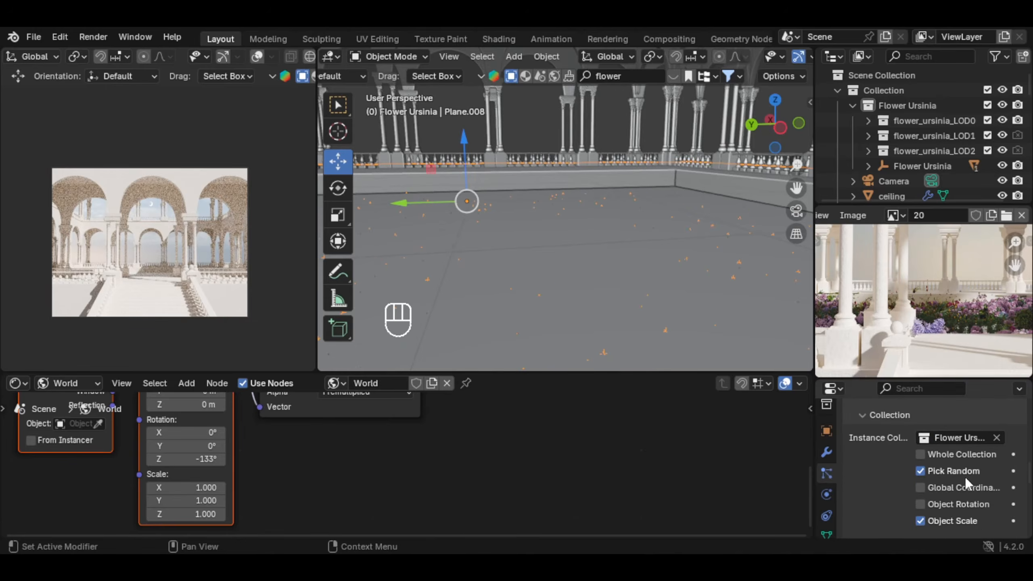
left_click(973, 505)
Set the Flower Ursinia particles' render scale to 4.240 and scale randomness to 0.258.
scroll(973, 459, "up", 5)
left_click_drag(973, 466, 1030, 466)
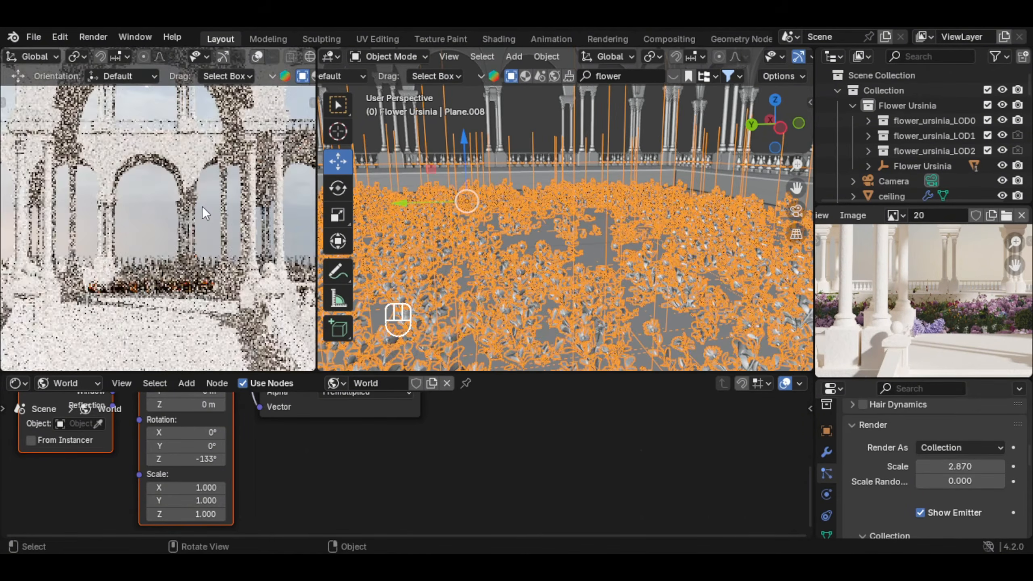
scroll(977, 469, "down", 2)
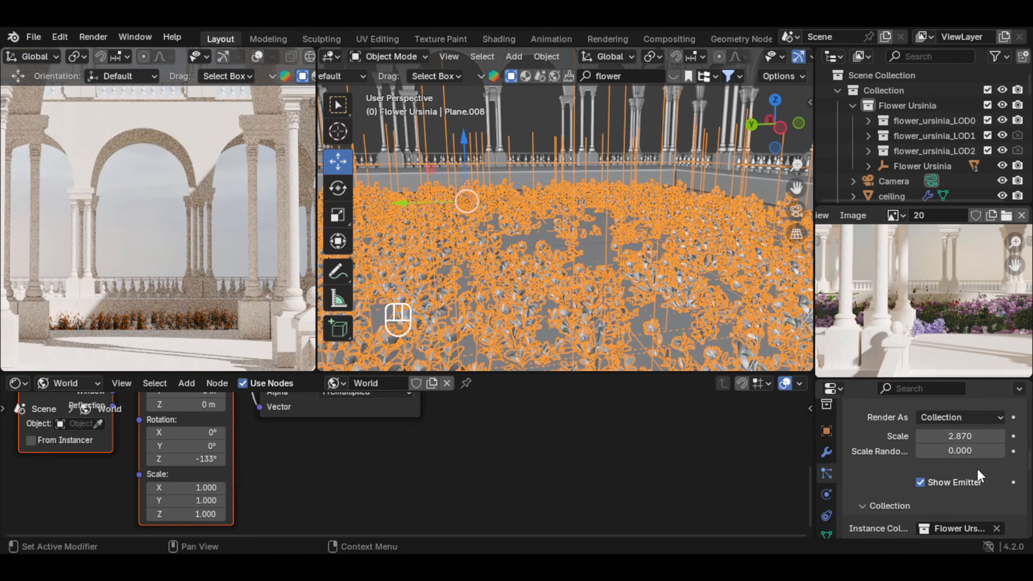
left_click_drag(943, 451, 964, 451)
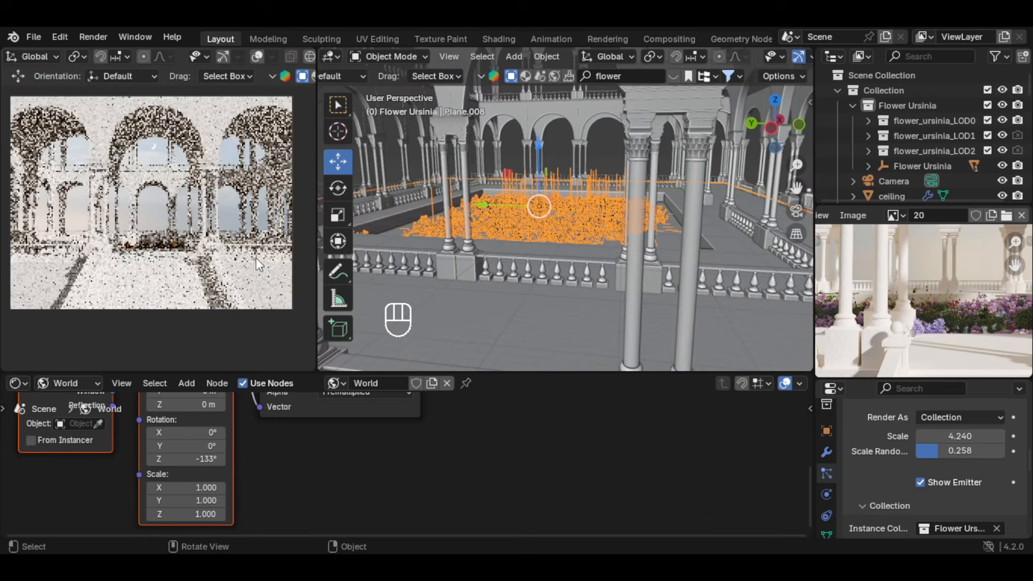
scroll(609, 218, "down", 3)
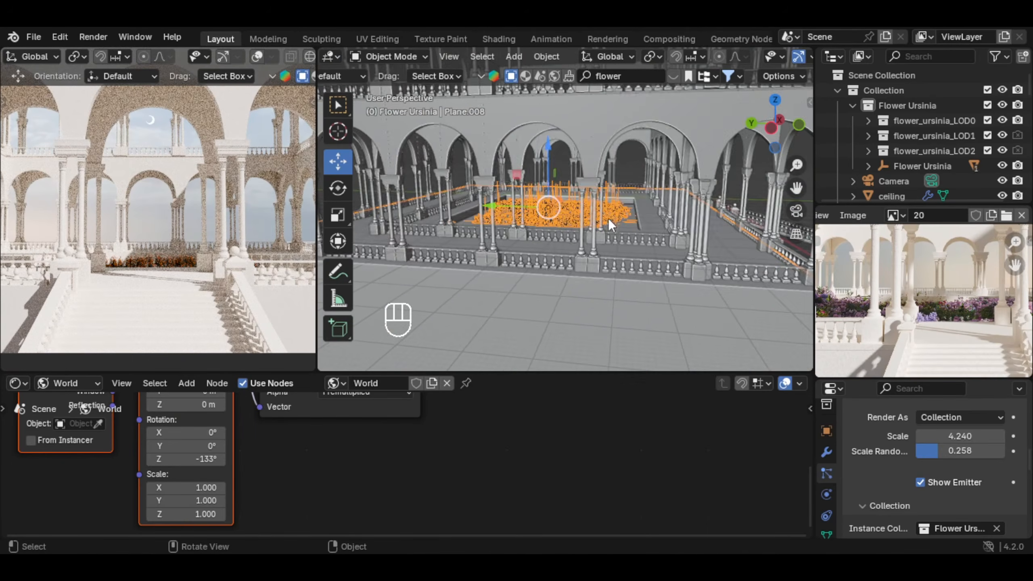
Show the flower asset results again and add the Ikebana Flower Set in Ceramic Vase to the scene.
middle_click_drag(609, 218, 494, 183, "shift")
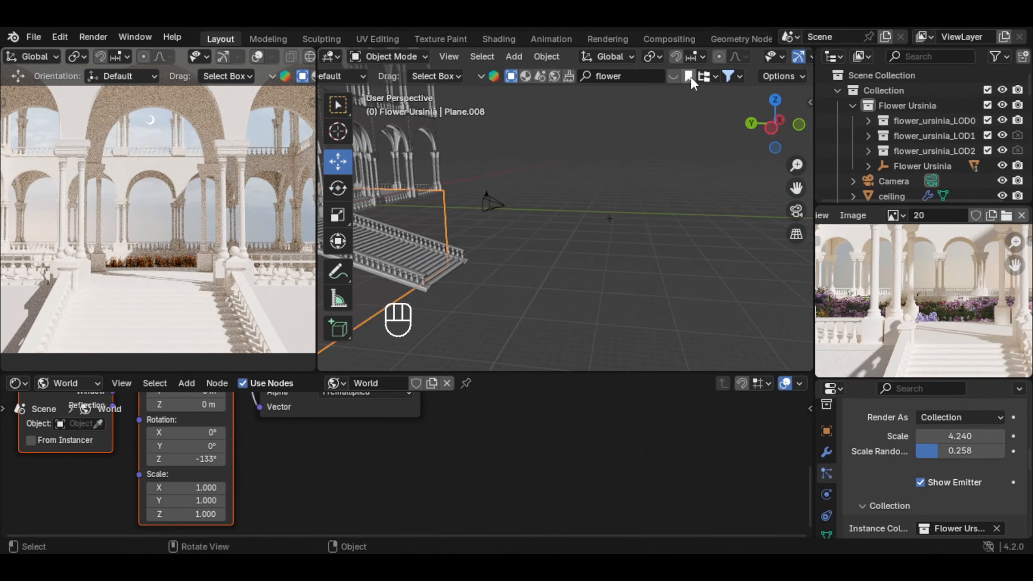
left_click(674, 76)
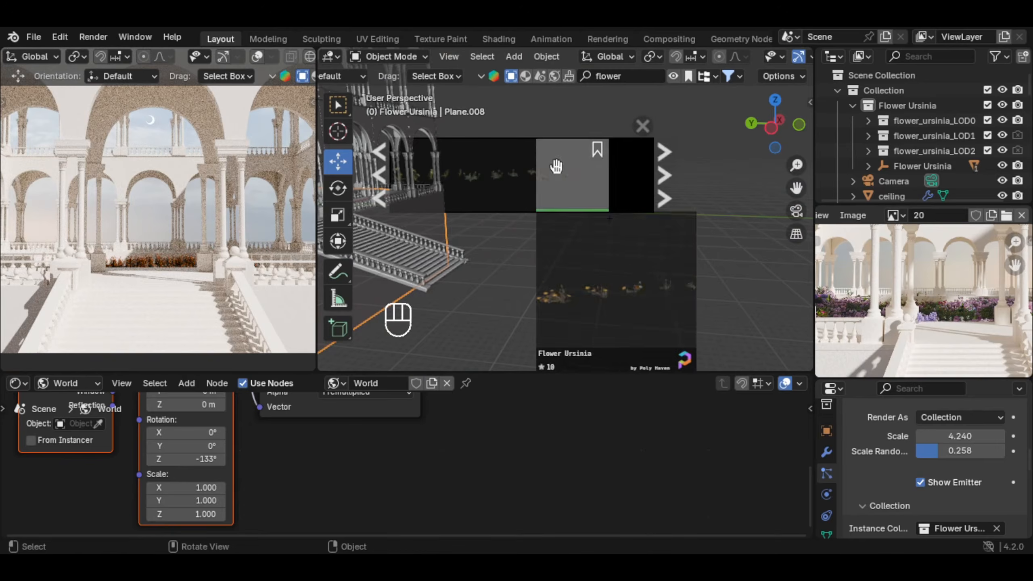
left_click(381, 172)
mouse_move(554, 181)
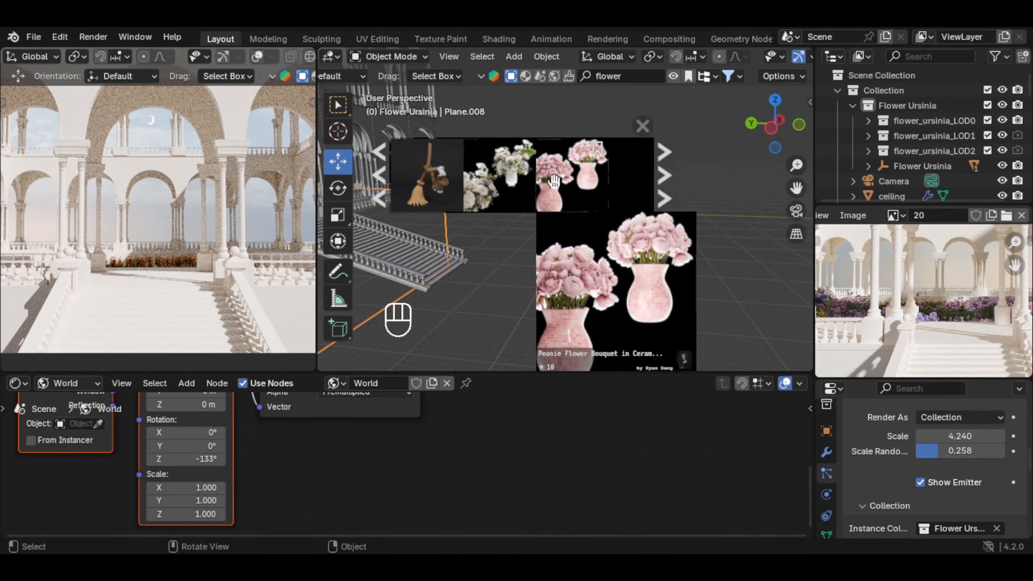
left_click(513, 188)
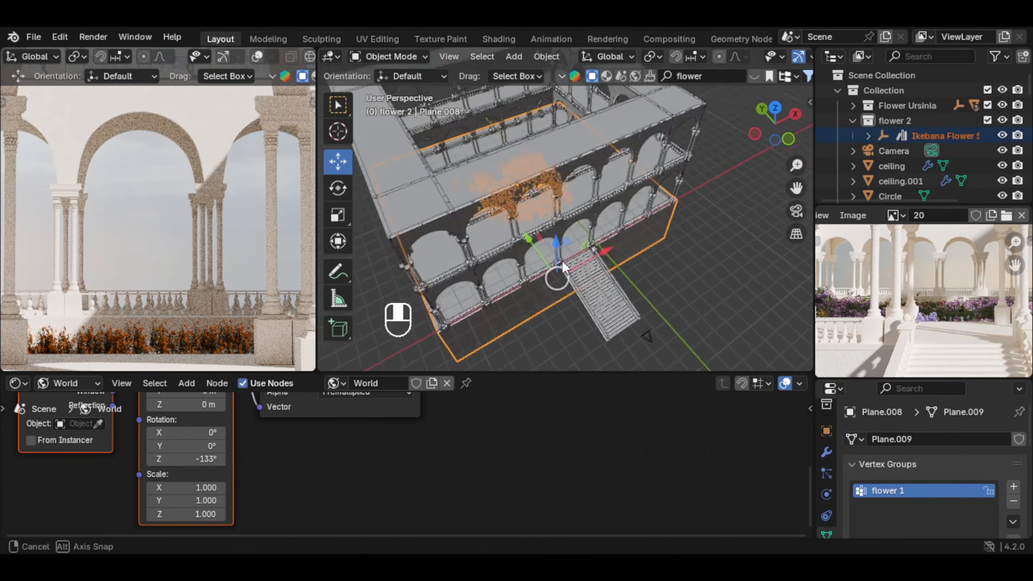
Switch the courtyard floor to Weight Paint mode and add a second vertex group named "flower 2".
scroll(562, 261, "up", 3)
middle_click_drag(607, 257, 618, 236, "shift")
left_click(389, 56)
left_click(405, 71)
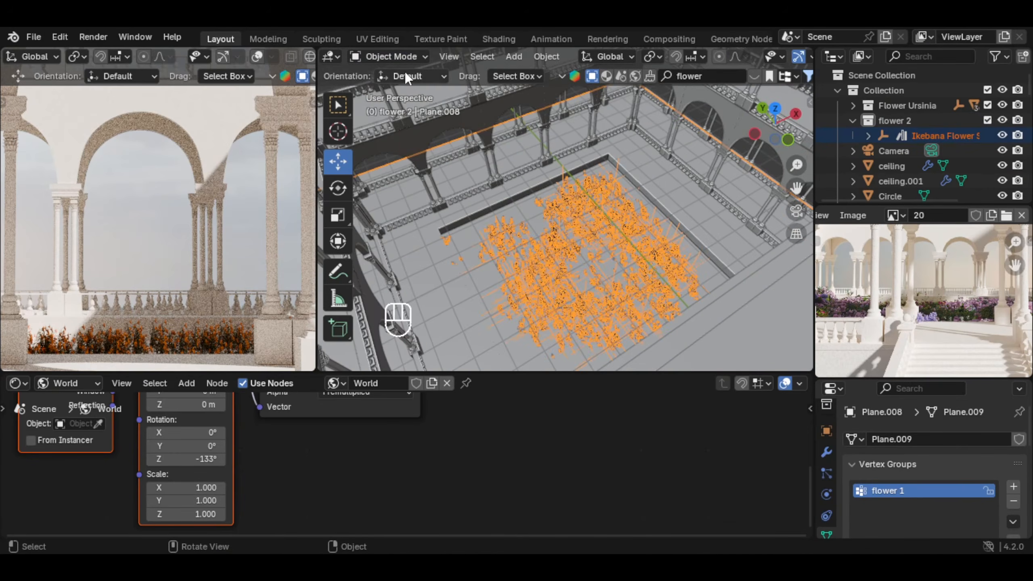
left_click(391, 56)
left_click(409, 136)
scroll(828, 497, "down", 2)
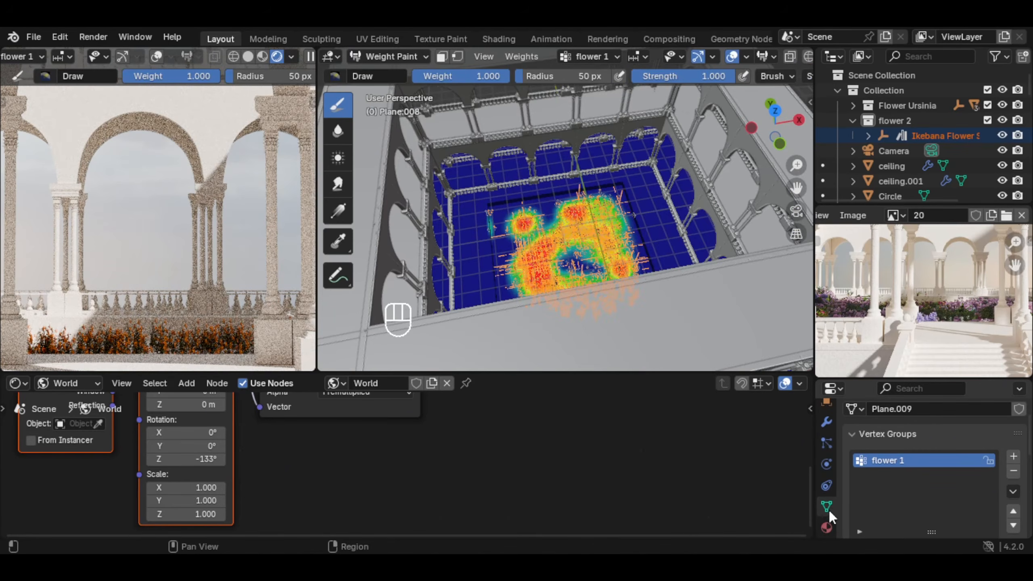
left_click(1014, 456)
double_click(906, 474)
type("flower 2")
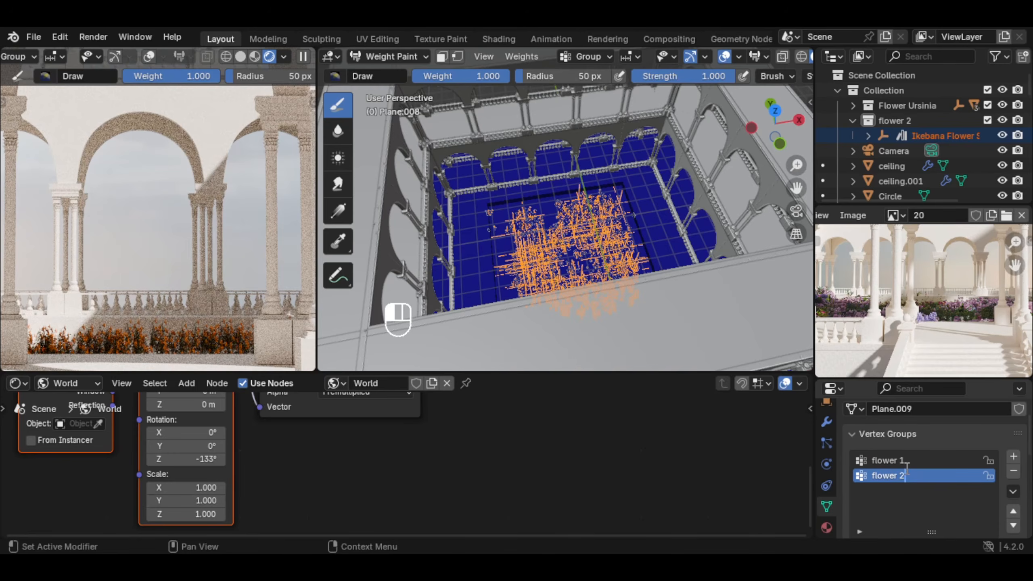
key("Return")
Paint full-weight patches of "flower 2" across the centre and along the edges of the courtyard bed with the 50 px brush.
middle_click_drag(656, 232, 610, 244)
scroll(610, 244, "up", 2)
left_click_drag(604, 244, 575, 251)
left_click_drag(559, 168, 588, 182)
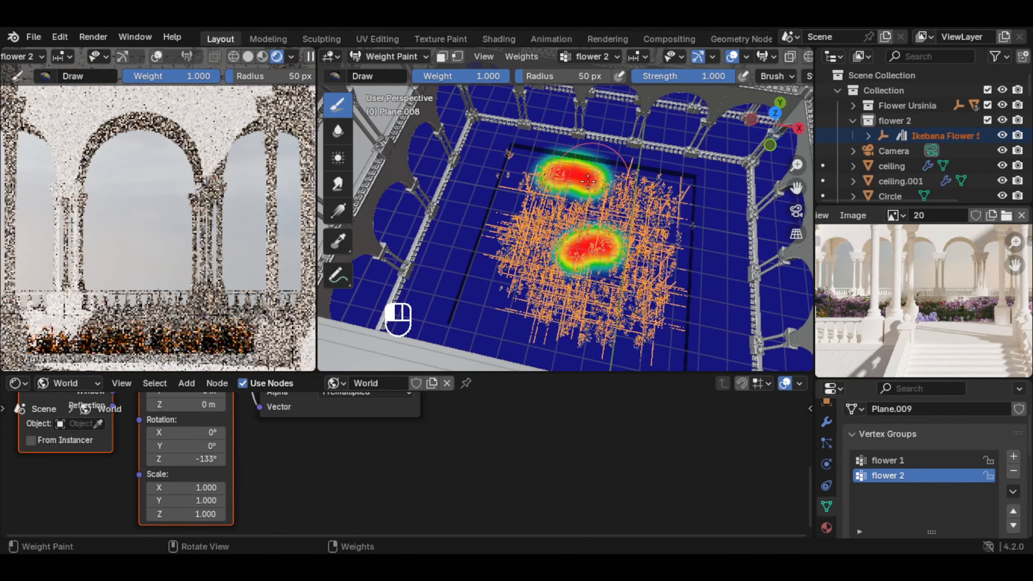
middle_click_drag(505, 243, 589, 232)
scroll(589, 232, "up", 3)
mouse_move(617, 155)
left_mouse_down()
mouse_move(578, 169)
mouse_move(580, 211)
left_mouse_up()
mouse_move(580, 212)
middle_mouse_down("shift")
mouse_move(545, 224)
mouse_move(577, 260)
middle_mouse_up("shift")
scroll(545, 224, "down", 2)
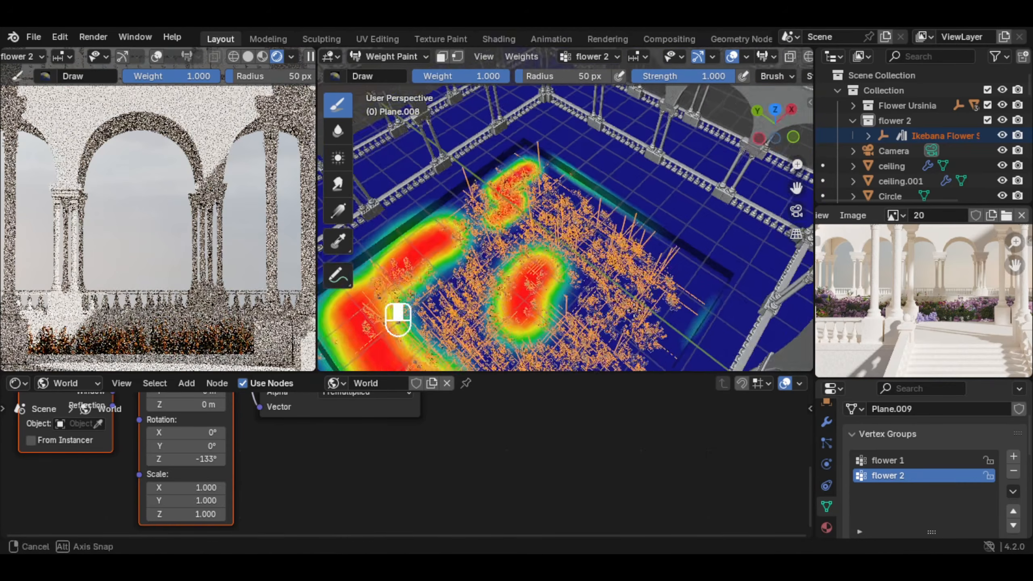
left_click(599, 312)
Enlarge the brush radius to 73 px and paint more "flower 2" patches over the rest of the courtyard bed.
key("f")
left_click(633, 302)
mouse_move(685, 290)
left_mouse_down()
mouse_move(665, 273)
mouse_move(638, 272)
left_mouse_up()
middle_click_drag(639, 273, 724, 259)
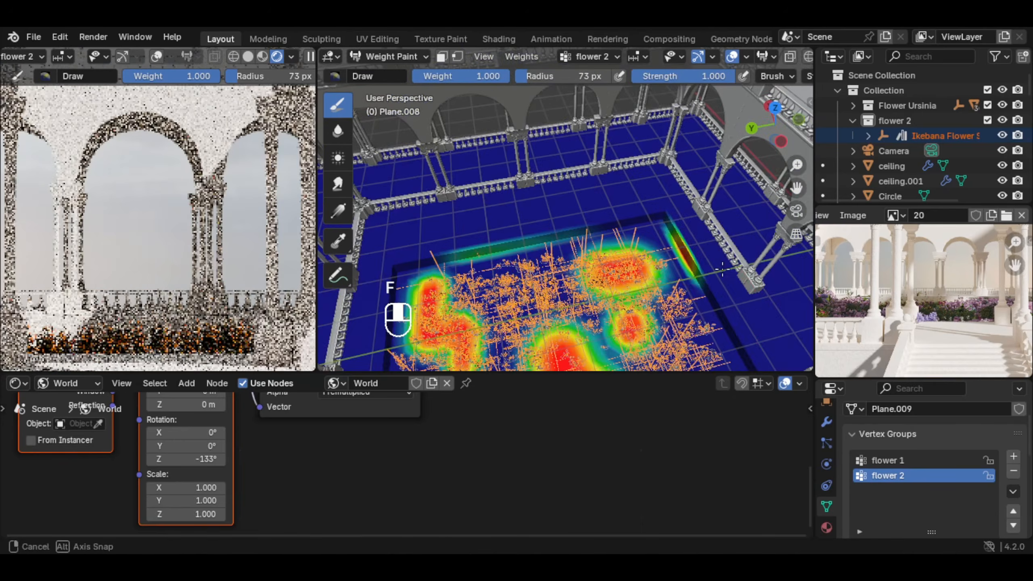
left_click(705, 319)
left_click_drag(564, 287, 498, 301)
middle_click_drag(525, 293, 468, 326)
scroll(467, 326, "down", 2)
left_click_drag(492, 227, 525, 360)
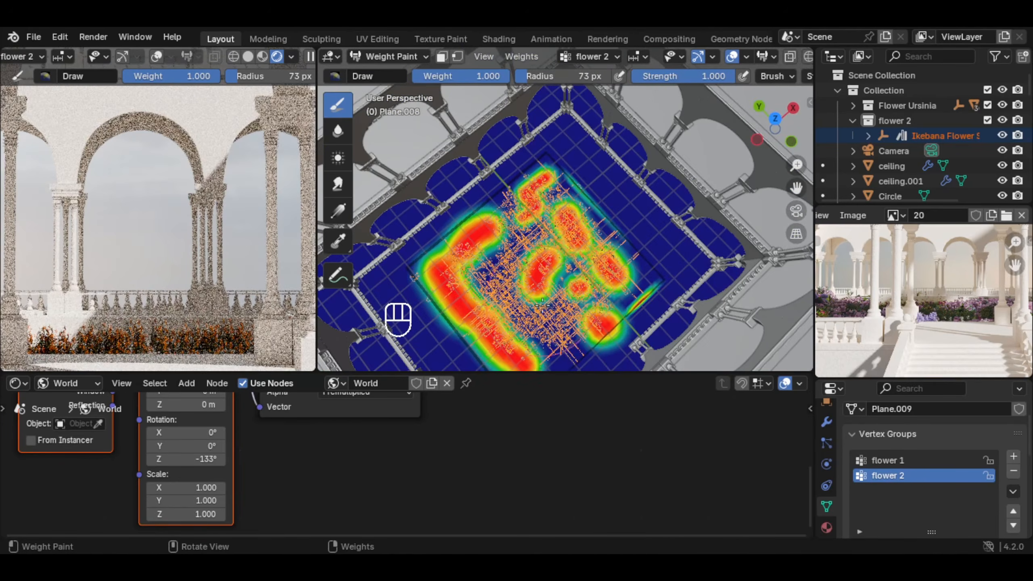
Set the brush weight to 0 and erase the "flower 2" paint that spills outside the courtyard bed's border.
middle_click_drag(522, 307, 509, 228)
middle_click_drag(617, 343, 532, 263, "shift")
mouse_move(532, 263)
middle_mouse_down()
mouse_move(692, 281)
mouse_move(687, 244)
mouse_move(547, 215)
middle_mouse_up()
scroll(691, 285, "up", 5)
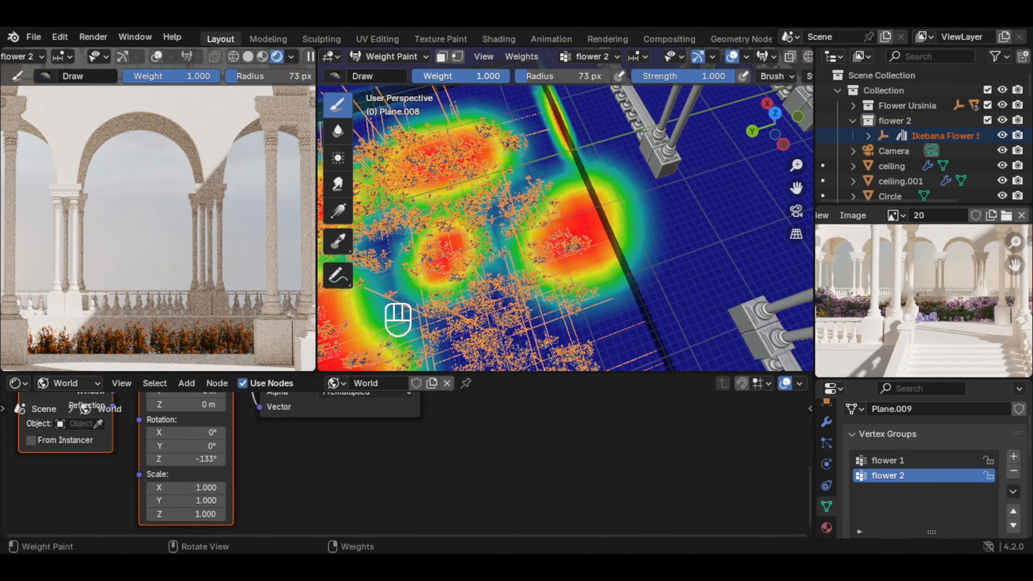
left_click_drag(679, 182, 610, 160)
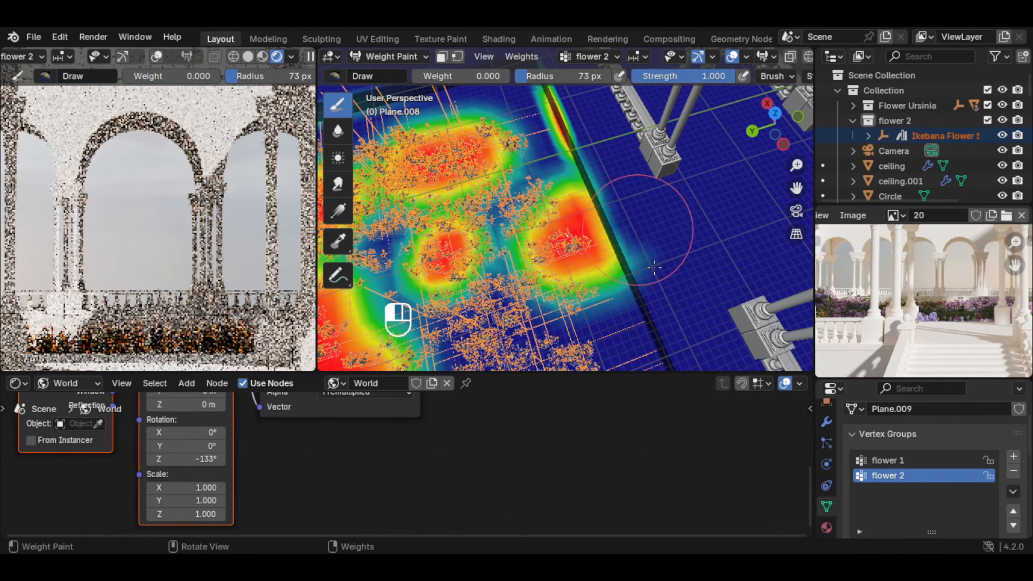
Return to Object Mode and add a second particle system of type Hair to the floor plane.
key("ctrl+Tab")
left_click(827, 443)
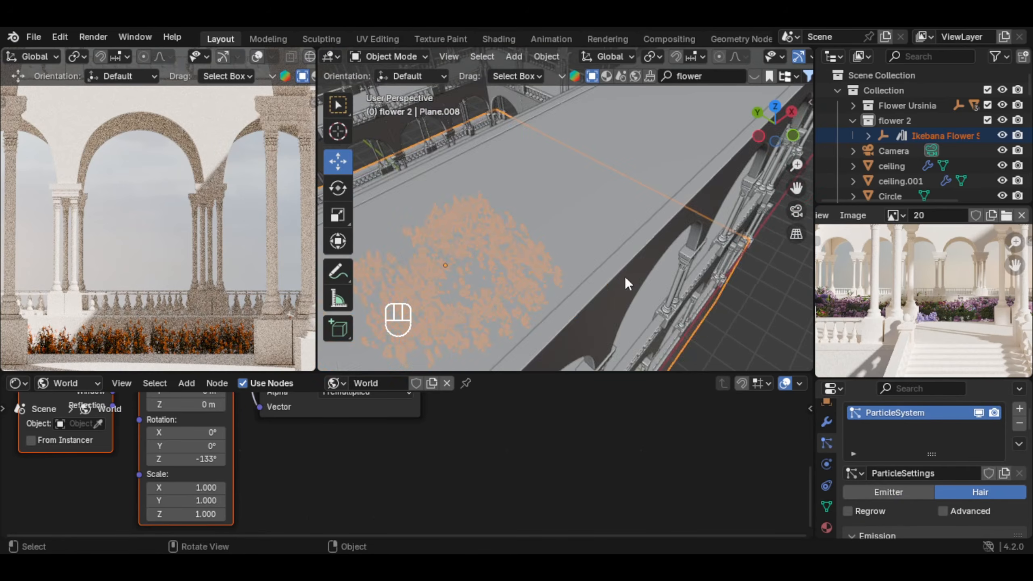
middle_click_drag(625, 277, 610, 244)
scroll(615, 252, "down", 3)
left_click(1020, 409)
left_click(996, 490)
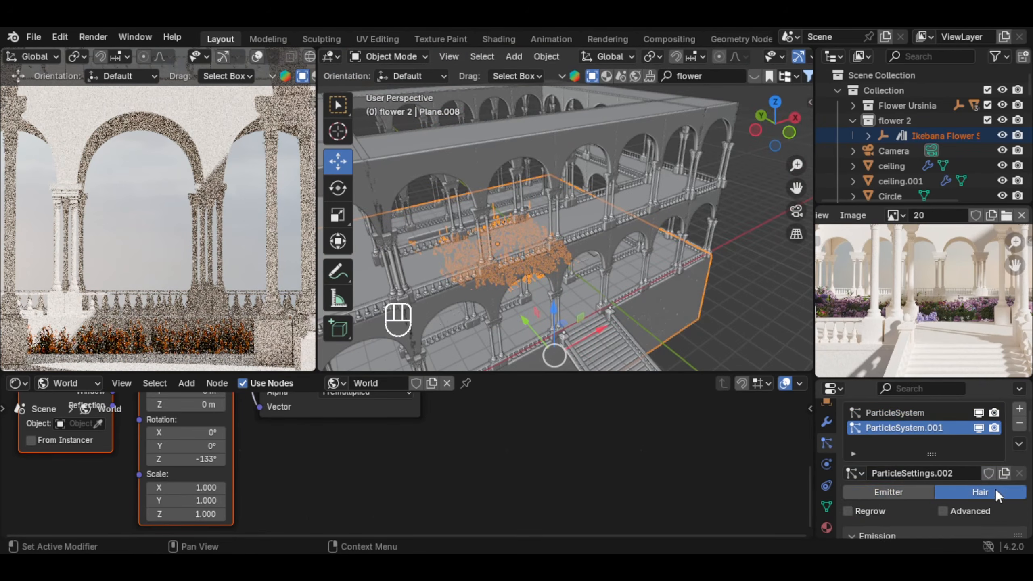
Render the second particle system as a collection, using "flower 2" as the instance collection.
scroll(996, 490, "down", 10)
scroll(991, 493, "down", 3)
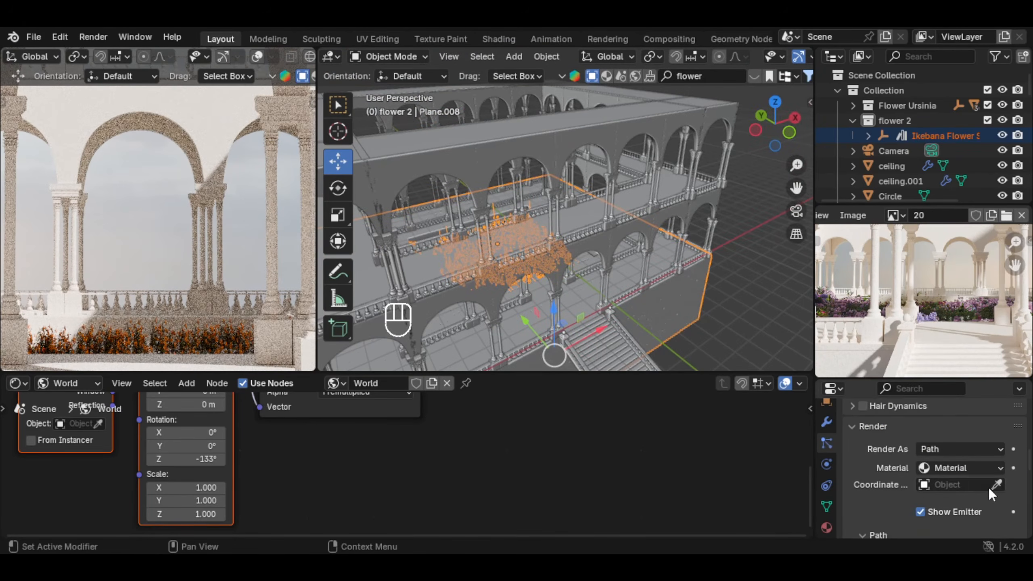
left_click(972, 477)
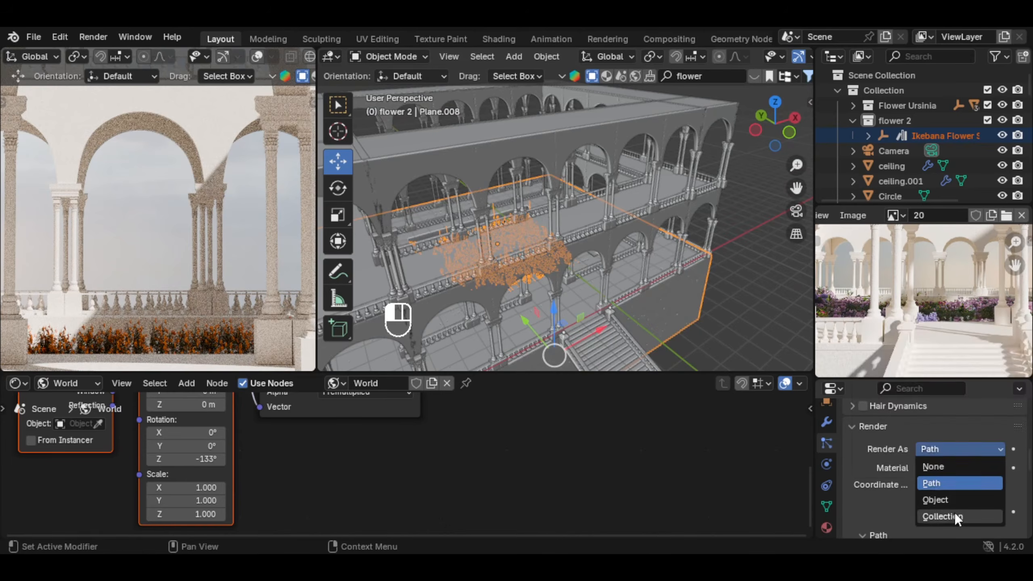
left_click(955, 516)
left_click(961, 468)
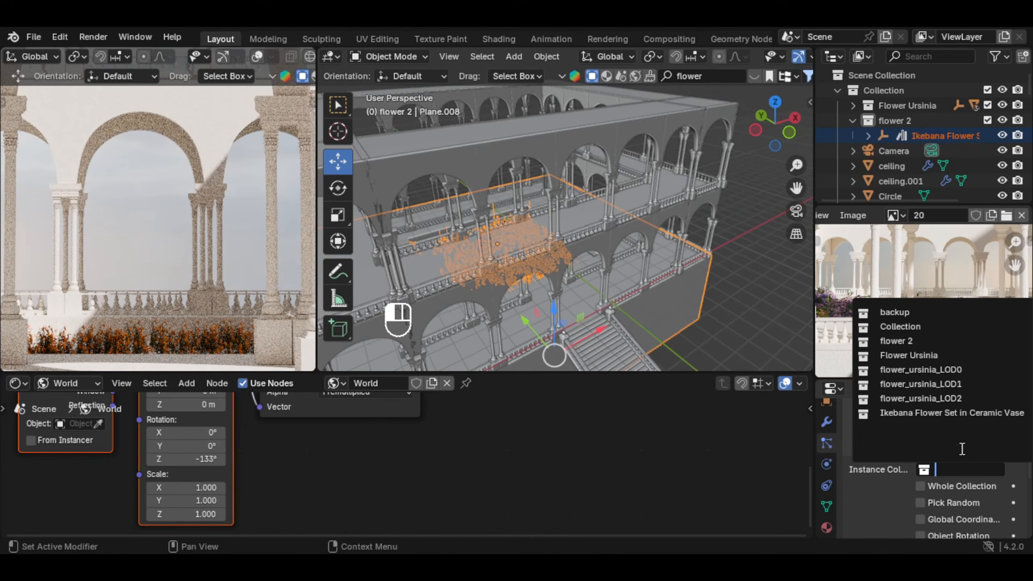
left_click(956, 341)
scroll(564, 276, "up", 5)
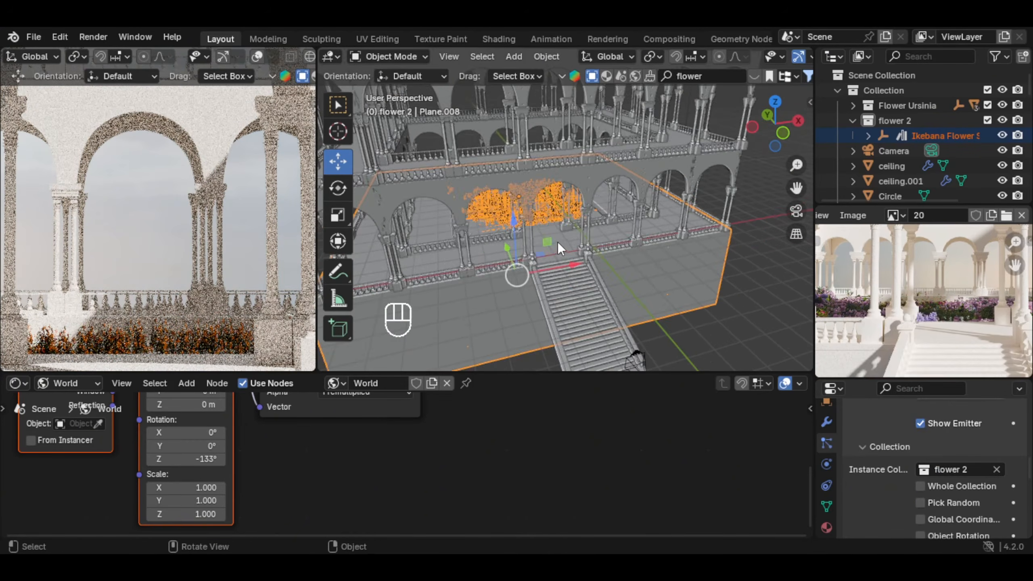
Set the second particle system's density vertex group to "flower 2".
scroll(948, 464, "down", 10)
scroll(949, 459, "up", 2)
left_click(951, 453)
left_click(944, 470)
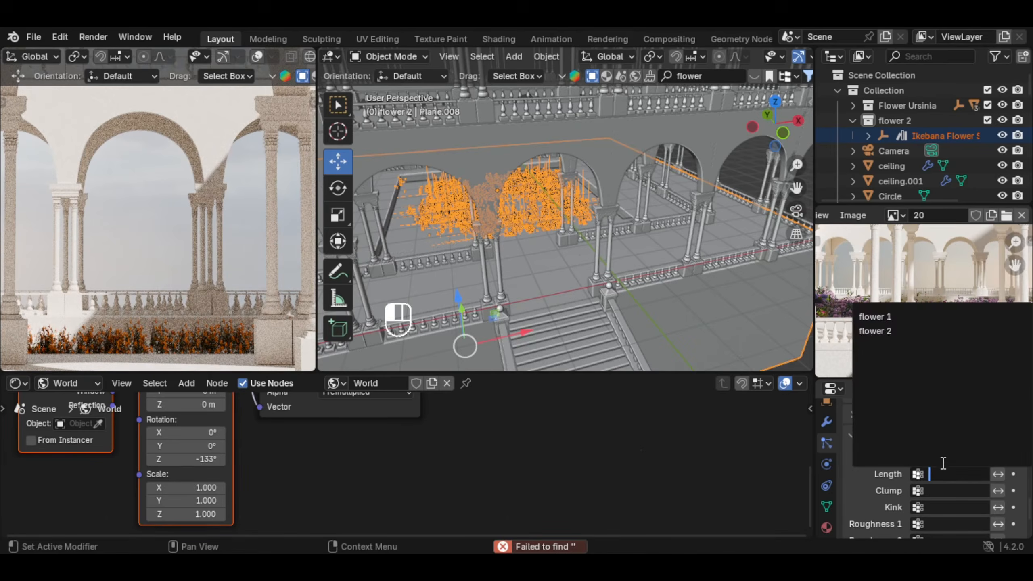
left_click(927, 457)
left_click(915, 315)
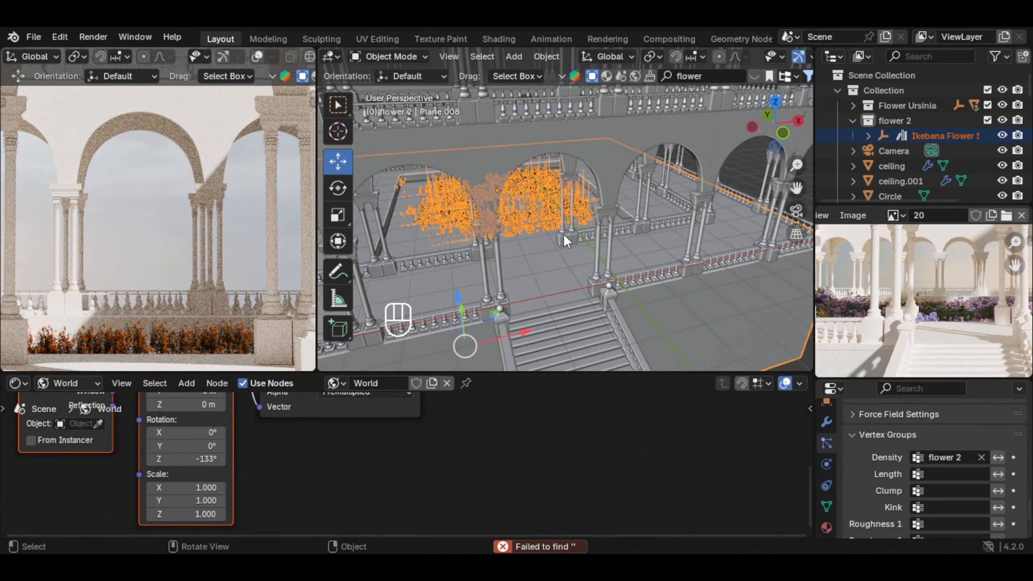
Set the render scale of the "flower 2" particles to 9.780.
scroll(516, 221, "up", 7)
middle_click_drag(517, 222, 569, 222)
left_click_drag(1029, 506, 1029, 454)
mouse_move(960, 475)
left_mouse_down()
mouse_move(984, 476)
mouse_move(964, 483)
left_mouse_up()
scroll(973, 482, "down", 6)
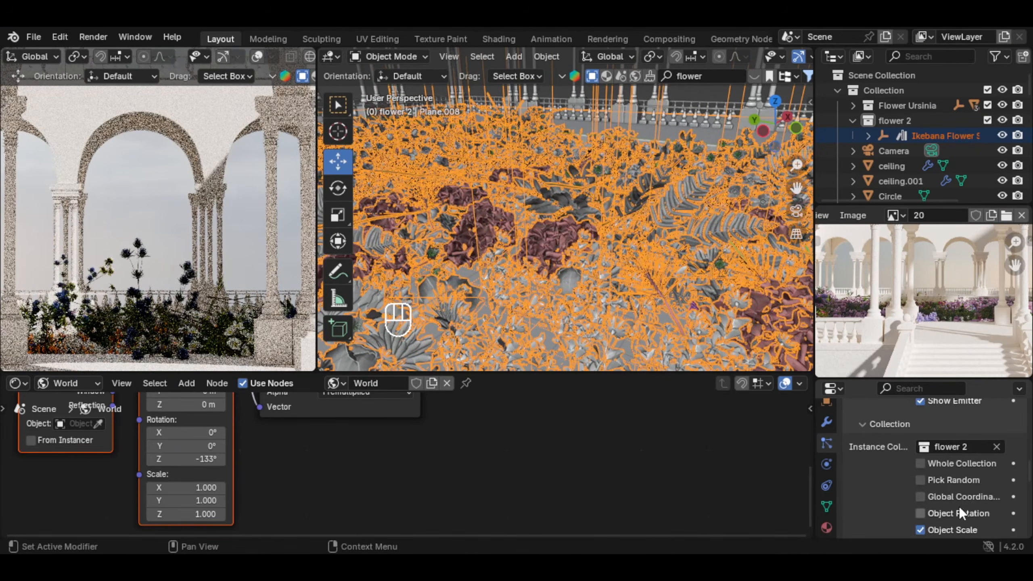
Enable Pick Random for the "flower 2" instance collection and check the flowers in the camera render.
left_click(962, 482)
scroll(553, 238, "down", 3)
middle_click_drag(553, 238, 603, 241)
middle_click_drag(180, 278, 186, 260, "shift")
scroll(214, 268, "down", 1)
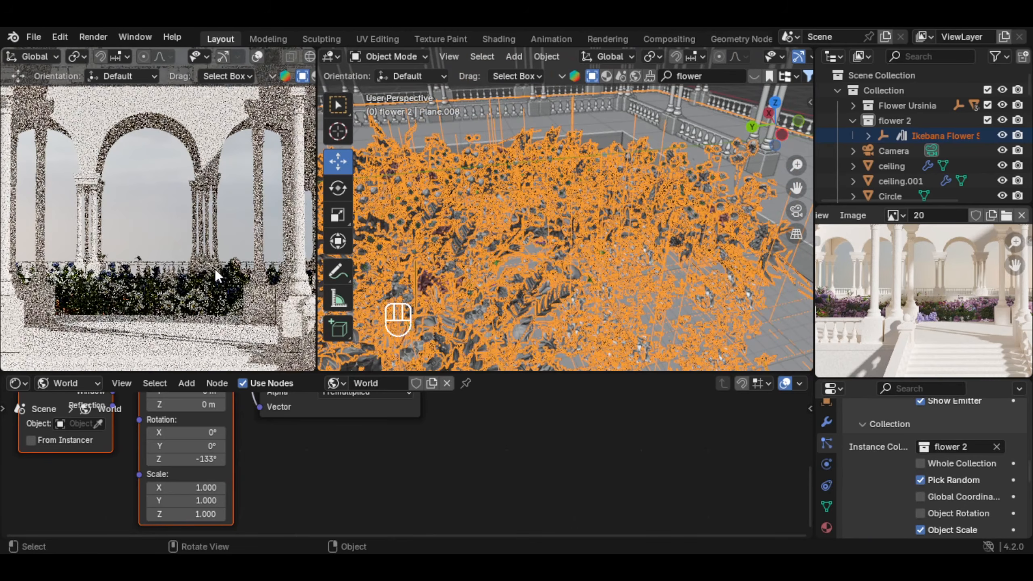
scroll(968, 487, "up", 5)
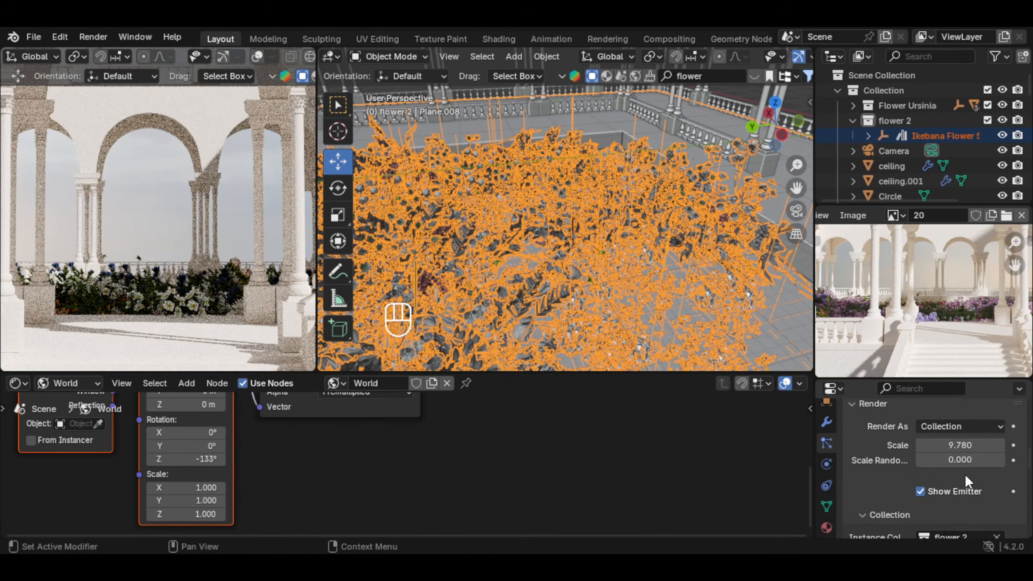
Set the "flower 2" particles' scale randomness to 0.392 and their render scale to 7.570.
left_click_drag(960, 460, 984, 460)
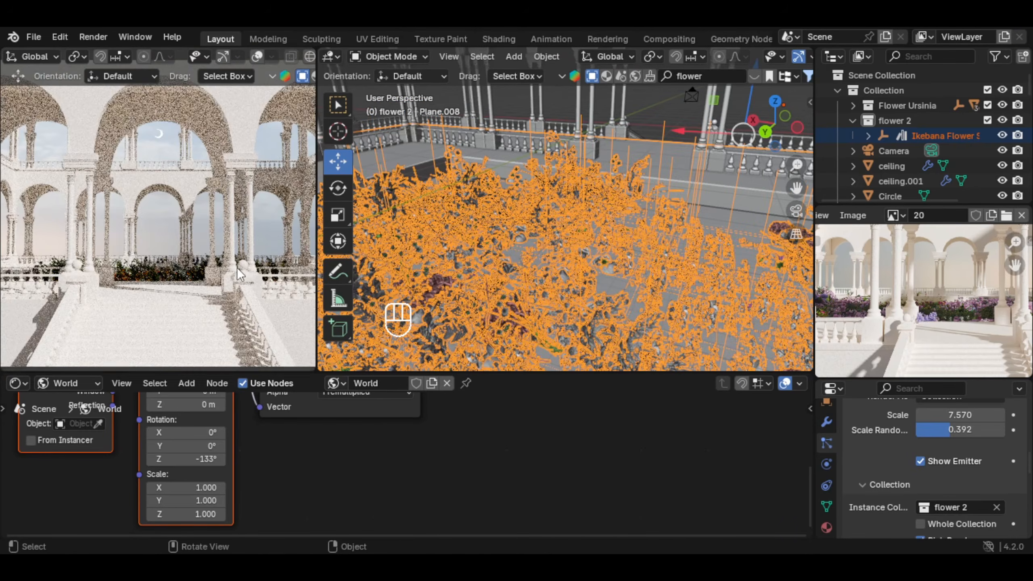
scroll(237, 267, "up", 2)
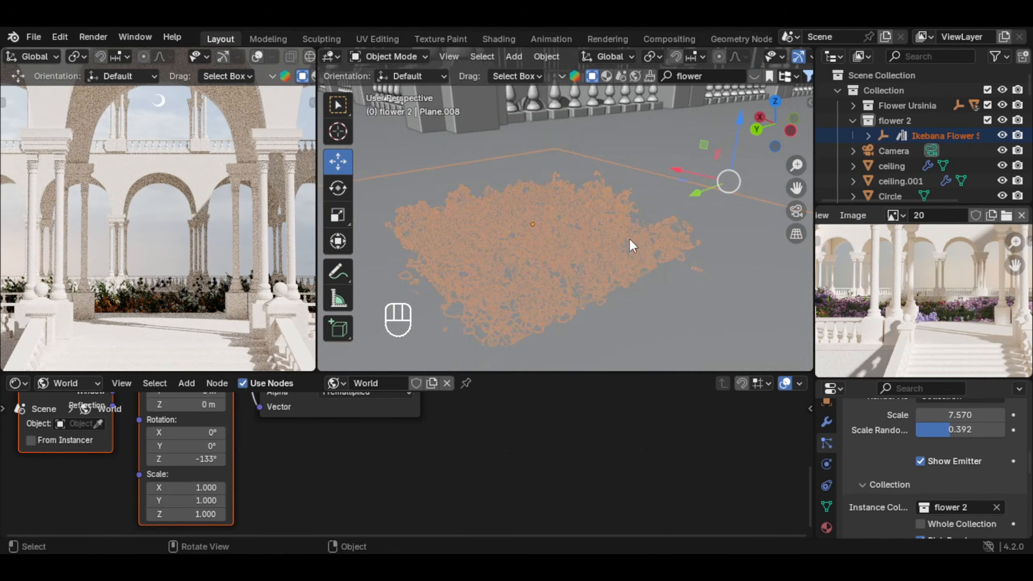
scroll(633, 237, "down", 7)
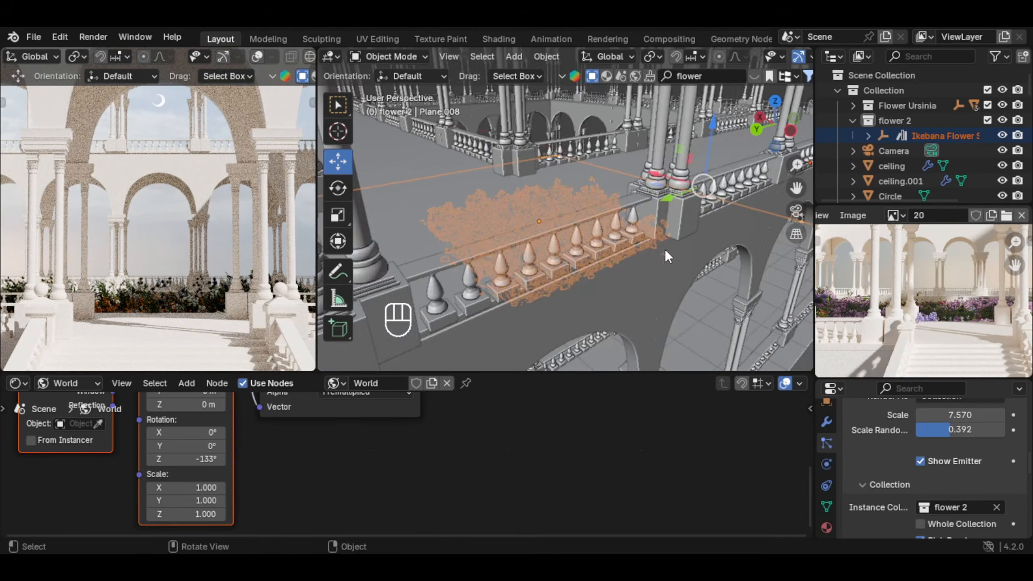
Download the Flower Bouquet in Glass Vase model from the online asset library into the "flower 2" collection.
middle_click_drag(665, 249, 518, 260)
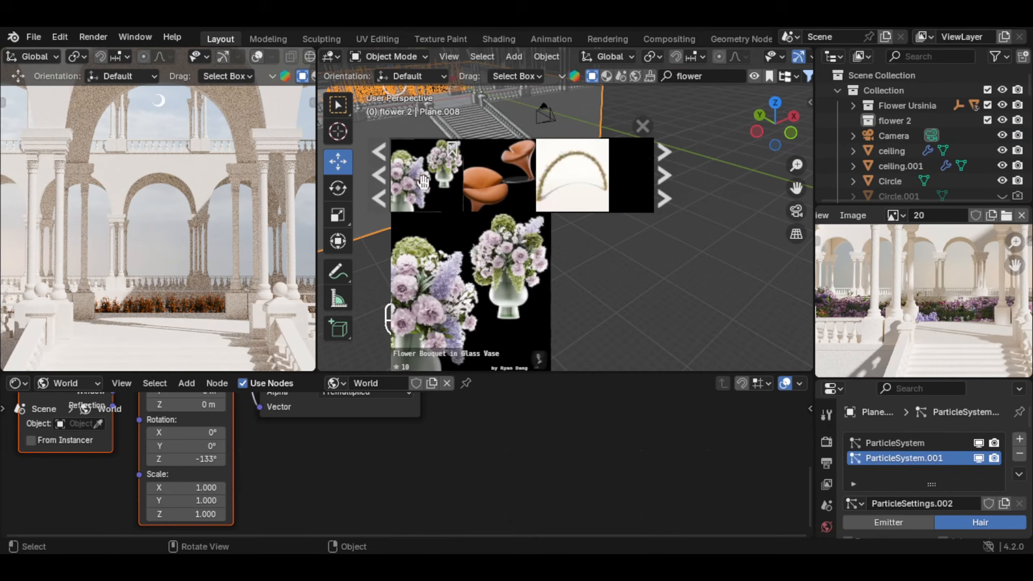
left_click_drag(427, 180, 579, 231)
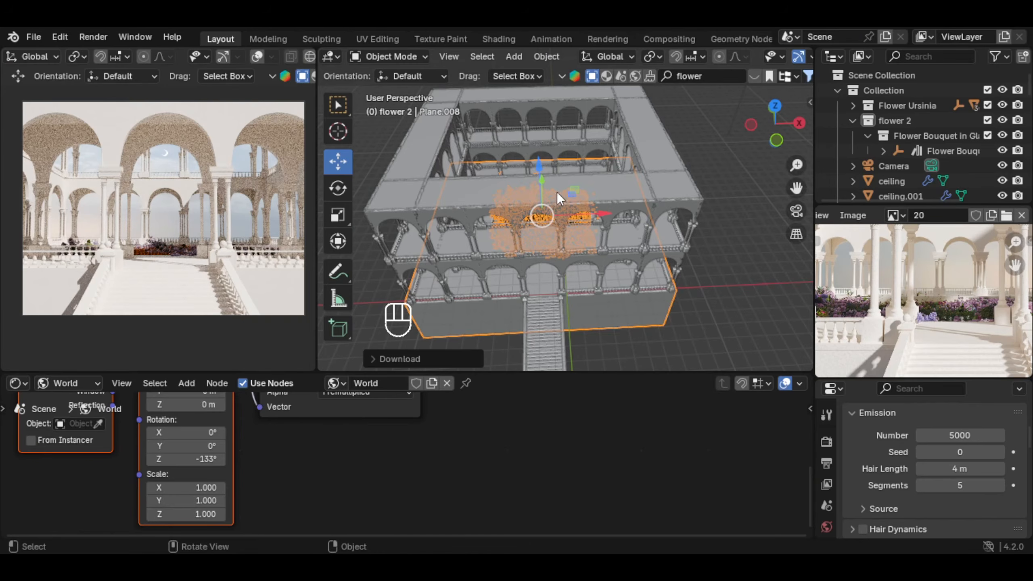
middle_click_drag(557, 193, 561, 225, "shift")
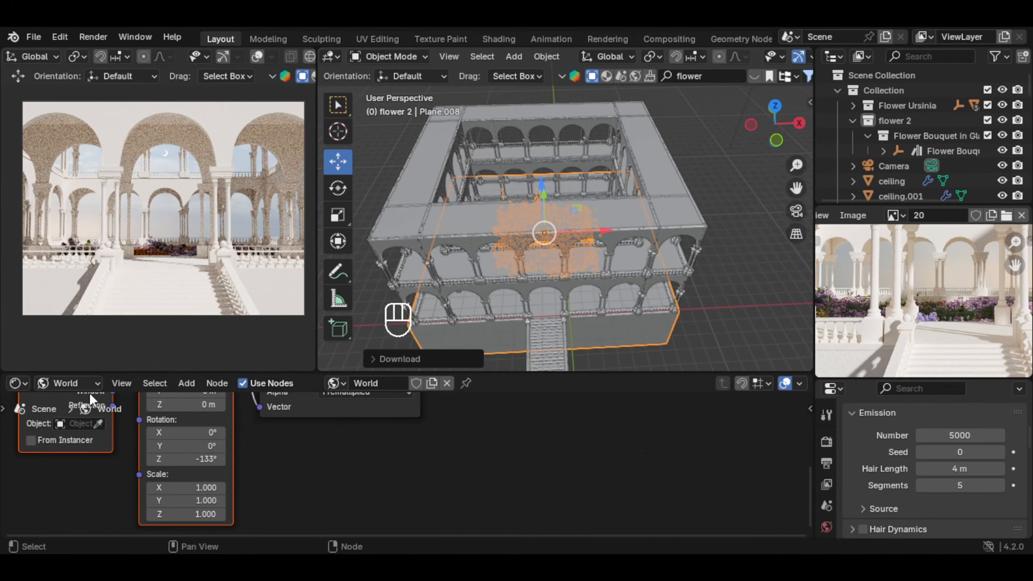
Replace the world node editor with the Asset Browser and look through the Tree catalog for deciduous bushes.
left_click(18, 384)
left_click(17, 384)
left_click(484, 279)
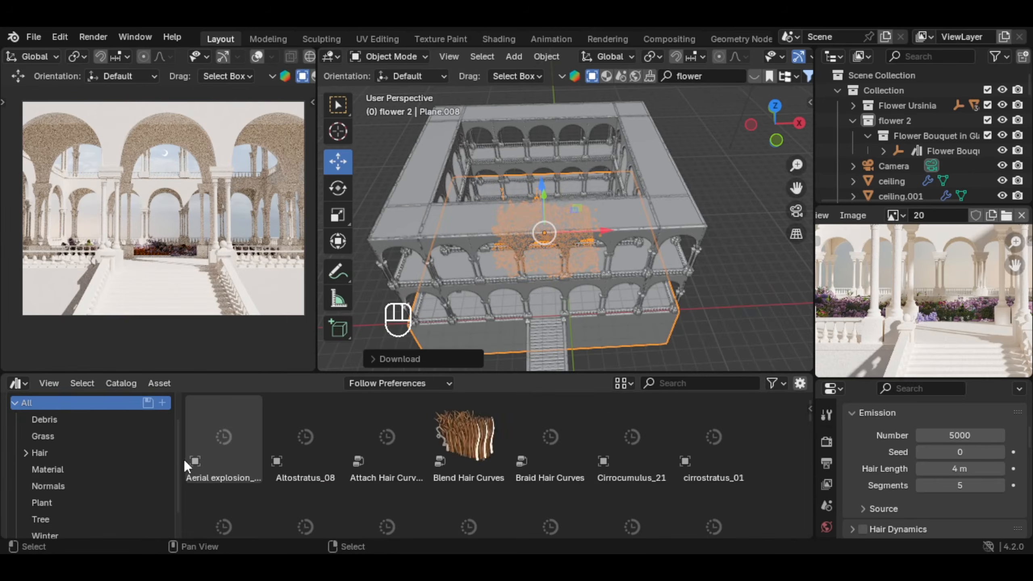
scroll(89, 480, "down", 1)
scroll(111, 471, "up", 3)
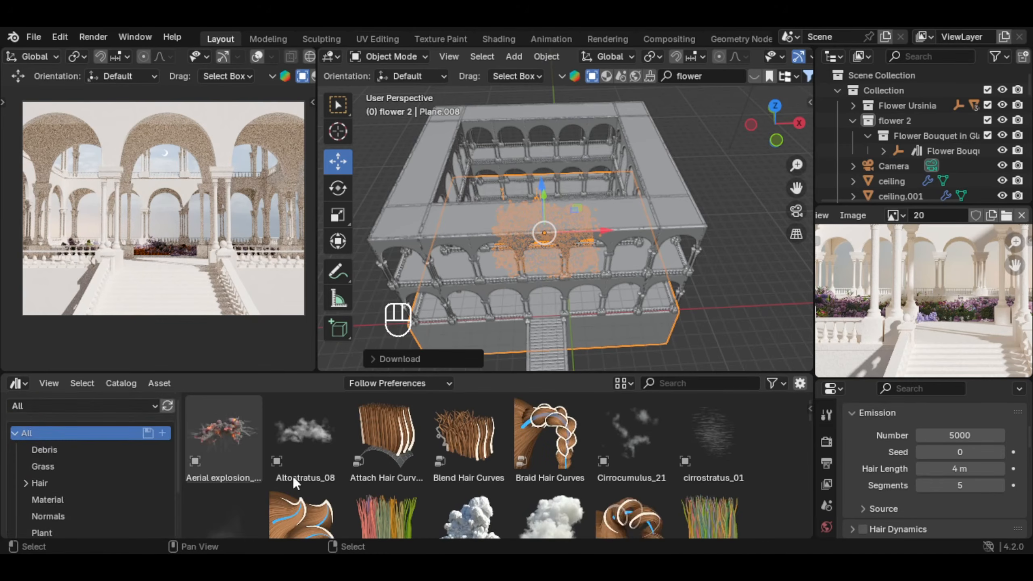
scroll(631, 468, "down", 3)
scroll(603, 467, "up", 2)
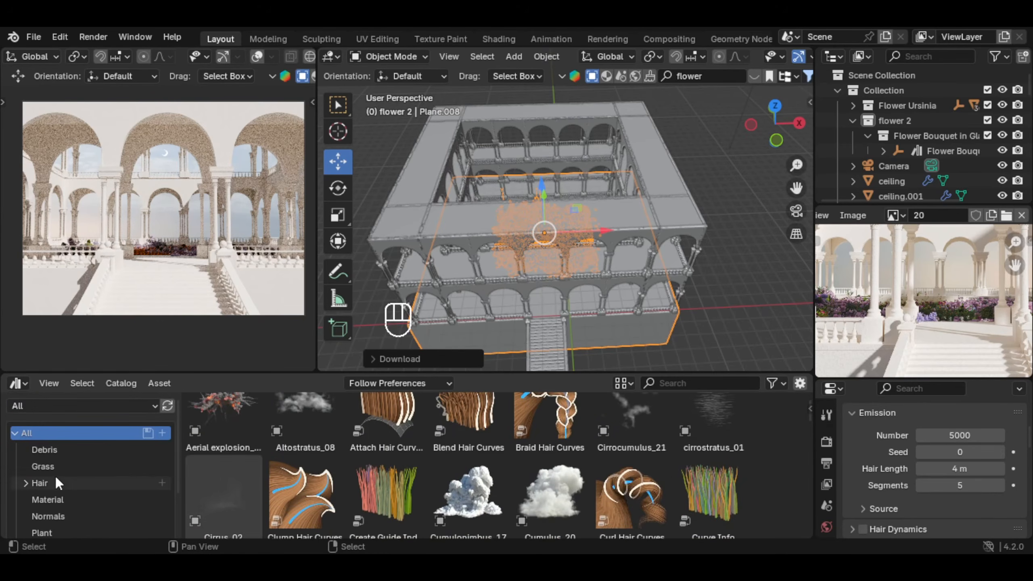
scroll(55, 477, "down", 4)
left_click(67, 490)
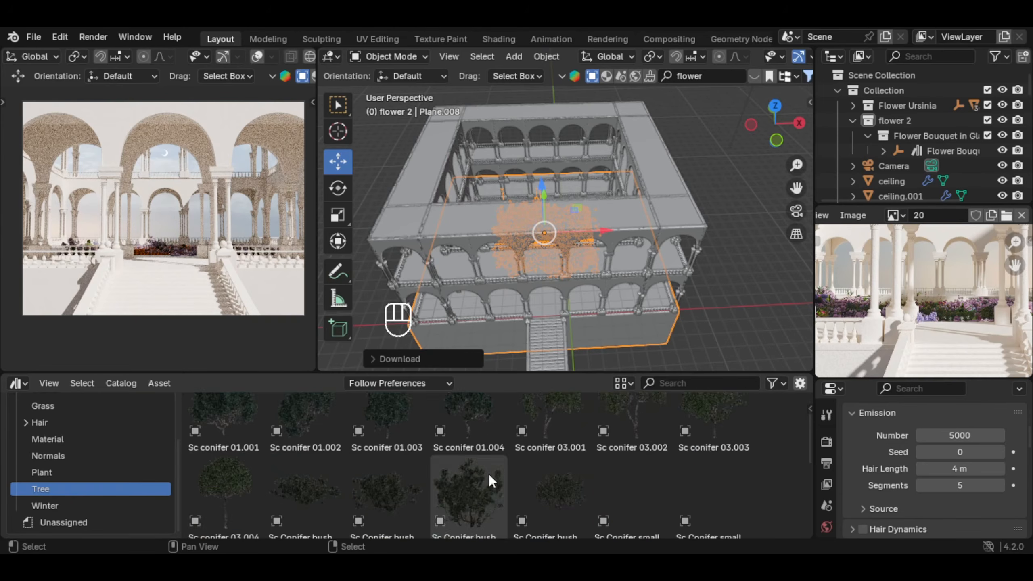
scroll(687, 473, "up", 2)
scroll(667, 470, "down", 5)
middle_click_drag(605, 252, 617, 241)
scroll(625, 462, "down", 2)
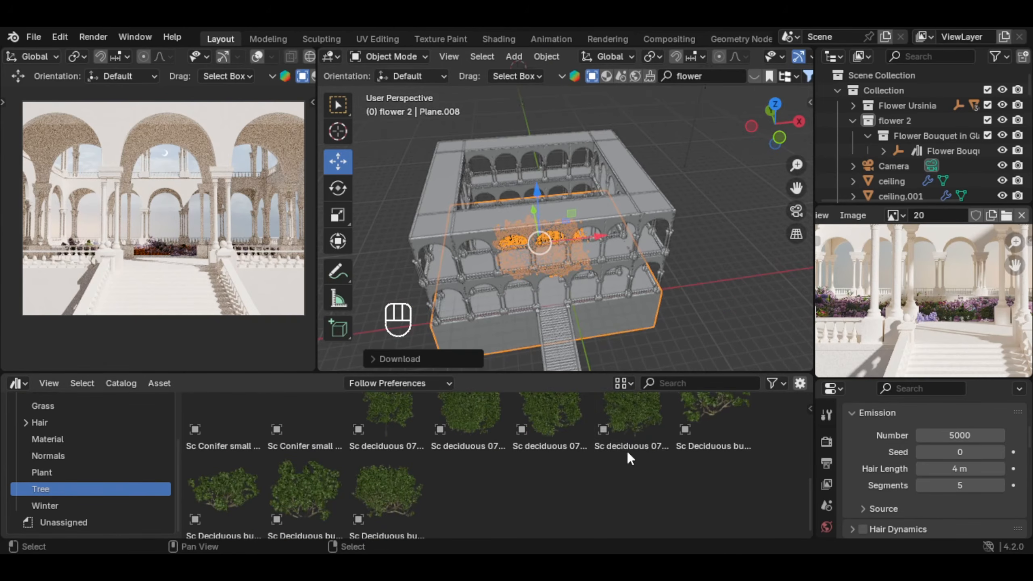
Add the Sc Deciduous bush A 1 asset beside the flower bed, outside the "flower 2" collection, and scale it up.
left_click_drag(714, 436, 534, 348)
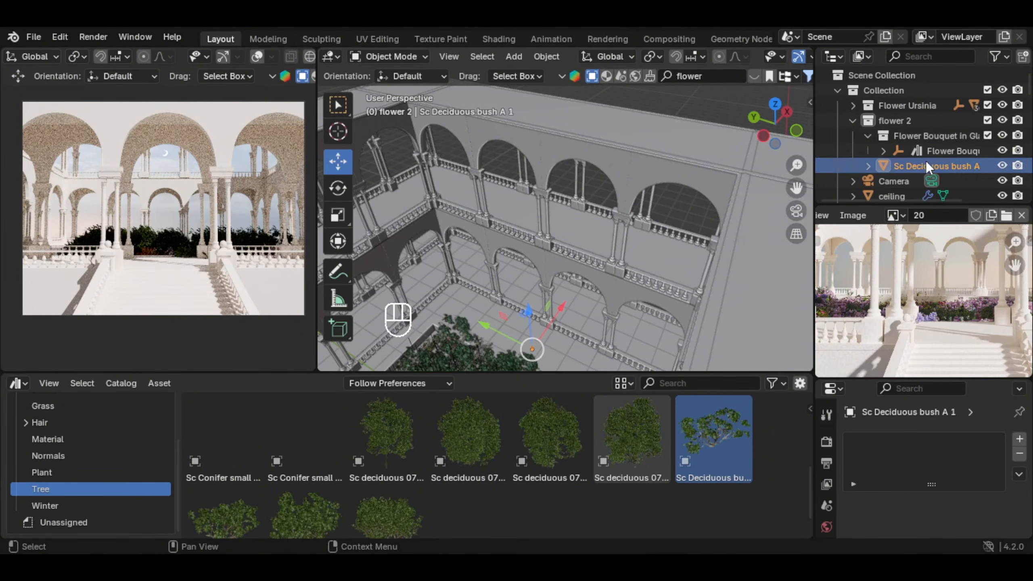
left_click_drag(918, 133, 899, 88)
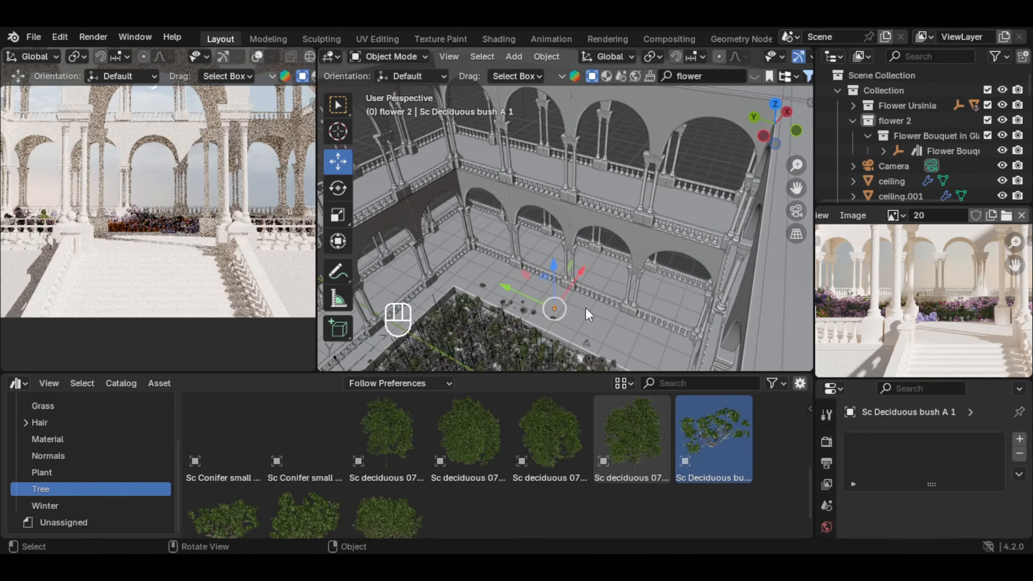
key("s")
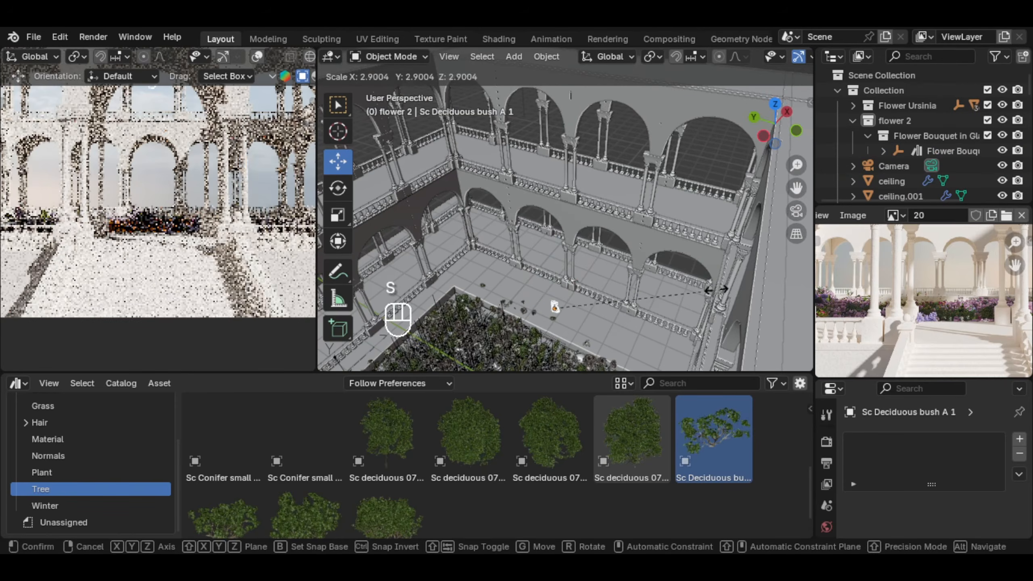
key("s")
key("s")
left_click(450, 207)
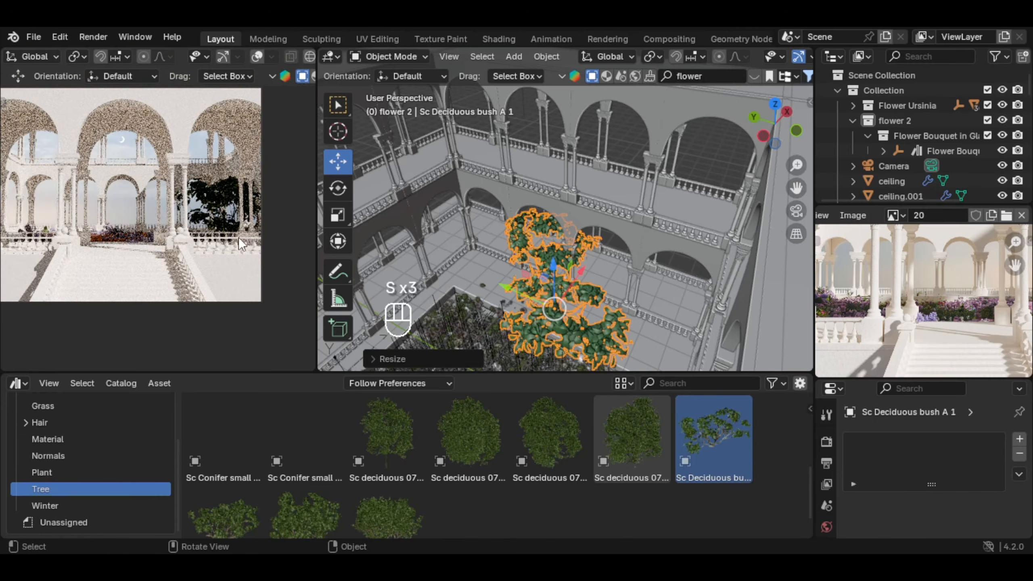
middle_click_drag(481, 267, 594, 246)
key("s")
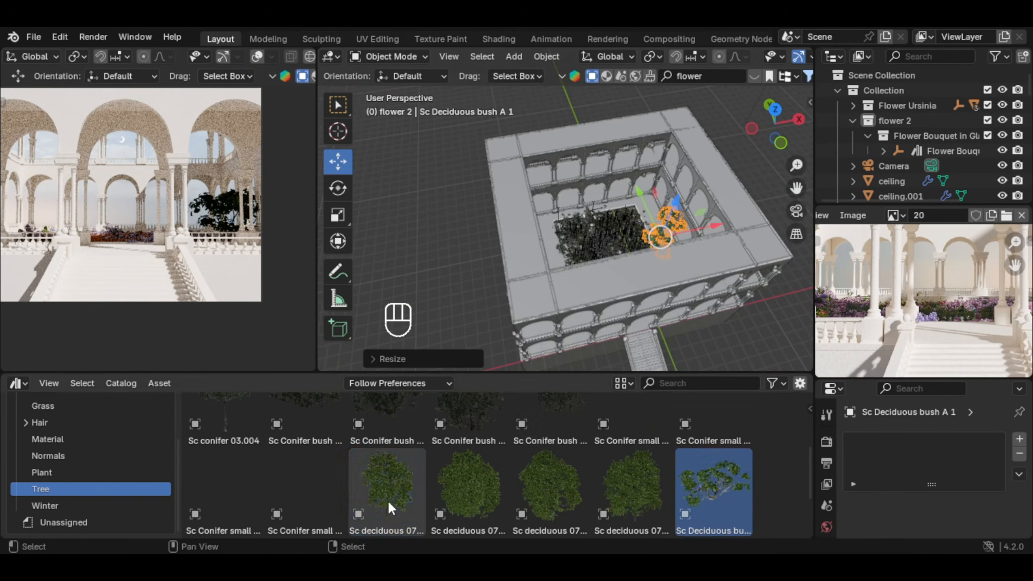
Place the Sc deciduous 07.001 tree on the courtyard side opposite the bush and adjust its size and position.
left_click_drag(388, 501, 552, 265)
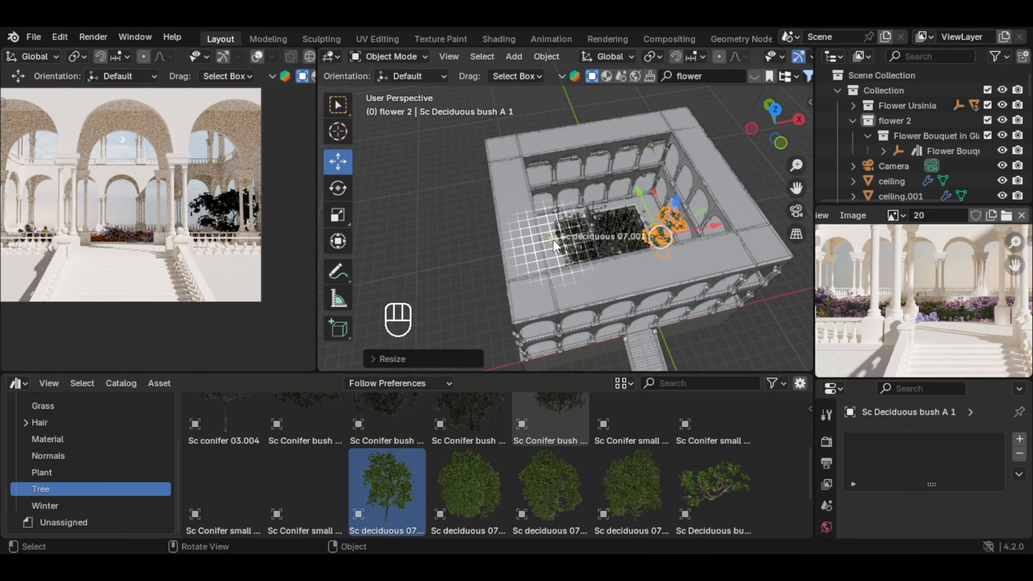
middle_click_drag(621, 260, 626, 203)
key("s")
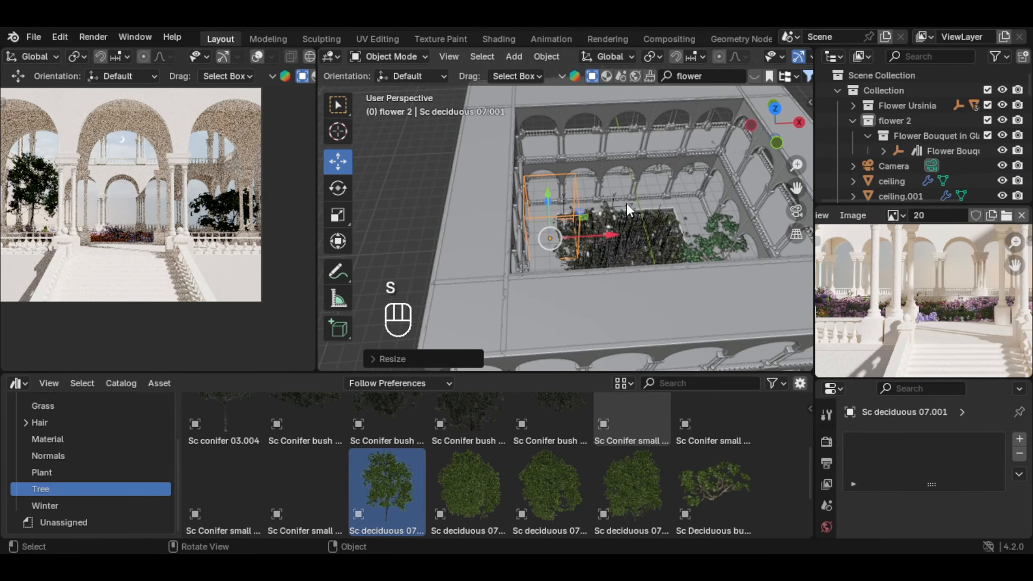
key("s")
left_click(623, 205)
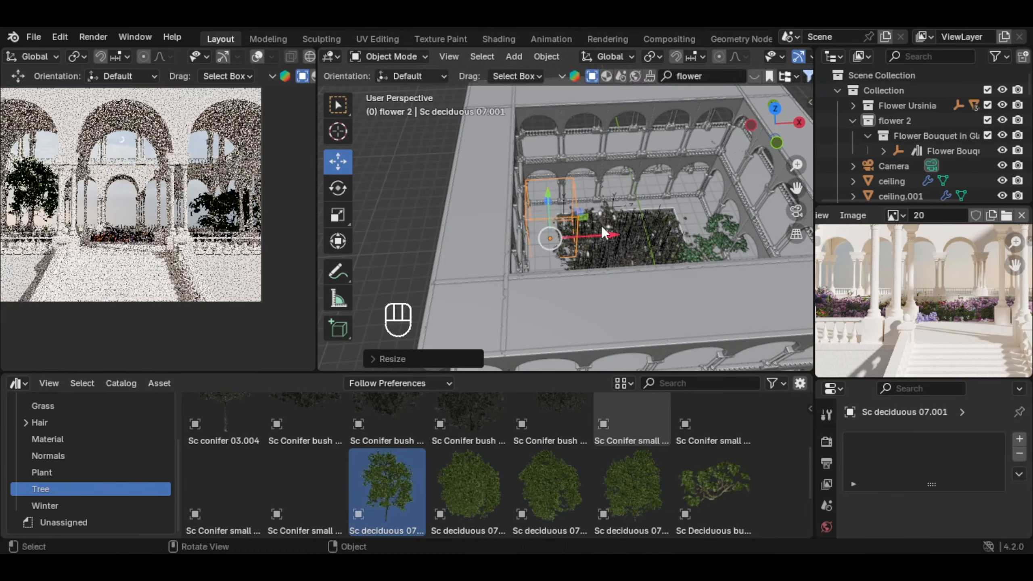
left_click_drag(610, 231, 605, 231)
scroll(163, 207, "down", 1)
middle_click_drag(162, 208, 155, 203, "shift")
key("s")
left_click(633, 206)
Add the Sc deciduous 07.002 tree near the courtyard's rear corner and move it about 15.8 m along the X axis.
left_click_drag(473, 484, 496, 263)
left_click_drag(550, 277, 584, 270)
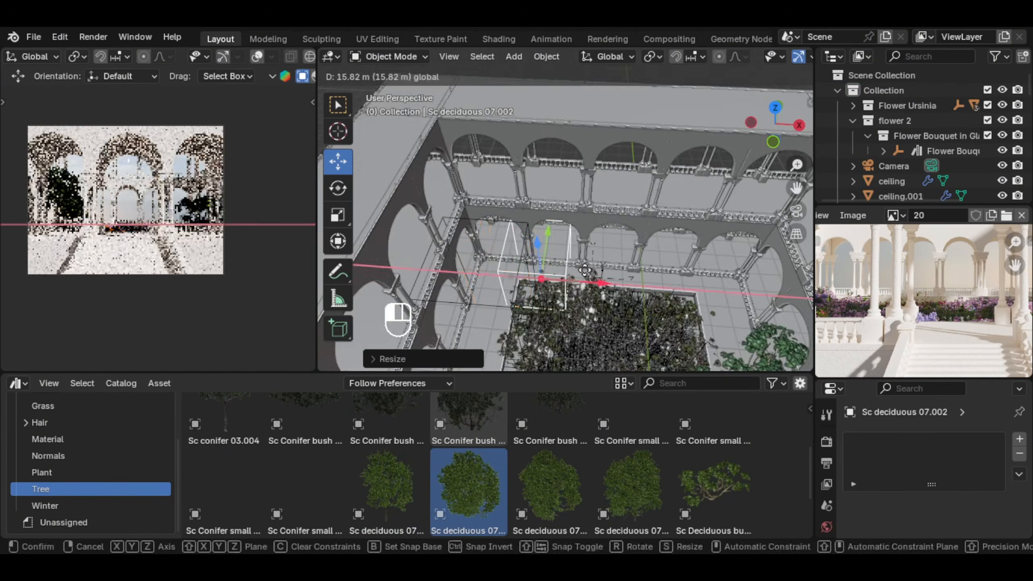
left_click(585, 270)
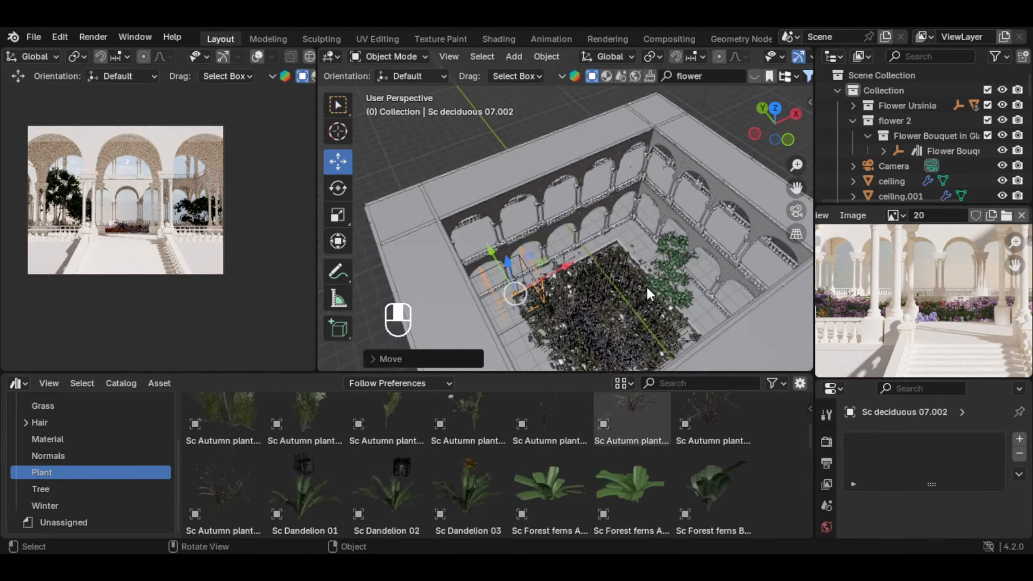
Add the Sc Forest young A 02 plant from the Plant catalog behind the bush and scale it up.
scroll(678, 473, "down", 1)
key("s")
key("s")
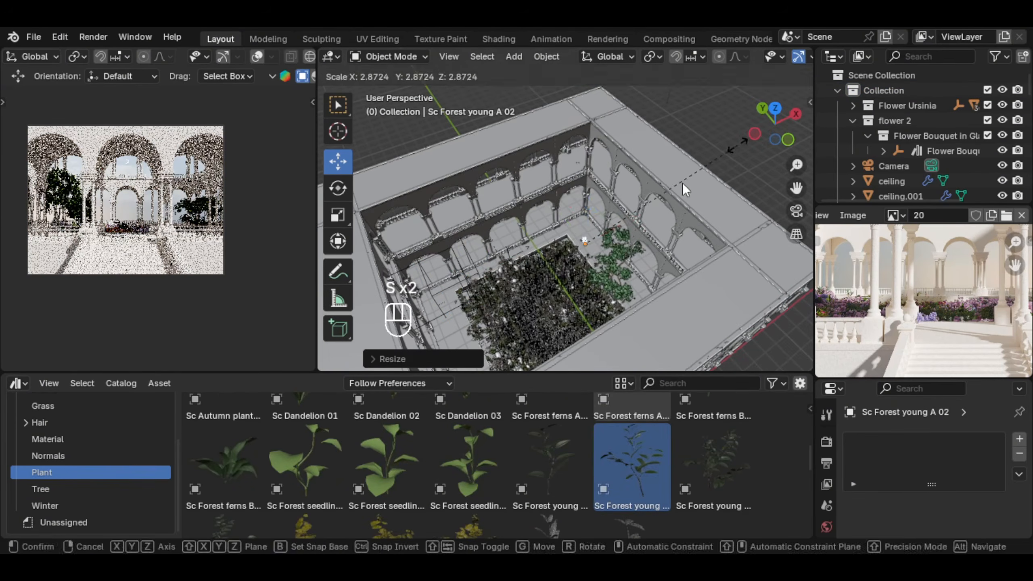
left_click(617, 222)
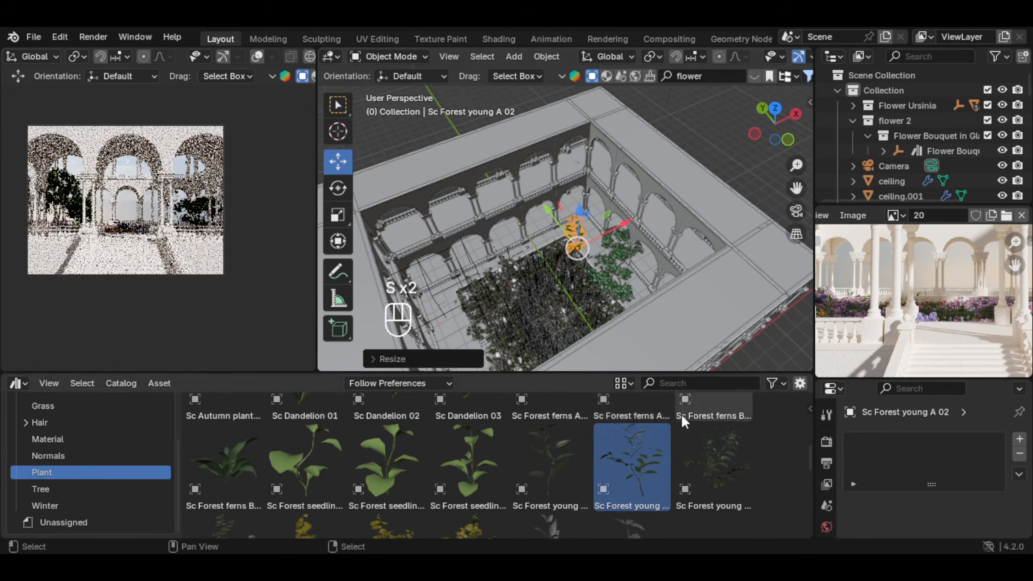
Add the next Sc Forest young plant on the other side of the flower bed and enlarge it.
left_click_drag(708, 460, 492, 265)
key("s")
left_click(586, 228)
key("s")
key("s")
left_click(552, 240)
Delete the trial bush, young forest plants and deciduous trees from the courtyard.
left_click(594, 278)
key("x")
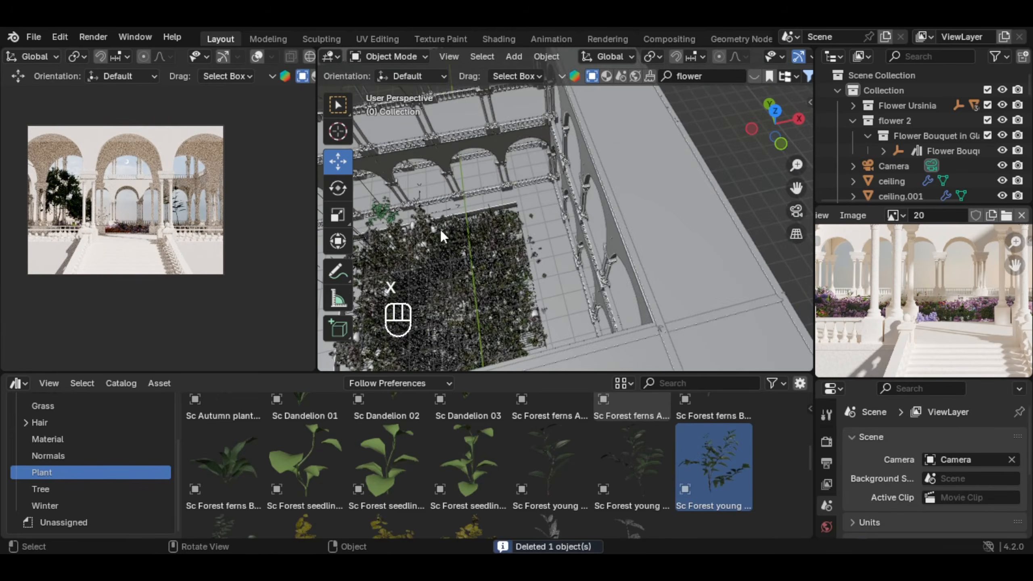
middle_click_drag(441, 229, 466, 256)
left_click(493, 205)
key("x")
left_click(495, 205)
scroll(465, 256, "down", 2)
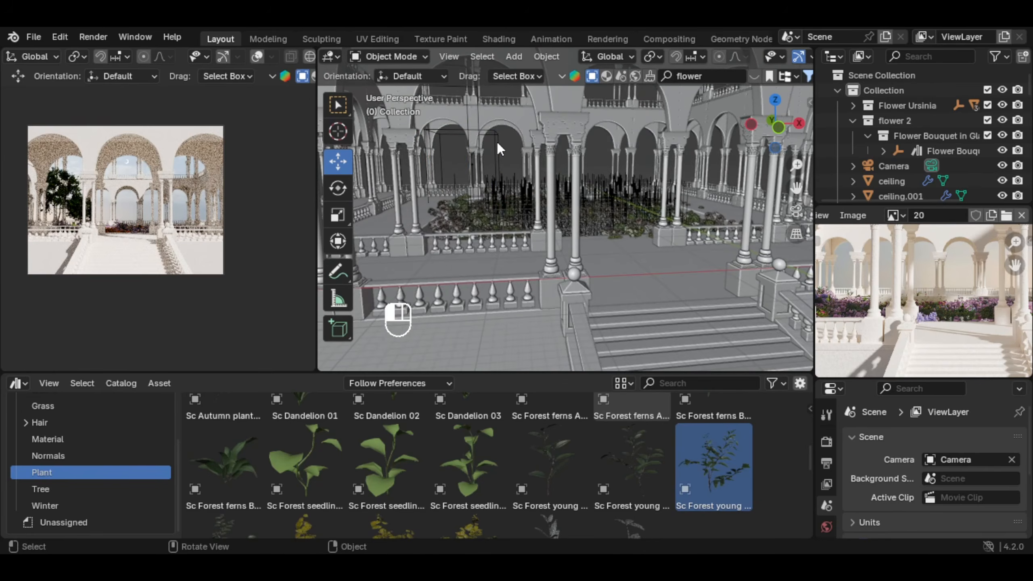
left_click(497, 141)
key("x")
left_click(498, 140)
scroll(568, 192, "down", 2)
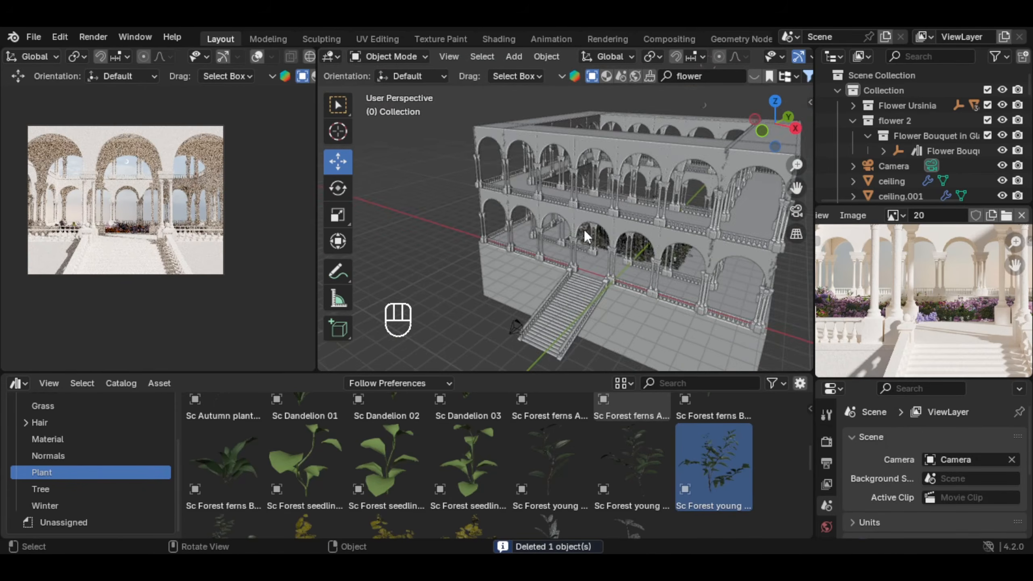
Reposition and rotate the camera in front of the staircase, and raise it to reframe the arches.
scroll(613, 249, "up", 2)
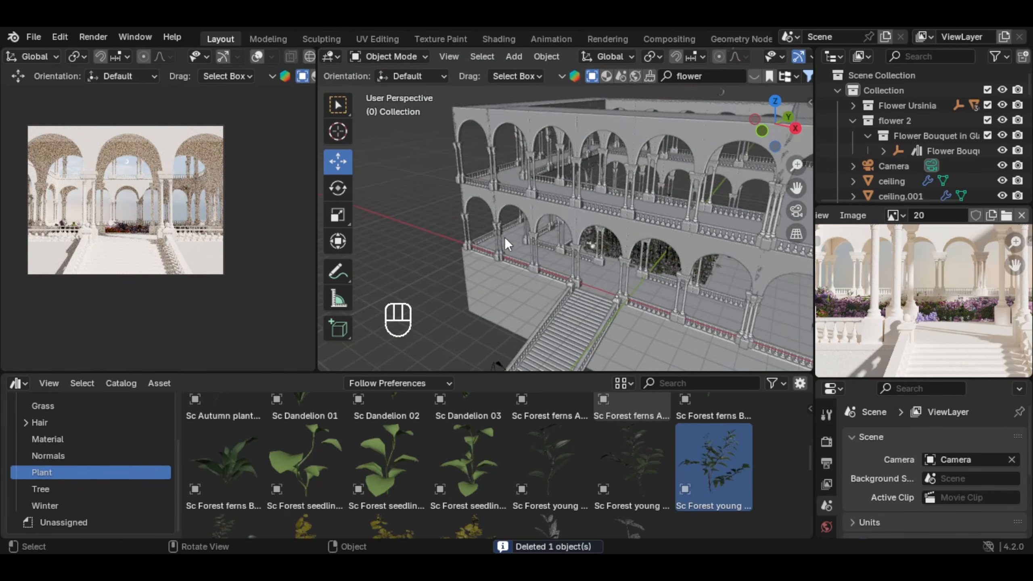
scroll(514, 234, "down", 2)
middle_click_drag(645, 211, 517, 239, "shift")
middle_click_drag(519, 236, 536, 230)
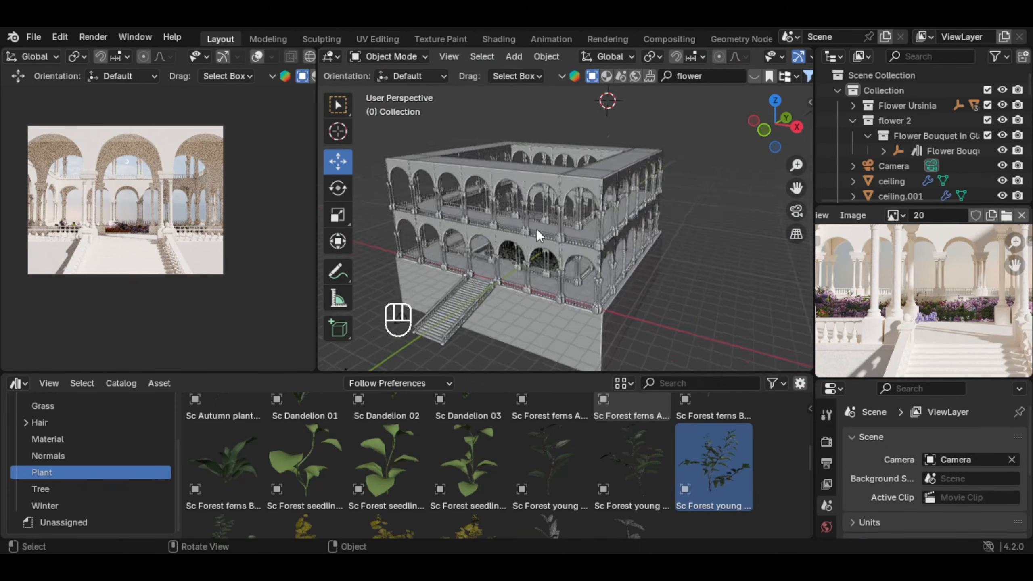
middle_click_drag(468, 263, 544, 236, "shift")
middle_click_drag(537, 288, 550, 224)
scroll(547, 220, "up", 3)
left_click(549, 225)
left_click_drag(535, 187, 533, 173)
left_click_drag(567, 207, 572, 205)
left_click_drag(572, 205, 572, 205)
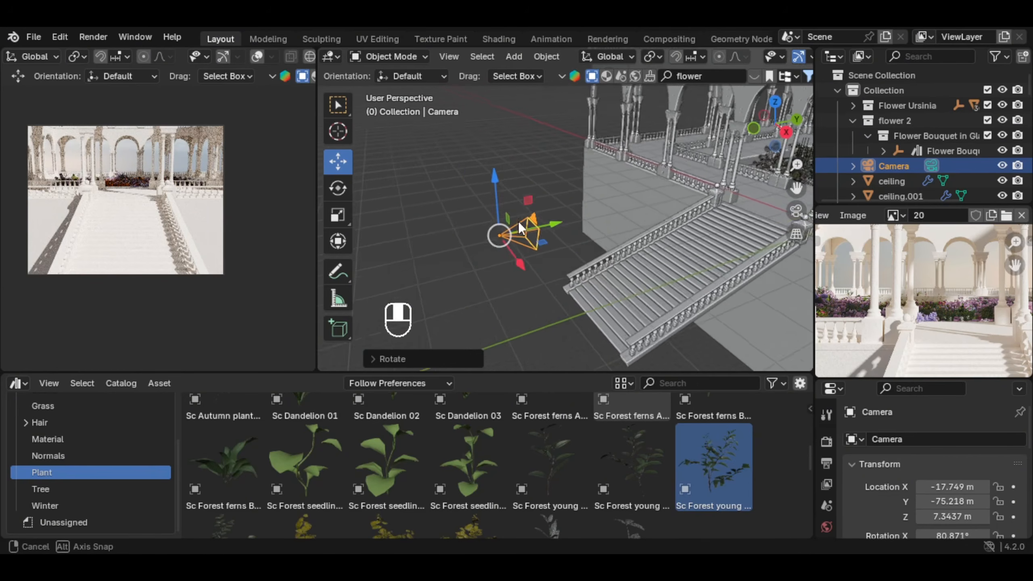
left_click_drag(473, 161, 473, 119)
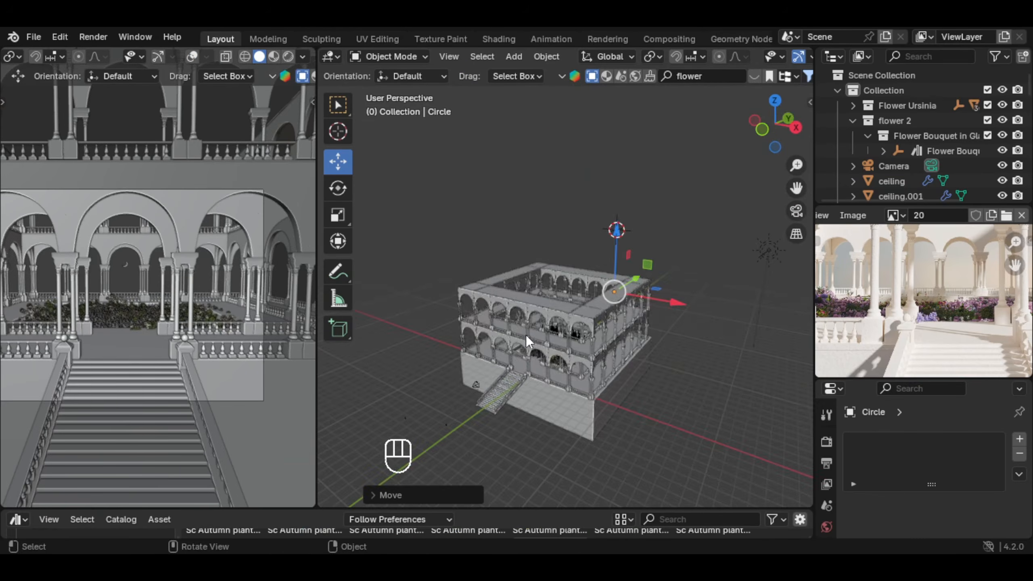
Set the final render's Max Samples to 300 and review the memory and acceleration structure settings.
middle_click_drag(526, 334, 550, 330)
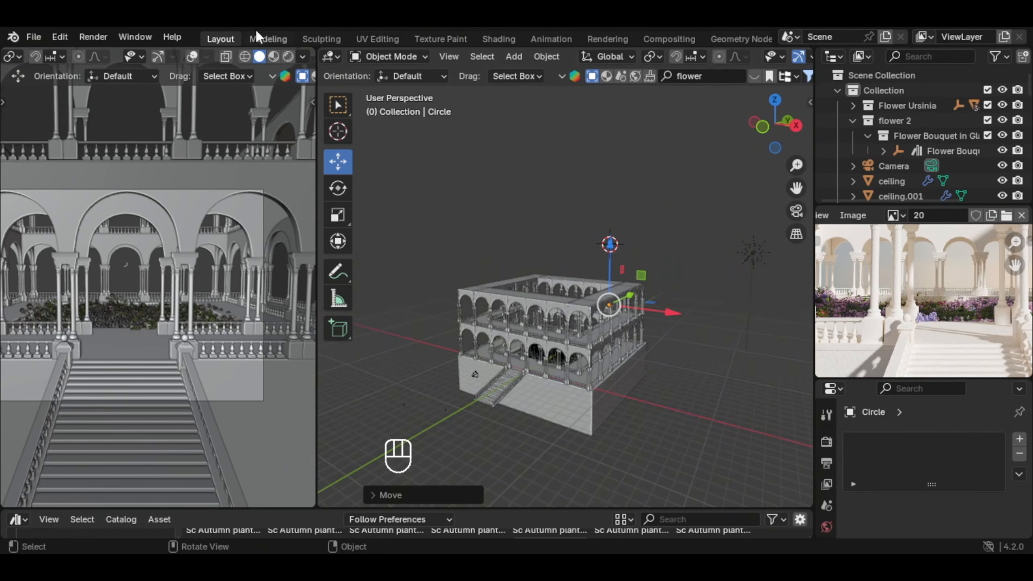
left_click(827, 441)
left_click_drag(874, 381, 875, 291)
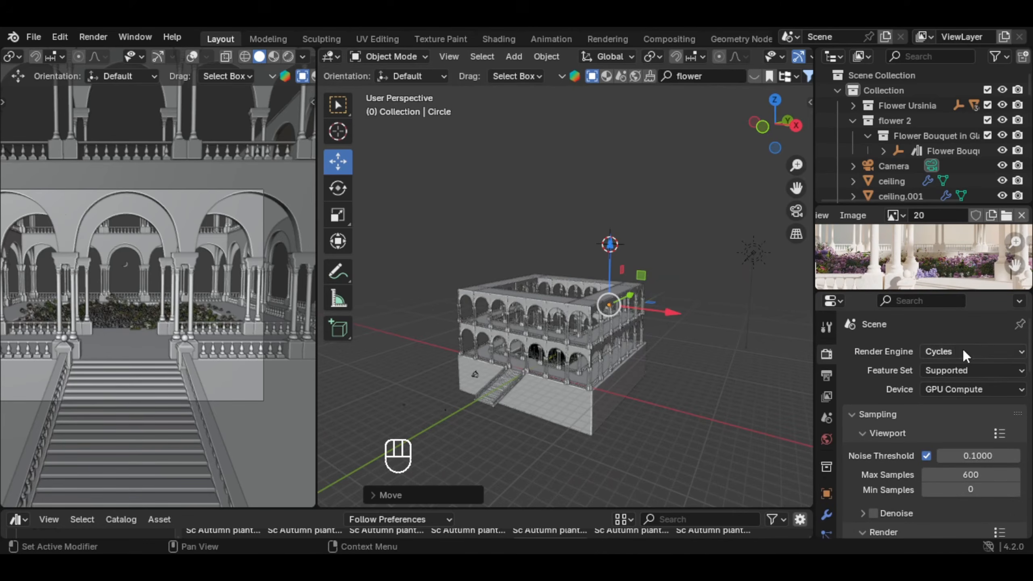
scroll(968, 352, "down", 6)
double_click(983, 450)
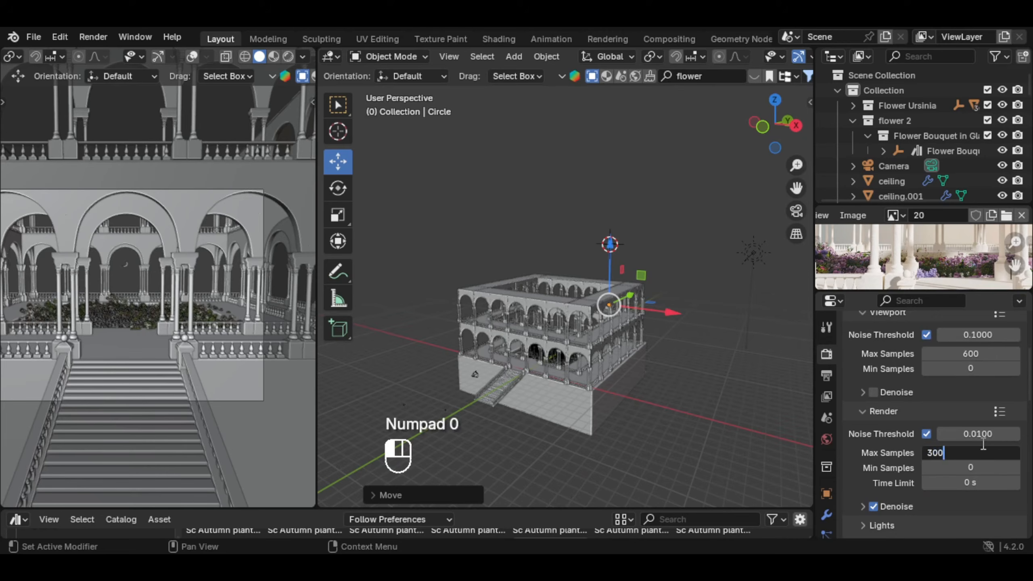
scroll(981, 443, "down", 8)
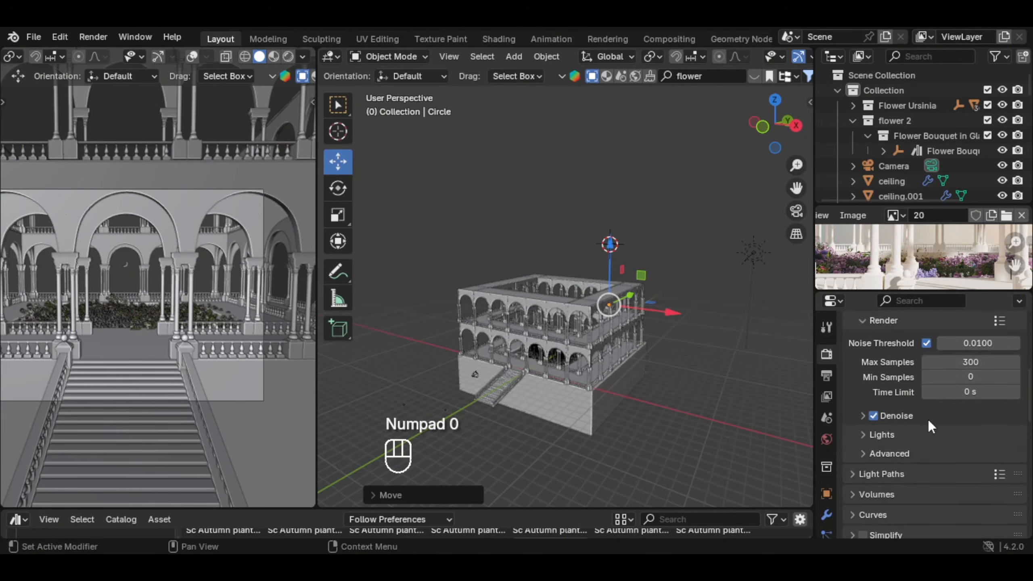
scroll(911, 414, "down", 10)
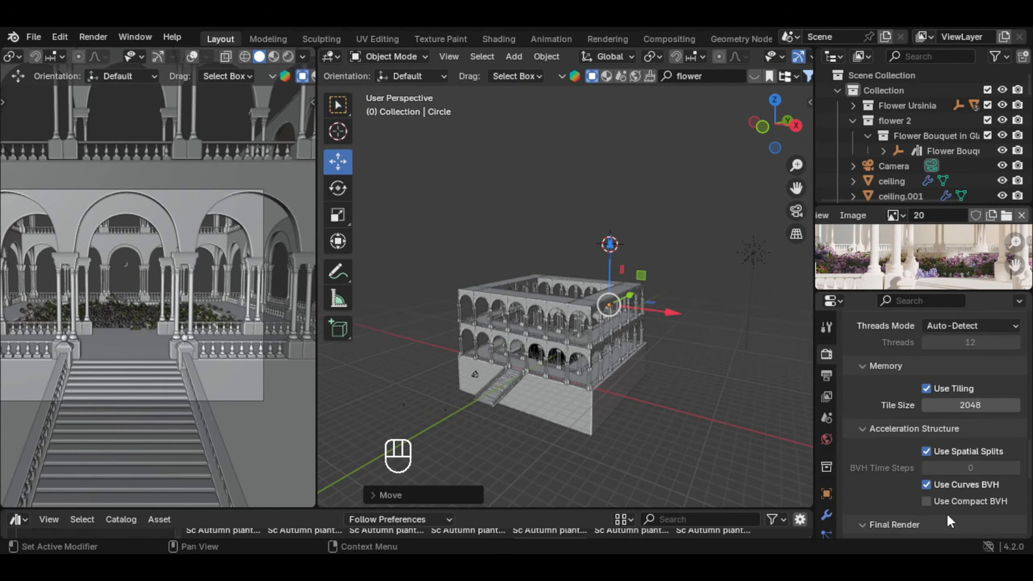
Enable Use Compact BVH for the render and review the color management's view transform and look.
scroll(968, 462, "down", 5)
left_click(963, 456)
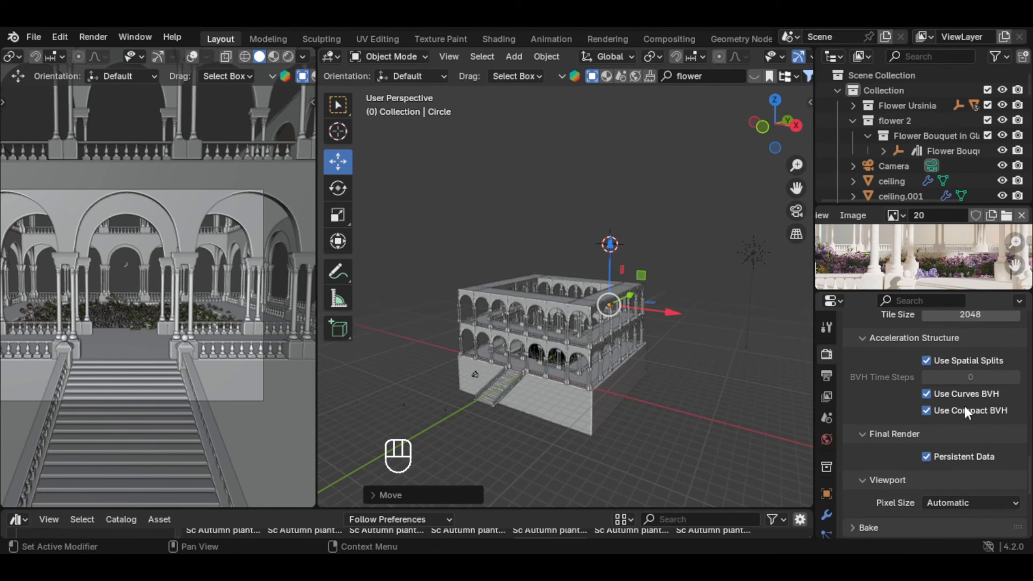
scroll(967, 407, "down", 6)
scroll(969, 410, "down", 5)
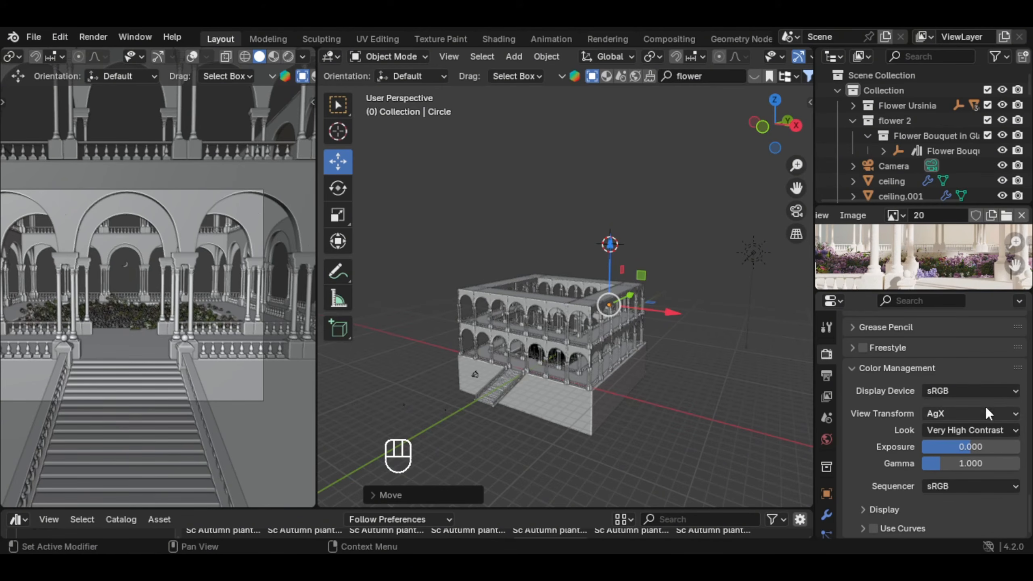
left_click(978, 410)
left_click(978, 410)
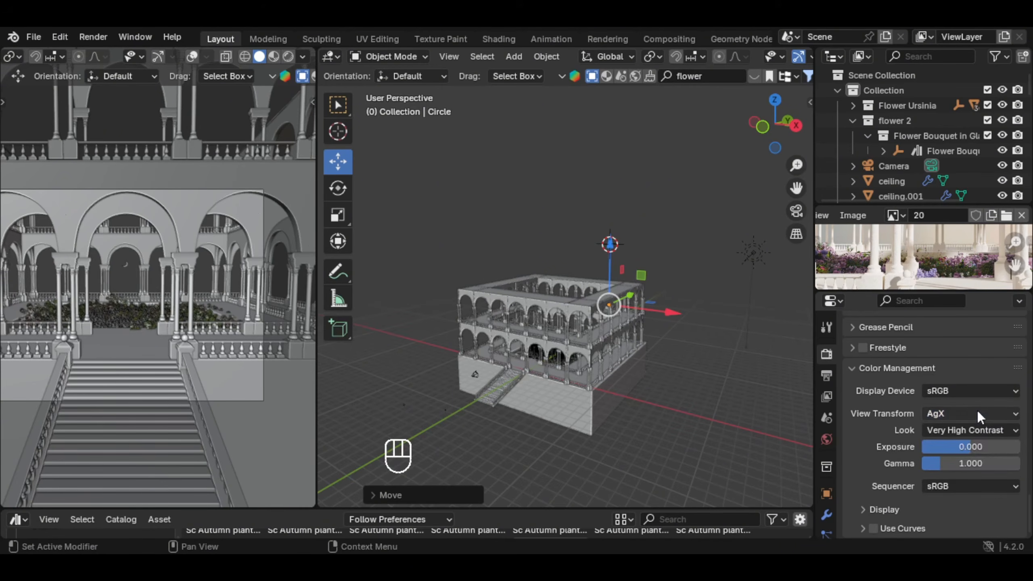
left_click(992, 431)
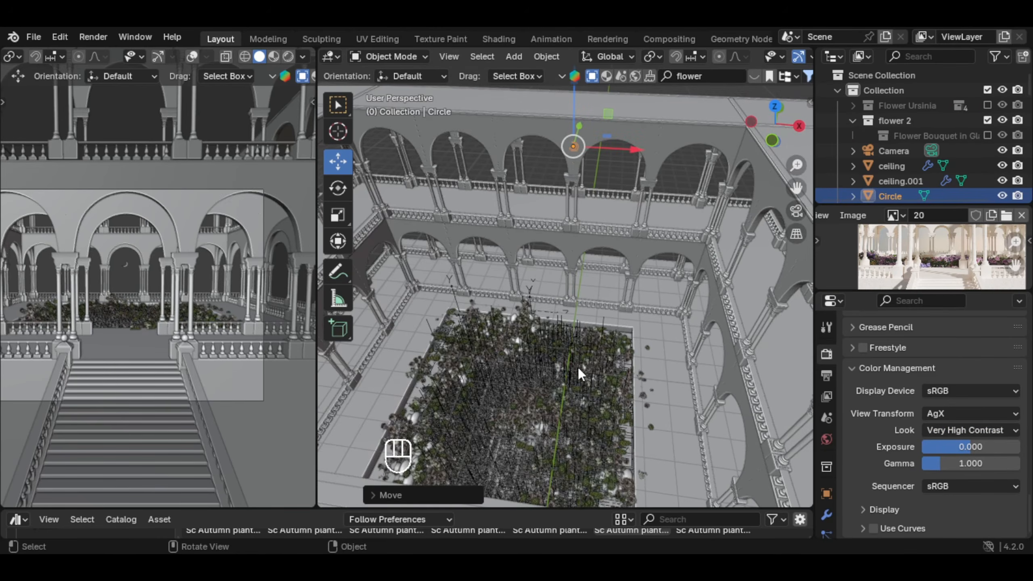
Turn off the flower particle systems on the courtyard floor and snap the 3D cursor to the selected floor.
scroll(841, 385, "up", 2)
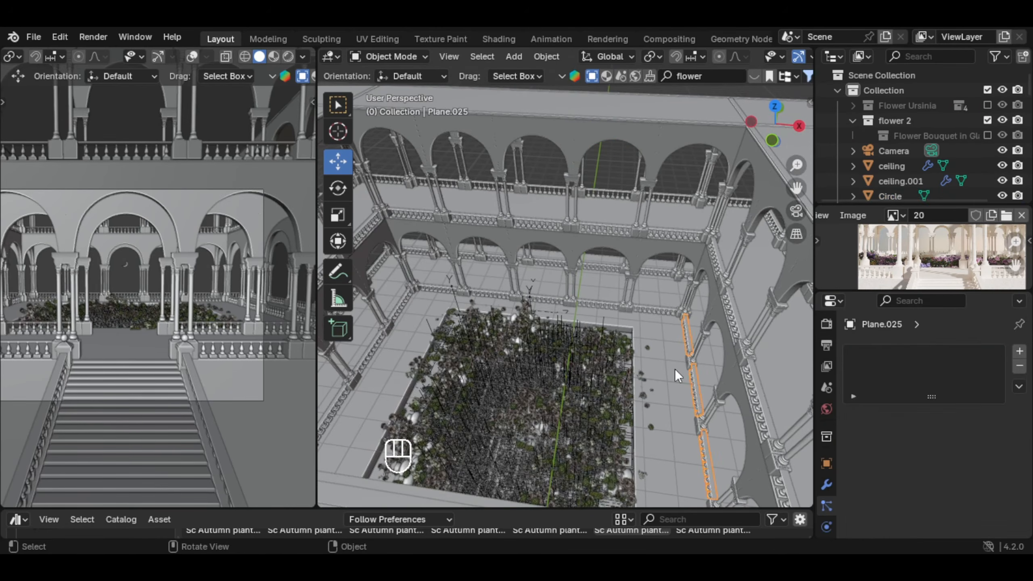
left_click(980, 369)
key("shift+s")
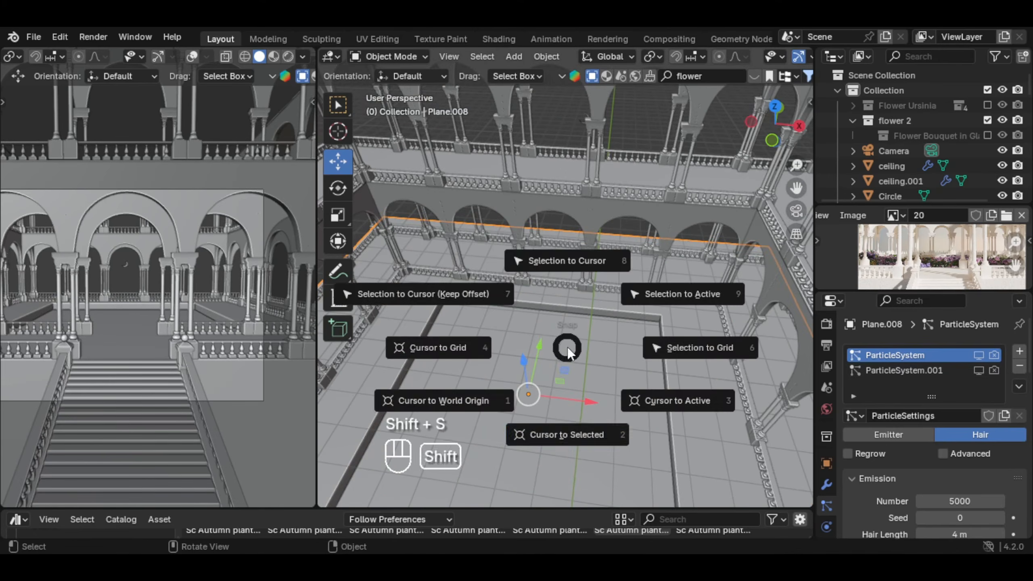
left_click(586, 434)
Add a plane at the 3D cursor and scale its mesh up to cover the sunken courtyard bed.
key("shift+a")
mouse_move(509, 201)
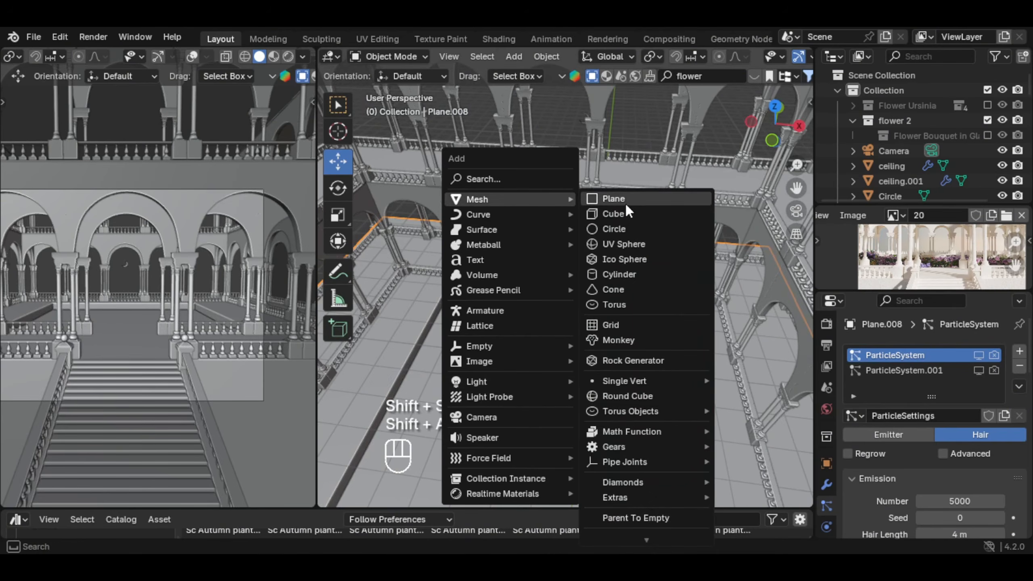
left_click(612, 203)
key("Tab")
key("a")
key("s")
left_click(747, 320)
key("s")
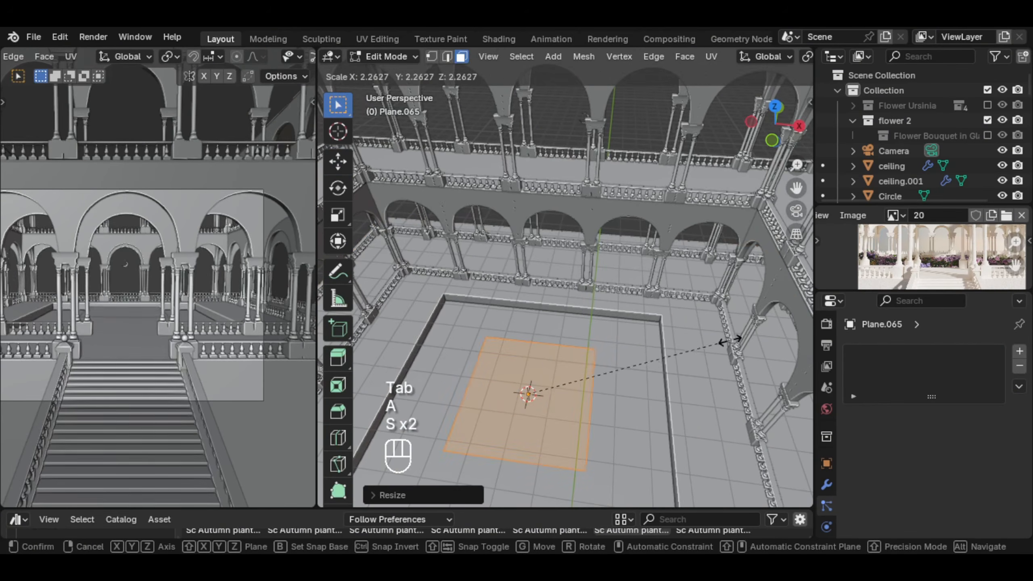
left_click(676, 347)
Lower the new plane about 1.8 m along the Z axis into the courtyard bed.
key("Tab")
key("g")
key("z")
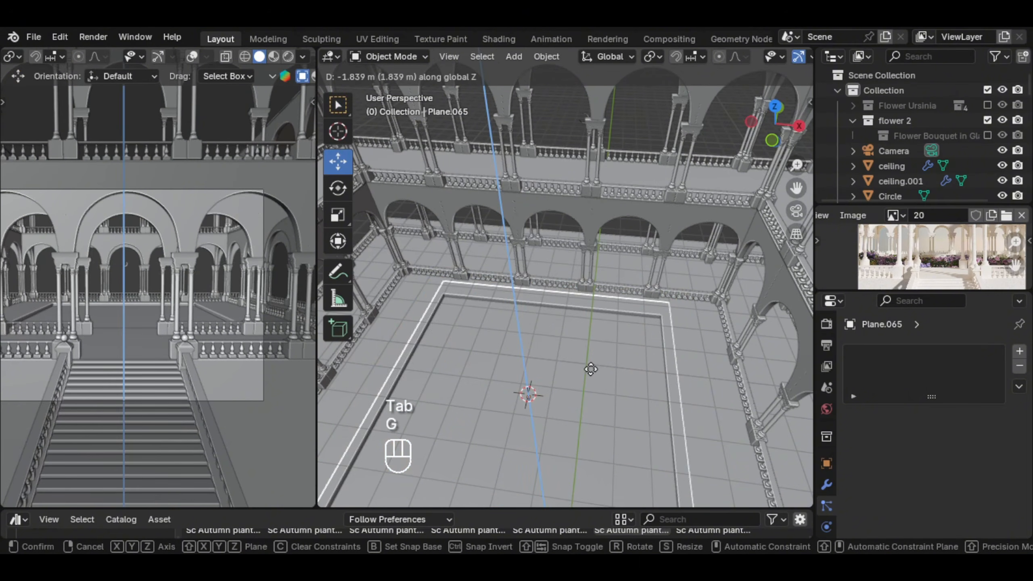
left_click(592, 372)
Open the object shader nodes for the plane and give it a new material named WATER.
left_click(20, 328)
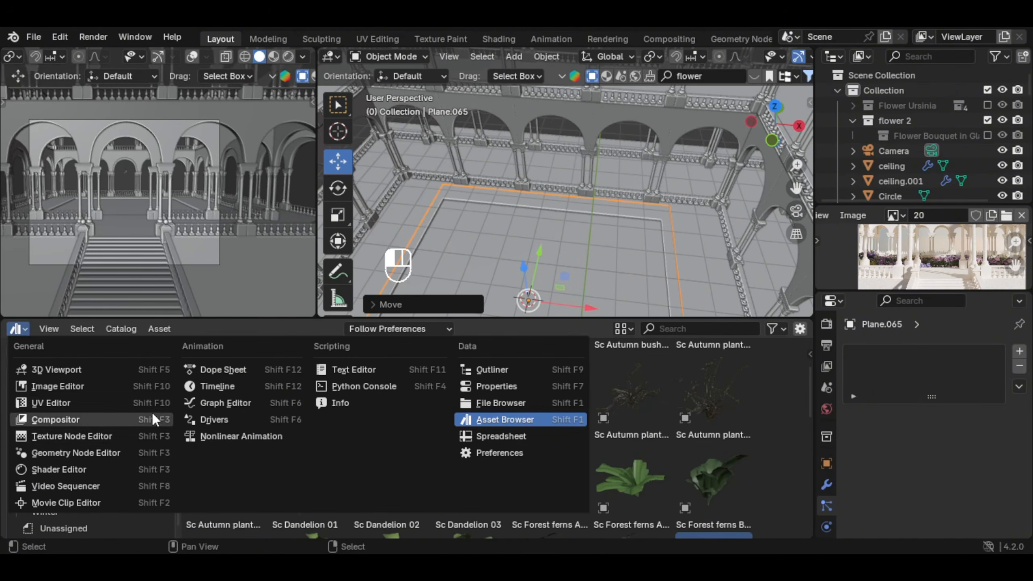
left_click(98, 473)
key("Home")
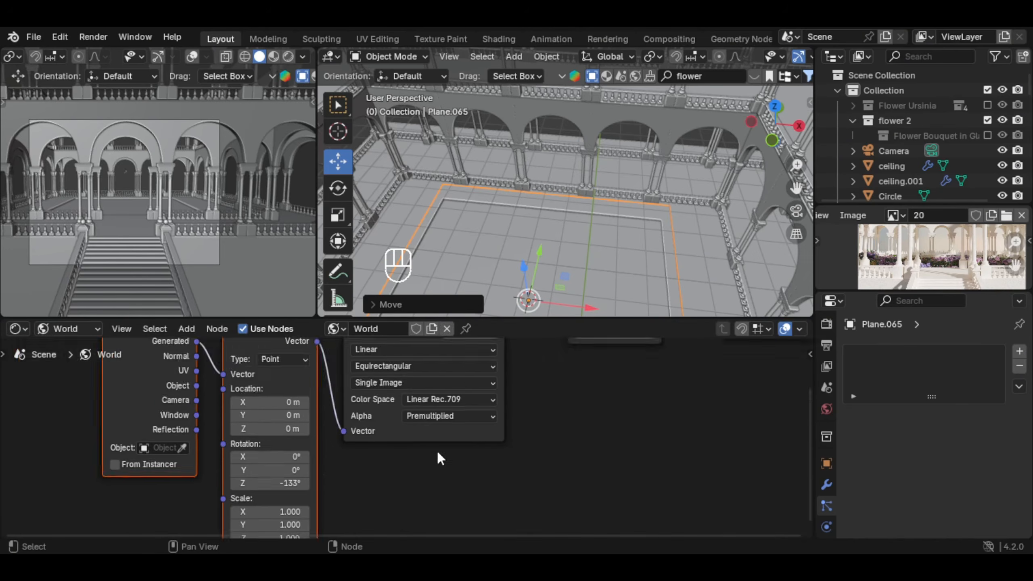
left_click(70, 367)
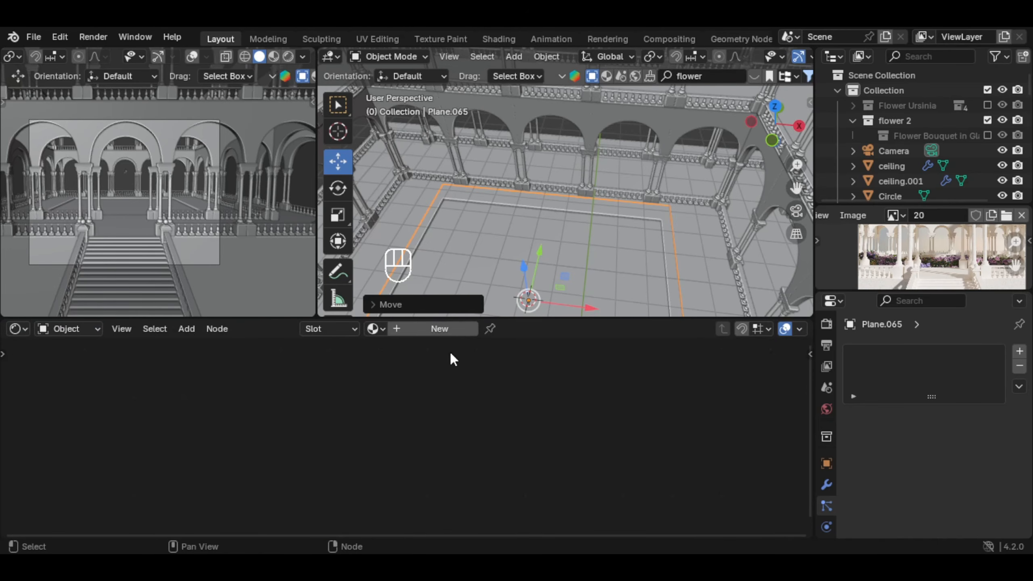
left_click(440, 329)
left_click(445, 326)
type("WAT")
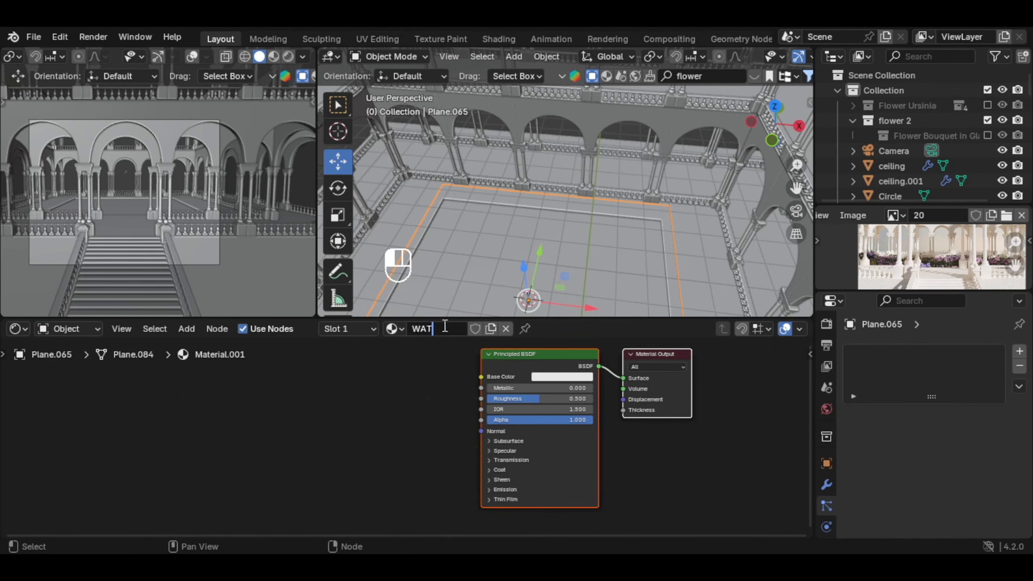
type("ER")
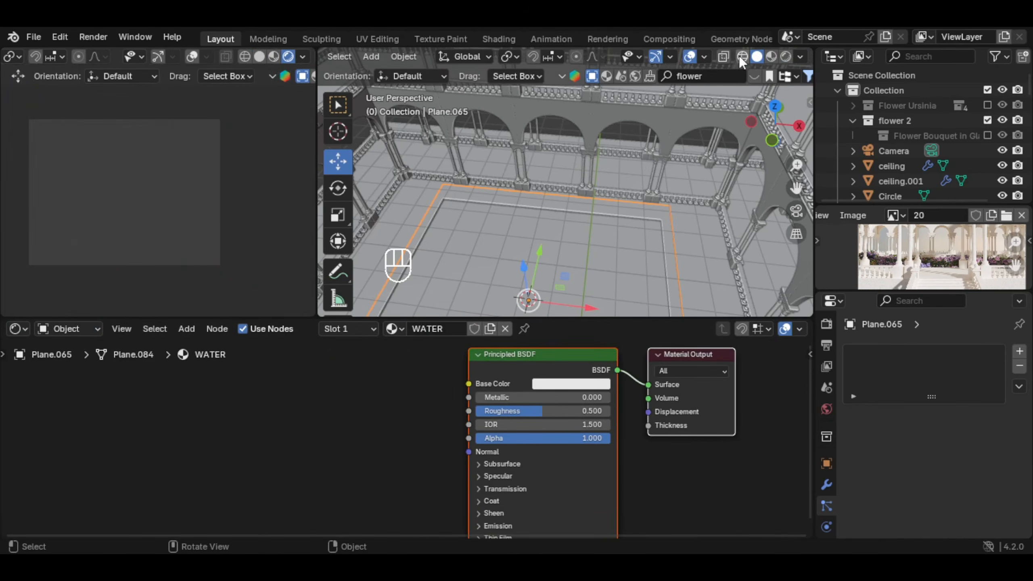
Preview materials in the main viewport and set WATER's roughness to 0 and transmission weight to 1.
left_click(772, 62)
middle_click_drag(614, 166, 500, 219)
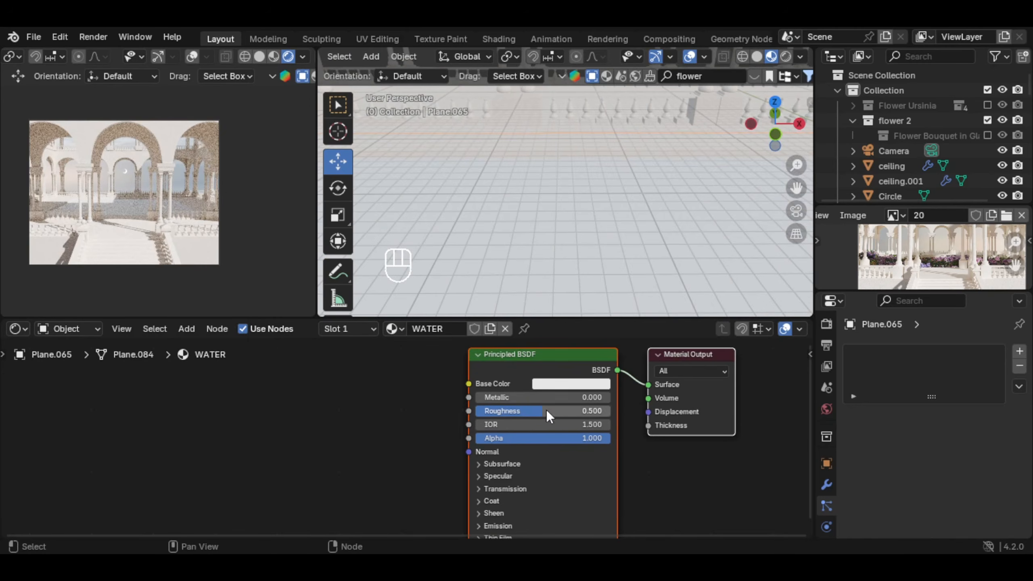
left_click_drag(547, 413, 477, 412)
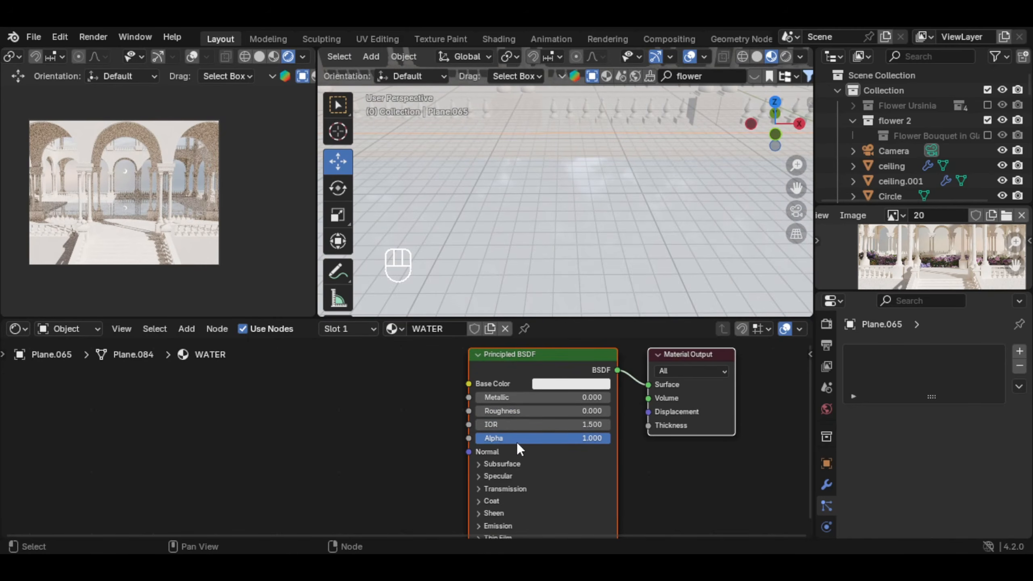
middle_click_drag(518, 489, 525, 447)
left_click(525, 448)
left_click_drag(515, 462, 650, 462)
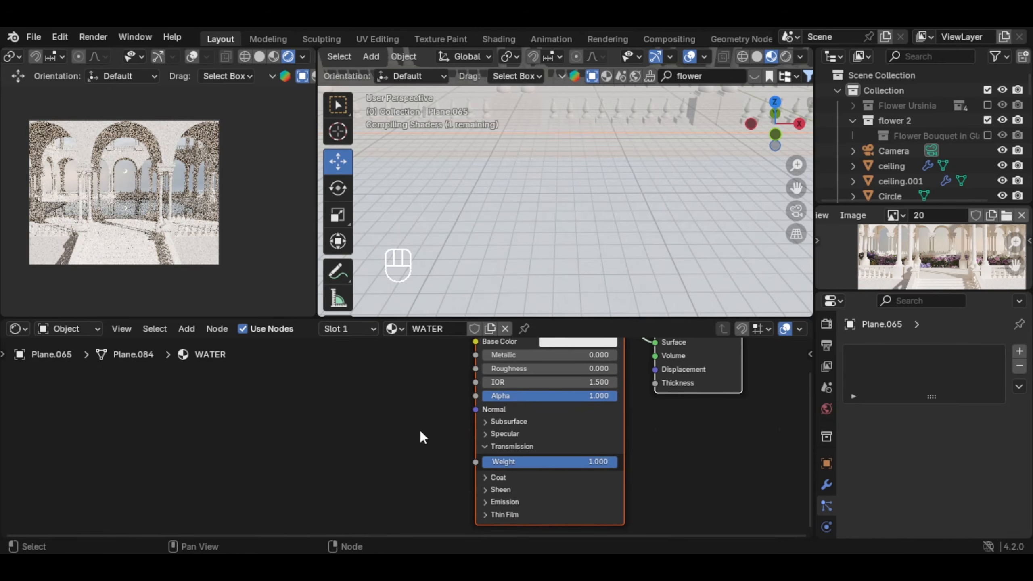
Set the IOR of the WATER material's Principled BSDF to 1.333.
middle_click_drag(421, 436, 419, 469)
scroll(419, 469, "down", 1)
scroll(194, 294, "up", 3)
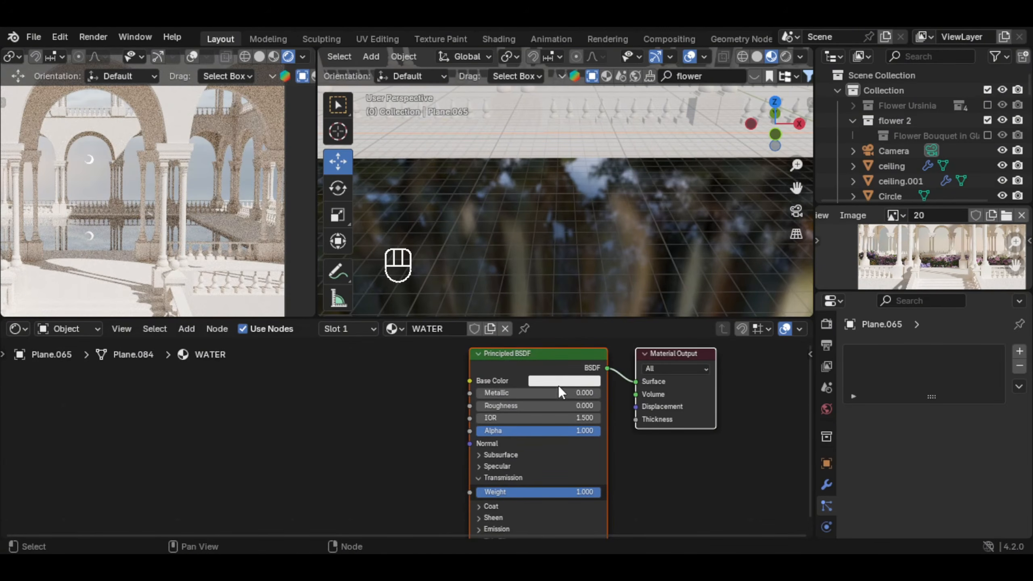
left_click(548, 415)
key("BackSpace")
type("1.333")
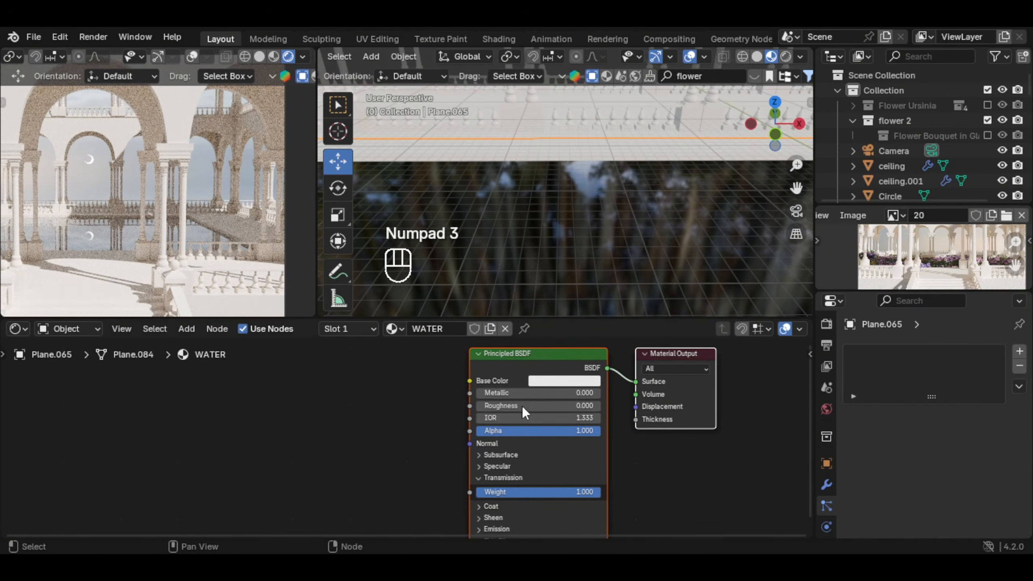
Add a Bump node and connect its Normal output to the Principled BSDF's Normal input.
key("shift+a")
type("b")
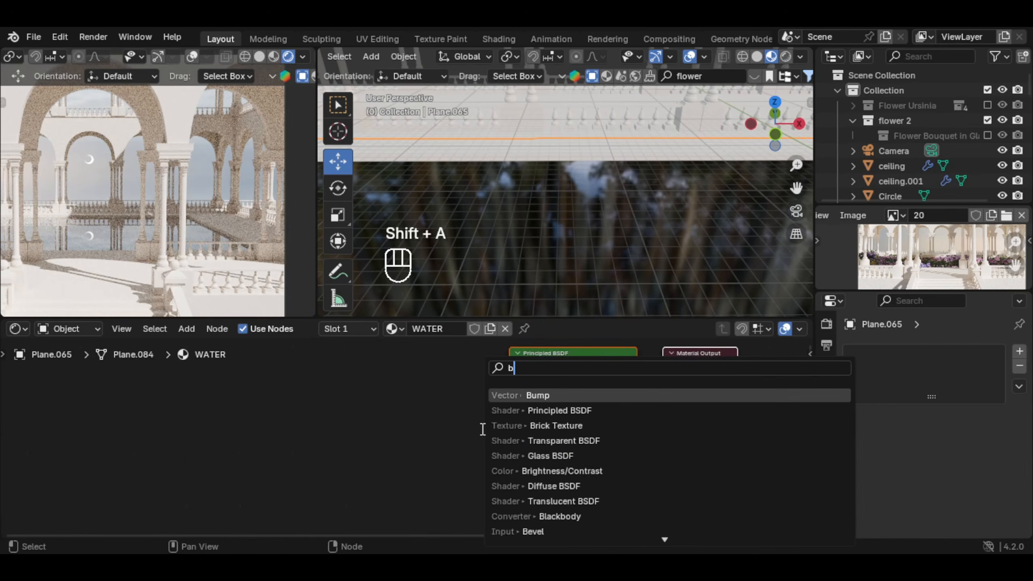
type("ump")
key("Return")
left_click(368, 454)
left_click_drag(439, 470, 446, 440)
Add a Noise Texture node and connect its Color output to the Bump node's Height input.
key("shift+a")
type("noise")
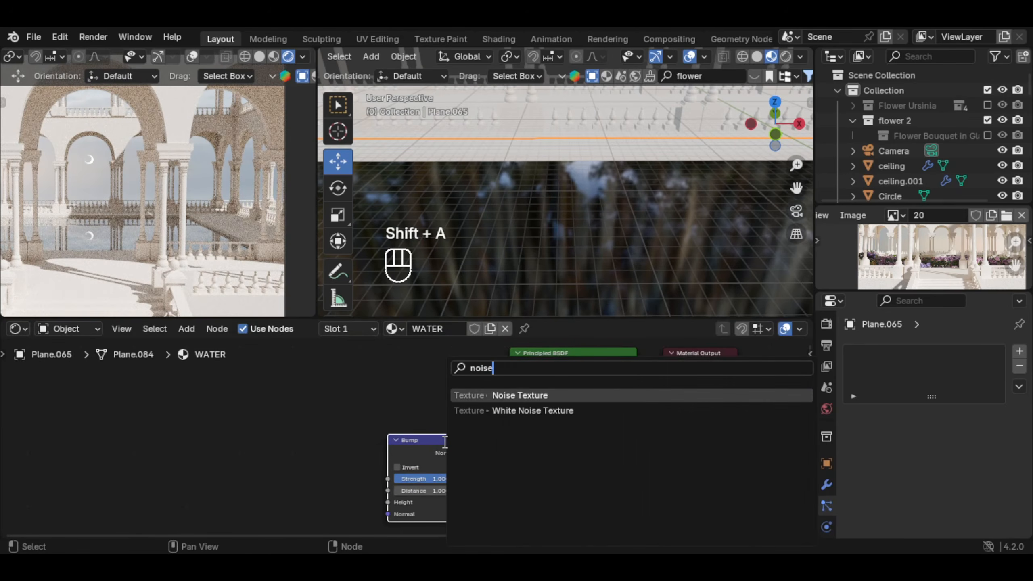
key("Return")
left_click(290, 443)
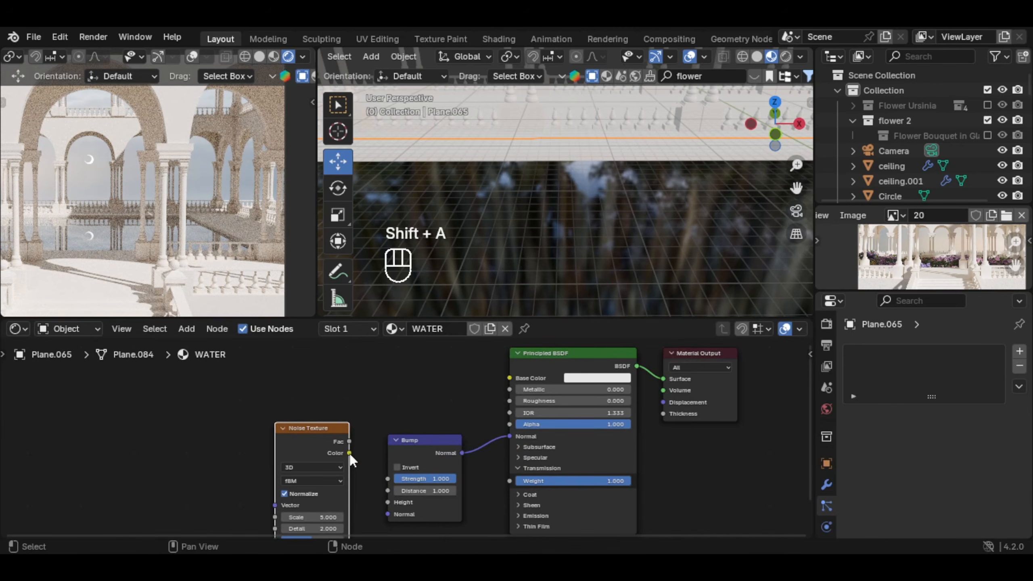
left_click_drag(350, 453, 388, 502)
Set the noise scale to 16.2, roughness to 0.267, lacunarity to 2.6 and distortion to 0.9, with bump strength 0.175.
scroll(407, 468, "up", 1)
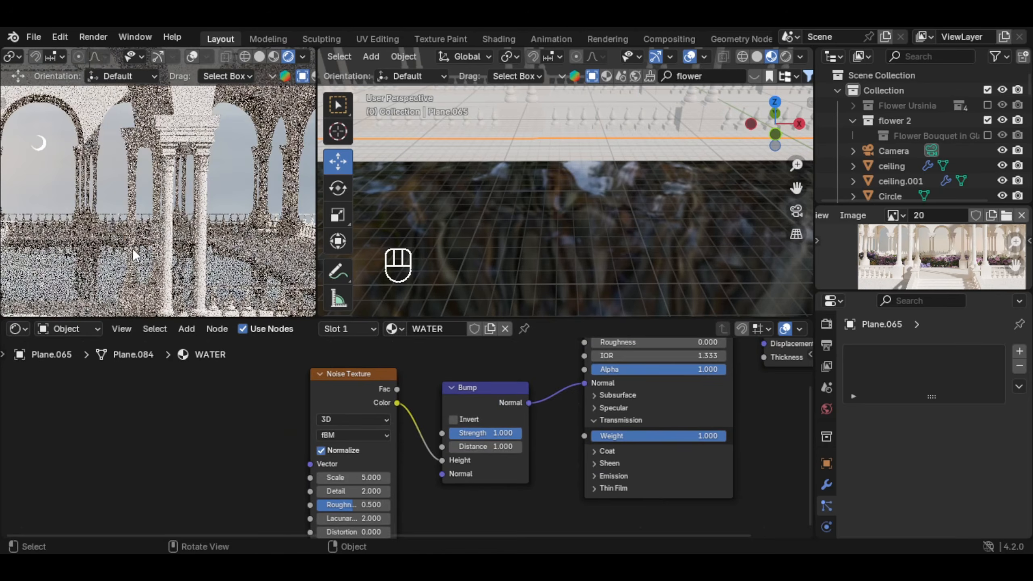
middle_click_drag(131, 264, 211, 232, "shift")
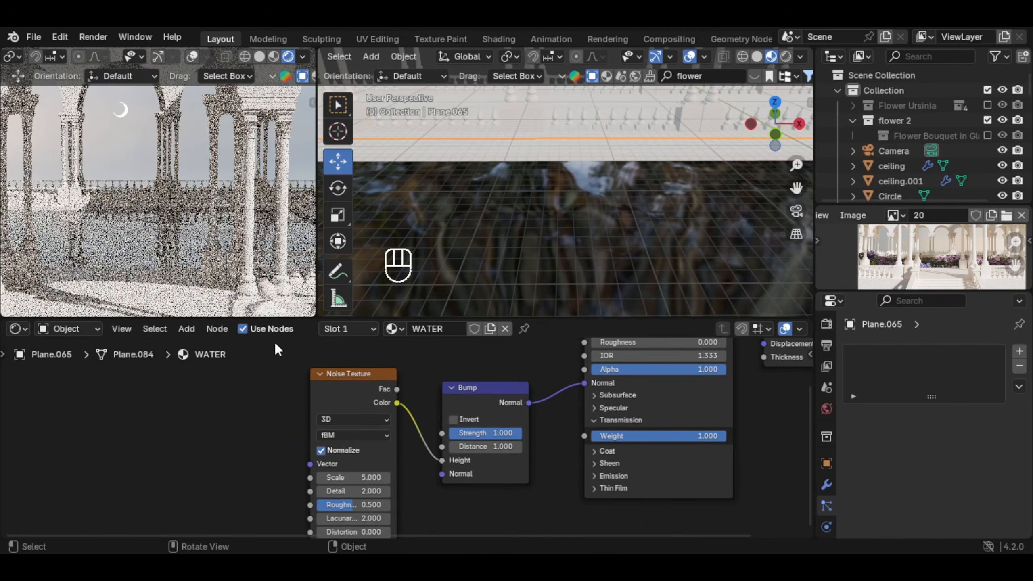
scroll(366, 476, "up", 1)
left_click_drag(367, 463, 414, 463)
middle_click_drag(507, 411, 482, 425)
left_click_drag(484, 428, 420, 428)
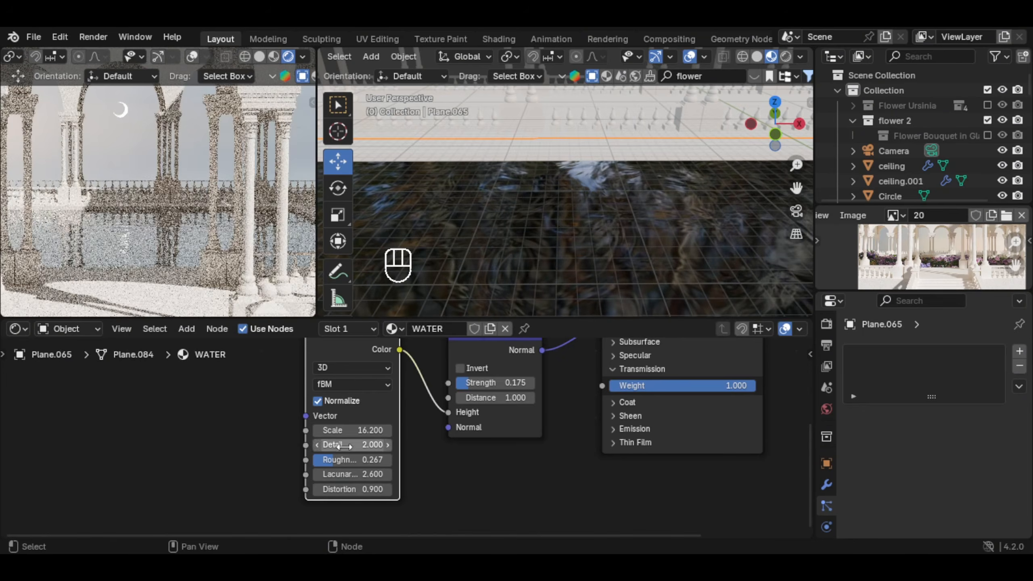
Tint the WATER base color light blue with hue 0.565 and saturation 0.782.
middle_click_drag(639, 353, 441, 493)
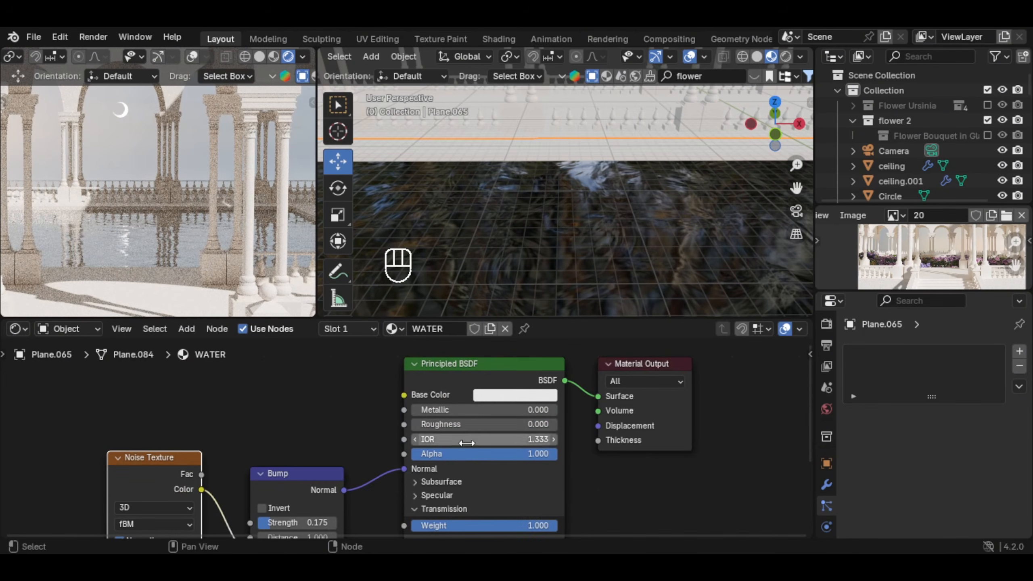
left_click(505, 395)
left_click_drag(537, 268, 551, 215)
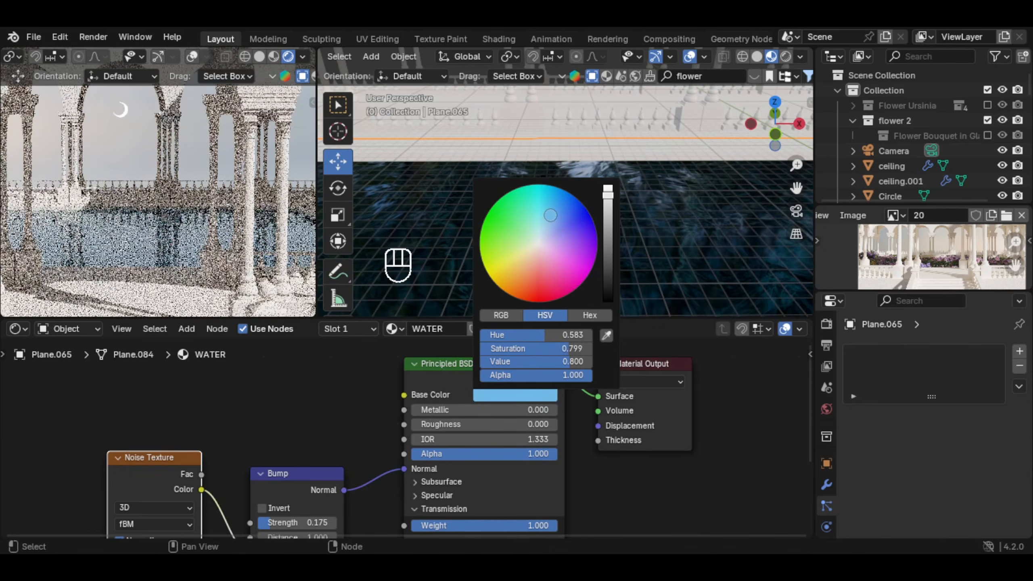
left_click(511, 433)
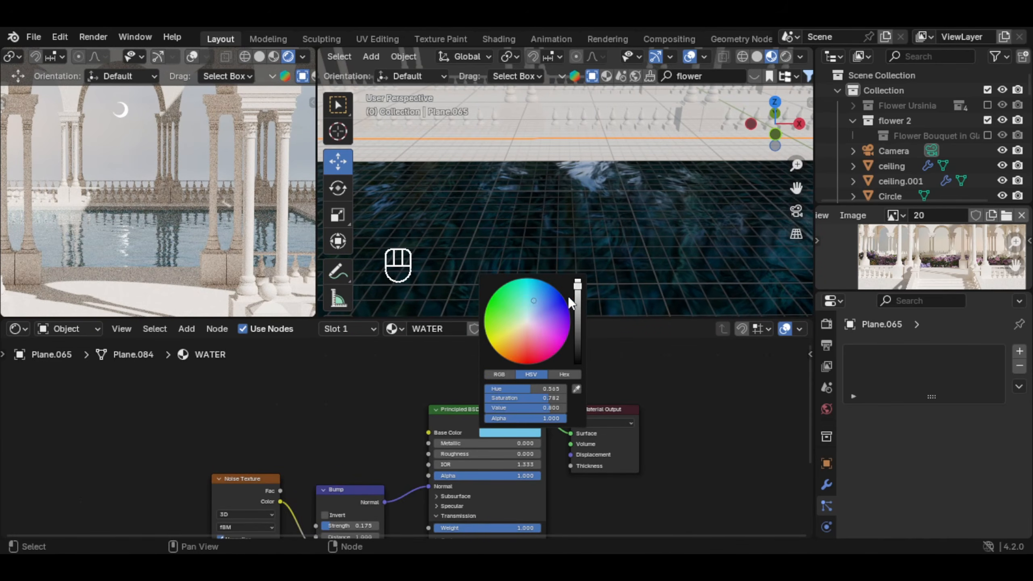
left_click(577, 300)
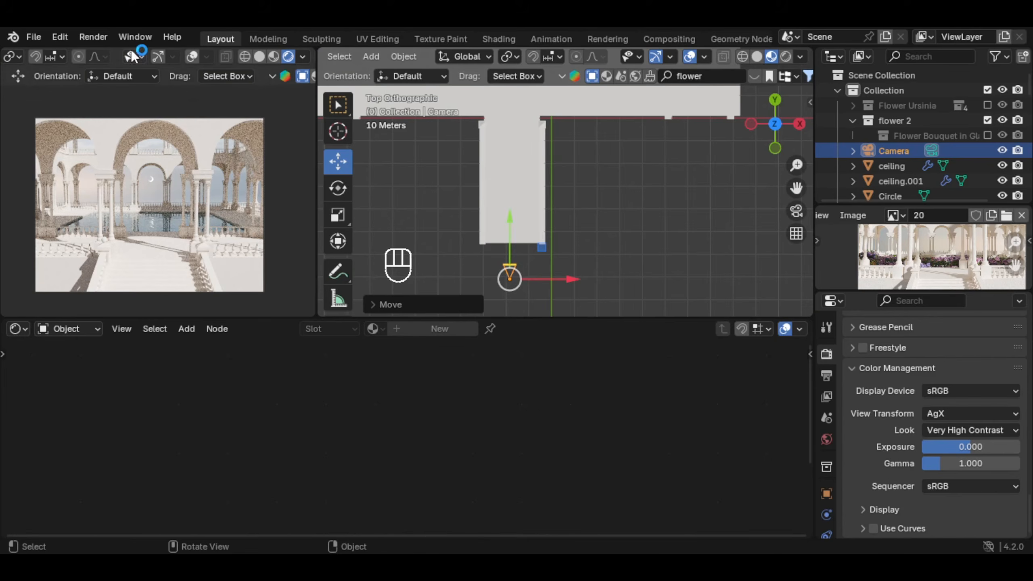
Render the final image of the pool courtyard from the camera.
left_click(90, 36)
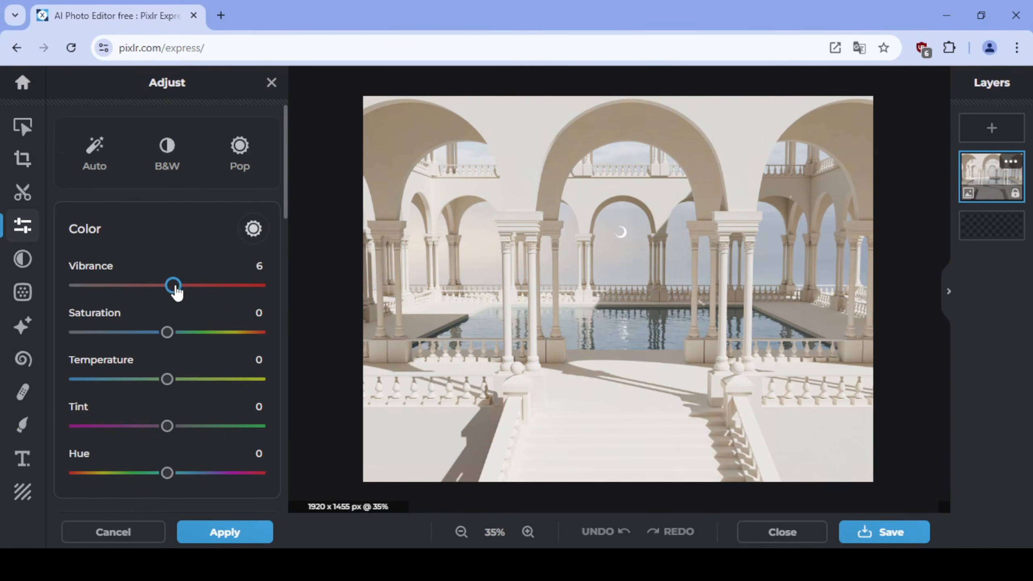
In Pixlr Express, raise the rendered image's Vibrance to about 57 and set Tint to about 2.
left_click_drag(178, 289, 212, 290)
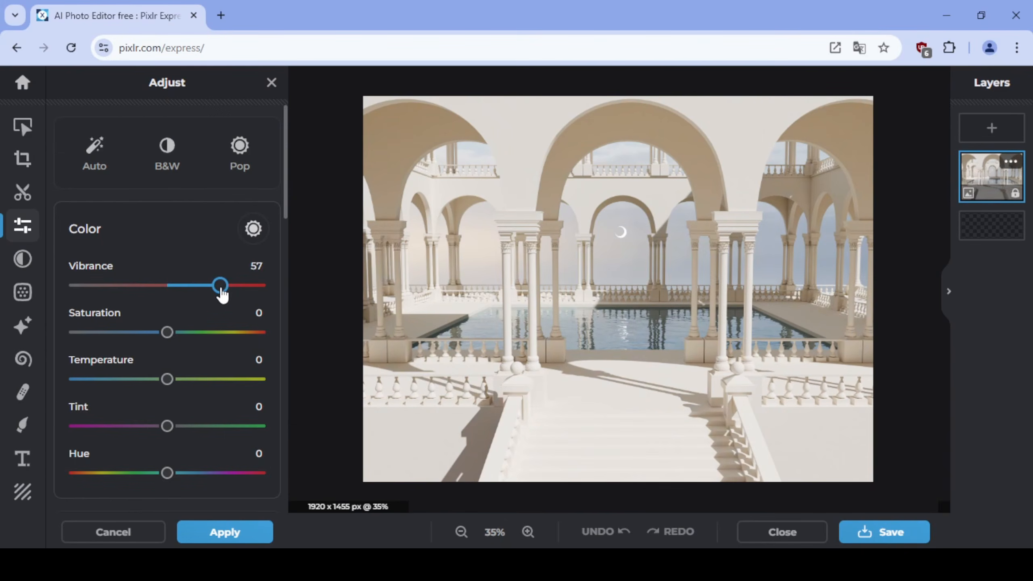
scroll(166, 204, "down", 4)
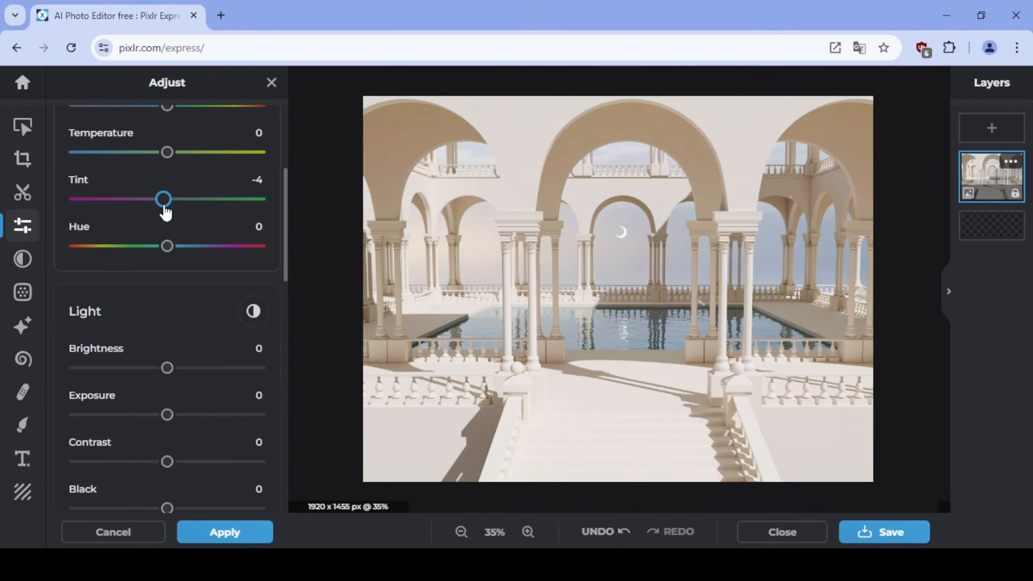
mouse_move(166, 213)
left_mouse_down()
mouse_move(185, 212)
mouse_move(171, 215)
left_mouse_up()
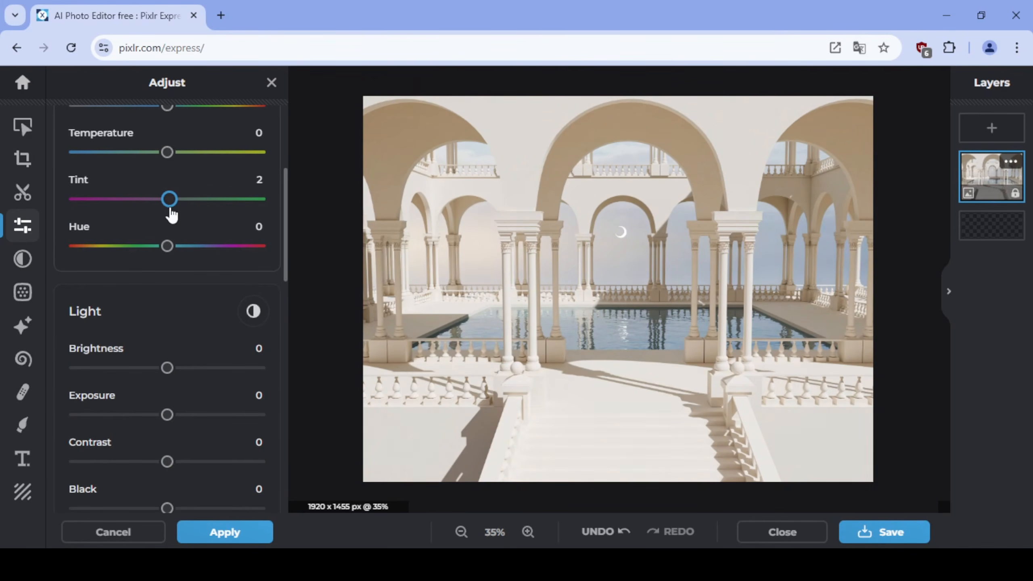
Set Smooth to about 40 and Glamour to 31, and compare the adjusted image with the original.
scroll(169, 245, "down", 4)
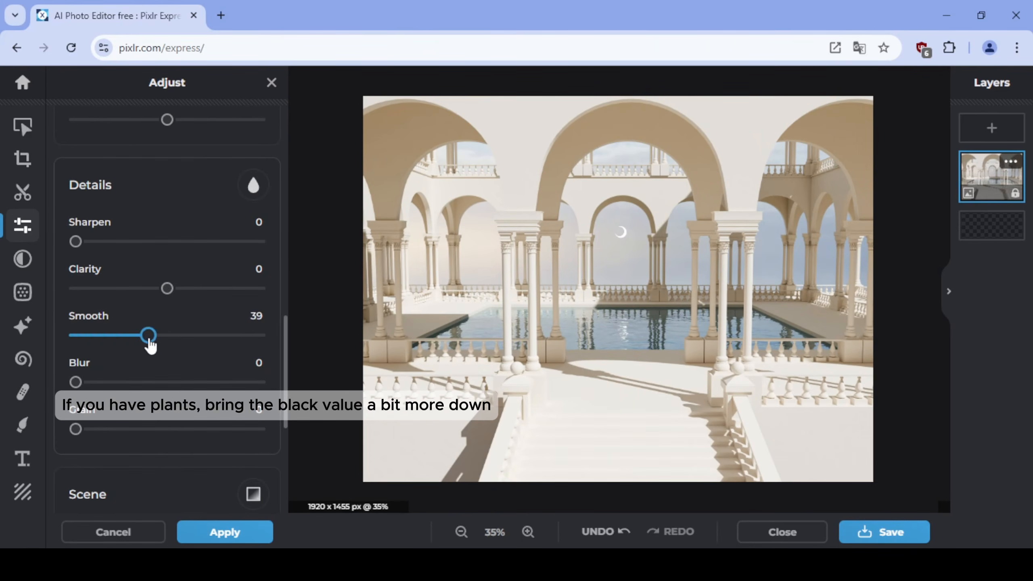
mouse_move(148, 342)
left_mouse_down()
mouse_move(72, 337)
mouse_move(154, 346)
left_mouse_up()
scroll(85, 305, "down", 5)
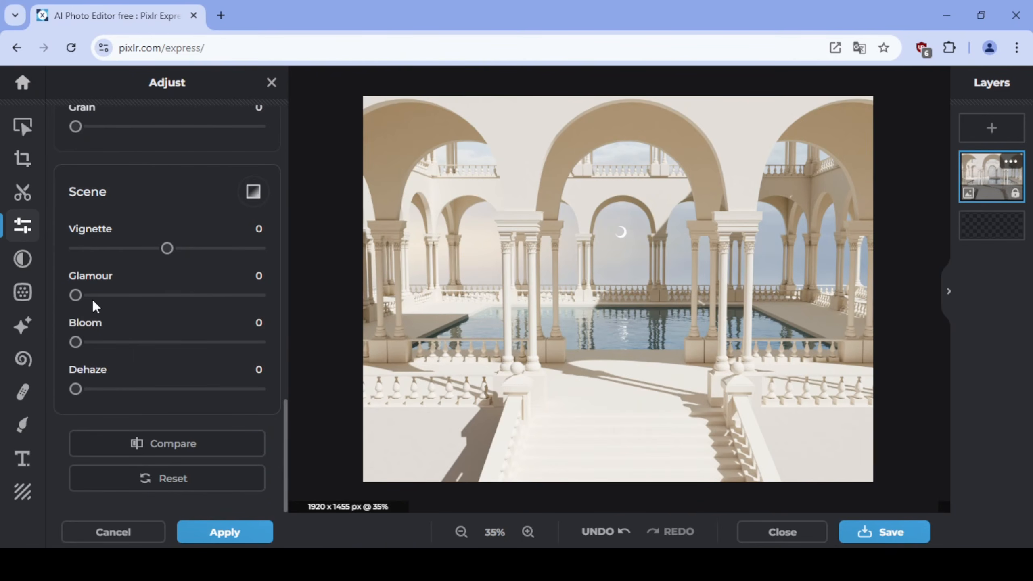
left_click_drag(76, 298, 135, 301)
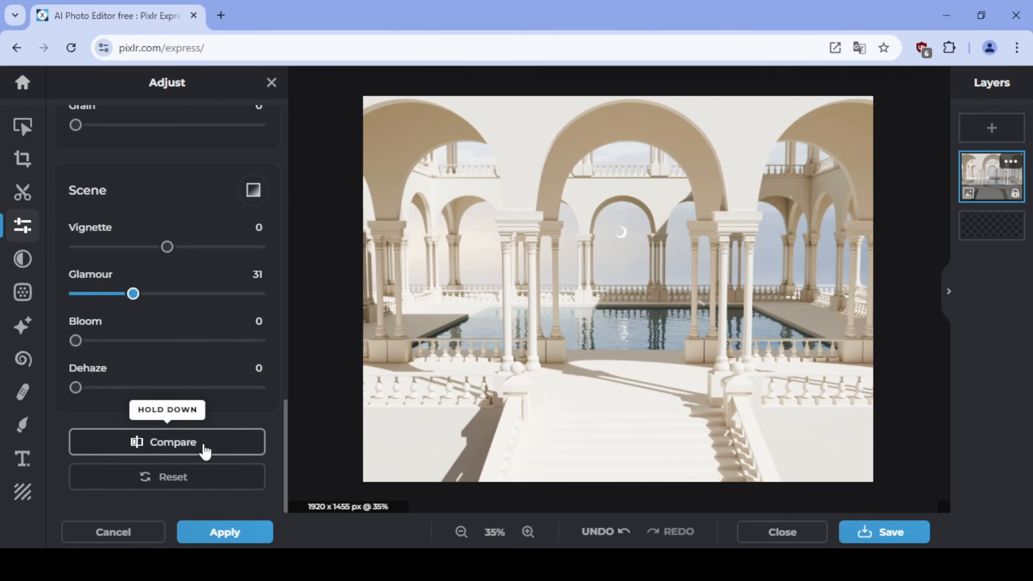
left_click(203, 448)
left_click(205, 450)
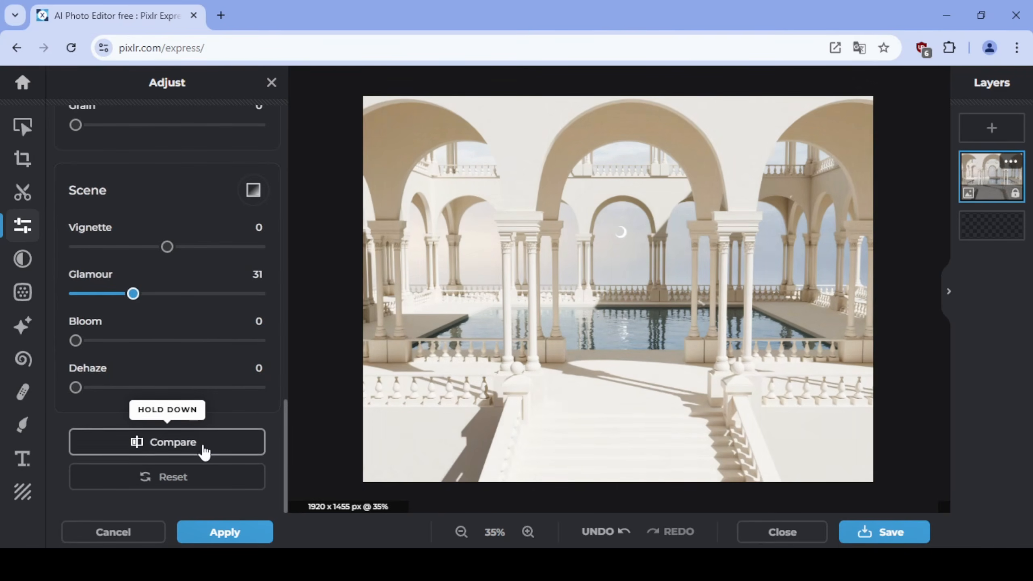